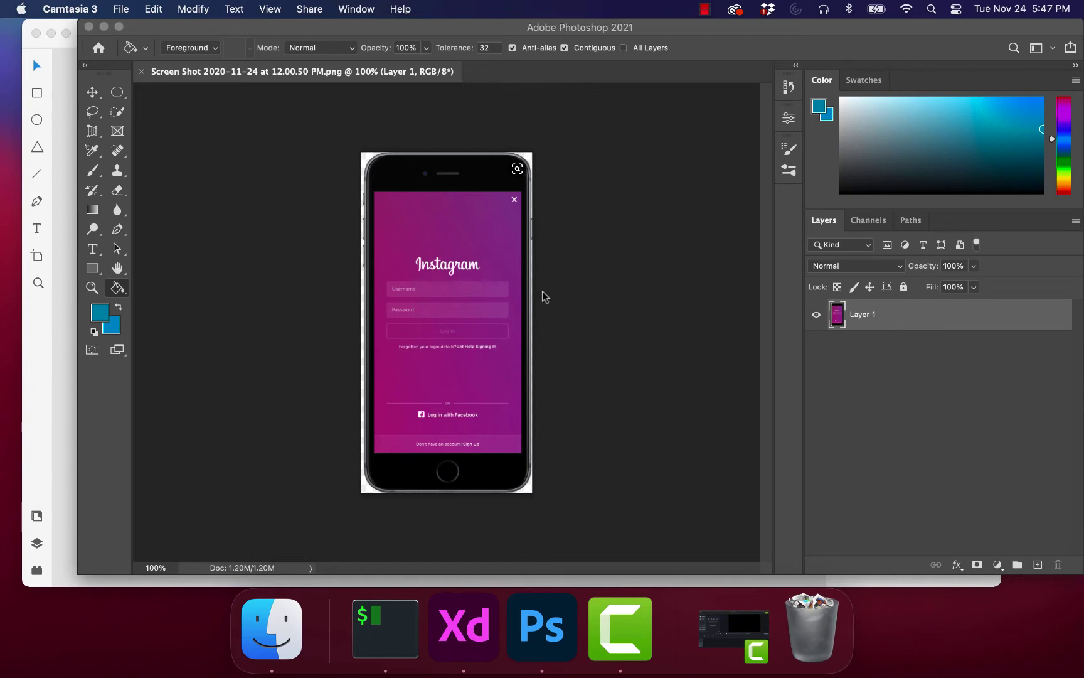
# Step: Sample the purple at the upper-right corner of the phone screen with the Eyedropper and open its hex code in the Color Picker
pyautogui.click(117, 287)
pyautogui.rightClick(117, 287)
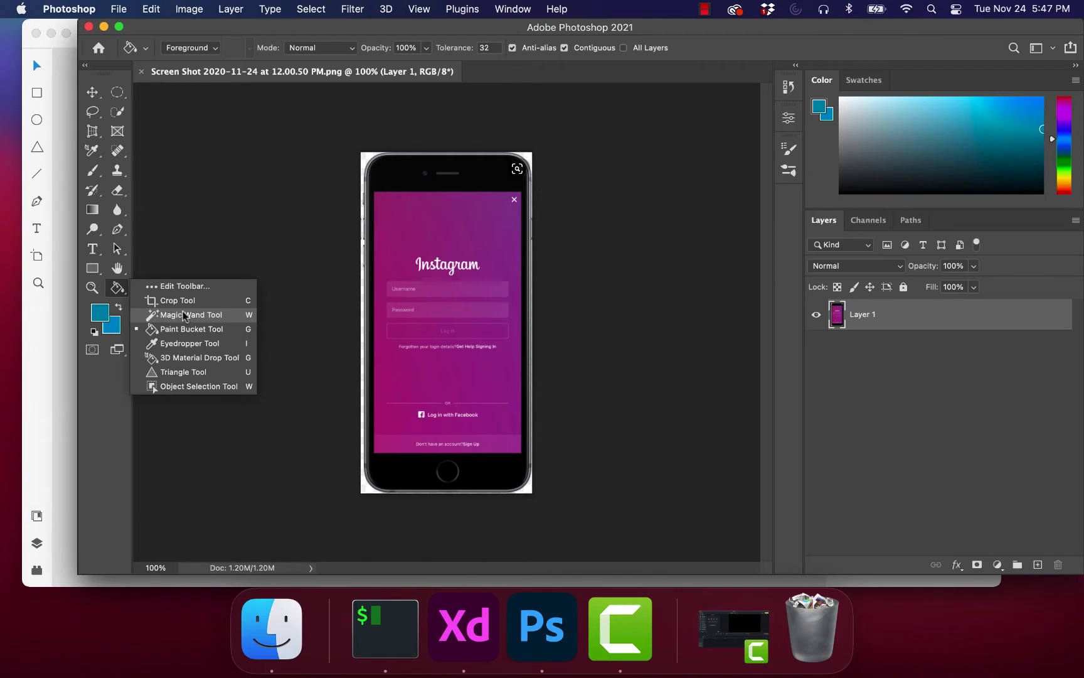
pyautogui.click(183, 344)
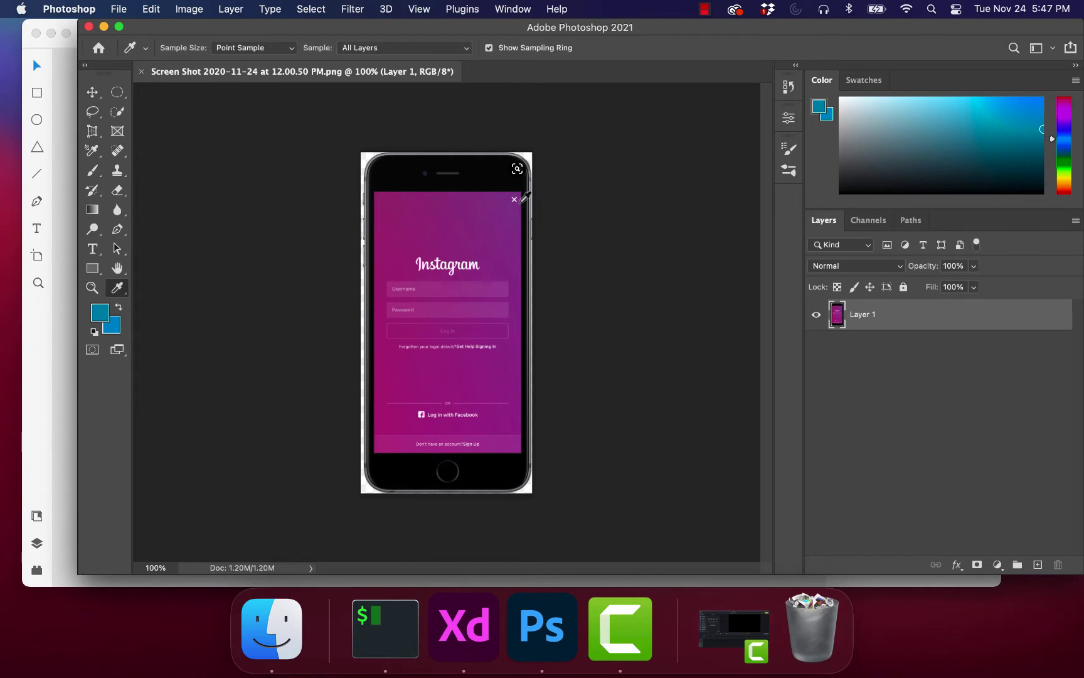
pyautogui.click(521, 192)
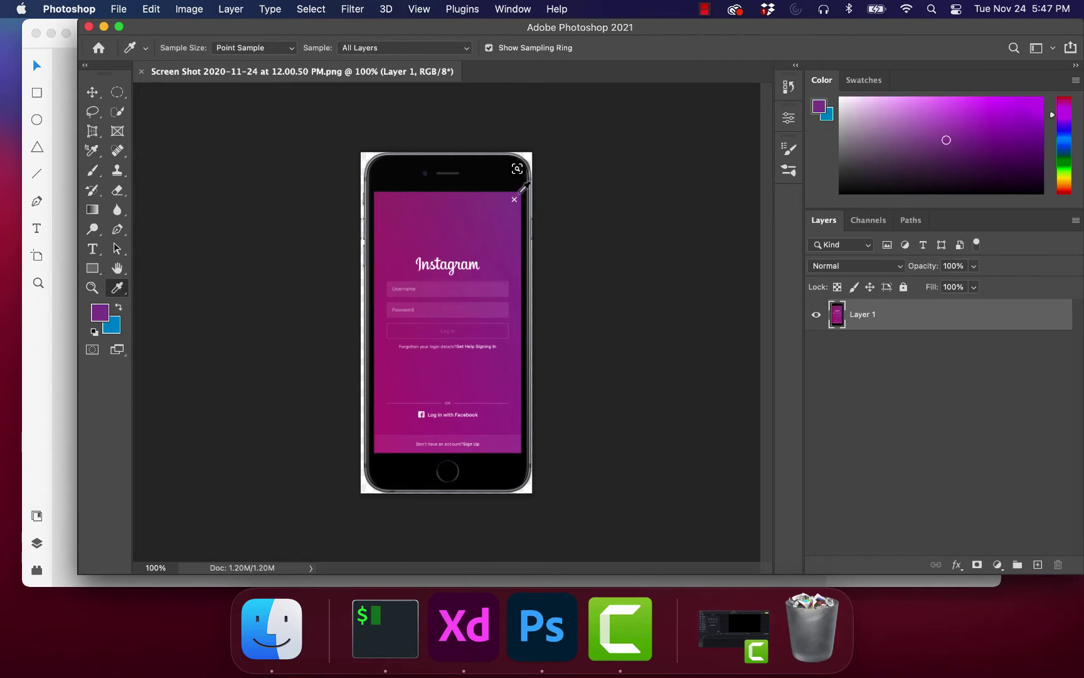
pyautogui.click(819, 108)
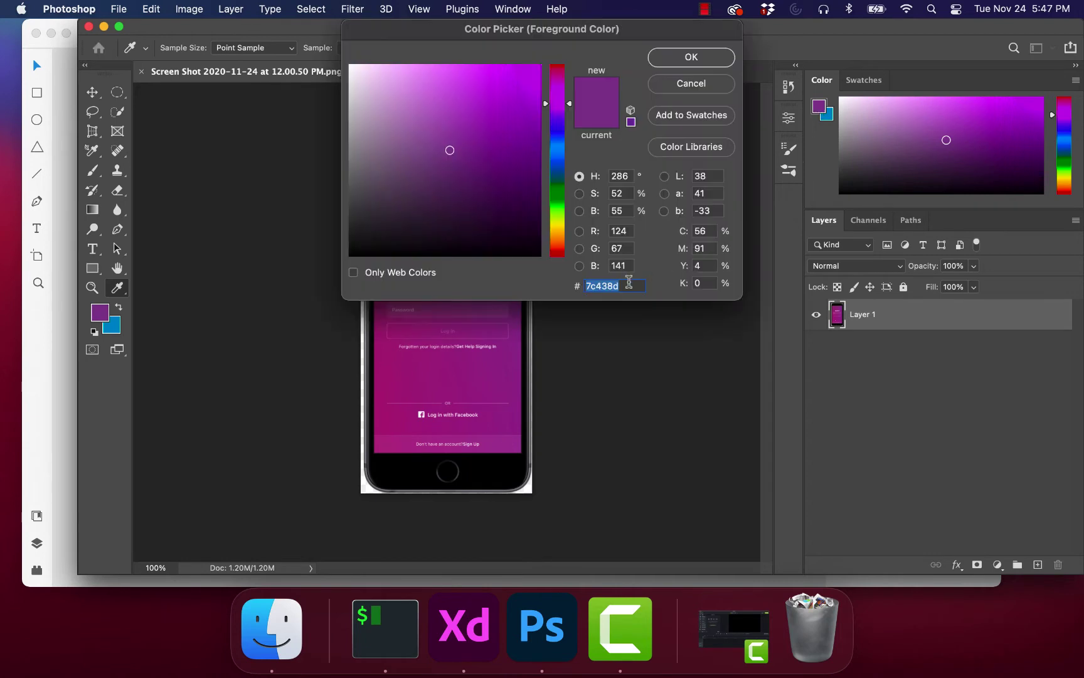
# Step: Switch to Adobe XD and set the iPhone artboard's fill to the sampled purple, #7C438D
pyautogui.click(52, 412)
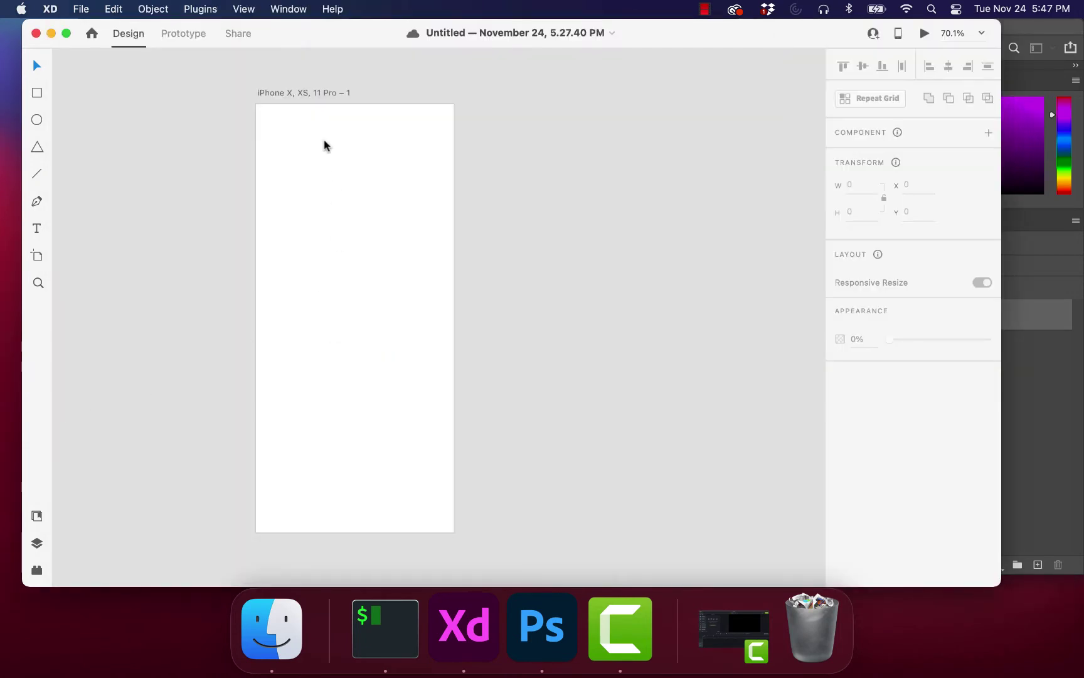
pyautogui.click(323, 95)
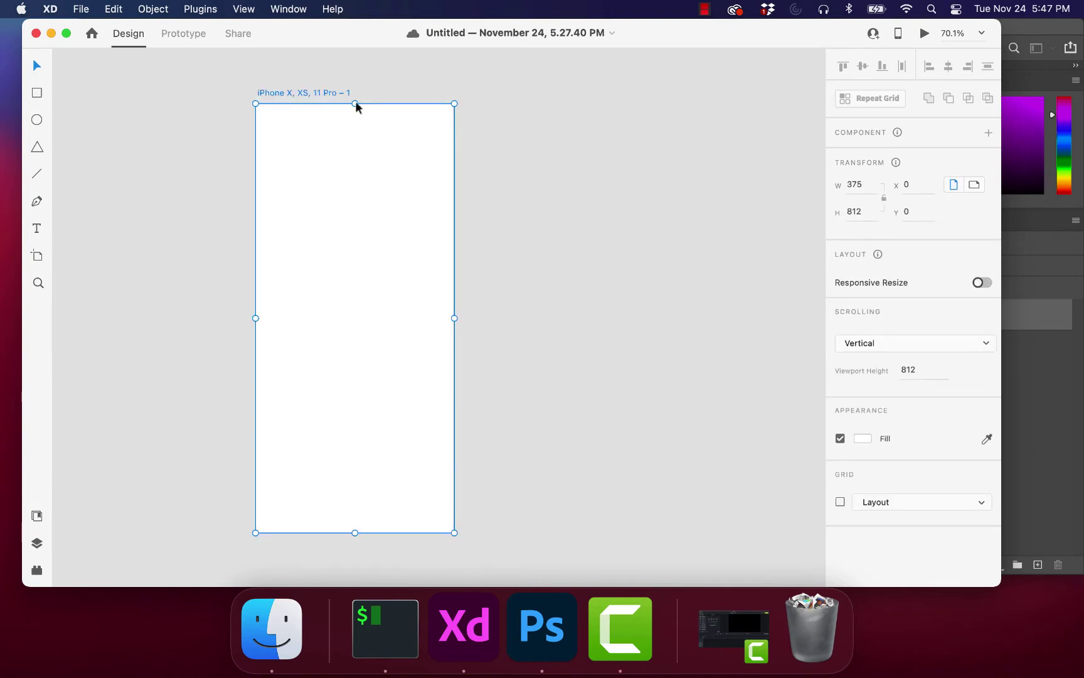
pyautogui.click(865, 438)
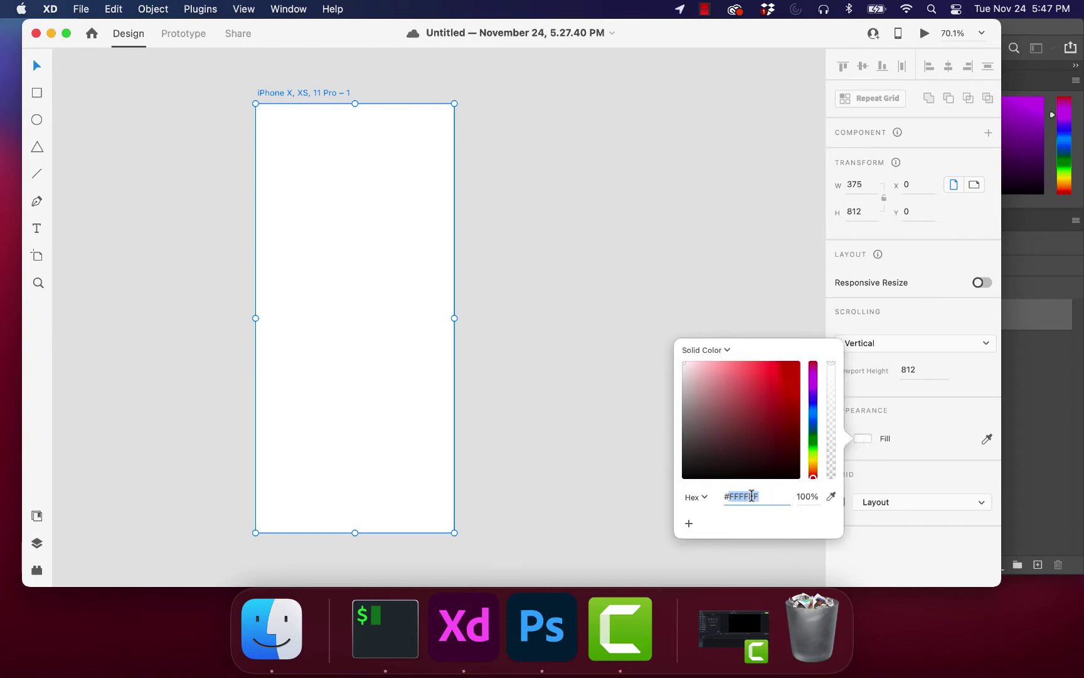
pyautogui.write('7c43bd')
pyautogui.press('Return')
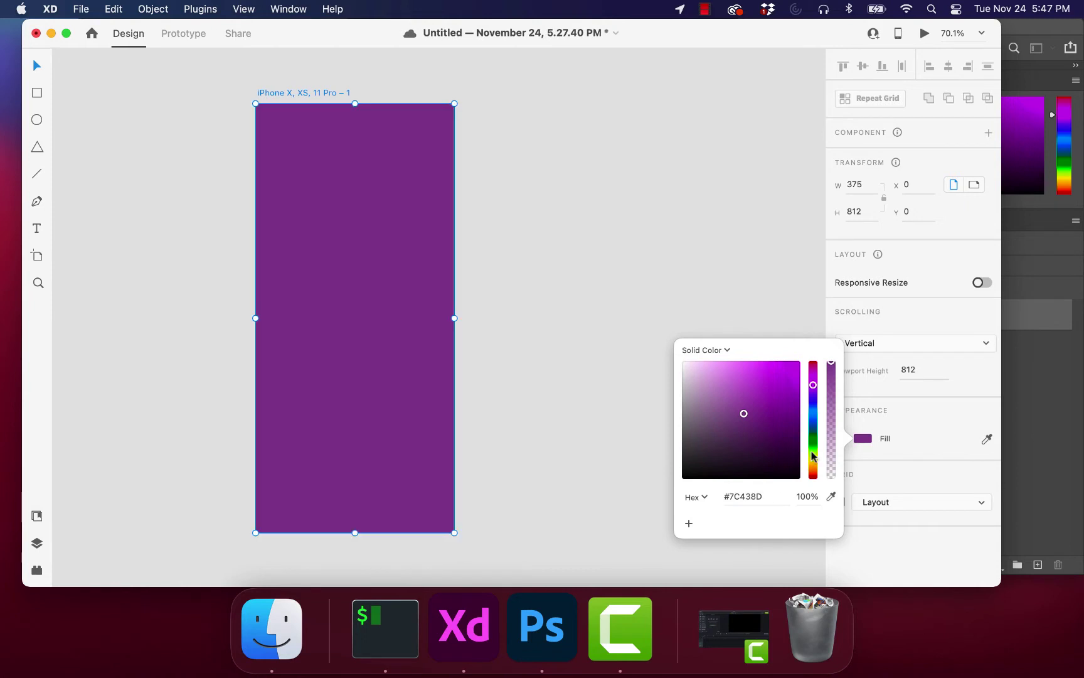
# Step: Change the artboard fill to a linear gradient running diagonally from the upper-right corner to the lower-left corner
pyautogui.click(727, 350)
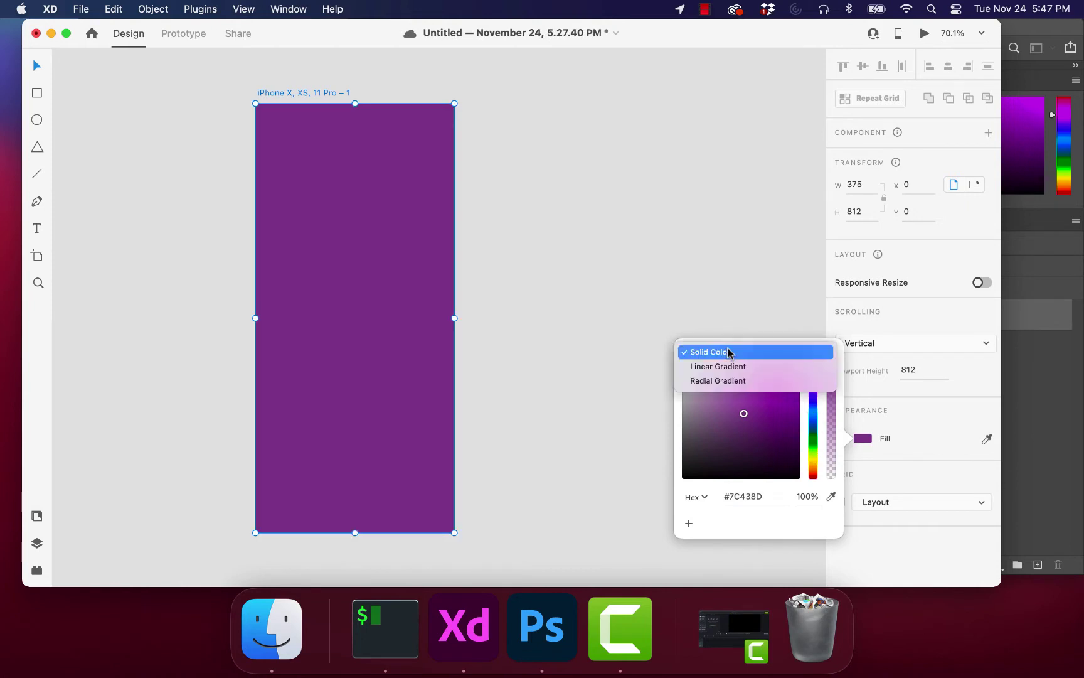
pyautogui.click(726, 366)
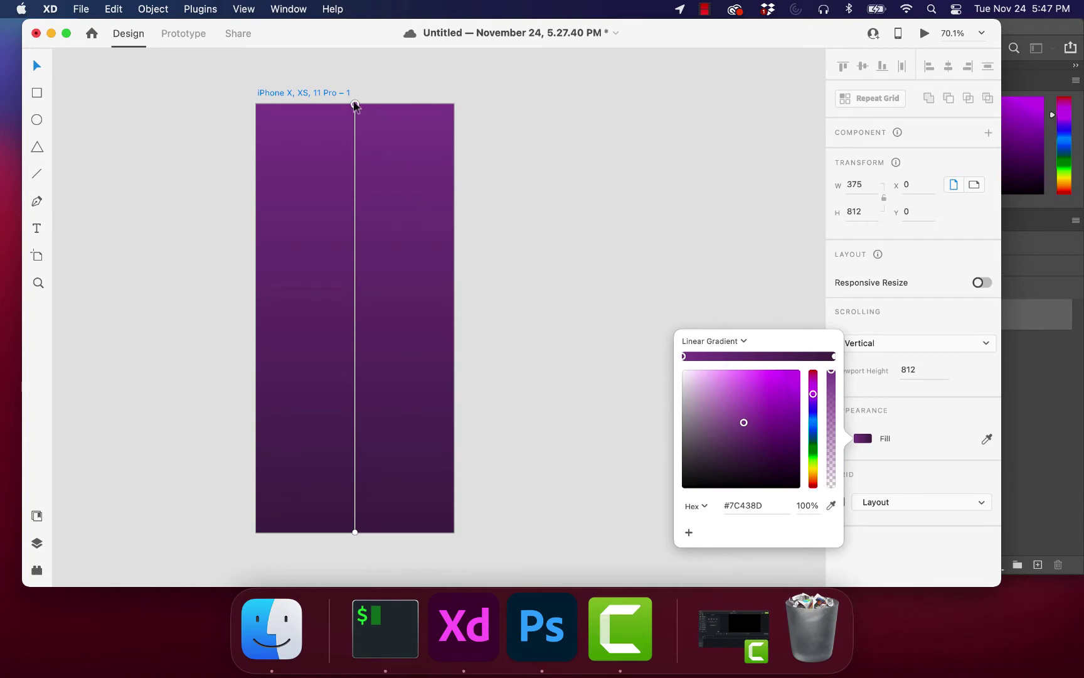
pyautogui.moveTo(354, 104); pyautogui.dragTo(453, 106)
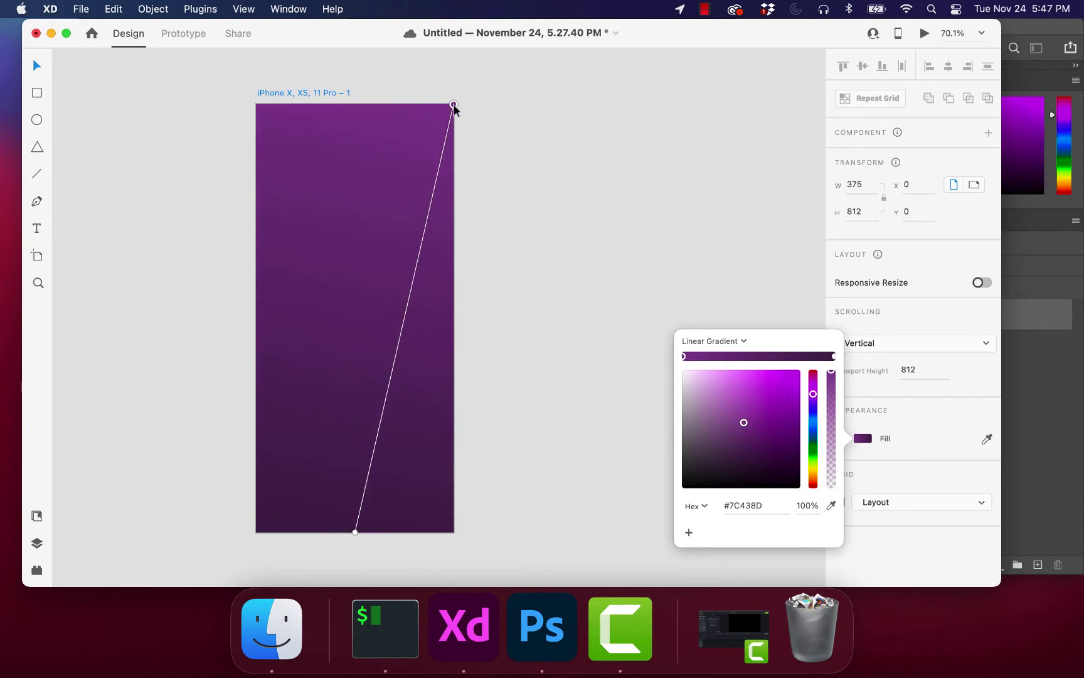
pyautogui.moveTo(356, 534); pyautogui.dragTo(257, 534)
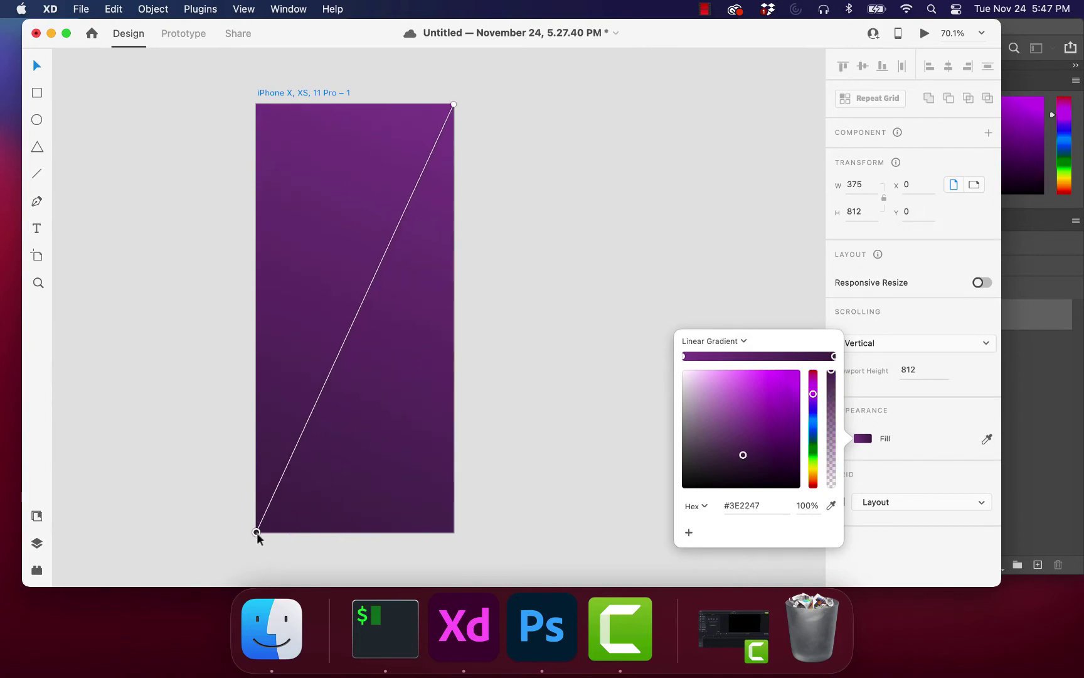
# Step: Switch to Photoshop, sample the magenta near the phone screen's lower-left corner and open its hex code in the Color Picker
pyautogui.click(542, 628)
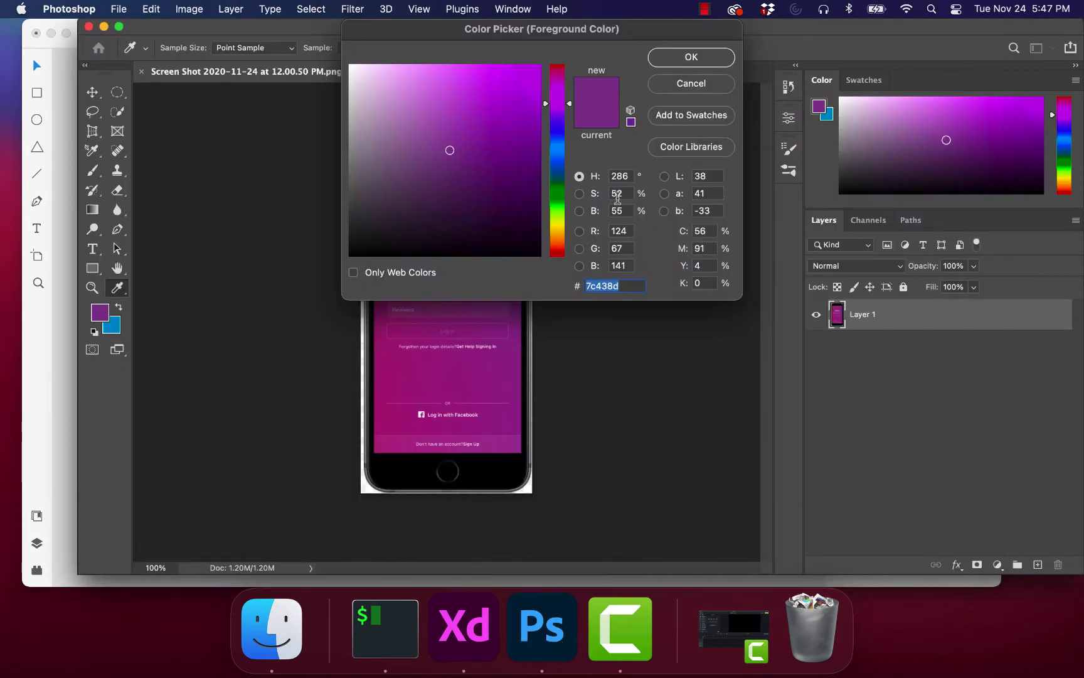
pyautogui.click(691, 57)
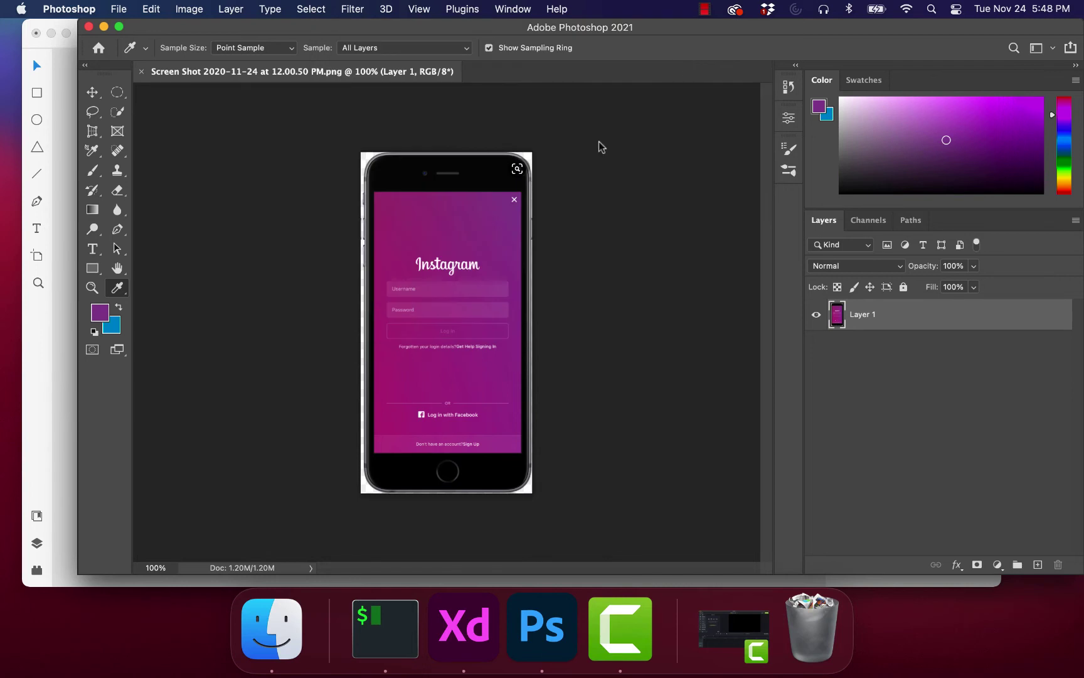
pyautogui.click(377, 431)
pyautogui.click(818, 107)
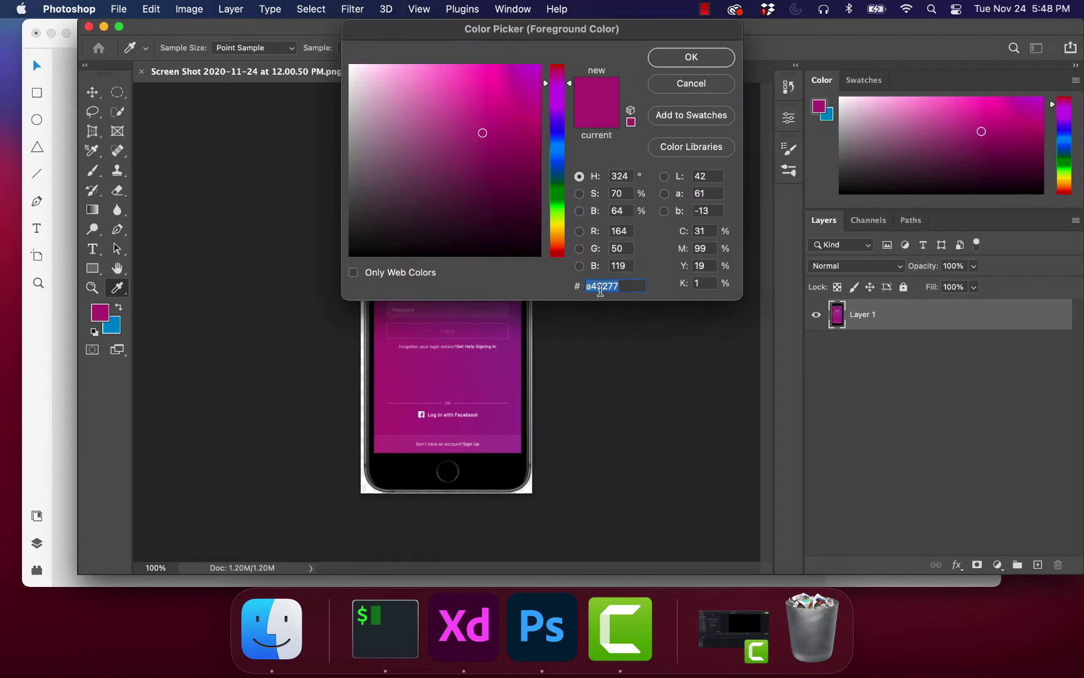
# Step: Switch to Adobe XD and set the gradient's lower-left end colour to #A43277
pyautogui.click(464, 627)
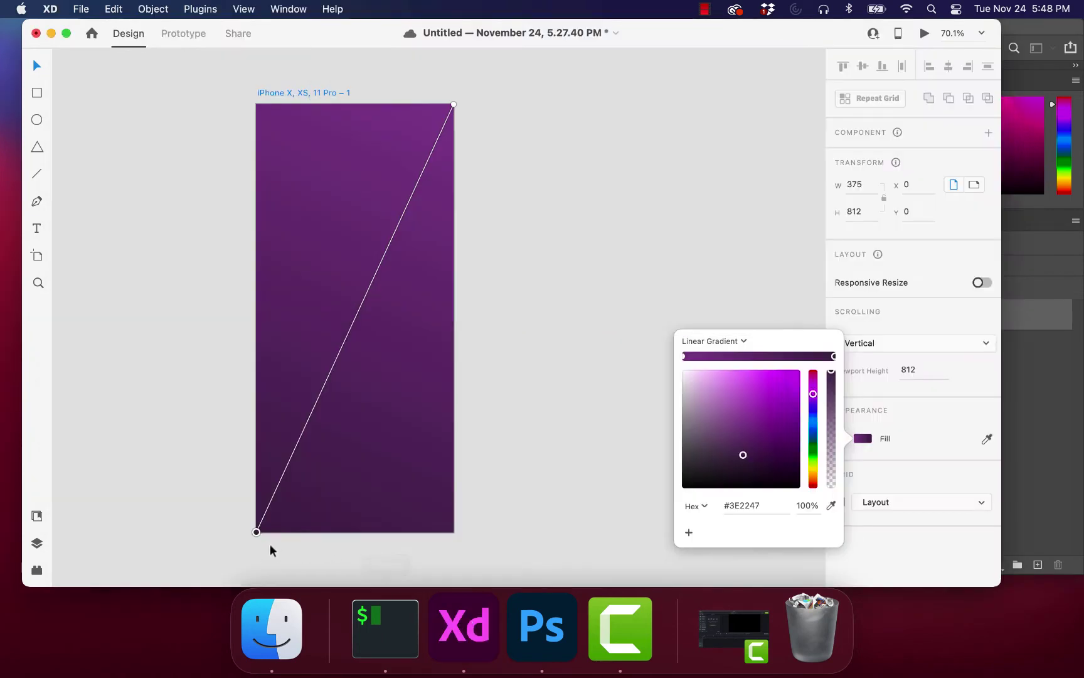
pyautogui.click(754, 509)
pyautogui.write('#A43277')
pyautogui.press('Return')
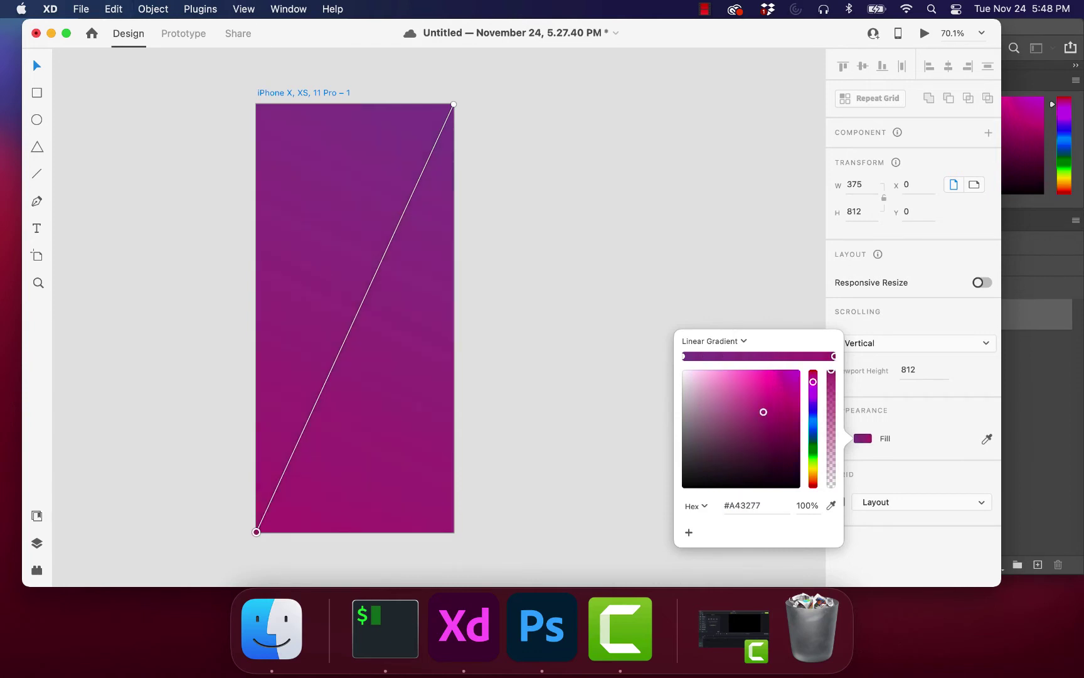
pyautogui.click(628, 433)
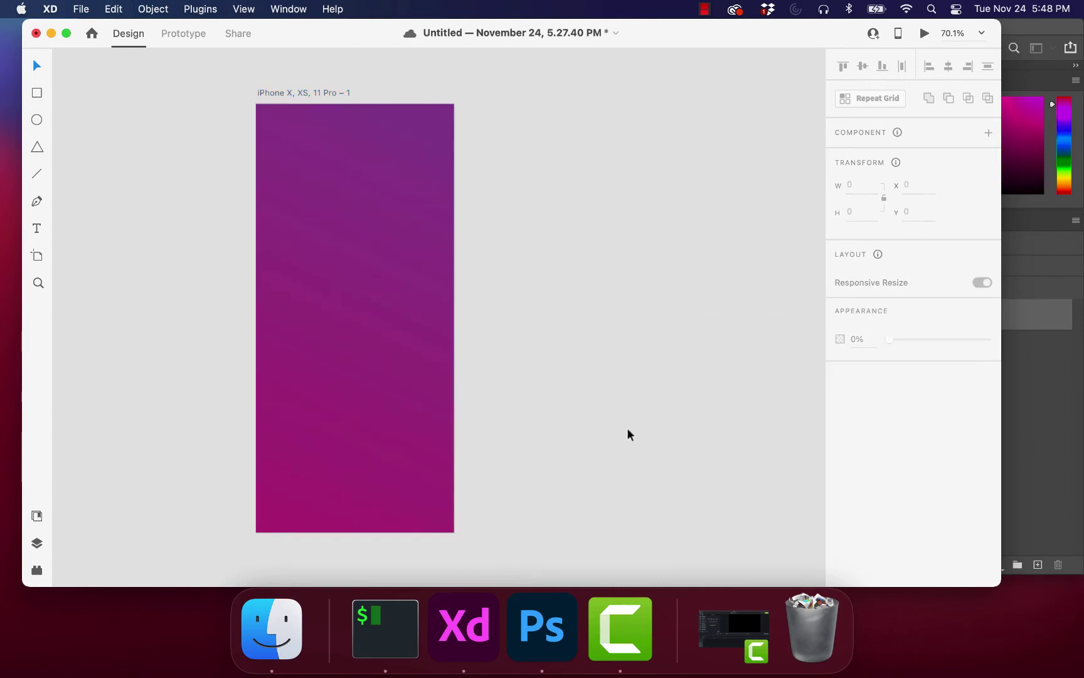
# Step: Switch to Photoshop, close the Color Picker and examine the layout of the Instagram login screen from logo to sign-up bar
pyautogui.click(533, 628)
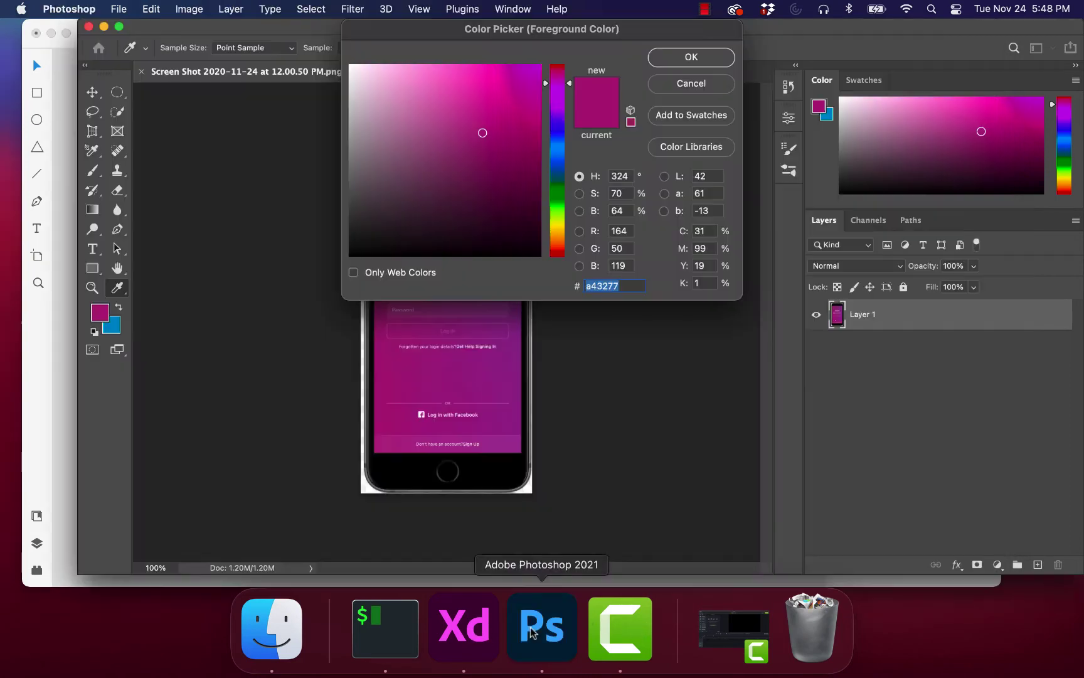
pyautogui.click(690, 57)
pyautogui.scroll(3, 601, 199)
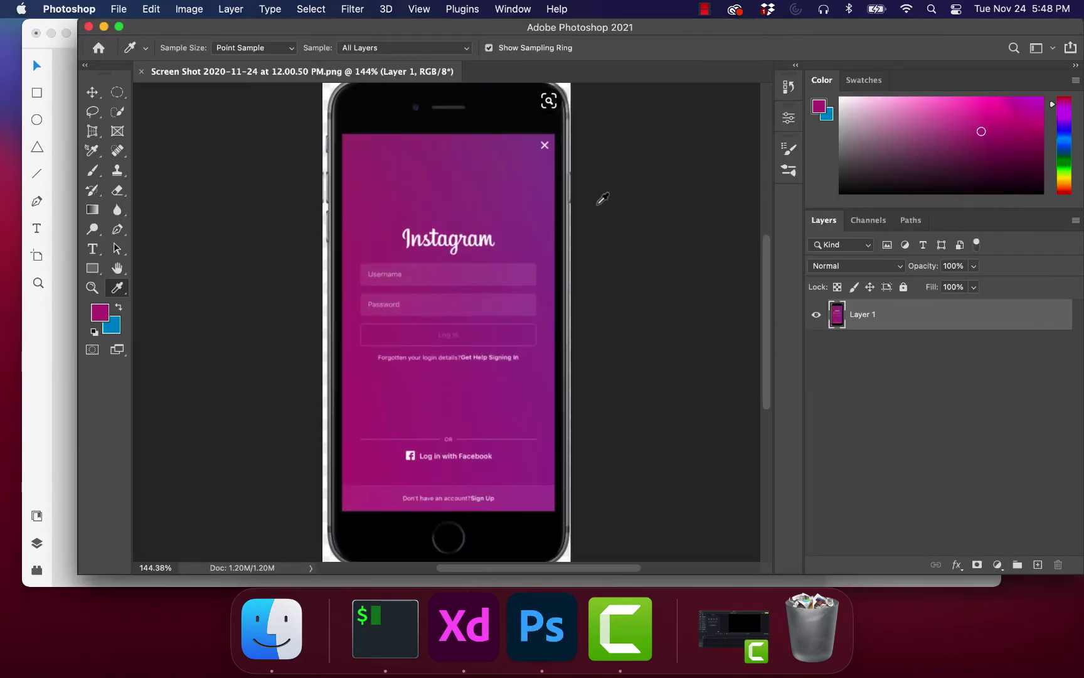
pyautogui.scroll(3, 601, 198)
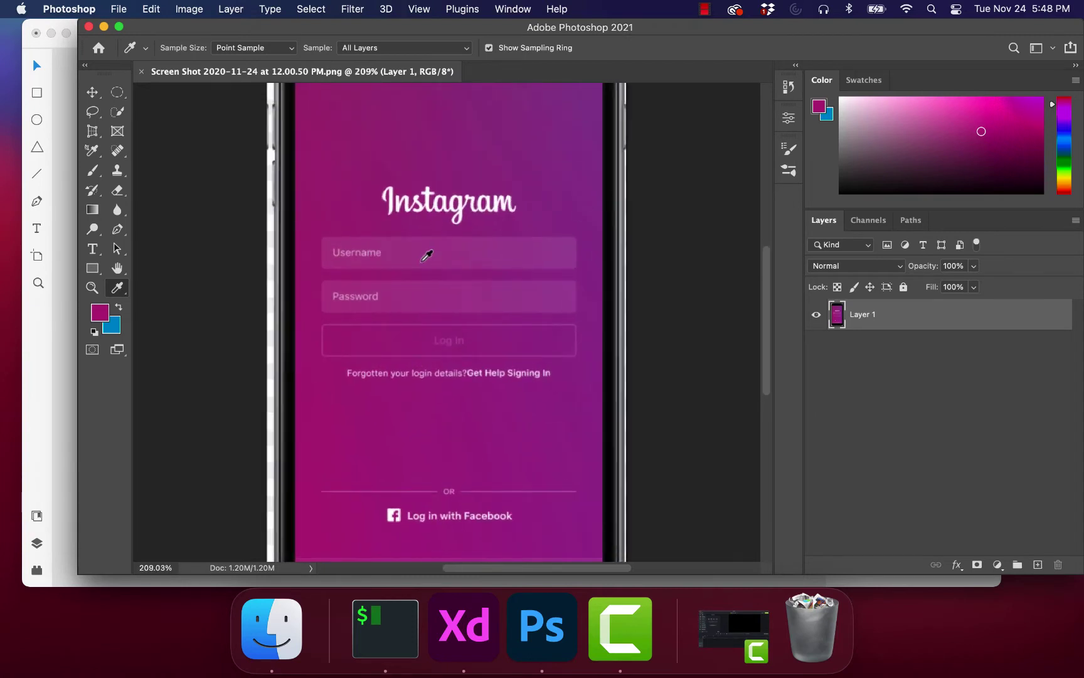
pyautogui.scroll(-4, 427, 413)
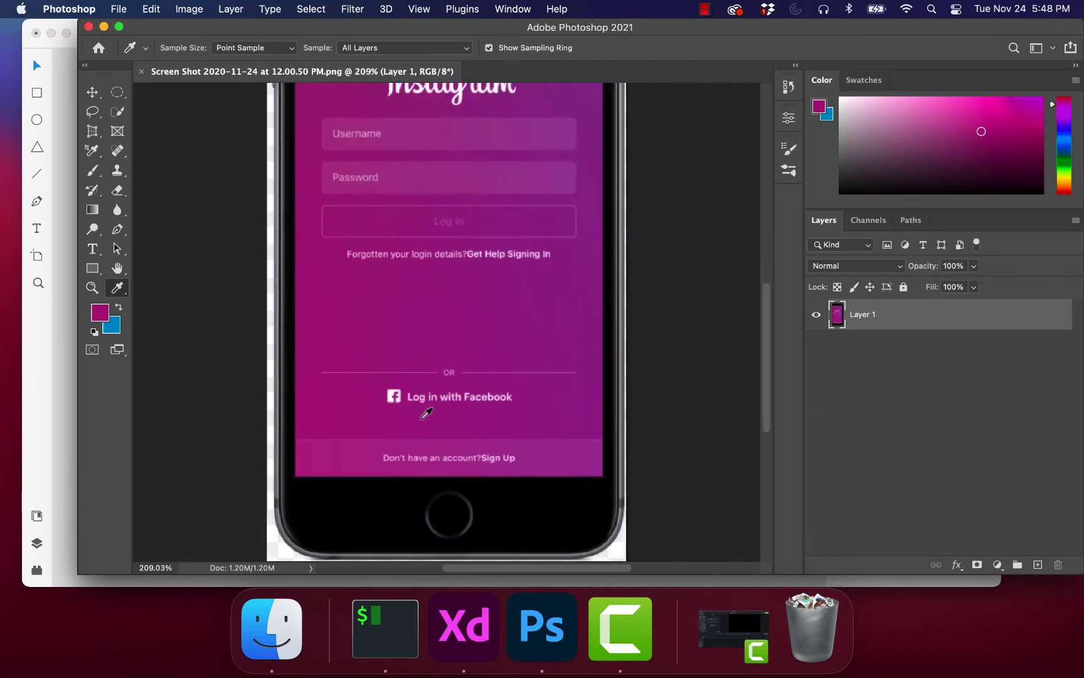
pyautogui.scroll(3, 426, 413)
pyautogui.scroll(-2, 427, 415)
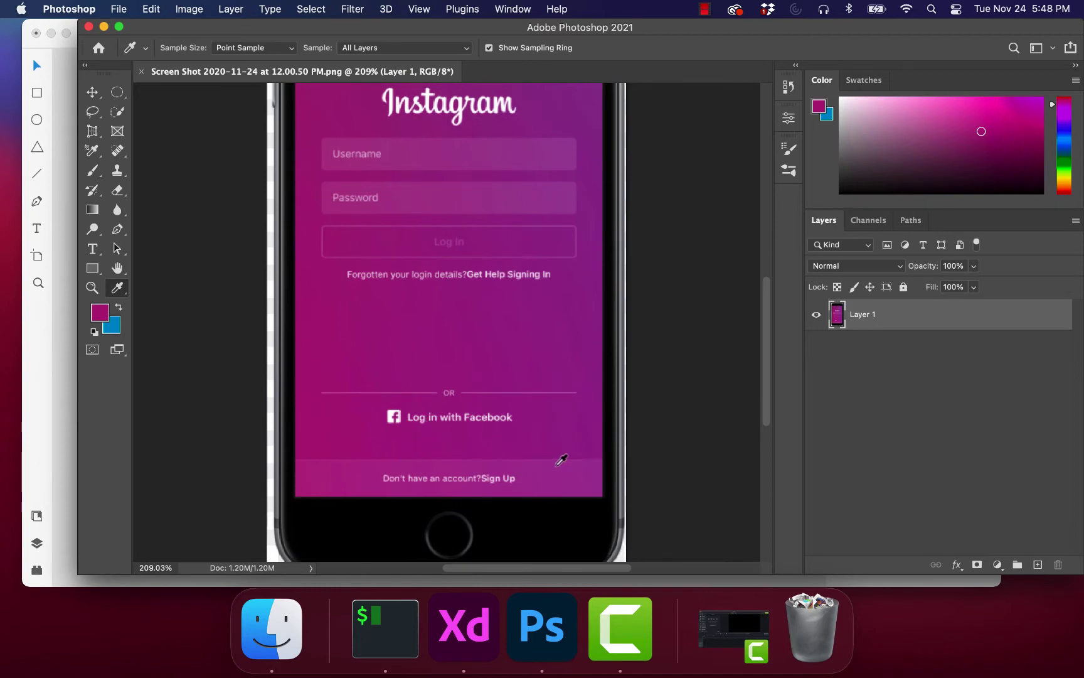
# Step: Switch to Adobe XD and turn on a square grid for the iPhone artboard
pyautogui.click(464, 627)
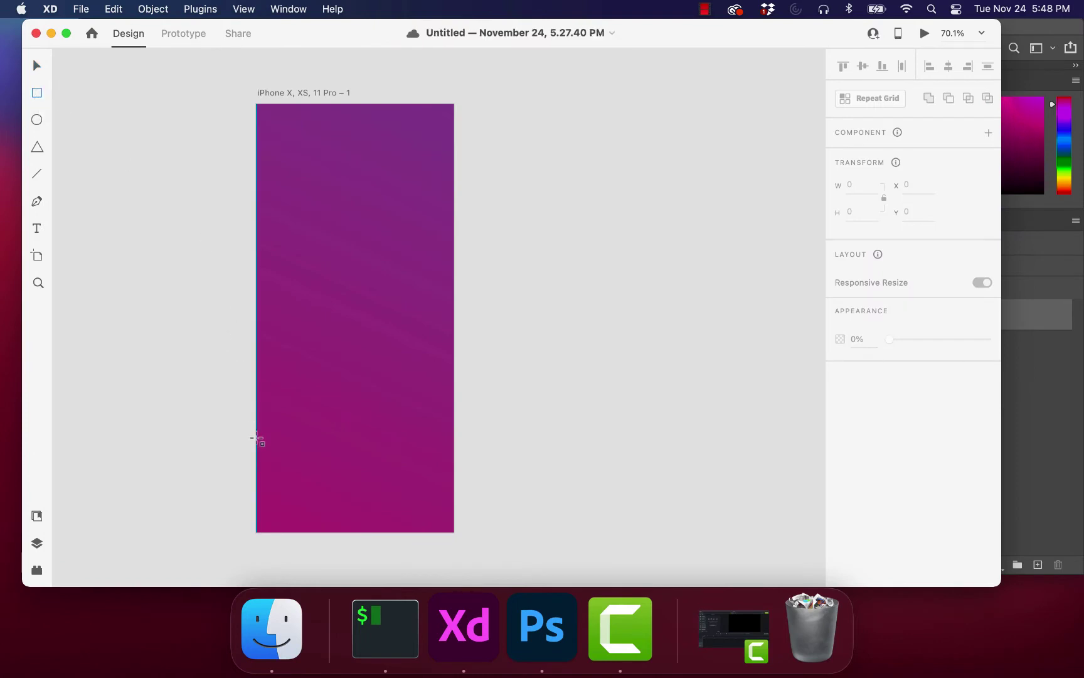
pyautogui.click(38, 67)
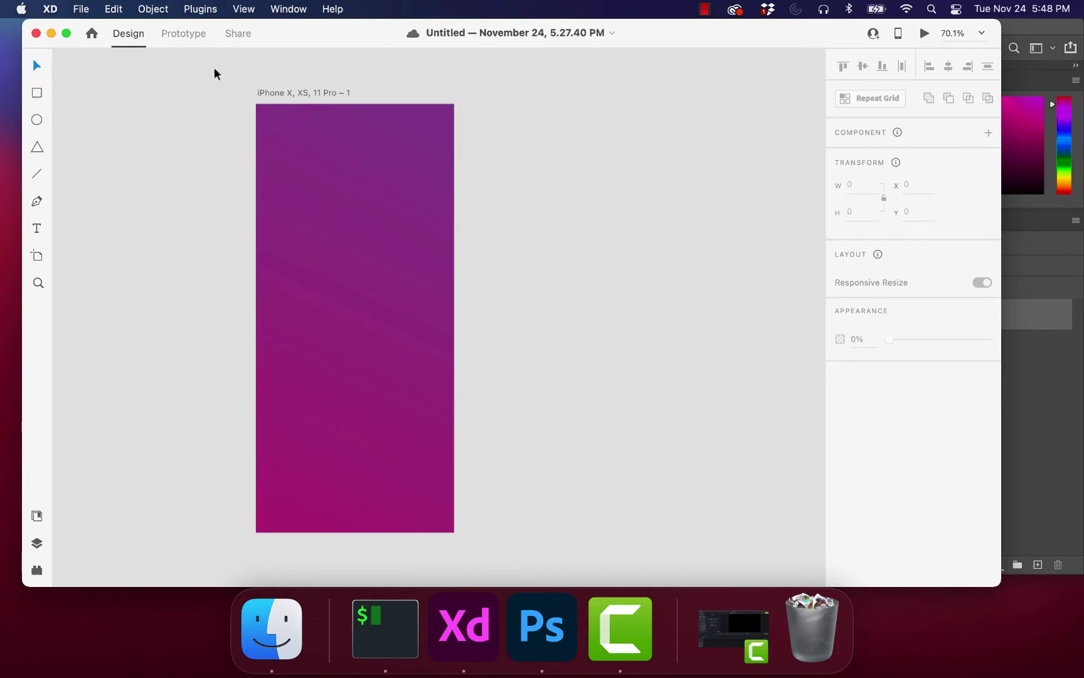
pyautogui.click(290, 93)
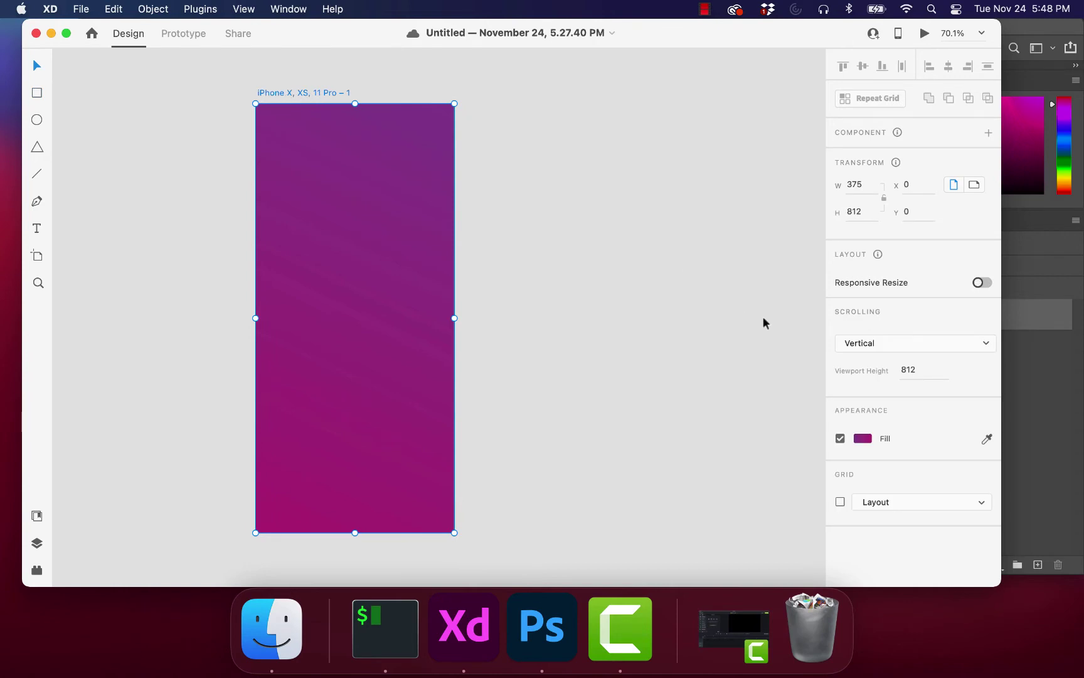
pyautogui.click(840, 501)
pyautogui.click(922, 506)
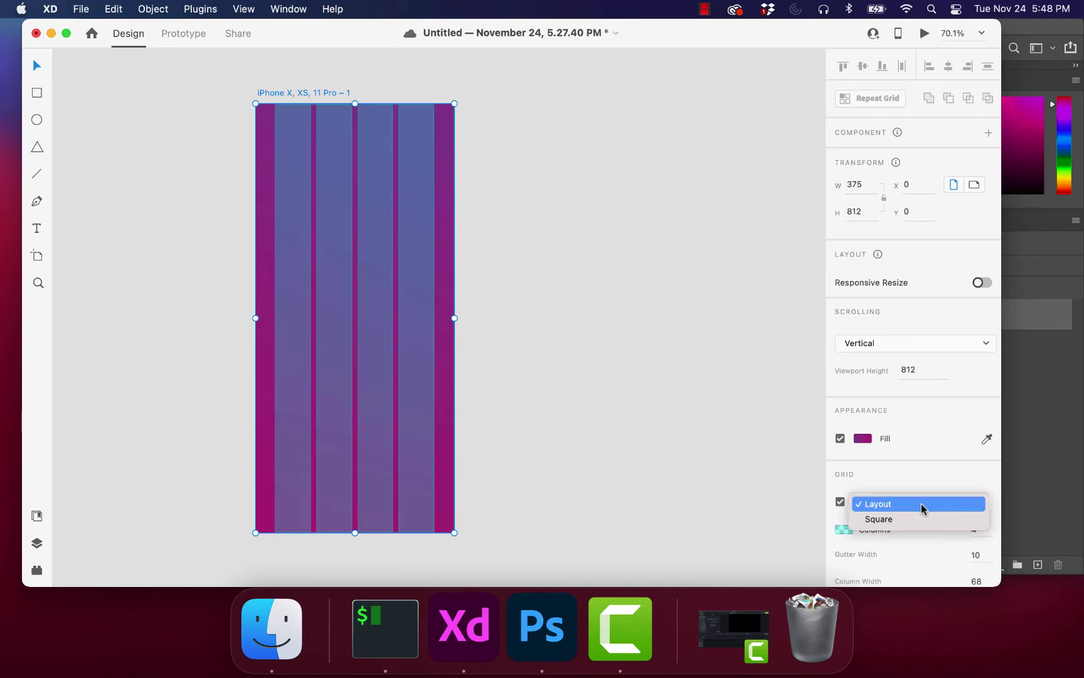
pyautogui.click(907, 519)
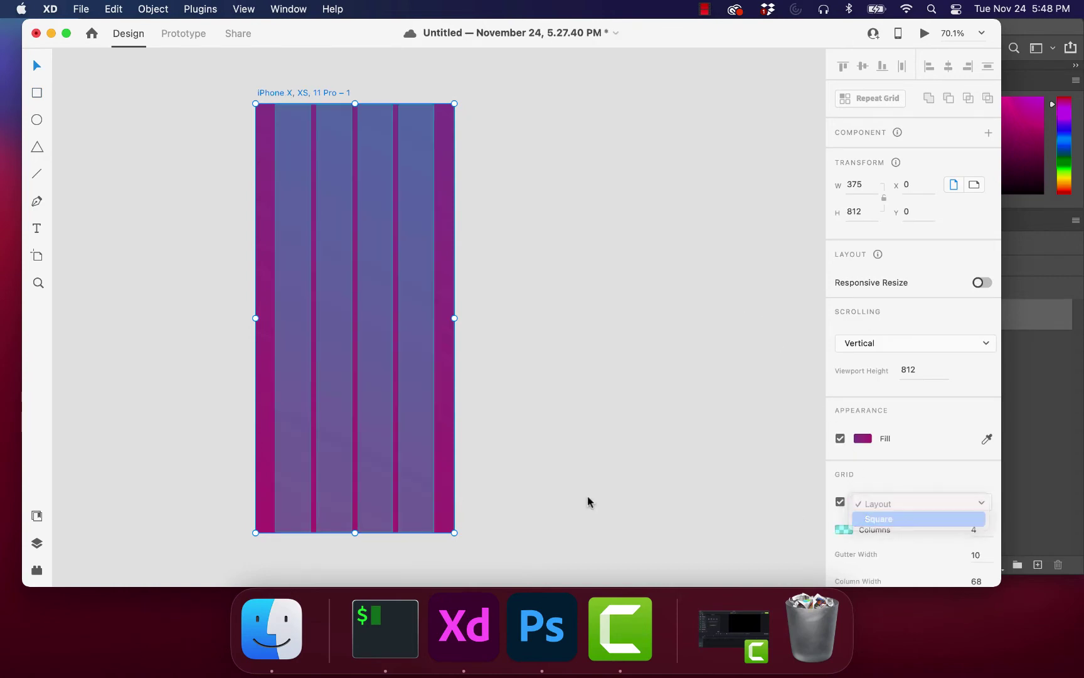
# Step: Draw a full-width rectangle about 375 by 68 along the bottom edge of the artboard
pyautogui.click(38, 93)
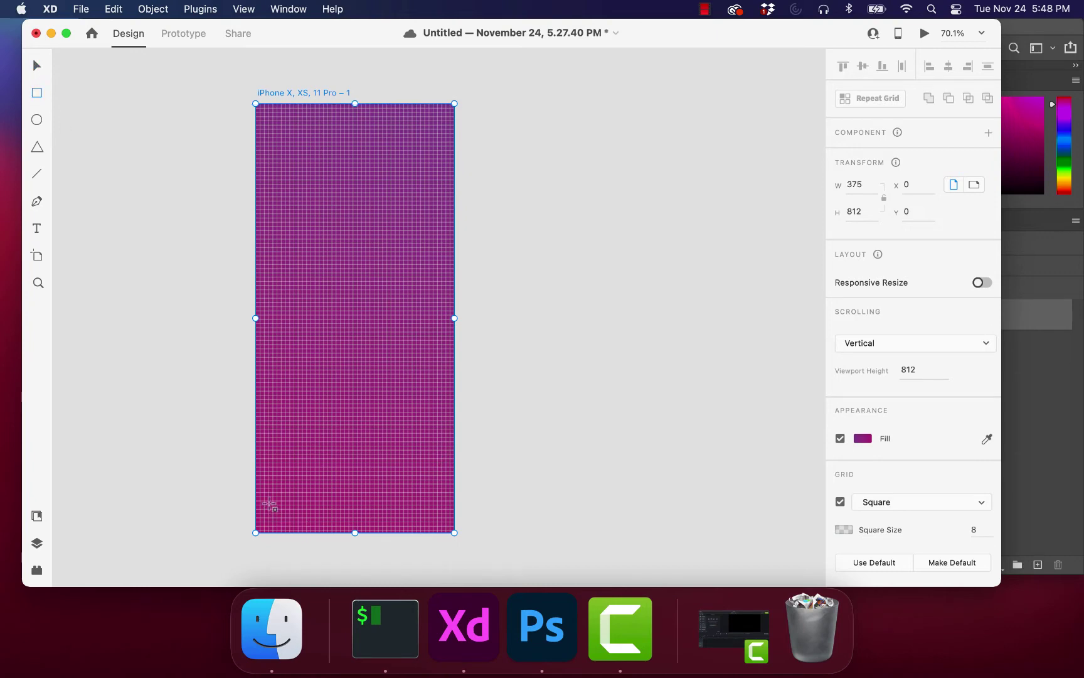
pyautogui.click(328, 499)
pyautogui.moveTo(327, 499)
pyautogui.mouseDown()
pyautogui.moveTo(427, 500)
pyautogui.moveTo(463, 513)
pyautogui.moveTo(455, 530)
pyautogui.mouseUp()
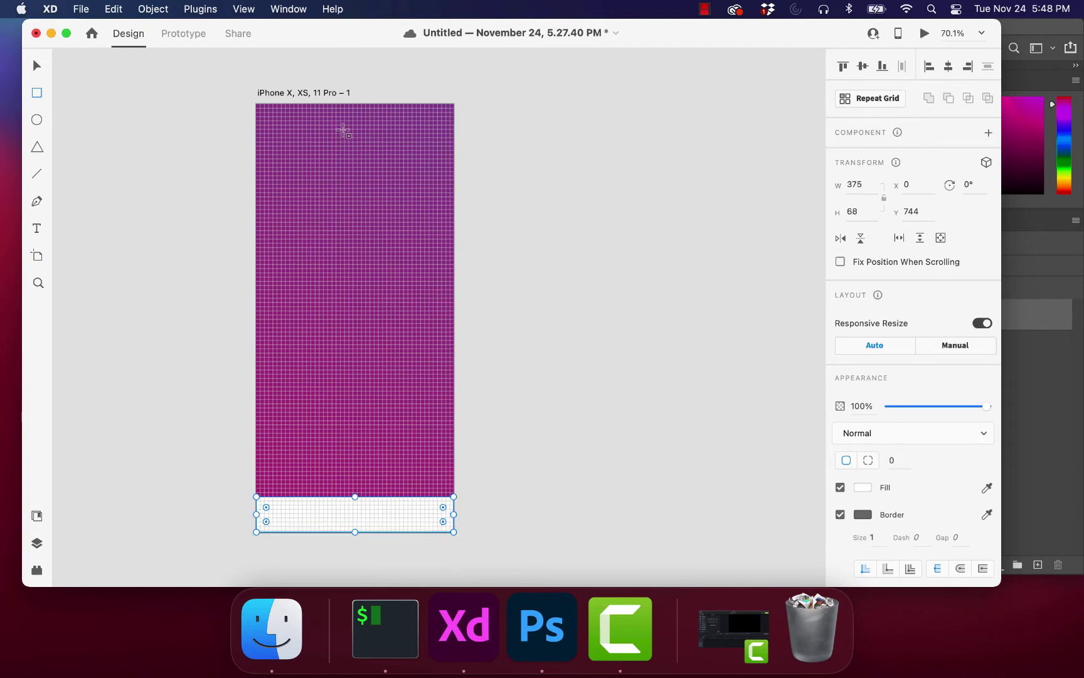
# Step: Remove the border from the white rectangle at the bottom of the artboard
pyautogui.click(325, 94)
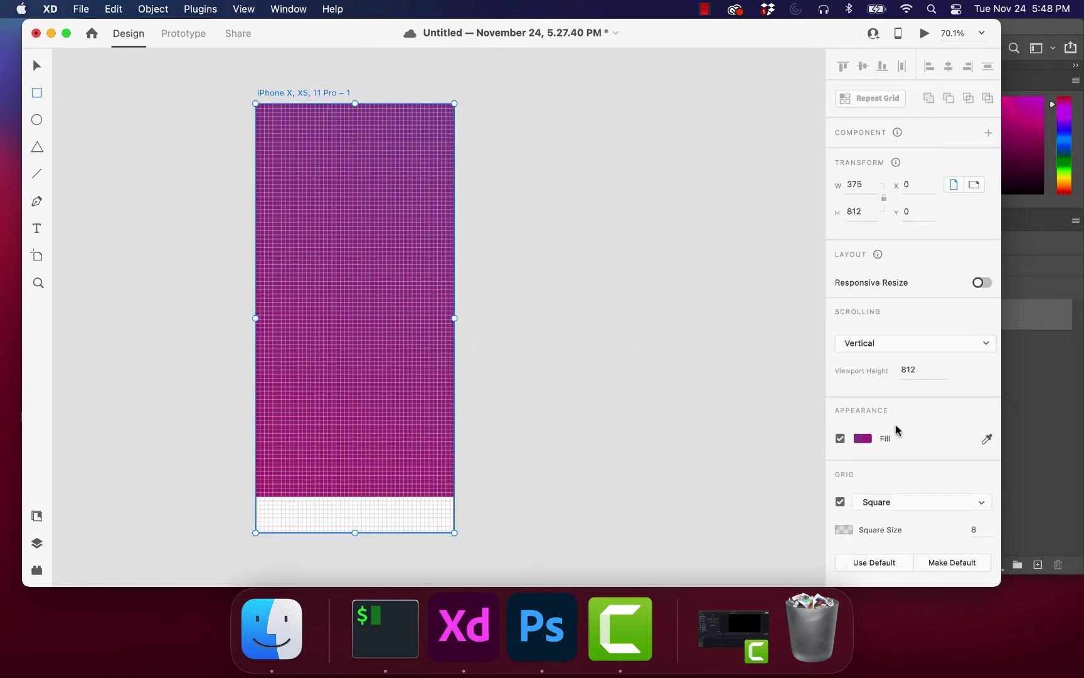
pyautogui.scroll(-1, 895, 479)
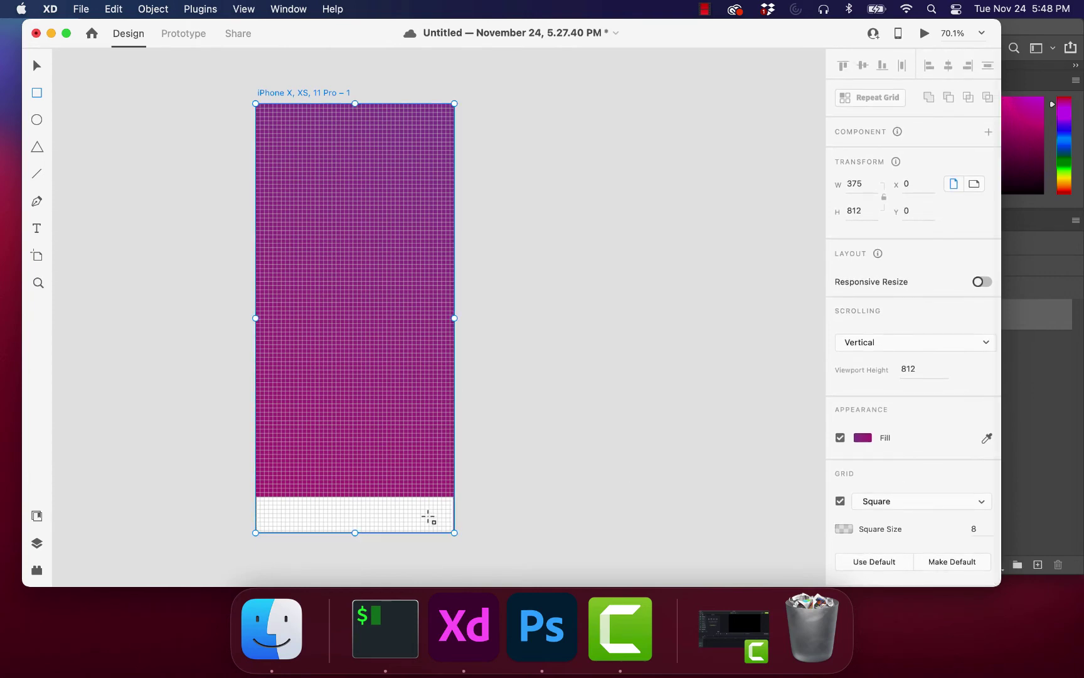
pyautogui.click(41, 70)
pyautogui.click(353, 509)
pyautogui.scroll(-1, 869, 491)
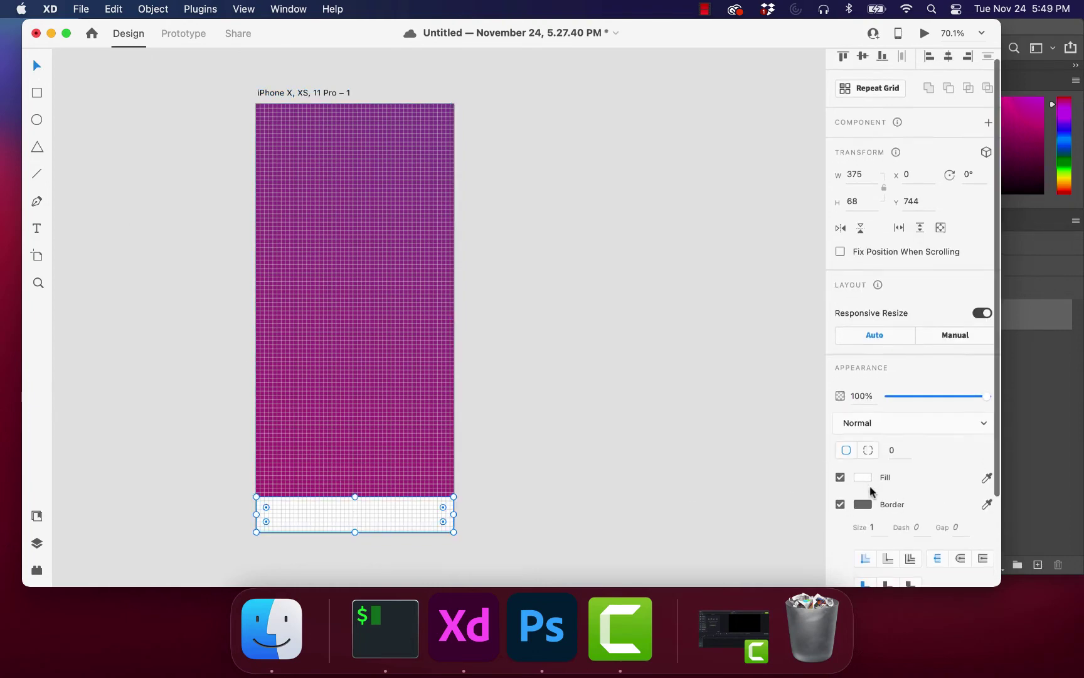
pyautogui.scroll(-1, 870, 492)
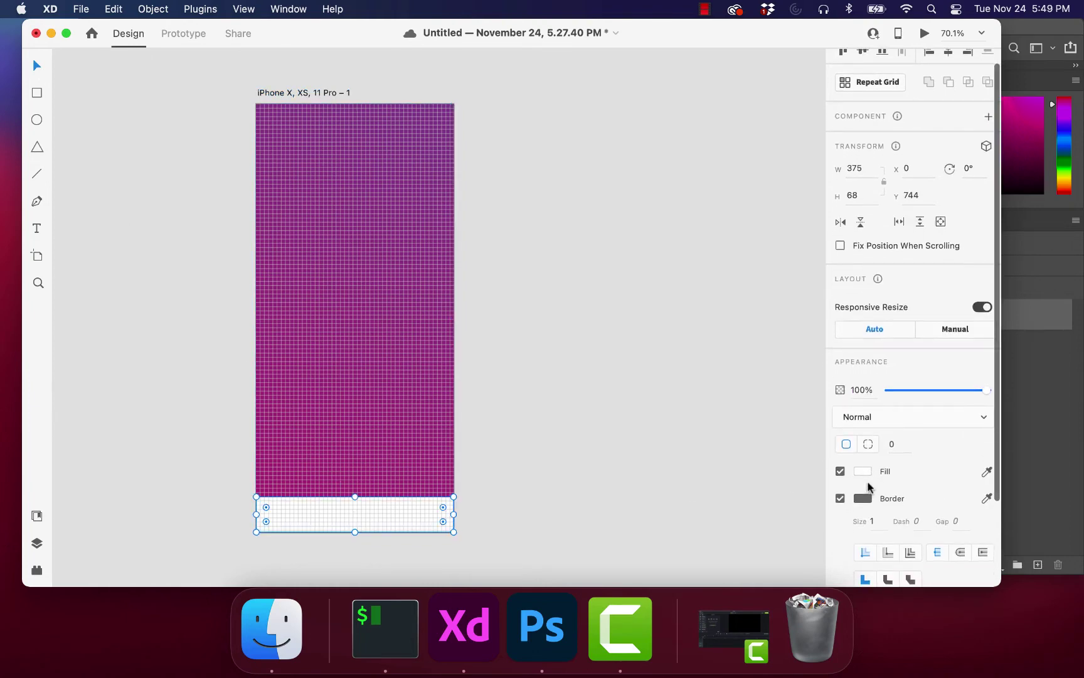
pyautogui.click(840, 499)
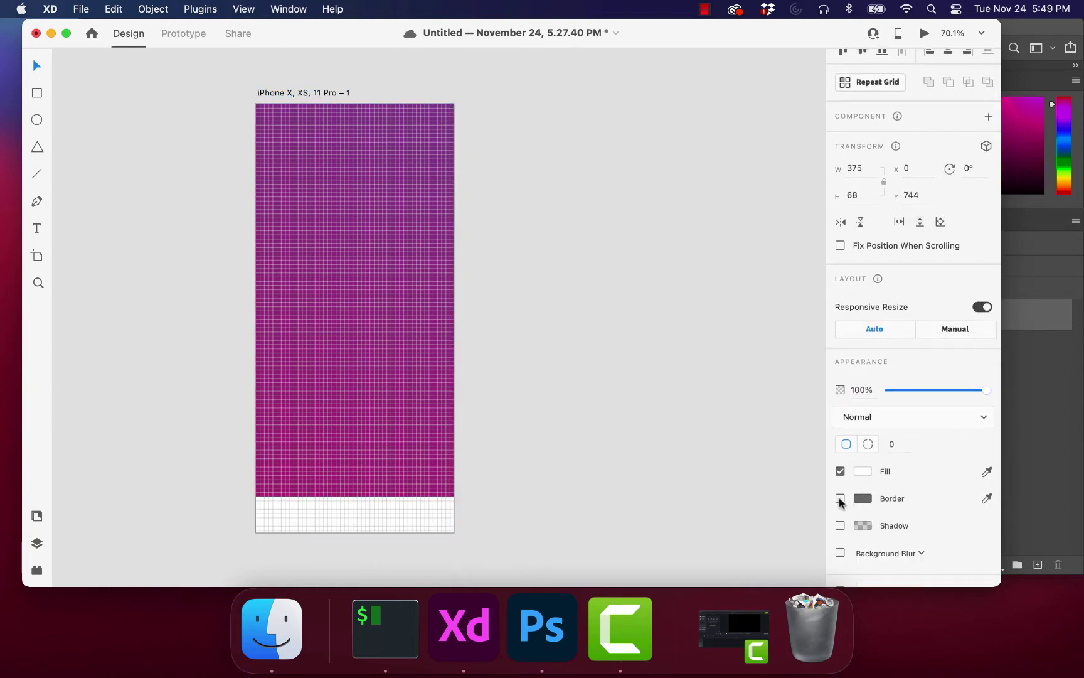
# Step: Lower the opacity of the bottom rectangle's white fill to 25%
pyautogui.click(866, 470)
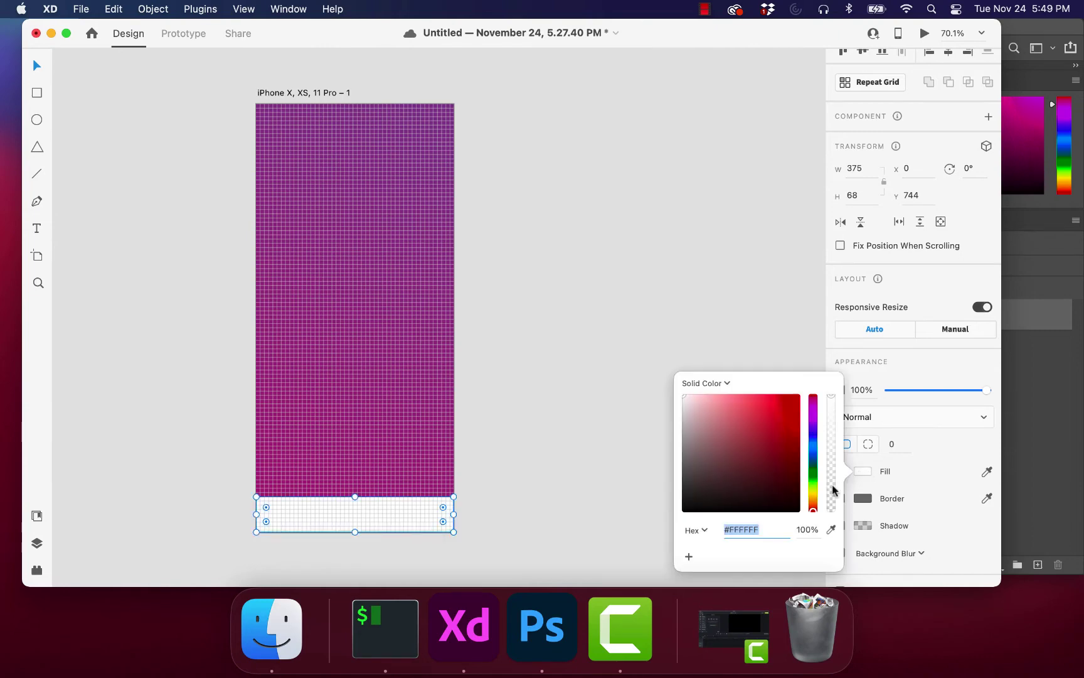
pyautogui.moveTo(832, 399); pyautogui.dragTo(828, 484)
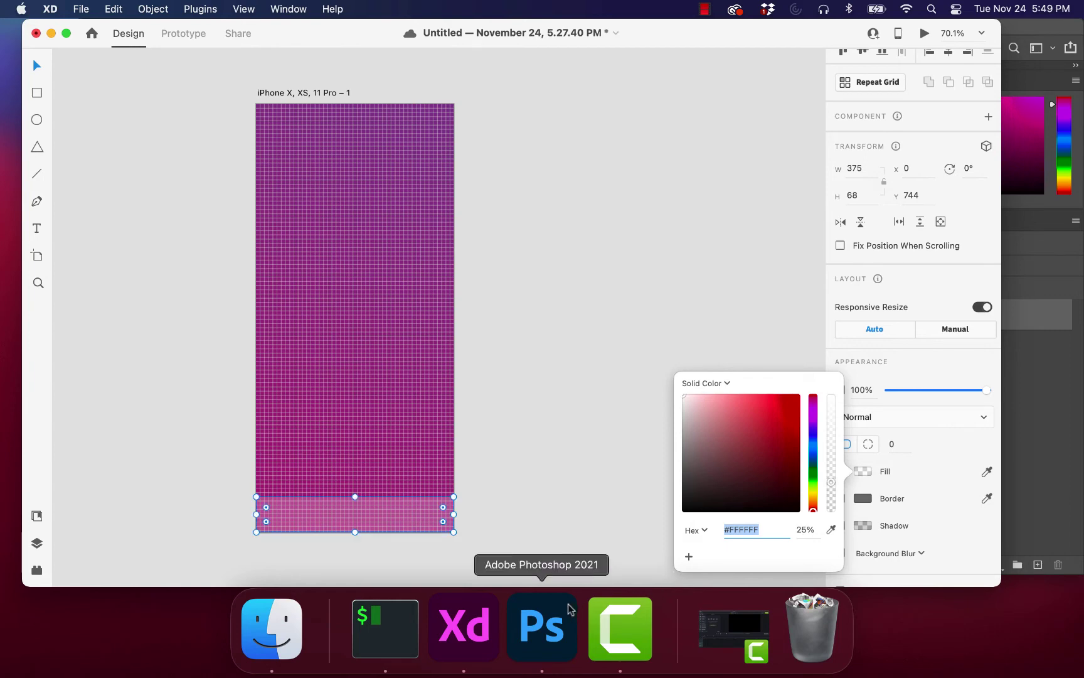
# Step: Switch to Photoshop and compare the reference screen's background gradient and translucent bars with the design
pyautogui.click(543, 627)
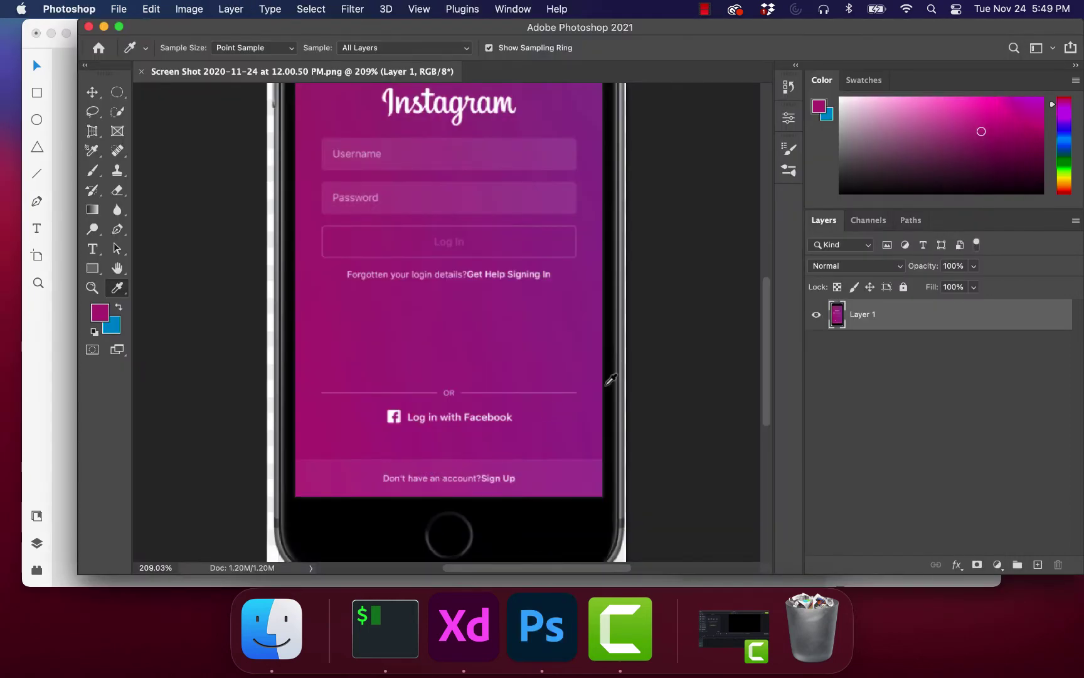
pyautogui.scroll(8, 608, 379)
pyautogui.scroll(-6, 610, 379)
pyautogui.hscroll(1, 610, 379)
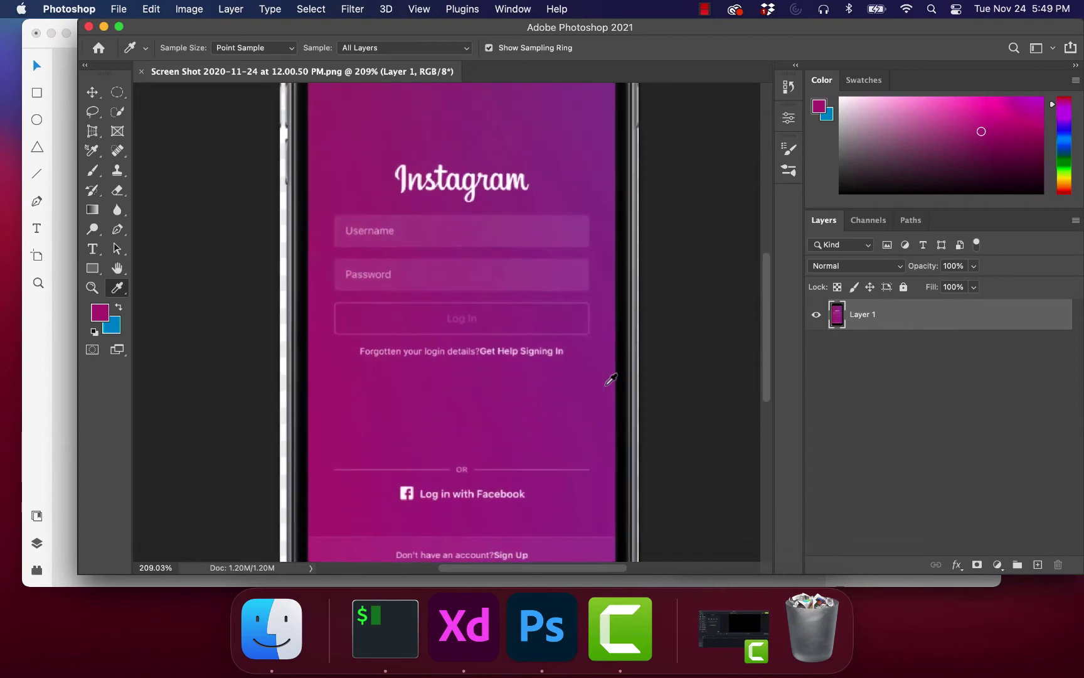
pyautogui.scroll(3, 610, 379)
pyautogui.scroll(-4, 610, 379)
pyautogui.scroll(-1, 610, 379)
pyautogui.scroll(4, 593, 368)
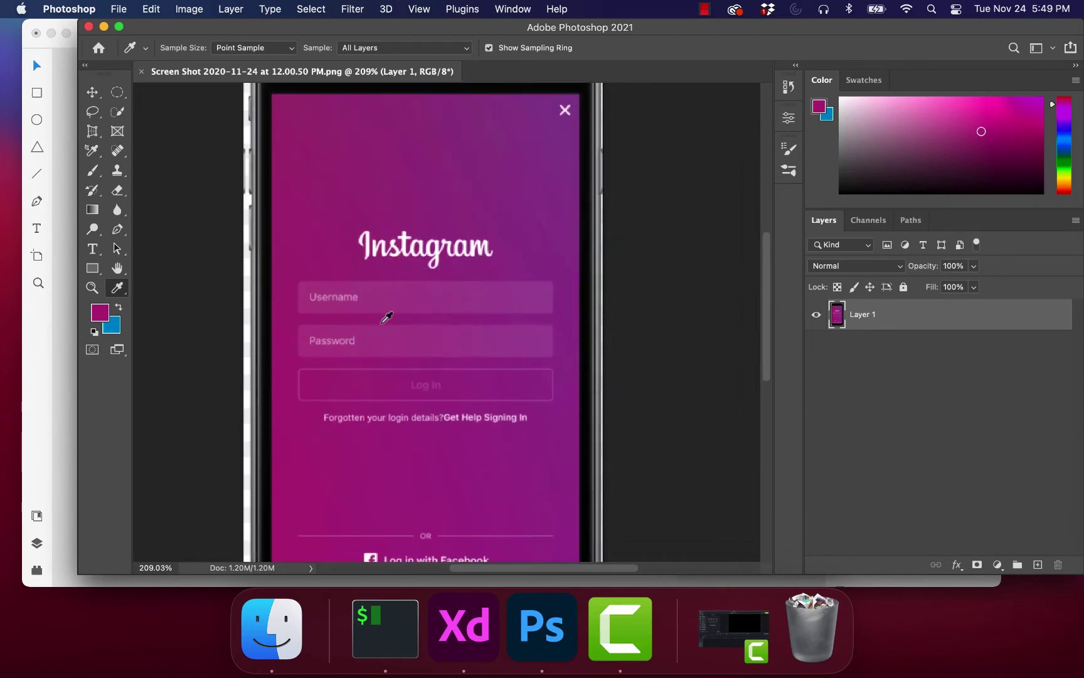
# Step: Switch to Adobe XD and make the artboard's linear gradient run horizontally, with magenta at the left edge and purple at the right edge
pyautogui.click(480, 618)
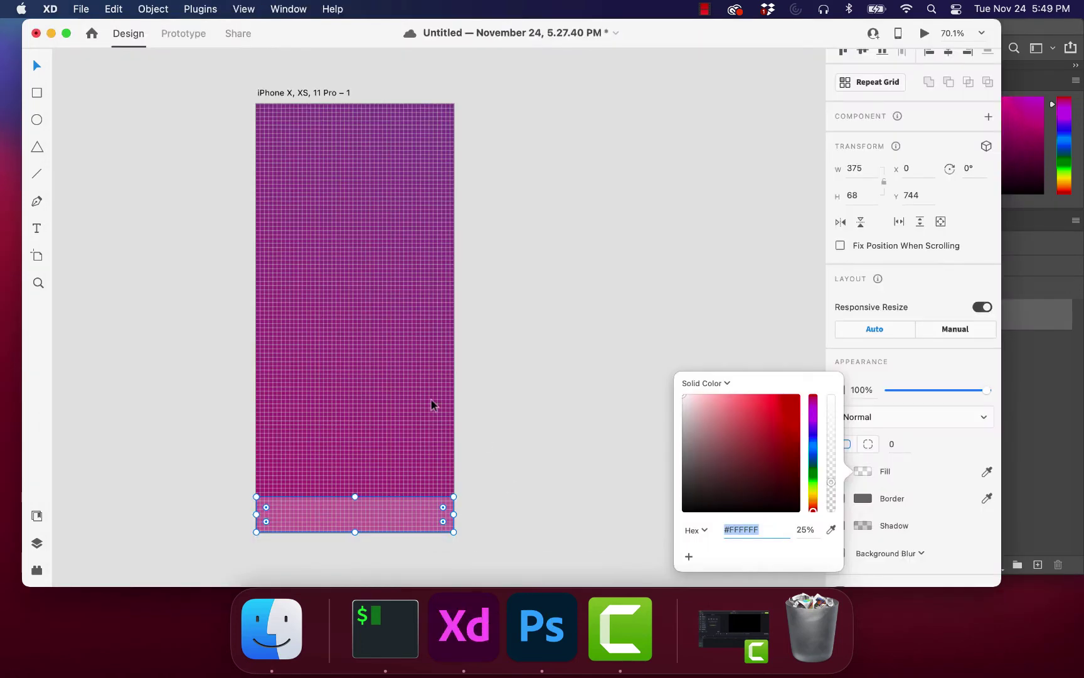
pyautogui.click(293, 88)
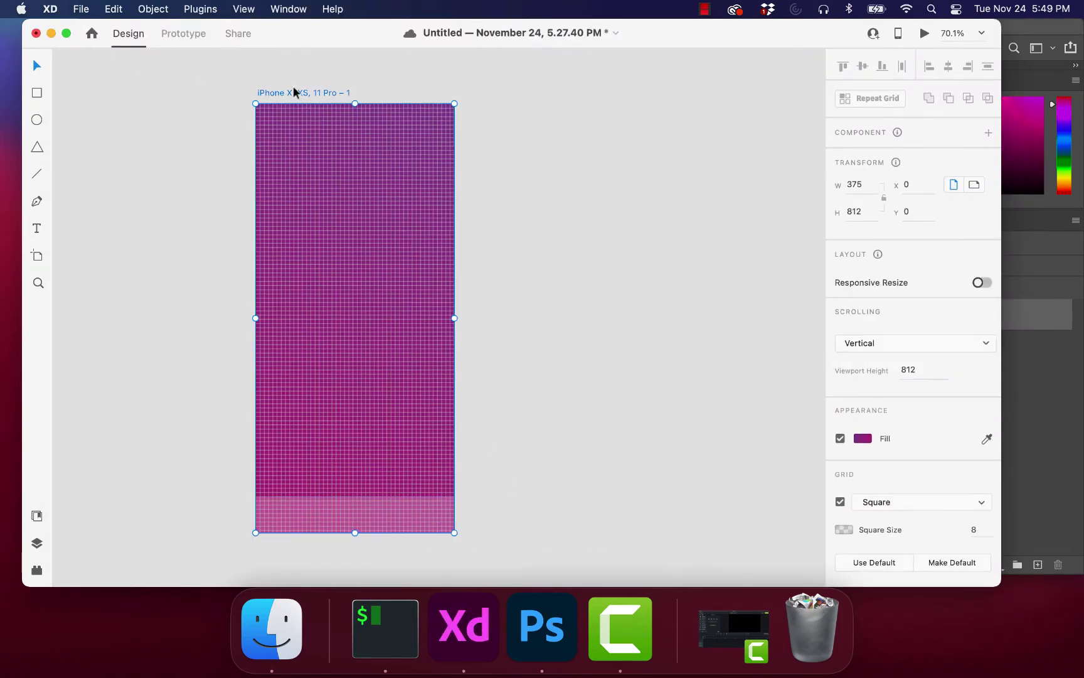
pyautogui.click(863, 438)
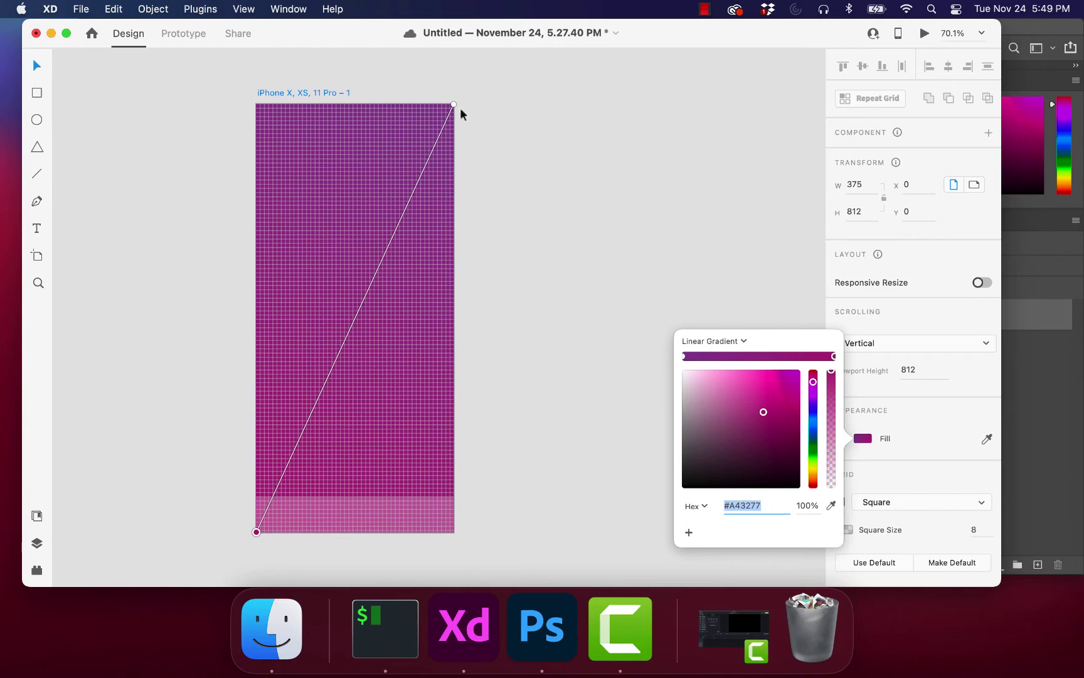
pyautogui.moveTo(454, 104); pyautogui.dragTo(454, 305)
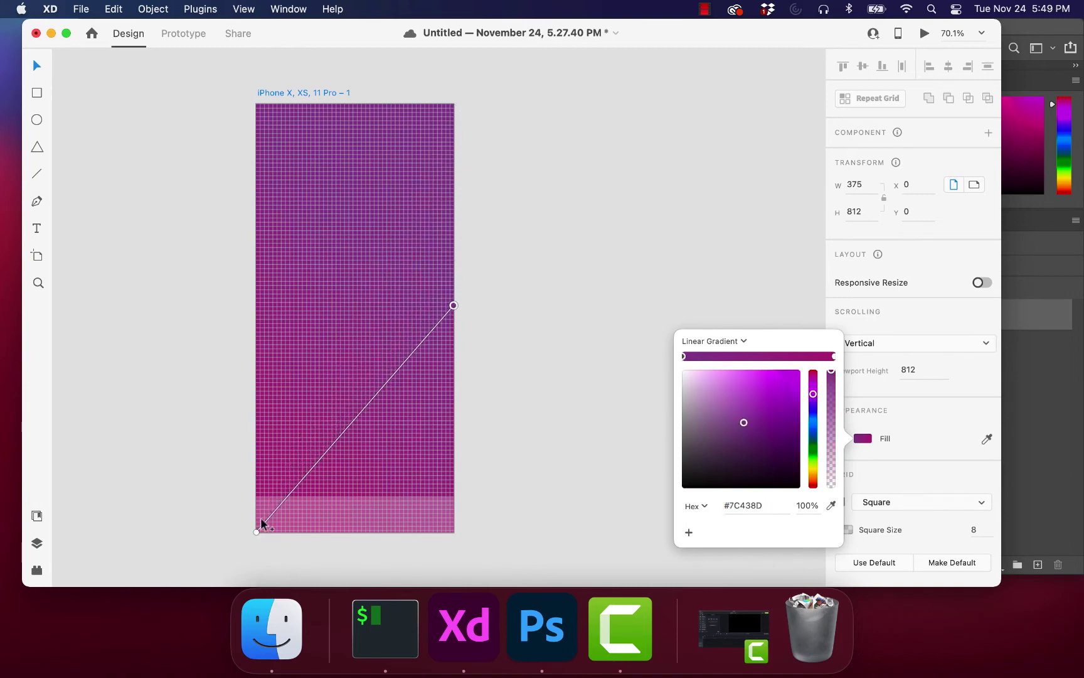
pyautogui.moveTo(256, 532); pyautogui.dragTo(252, 306)
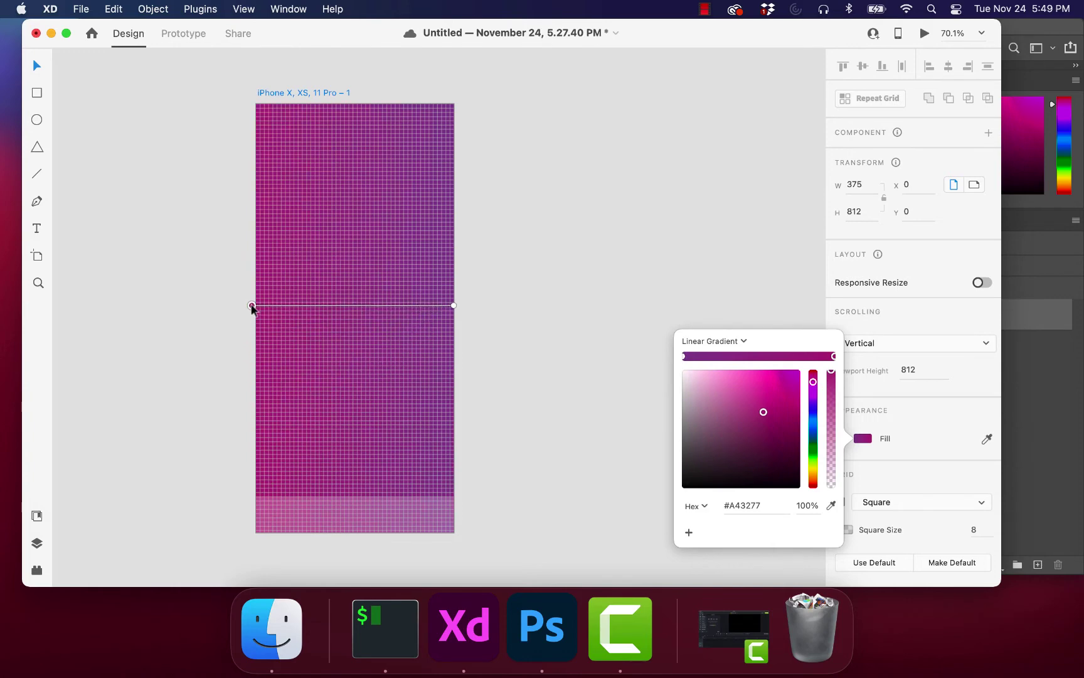
pyautogui.click(653, 324)
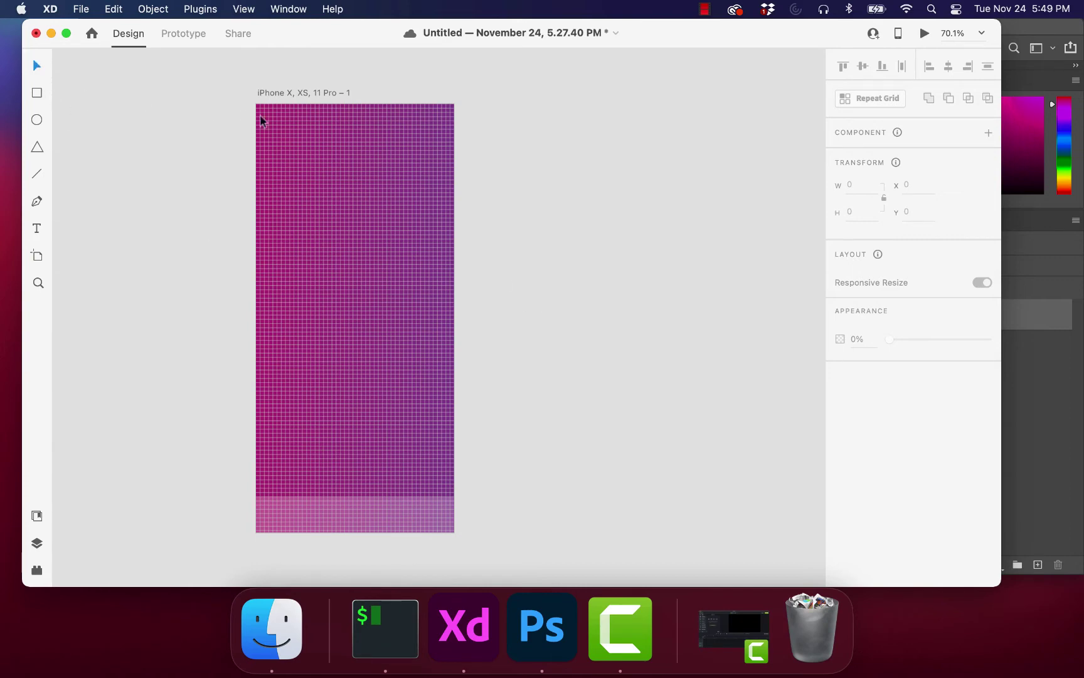
pyautogui.click(282, 94)
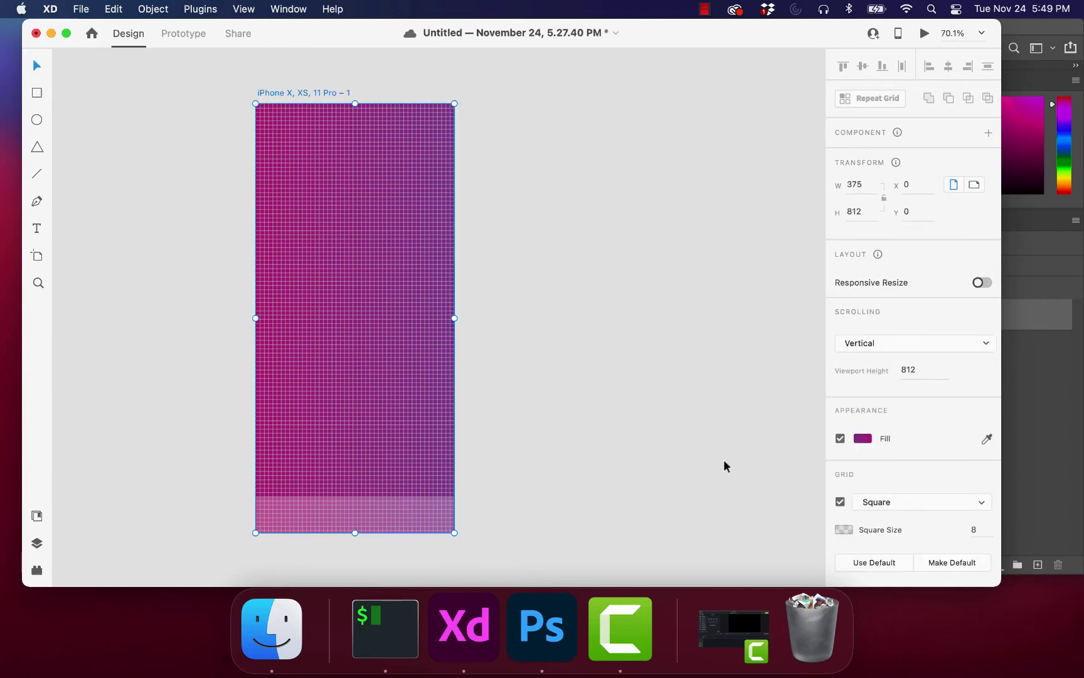
pyautogui.click(840, 501)
pyautogui.click(840, 501)
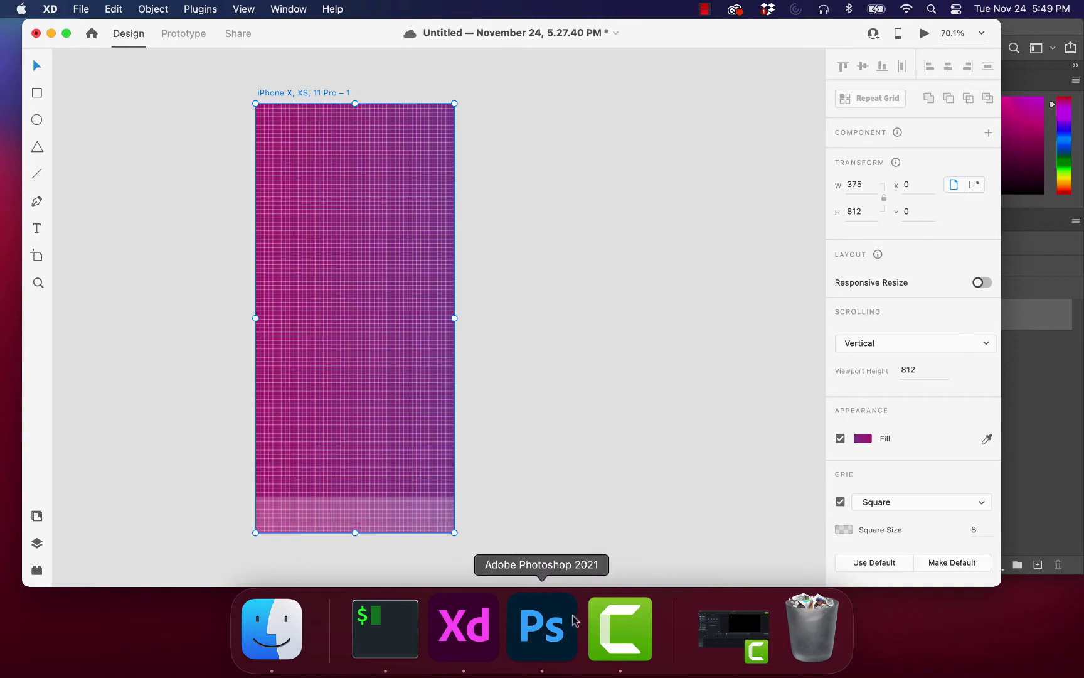
# Step: Switch to Photoshop and examine the login fields, the Facebook login and the wording of the sign-up bar
pyautogui.click(565, 629)
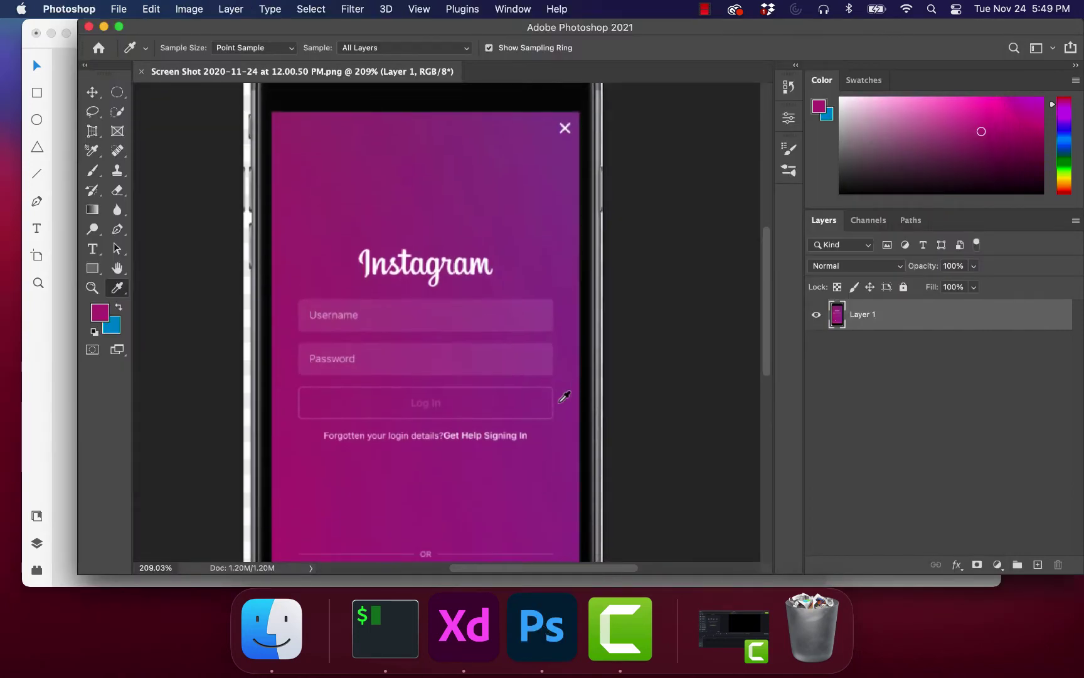
pyautogui.scroll(-5, 565, 396)
pyautogui.hscroll(-1, 564, 396)
pyautogui.scroll(3, 565, 396)
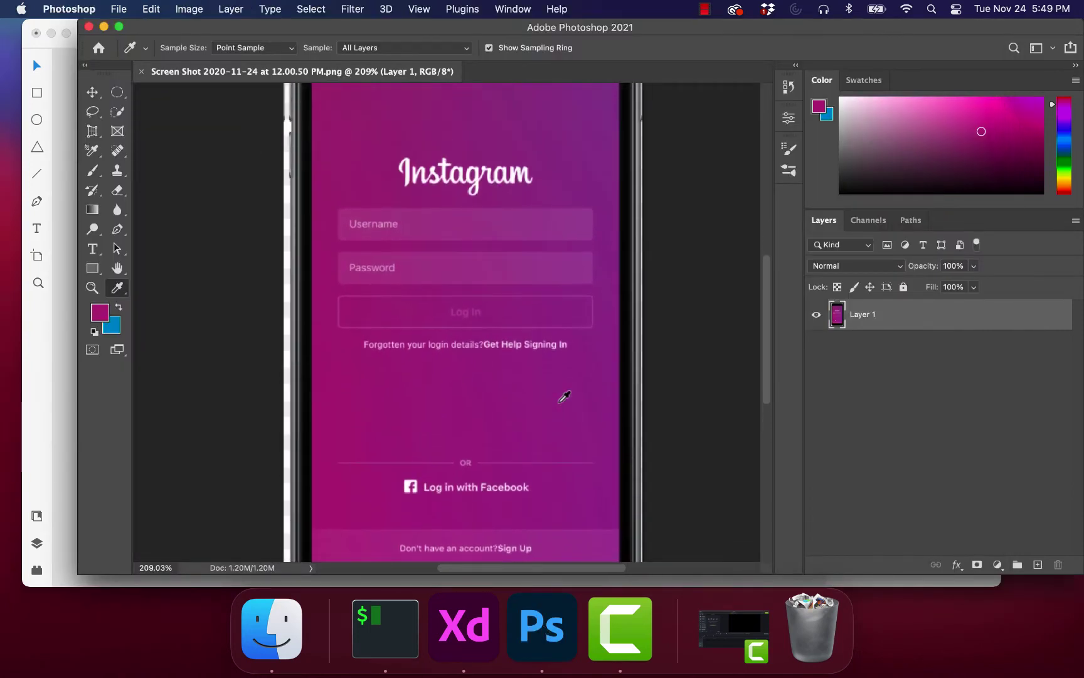
pyautogui.scroll(2, 564, 396)
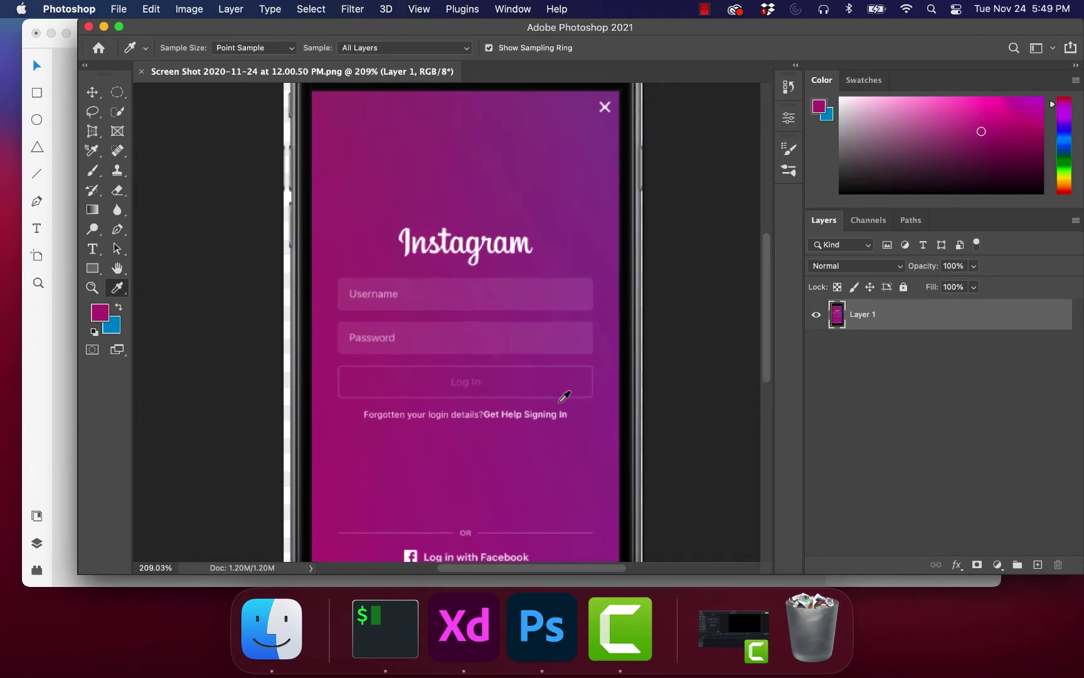
pyautogui.scroll(-4, 565, 396)
pyautogui.hscroll(-1, 565, 396)
pyautogui.scroll(3, 565, 396)
pyautogui.hscroll(1, 565, 396)
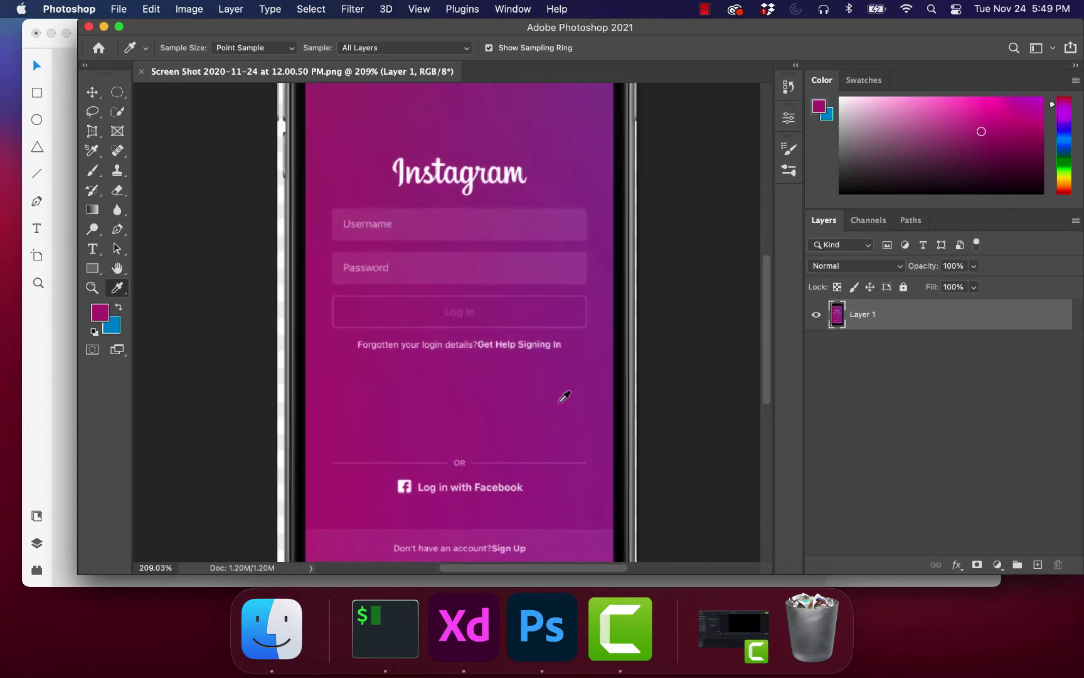
pyautogui.scroll(-2, 565, 396)
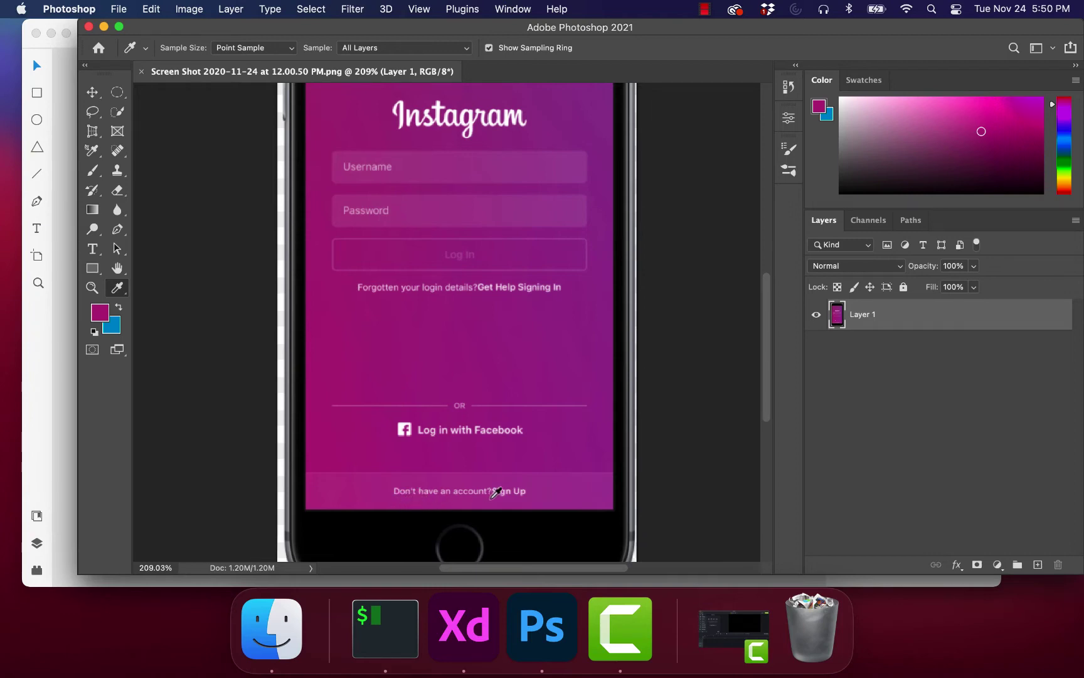
# Step: Switch to Adobe XD and add the text "Don't have and account" on the translucent bar at the bottom of the artboard
pyautogui.click(469, 618)
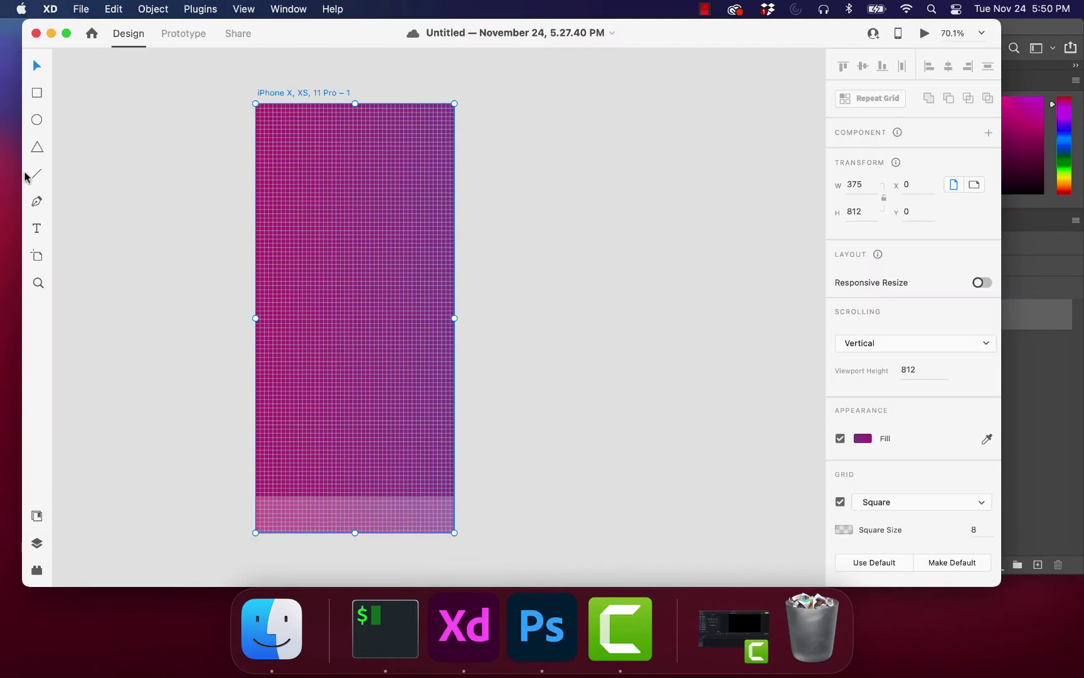
pyautogui.click(37, 228)
pyautogui.scroll(8, 319, 506)
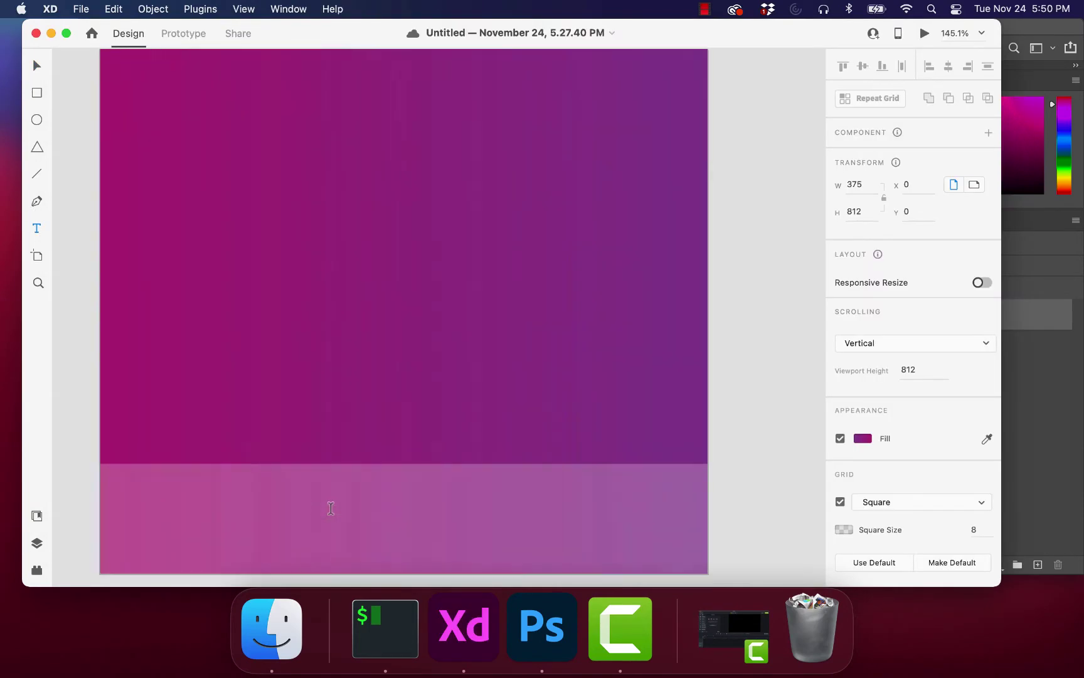
pyautogui.scroll(-3, 331, 508)
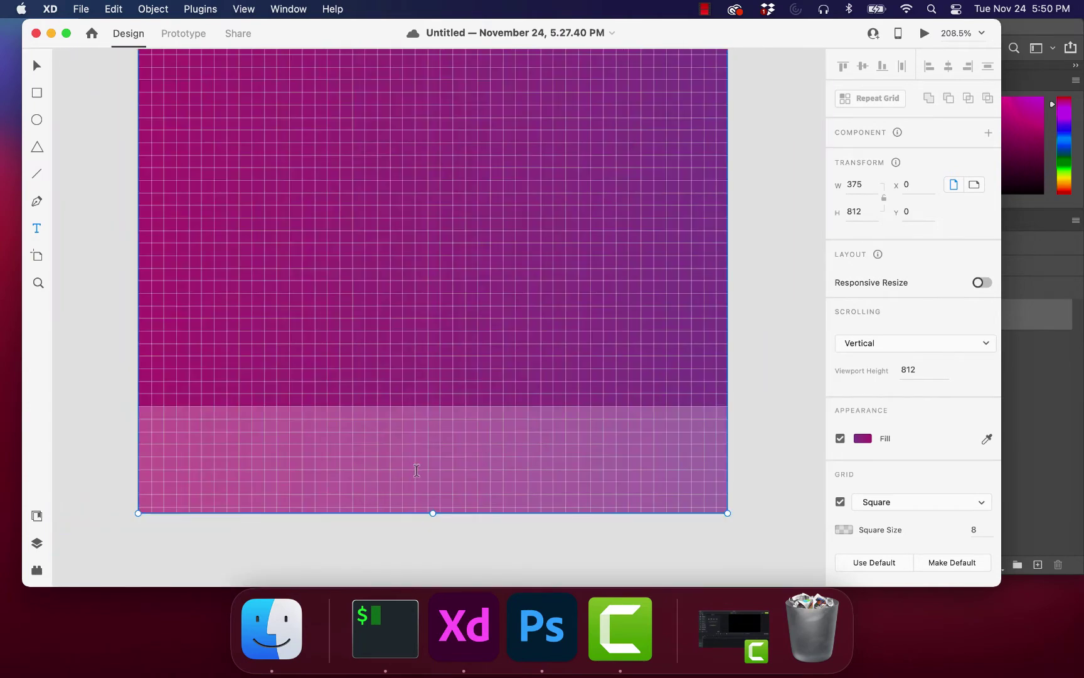
pyautogui.click(431, 457)
pyautogui.write('Dont')
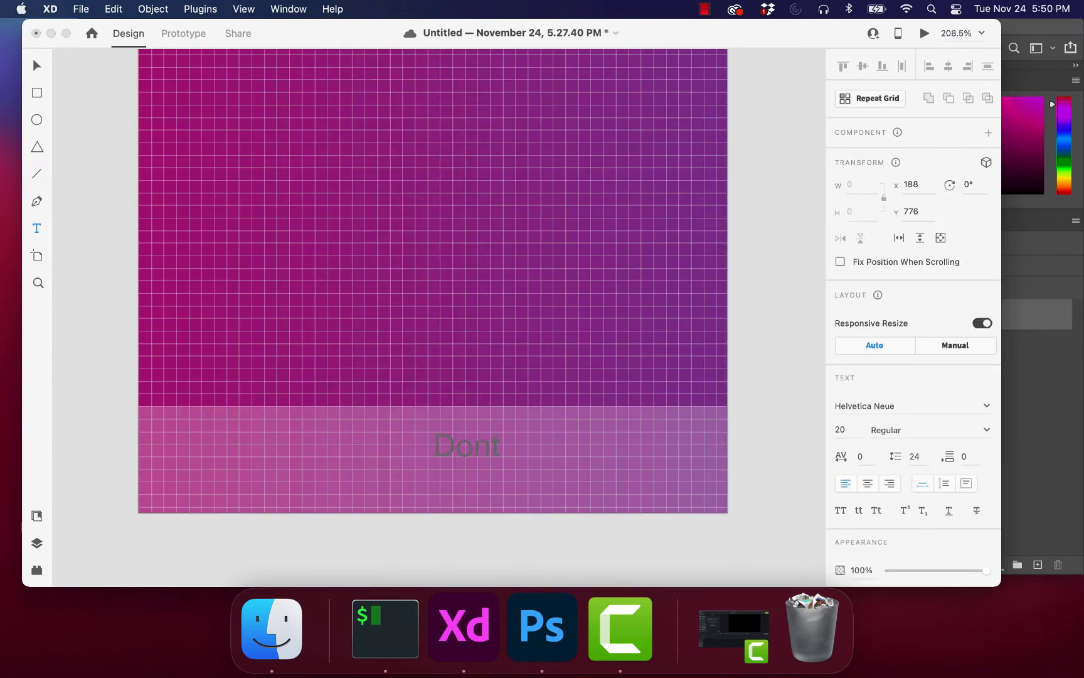
pyautogui.press('BackSpace')
pyautogui.write("'t have and a")
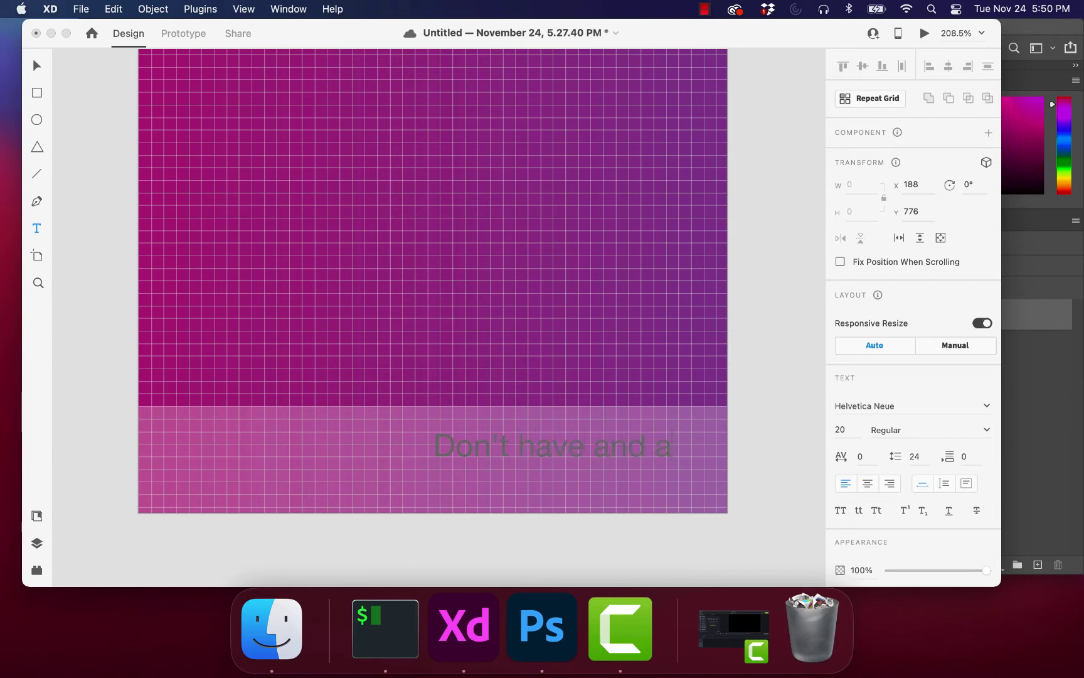
pyautogui.write('ccount')
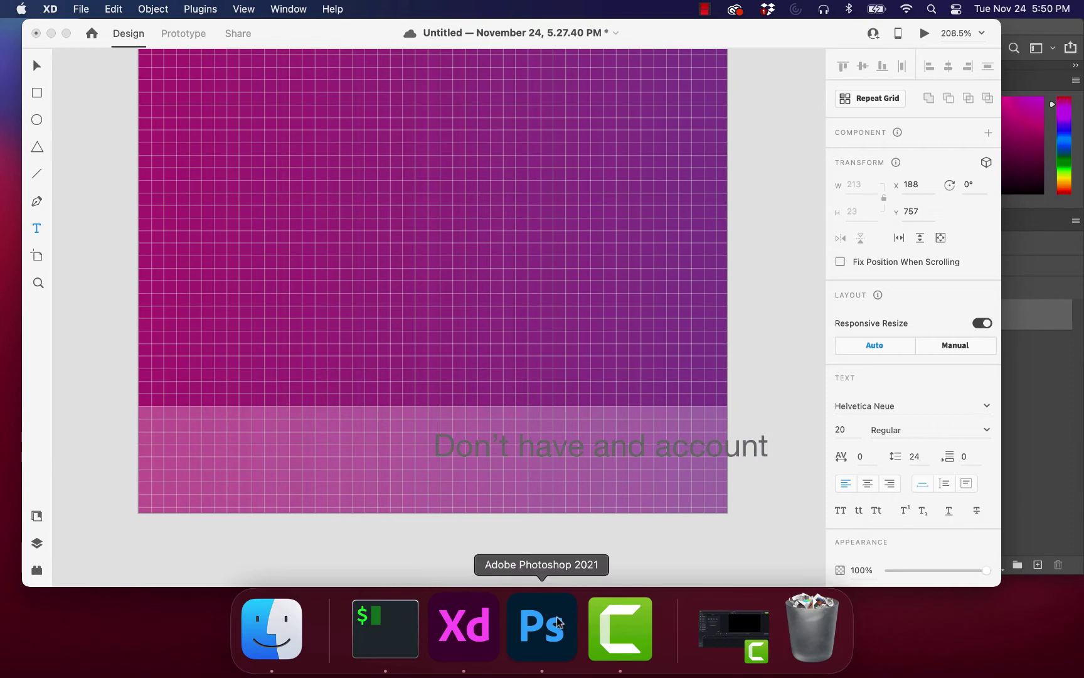
# Step: Check the sign-up wording in Photoshop and, back in Adobe XD, append "?Sign up" to the bar's text
pyautogui.click(557, 623)
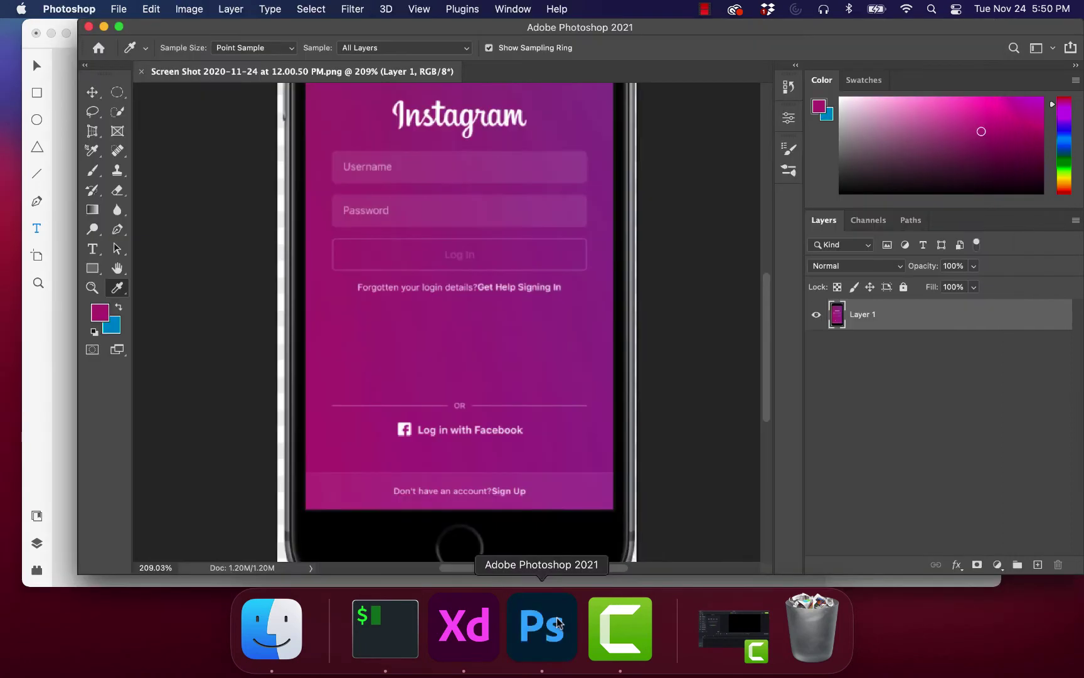
pyautogui.click(445, 618)
pyautogui.write('?')
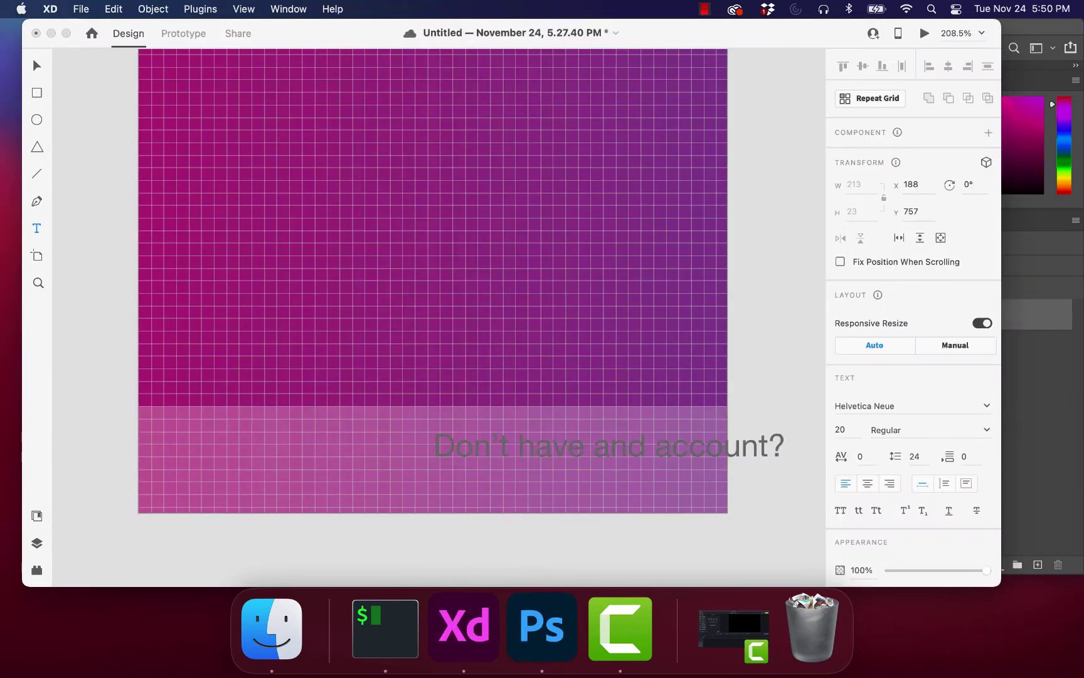
pyautogui.write('Sig')
pyautogui.press('Escape')
# Step: Move the sign-up text to the middle of the bottom bar, at about X 41, Y 767
pyautogui.moveTo(579, 448); pyautogui.dragTo(352, 457)
pyautogui.scroll(5, 352, 456)
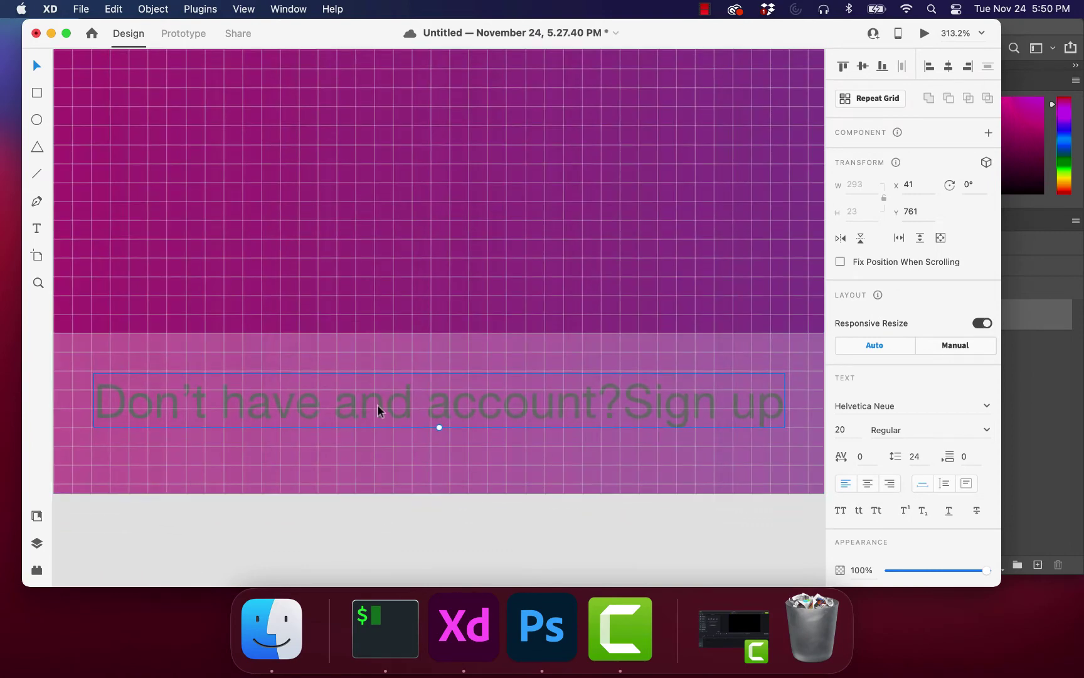
pyautogui.moveTo(377, 404); pyautogui.dragTo(376, 415)
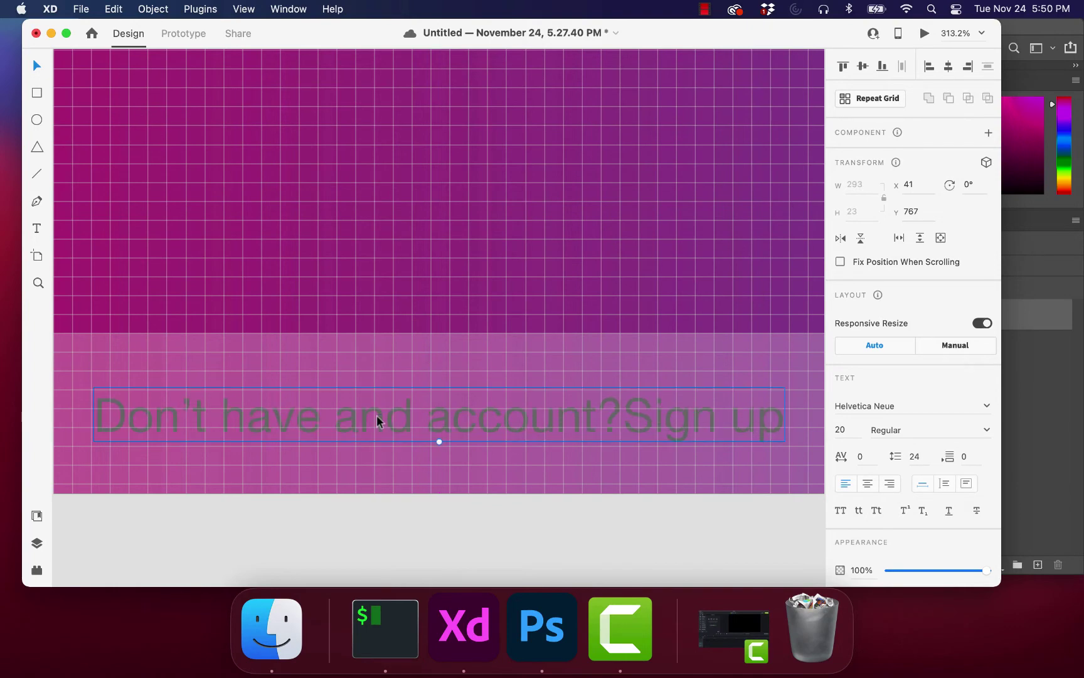
# Step: Check the capitalisation in Photoshop and, back in Adobe XD, change "Sign up" to "Sign Up" in the bar's text
pyautogui.click(525, 644)
pyautogui.click(485, 640)
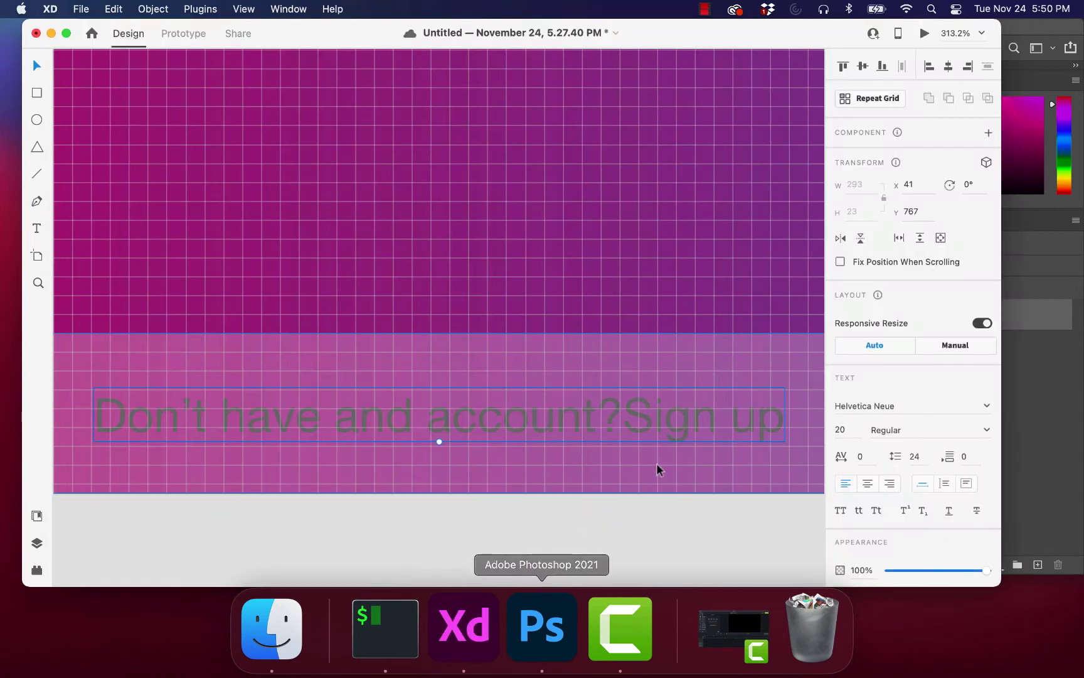
pyautogui.doubleClick(745, 420)
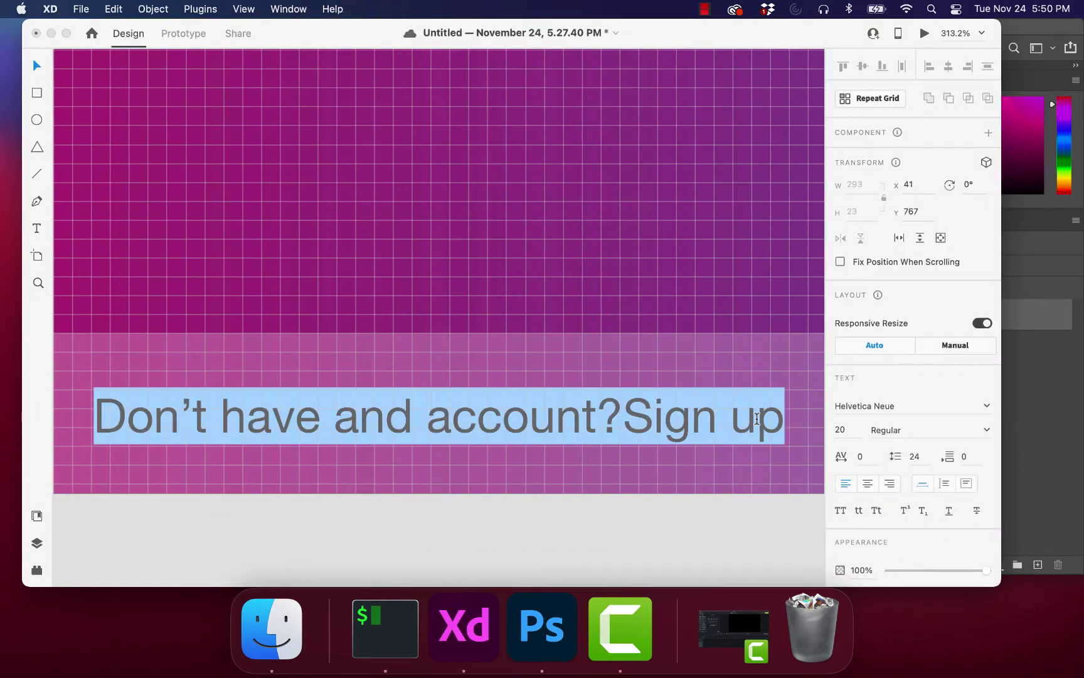
pyautogui.click(757, 419)
pyautogui.press('BackSpace')
pyautogui.write('au')
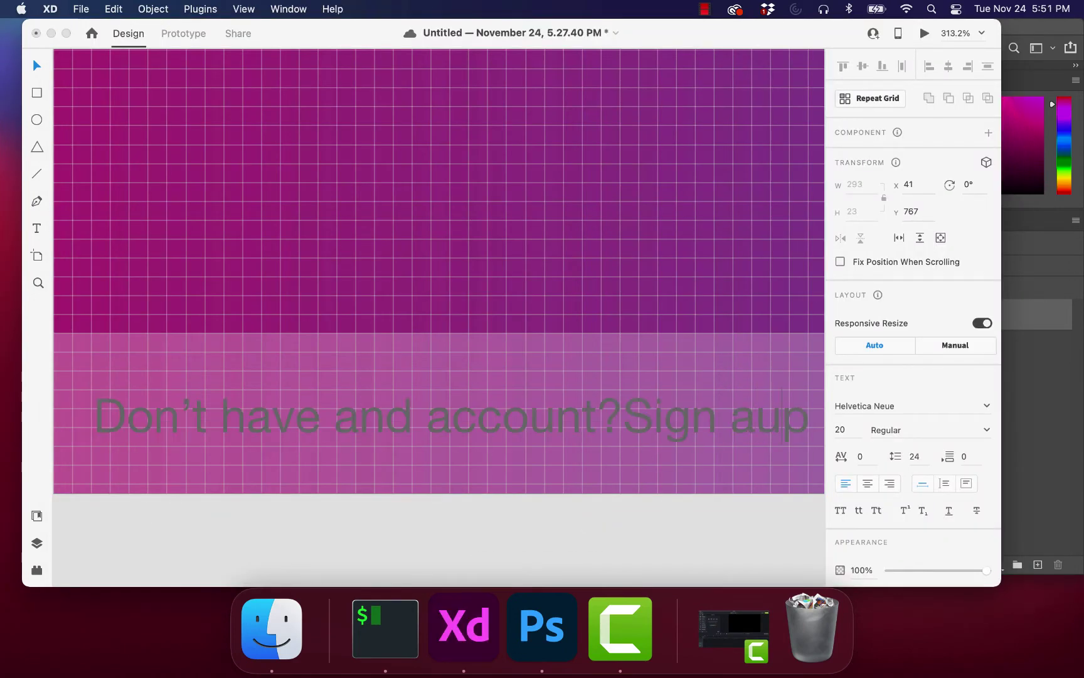
pyautogui.press('BackSpace')
pyautogui.press('BackSpace')
pyautogui.write('U')
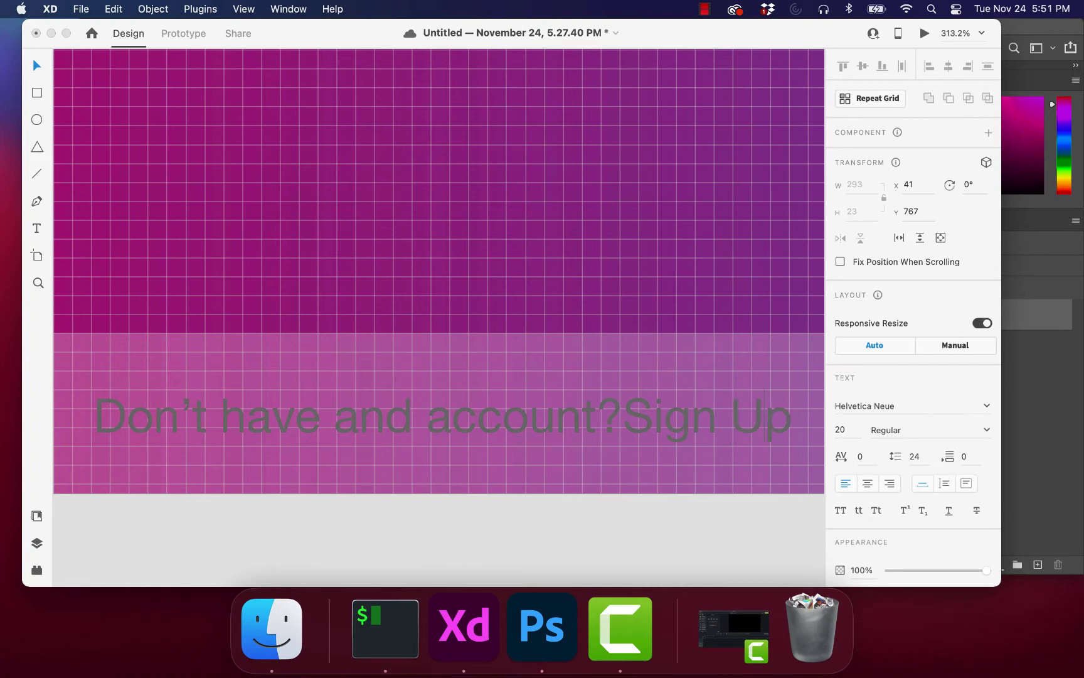
# Step: Change the fill colour of the whole sign-up text in the bottom bar to white, #FFFFFF
pyautogui.doubleClick(591, 427)
pyautogui.press('super+a')
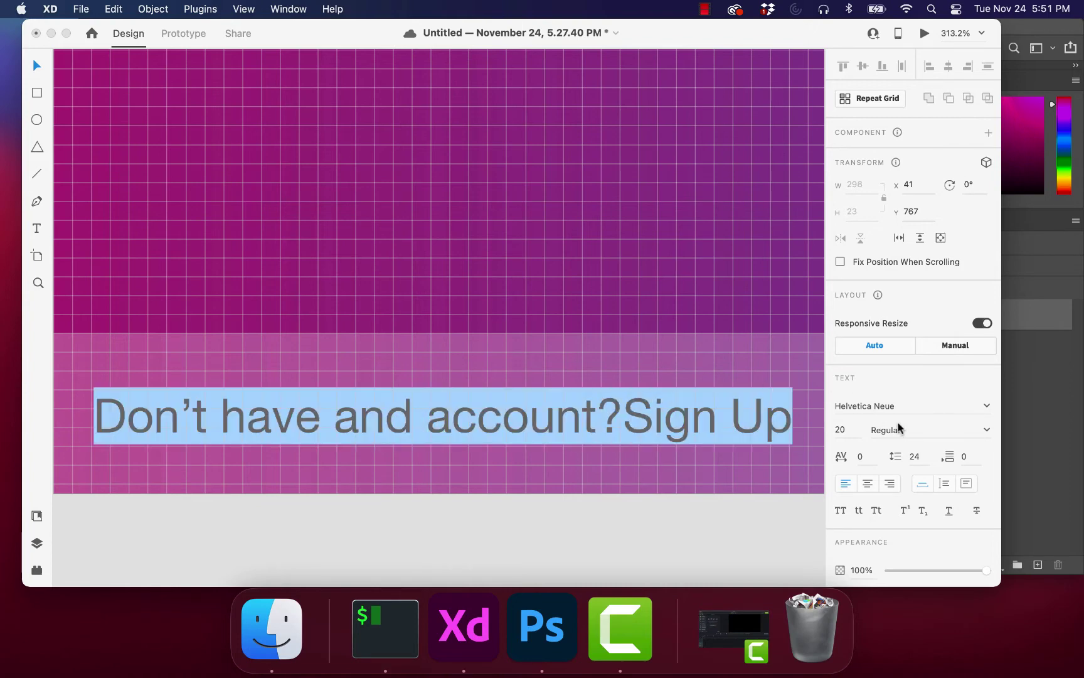
pyautogui.scroll(-5, 894, 405)
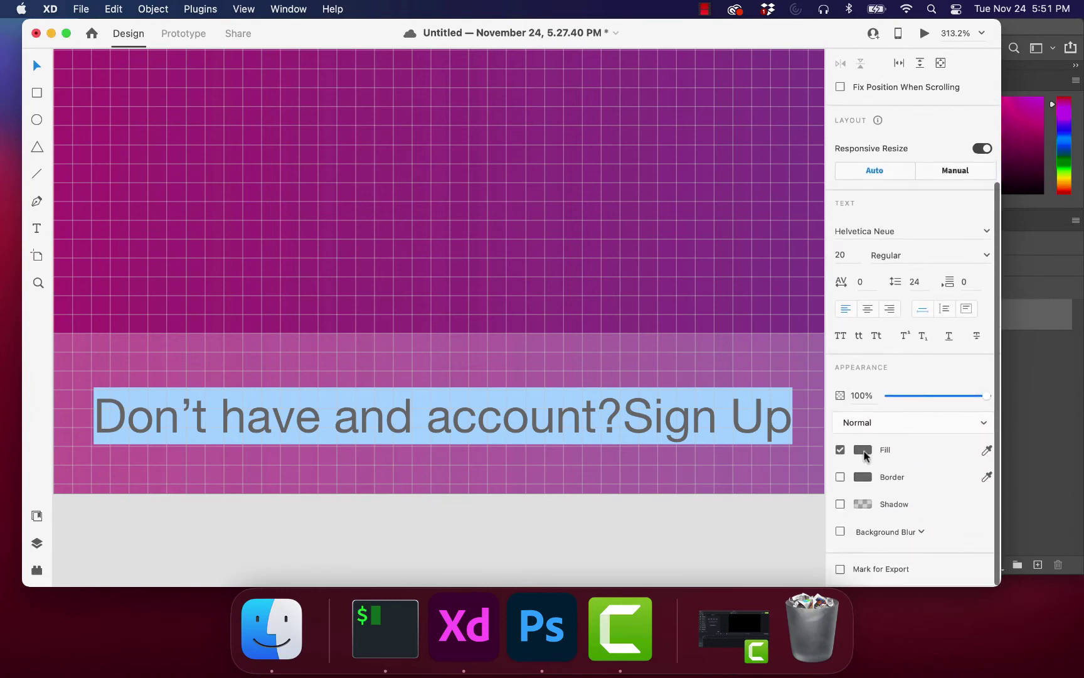
pyautogui.click(863, 450)
pyautogui.write('#f')
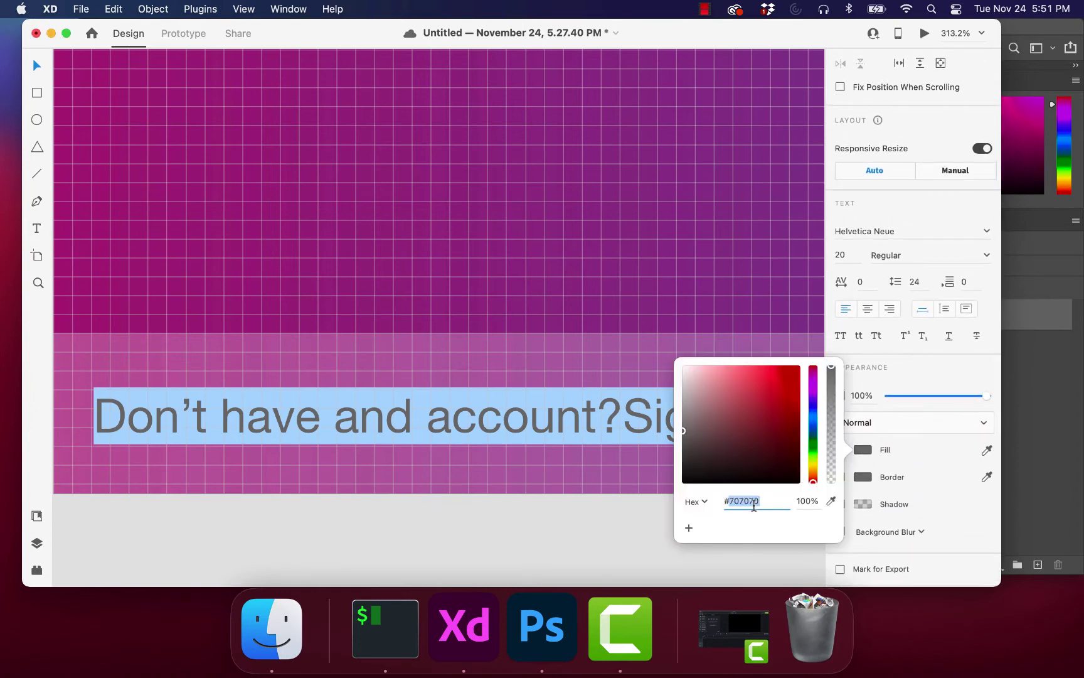
pyautogui.write('ff')
pyautogui.press('Return')
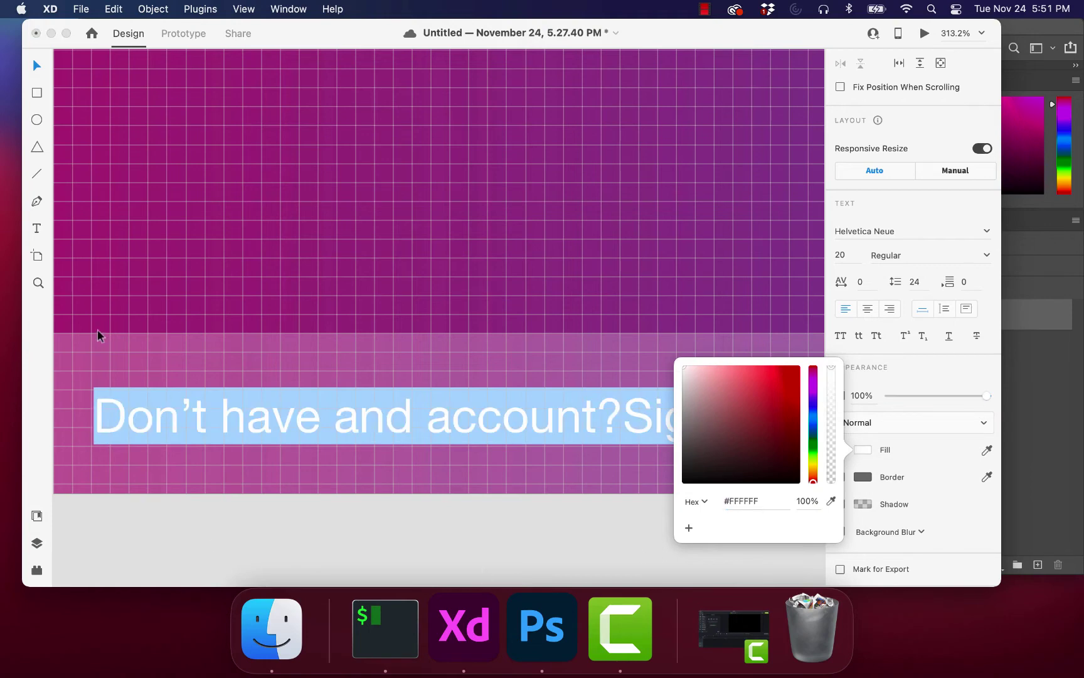
pyautogui.press('Escape')
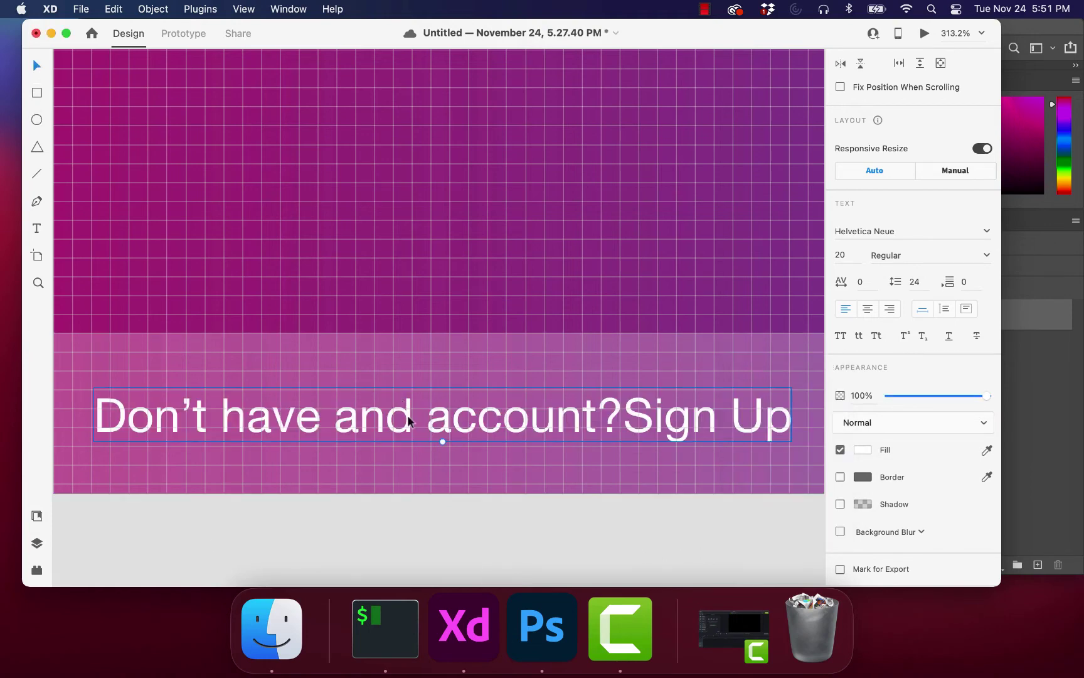
# Step: Set the font size of the whole sign-up text to 12
pyautogui.doubleClick(408, 416)
pyautogui.click(842, 256)
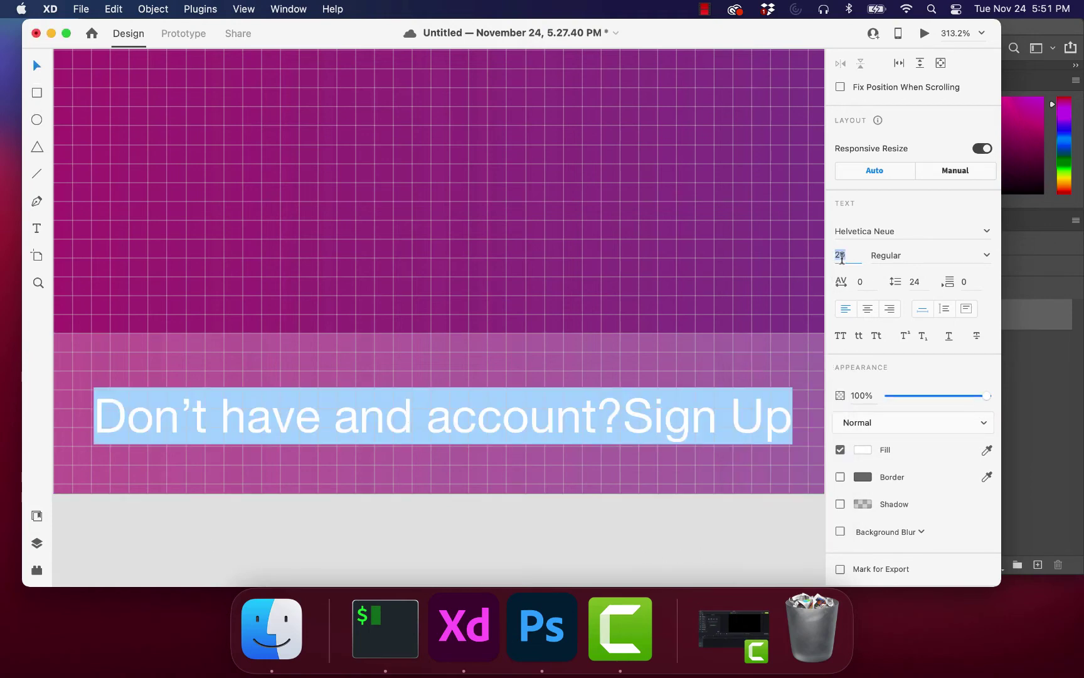
pyautogui.press('Return')
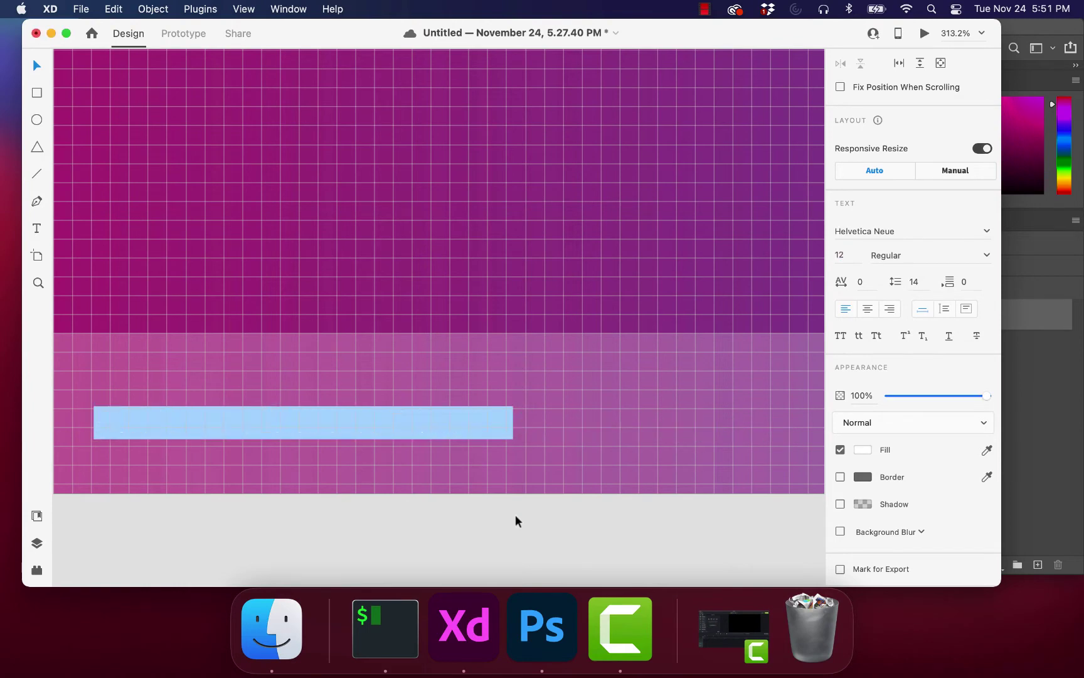
pyautogui.click(515, 514)
# Step: Move the sign-up text to the centre of the translucent bottom bar
pyautogui.press('super+0')
pyautogui.press('super+apostrophe')
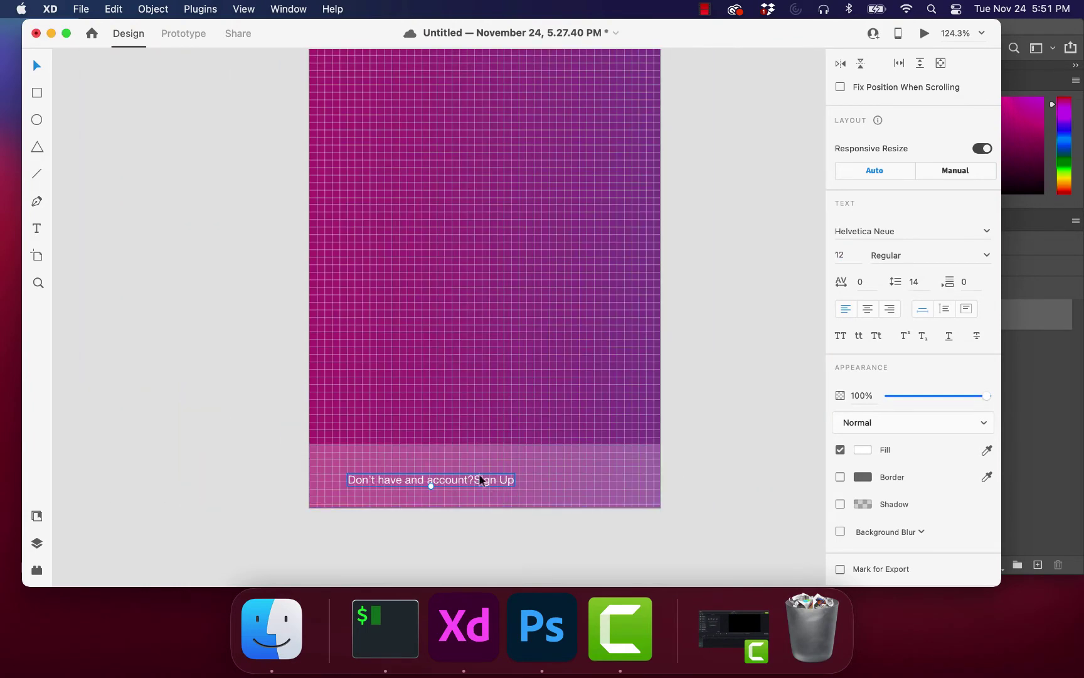
pyautogui.moveTo(484, 475); pyautogui.dragTo(532, 470)
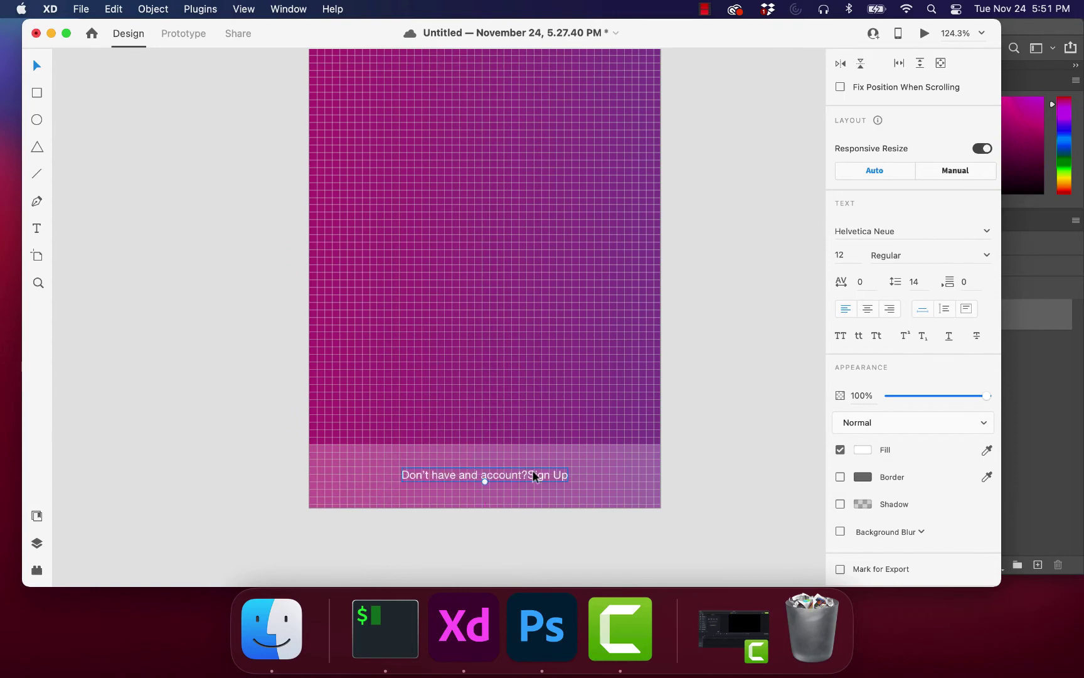
pyautogui.scroll(6, 532, 469)
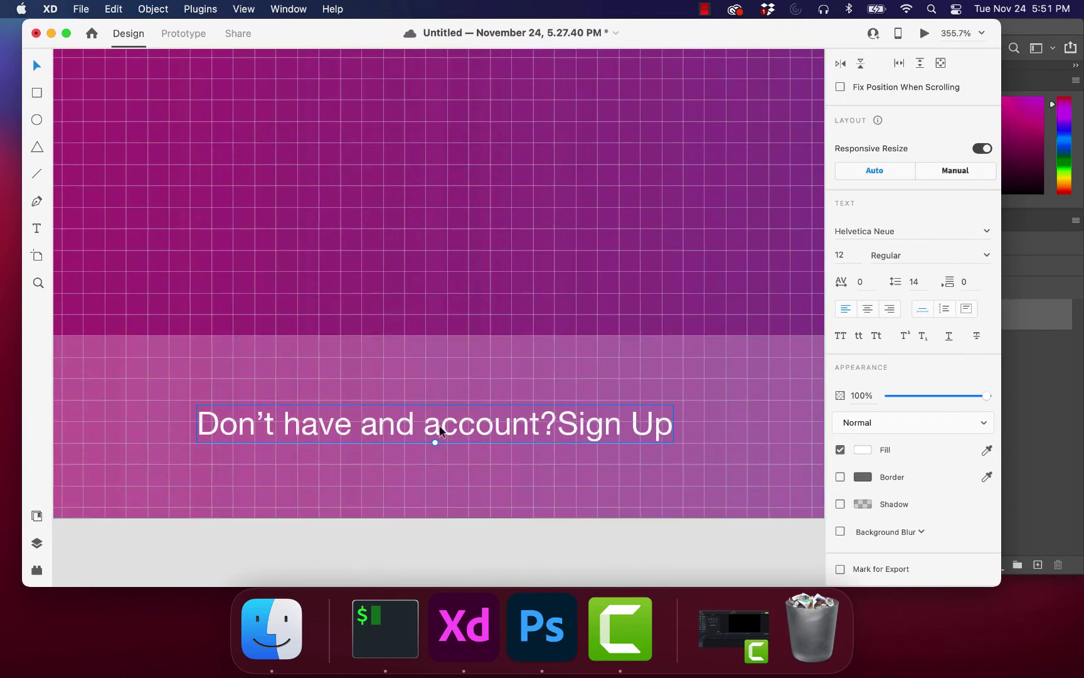
pyautogui.moveTo(440, 432); pyautogui.dragTo(435, 437)
# Step: Set only the words "Sign Up" in the bar's text to the Bold weight of Helvetica Neue
pyautogui.scroll(3, 440, 427)
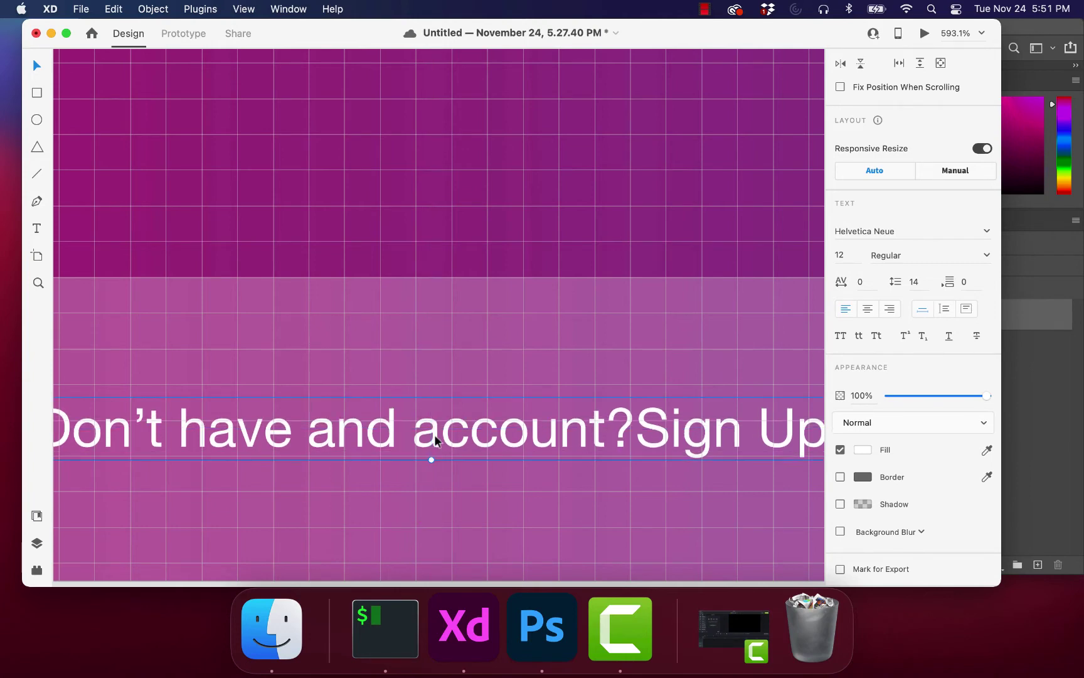
pyautogui.hscroll(3, 435, 440)
pyautogui.doubleClick(583, 410)
pyautogui.click(578, 413)
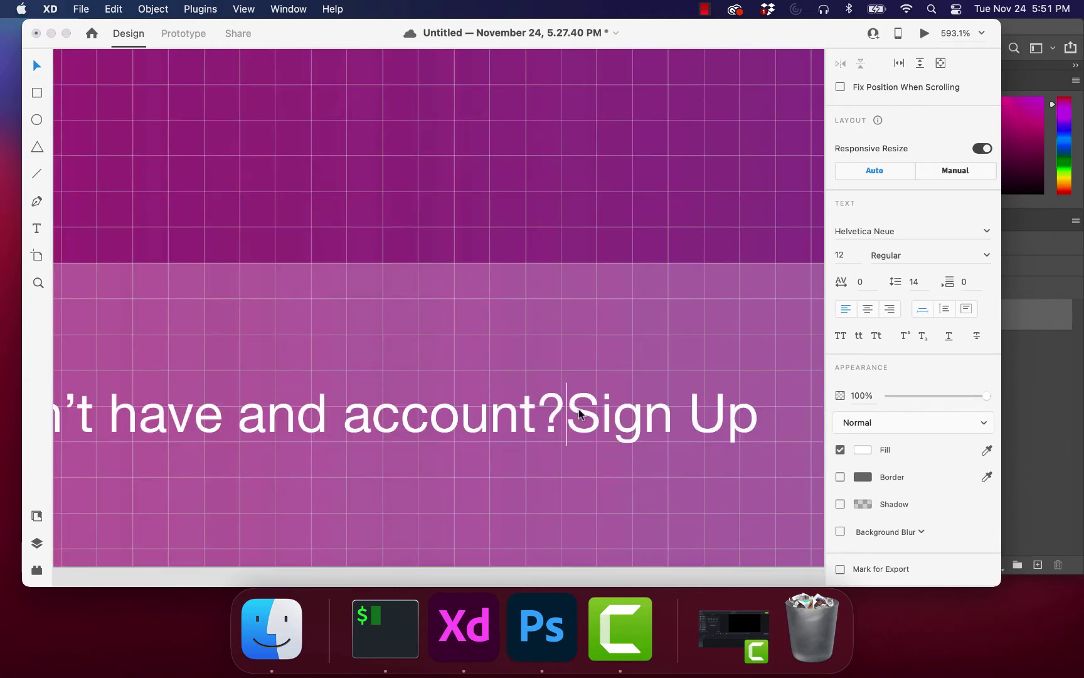
pyautogui.moveTo(579, 413); pyautogui.dragTo(749, 412)
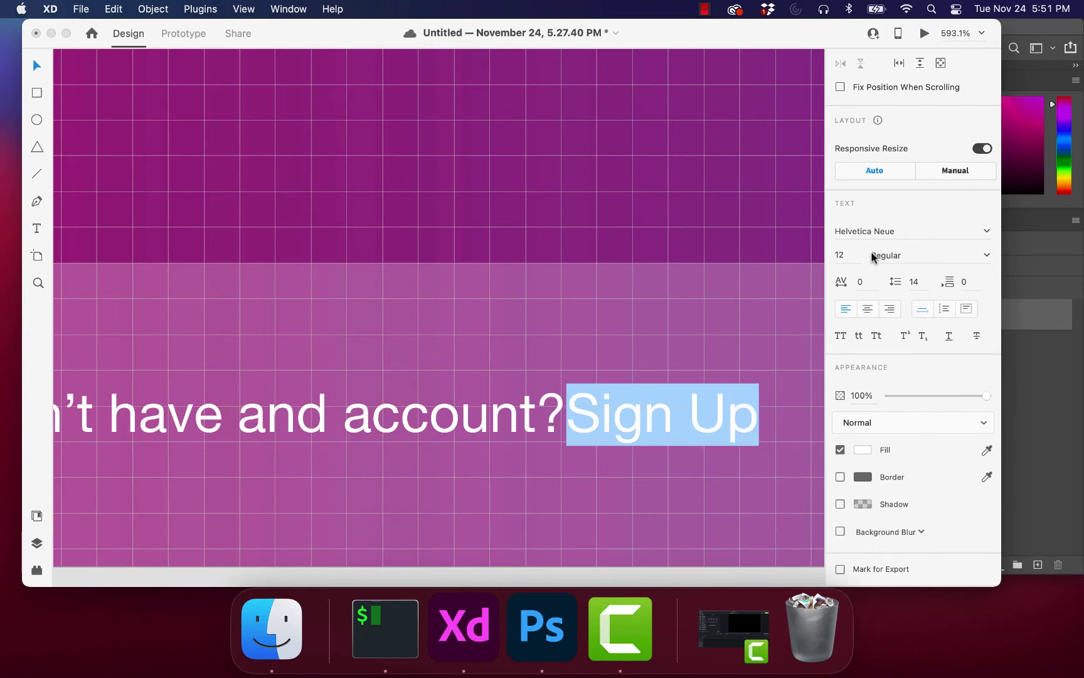
pyautogui.click(987, 257)
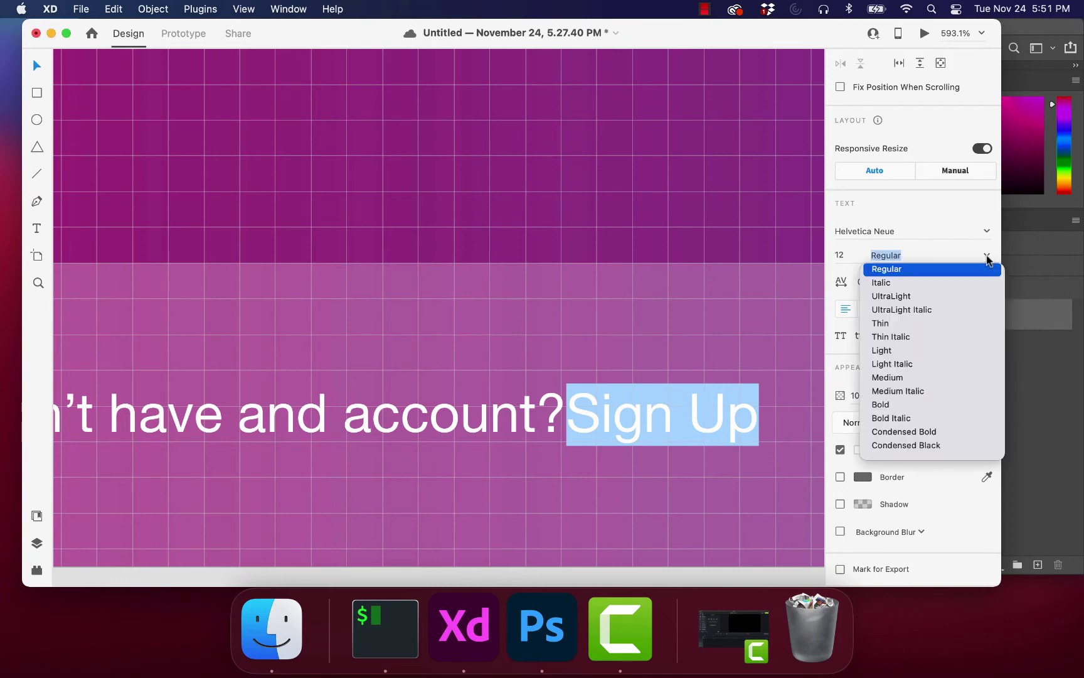
pyautogui.click(882, 404)
pyautogui.press('Escape')
pyautogui.scroll(-10, 719, 317)
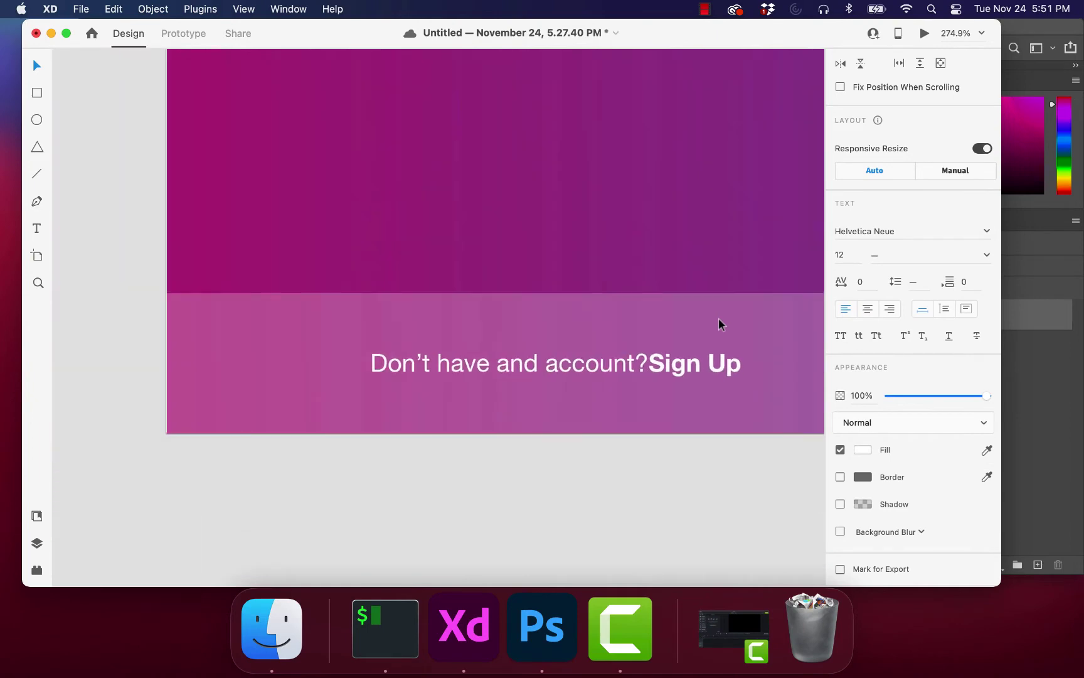
pyautogui.scroll(-5, 717, 322)
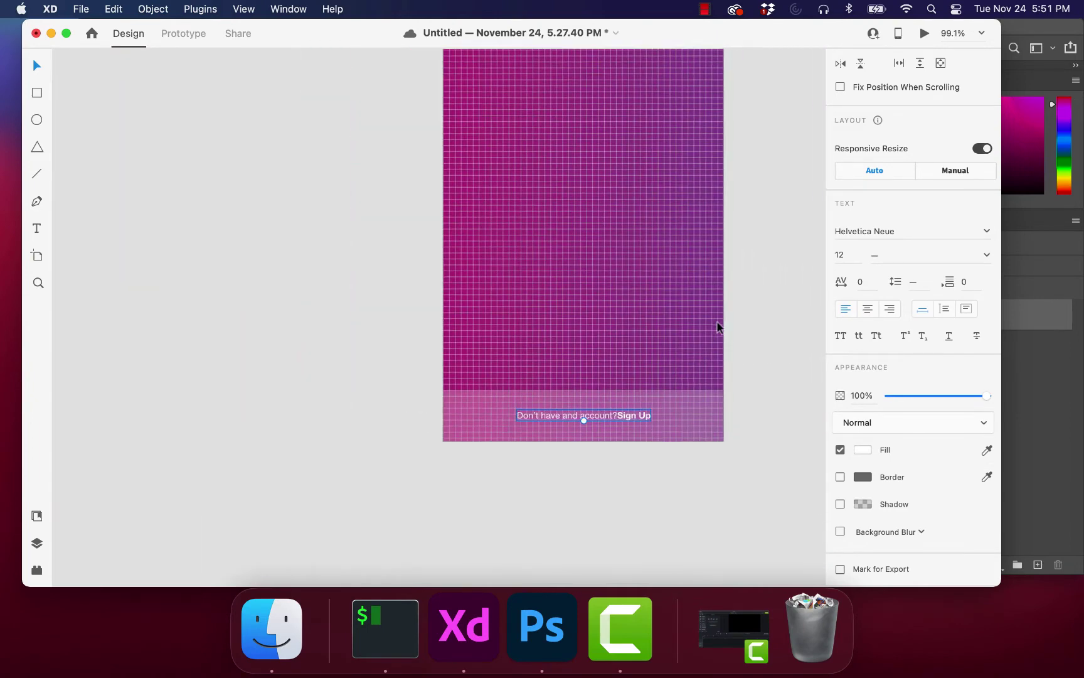
# Step: Check the OR divider in Photoshop and, back in Adobe XD, draw a horizontal line 160 wide above the bar at X 16, Y 672
pyautogui.click(528, 638)
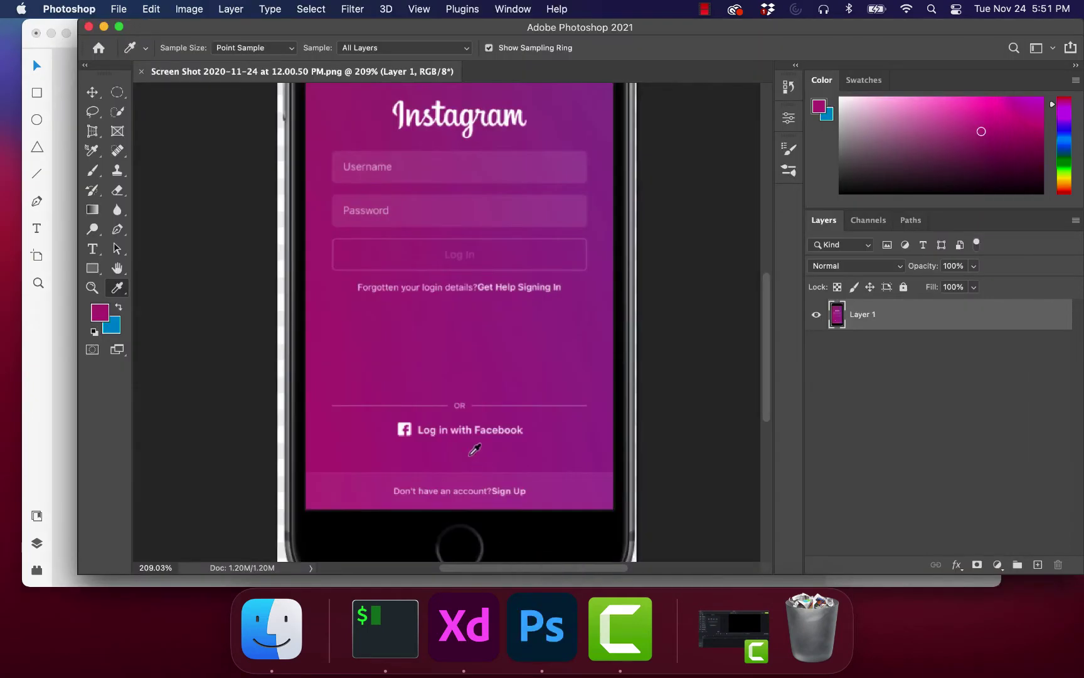
pyautogui.scroll(4, 431, 421)
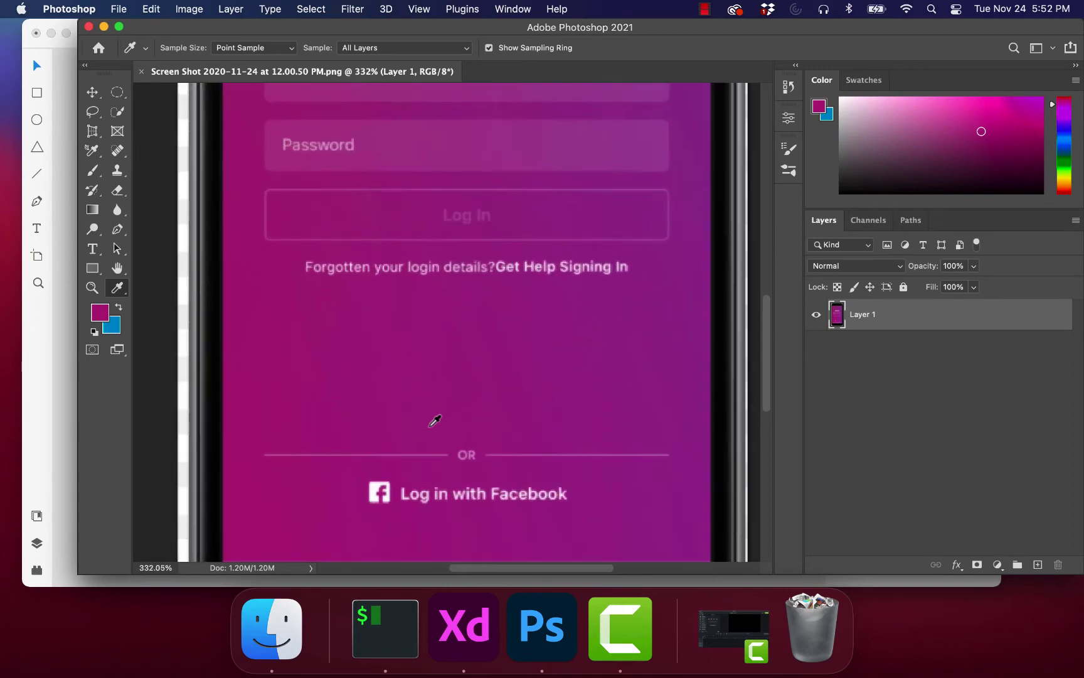
pyautogui.scroll(2, 405, 450)
pyautogui.scroll(-5, 405, 450)
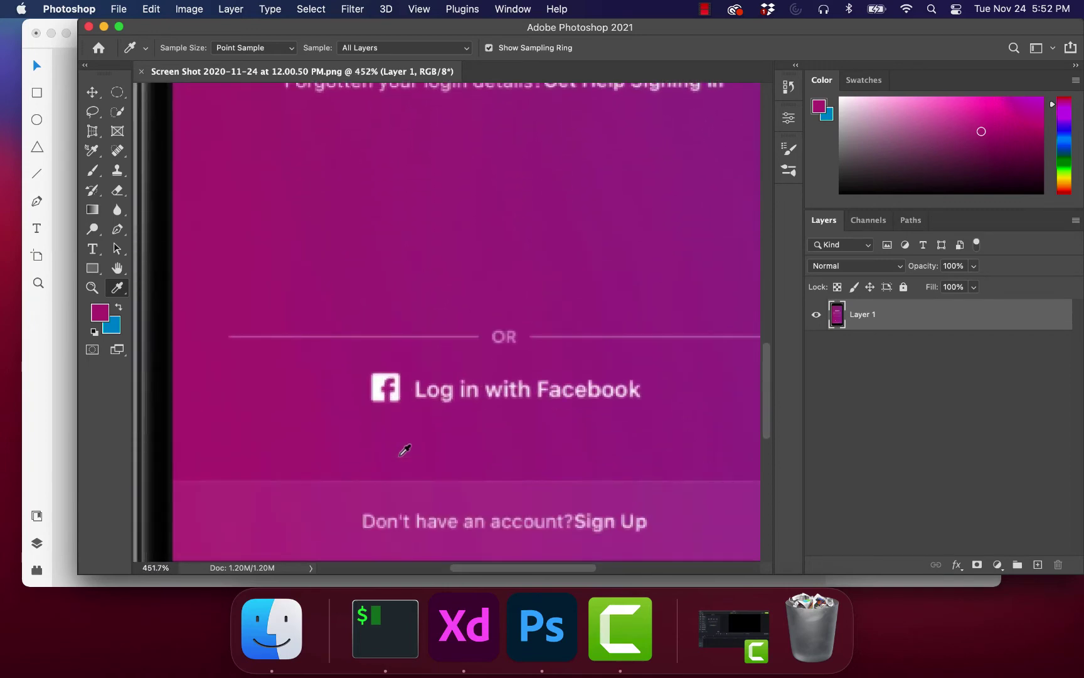
pyautogui.scroll(-1, 405, 450)
pyautogui.scroll(2, 405, 451)
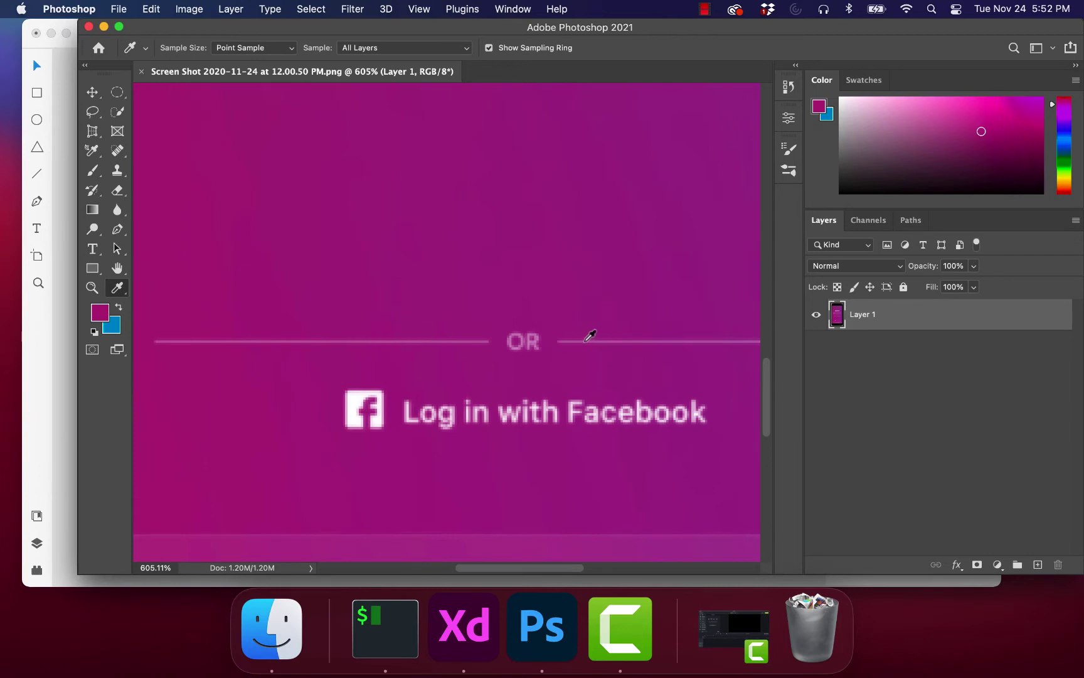
pyautogui.click(443, 629)
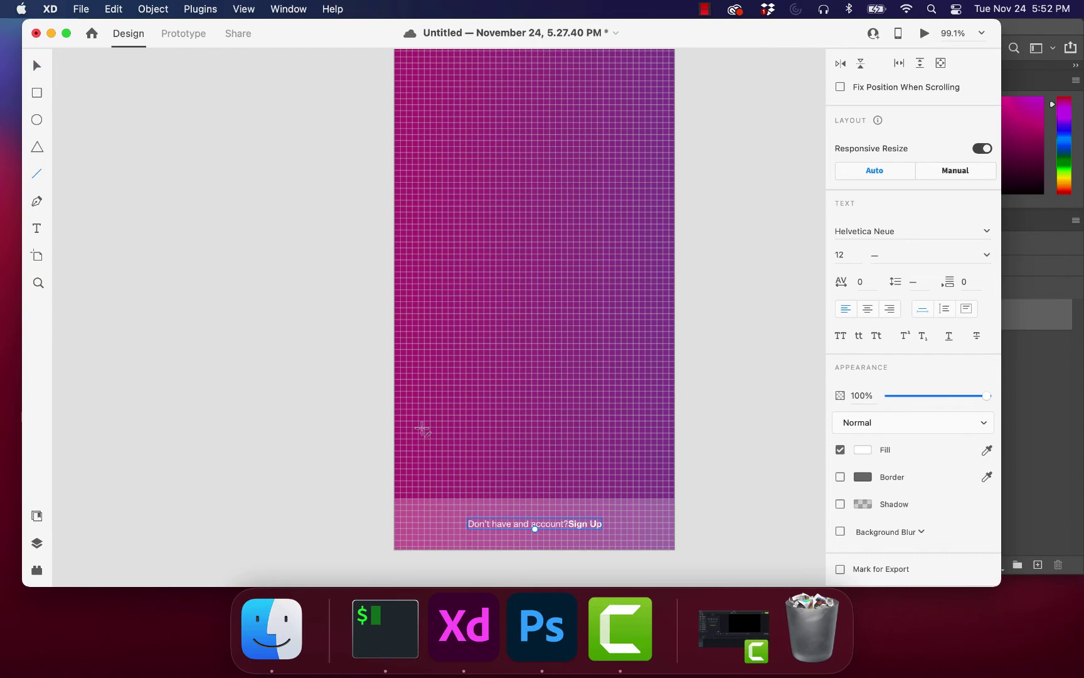
pyautogui.moveTo(408, 442); pyautogui.dragTo(526, 445)
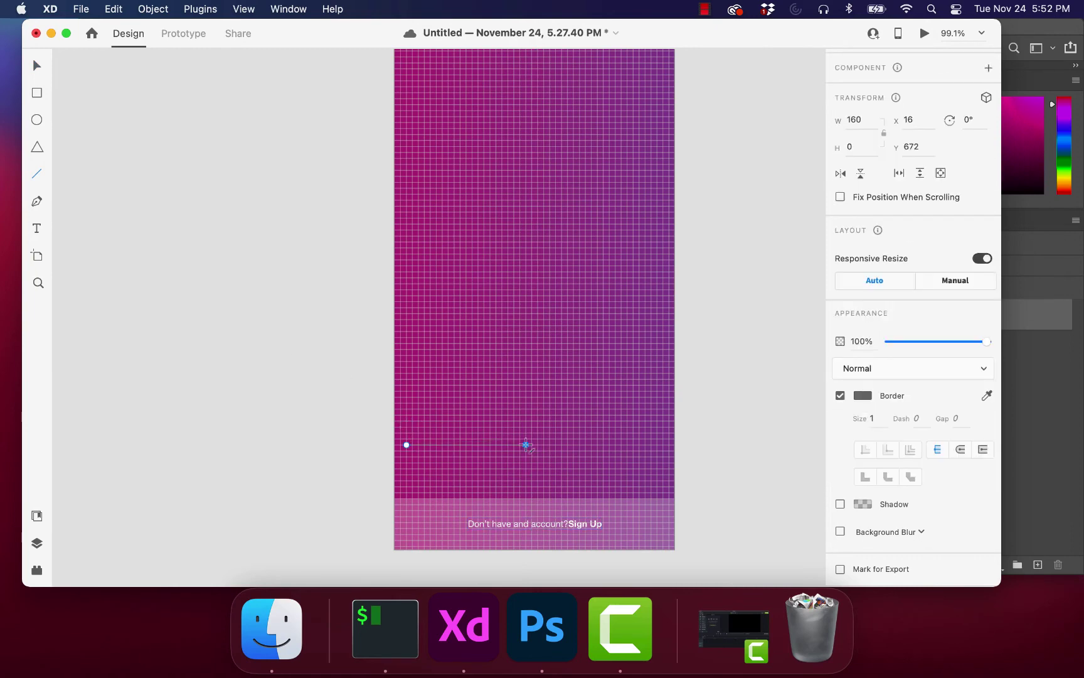
# Step: Set the divider line's border colour to white, #FFFFFF
pyautogui.click(863, 396)
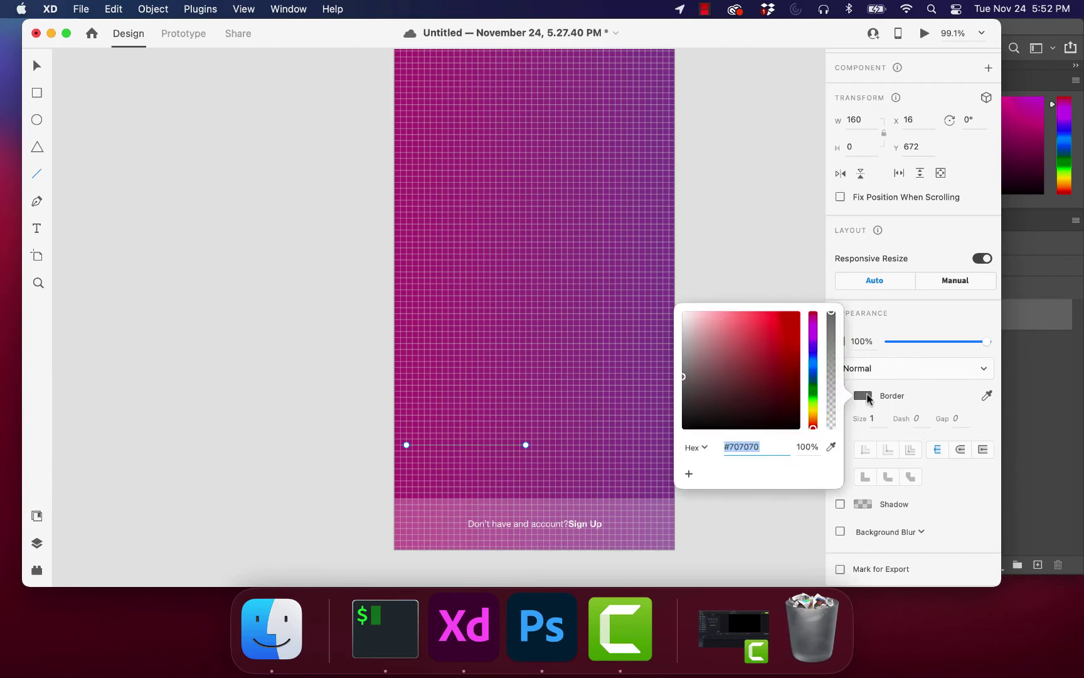
pyautogui.click(761, 445)
pyautogui.press('BackSpace')
pyautogui.press('BackSpace')
pyautogui.press('BackSpace')
pyautogui.press('BackSpace')
pyautogui.press('BackSpace')
pyautogui.press('BackSpace')
pyautogui.write('ffffff')
pyautogui.press('Return')
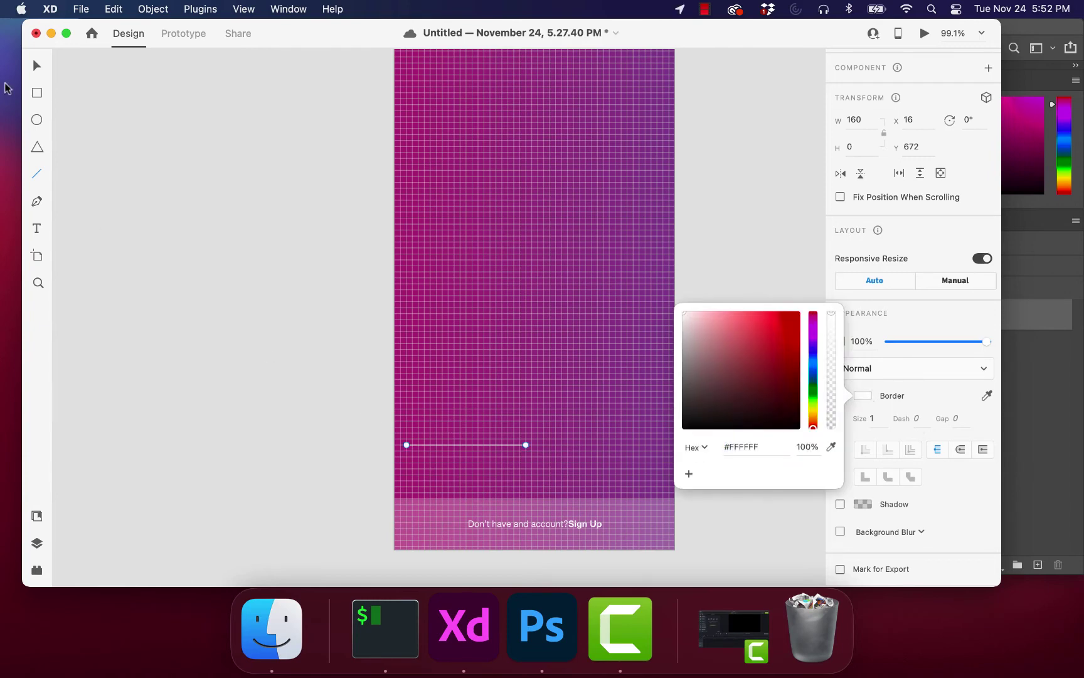
pyautogui.press('Escape')
# Step: Duplicate the white divider line and place the copy level with the original at X 200, Y 672
pyautogui.scroll(5, 97, 218)
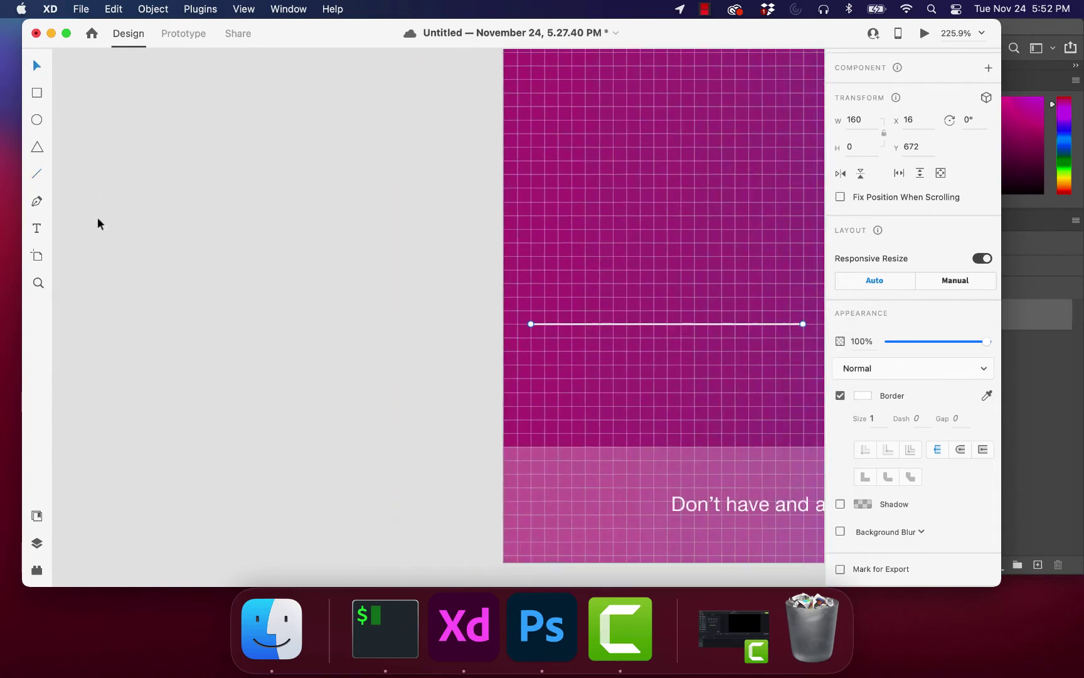
pyautogui.scroll(-4, 97, 217)
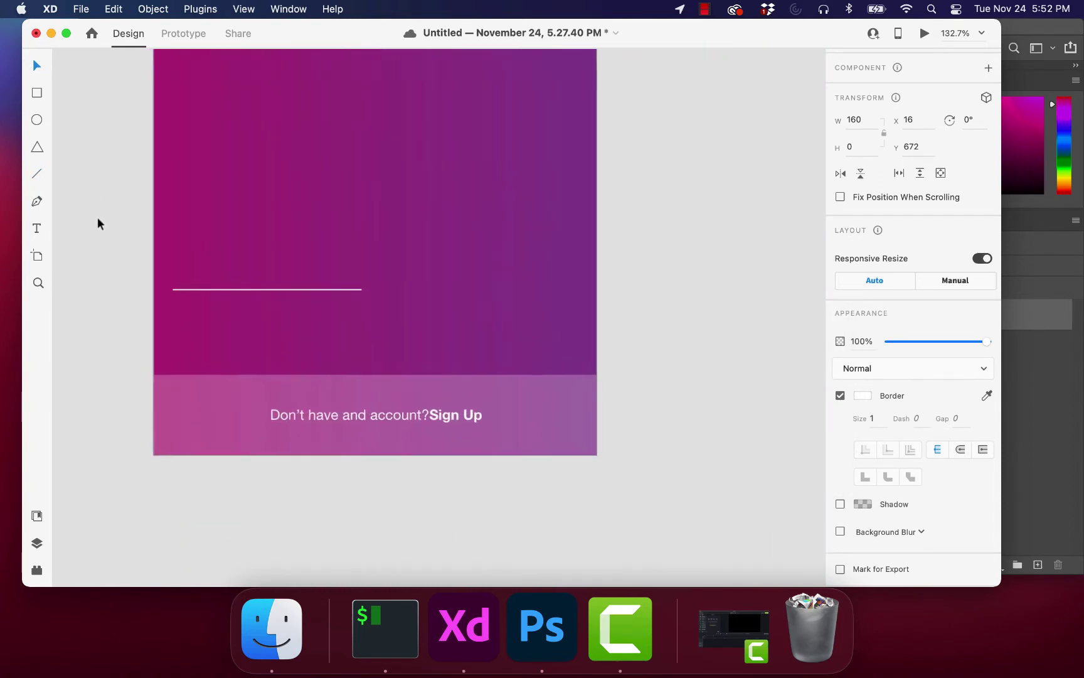
pyautogui.scroll(1, 97, 217)
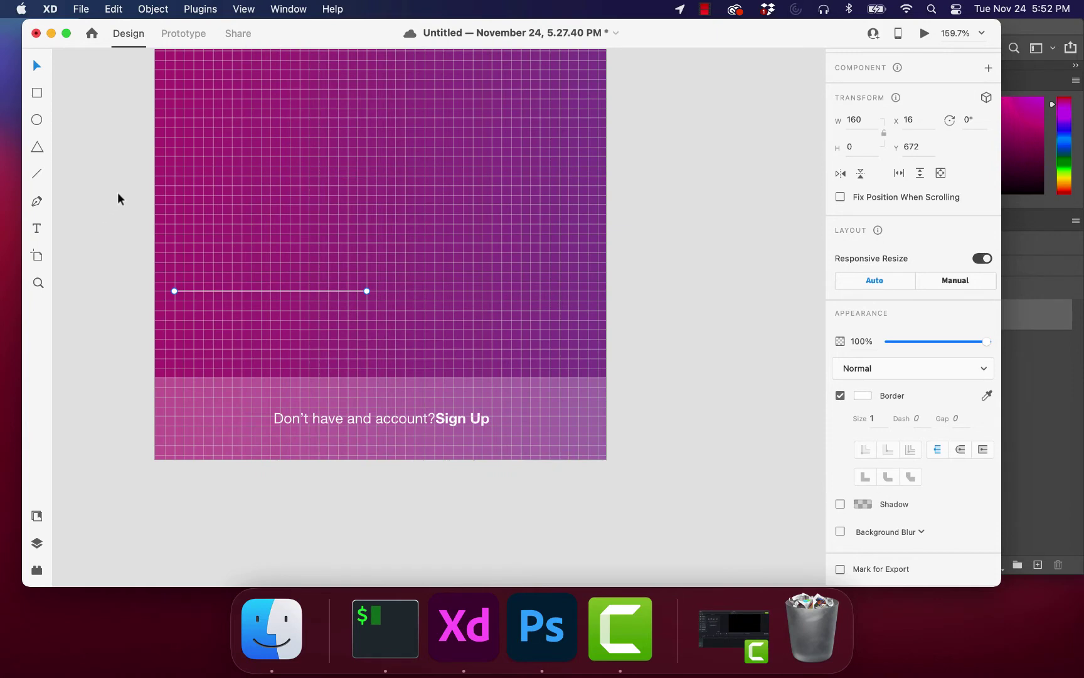
pyautogui.press('alt')
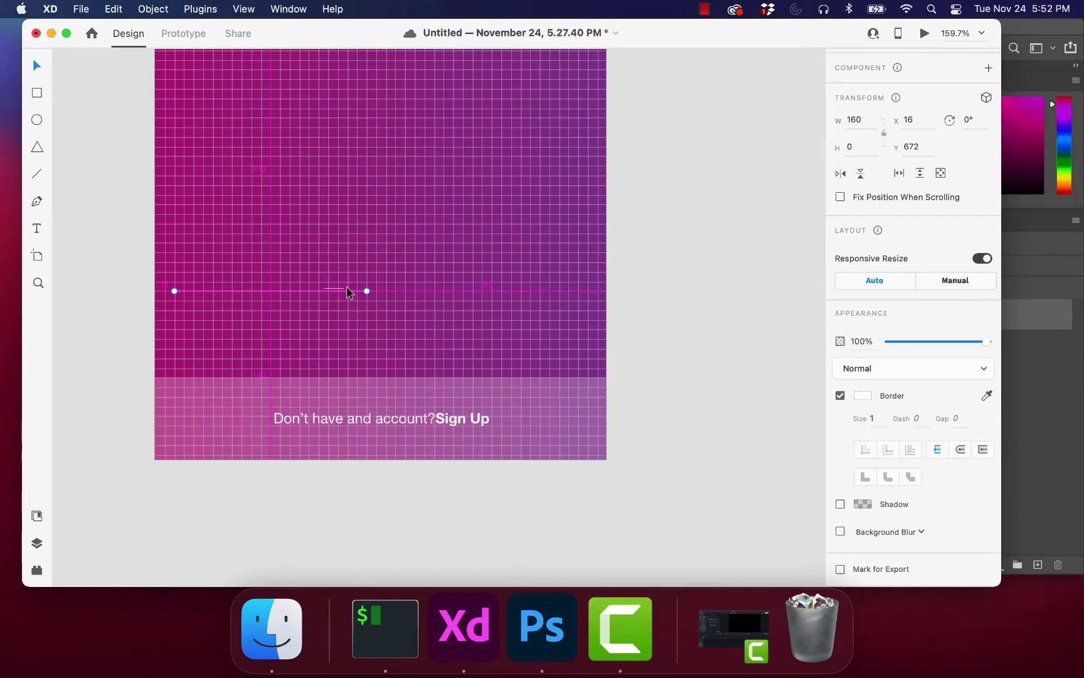
pyautogui.moveTo(339, 291); pyautogui.dragTo(513, 286)
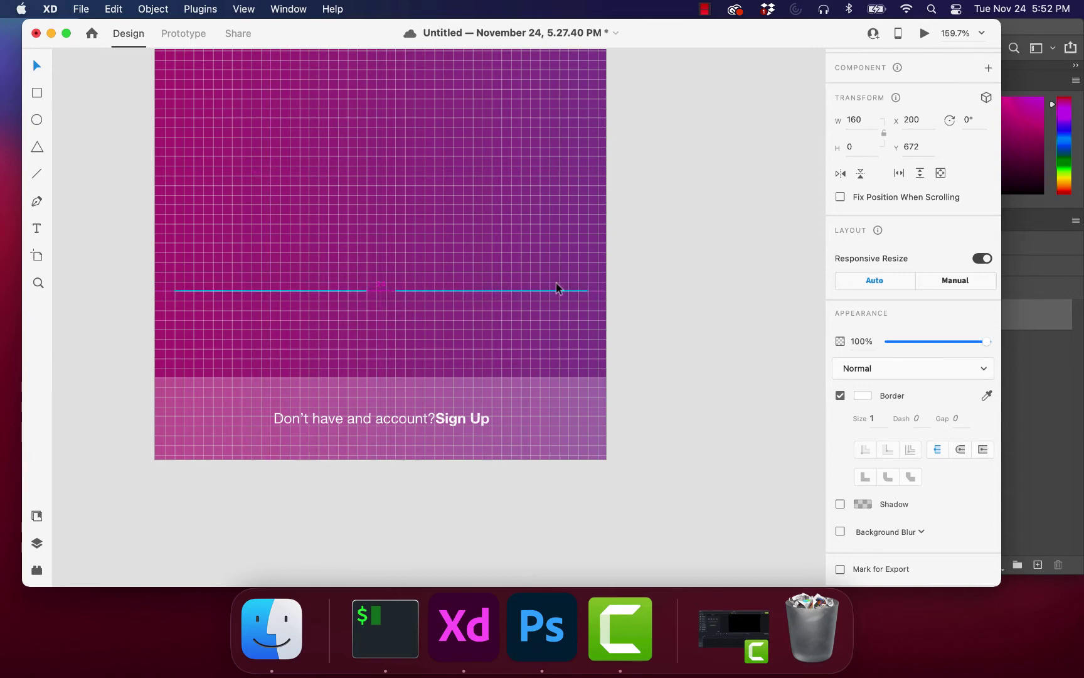
pyautogui.moveTo(561, 282); pyautogui.dragTo(561, 282)
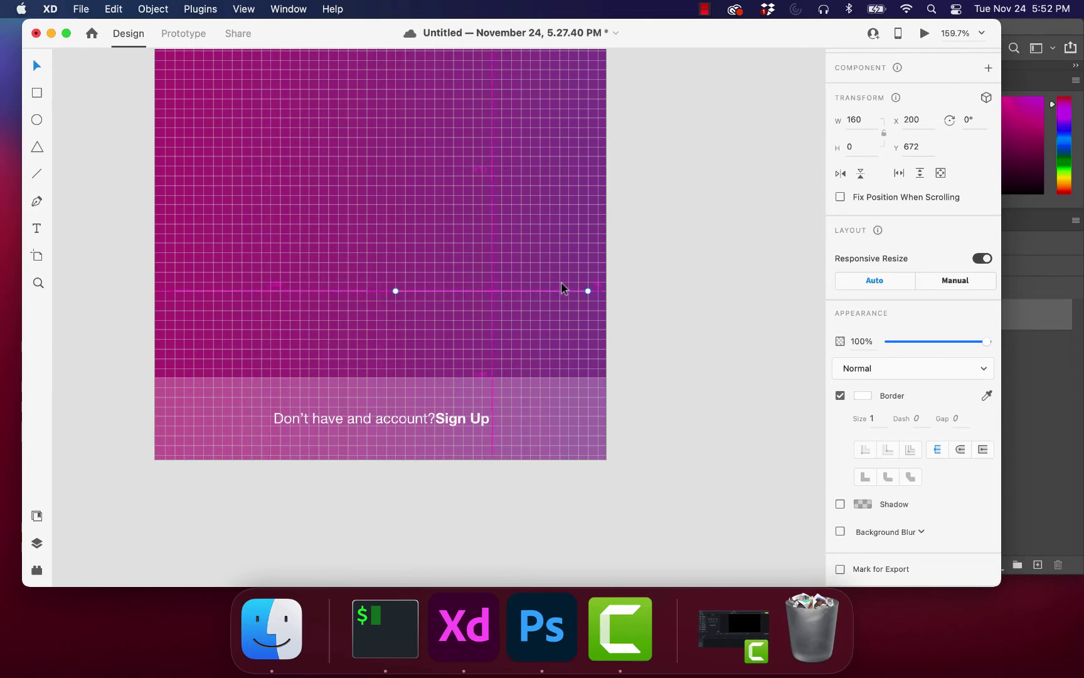
pyautogui.click(665, 259)
# Step: Add the text "or" in the gap between the two divider lines, at about X 188, Y 672
pyautogui.scroll(-5, 406, 316)
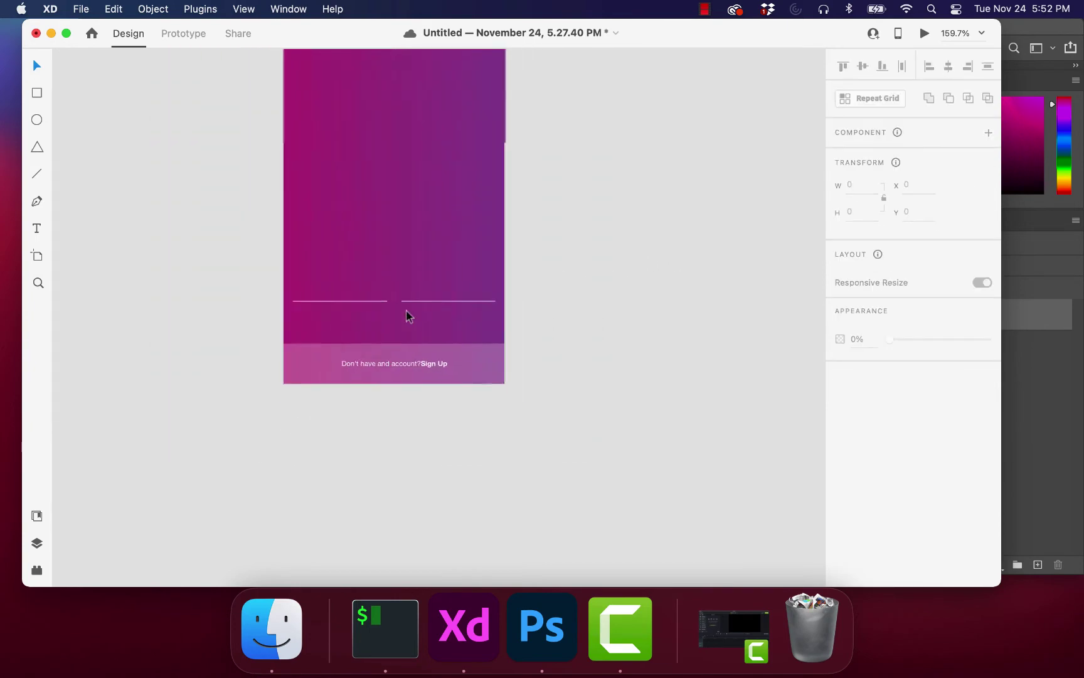
pyautogui.scroll(8, 406, 316)
pyautogui.scroll(2, 407, 312)
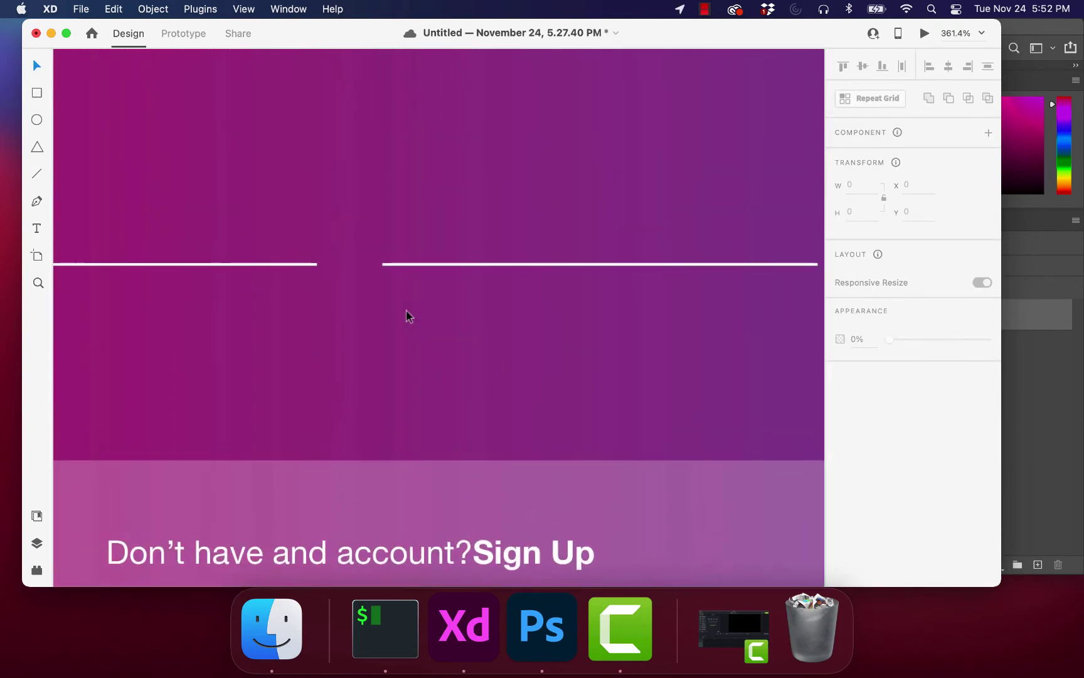
pyautogui.scroll(-6, 407, 312)
pyautogui.scroll(6, 405, 309)
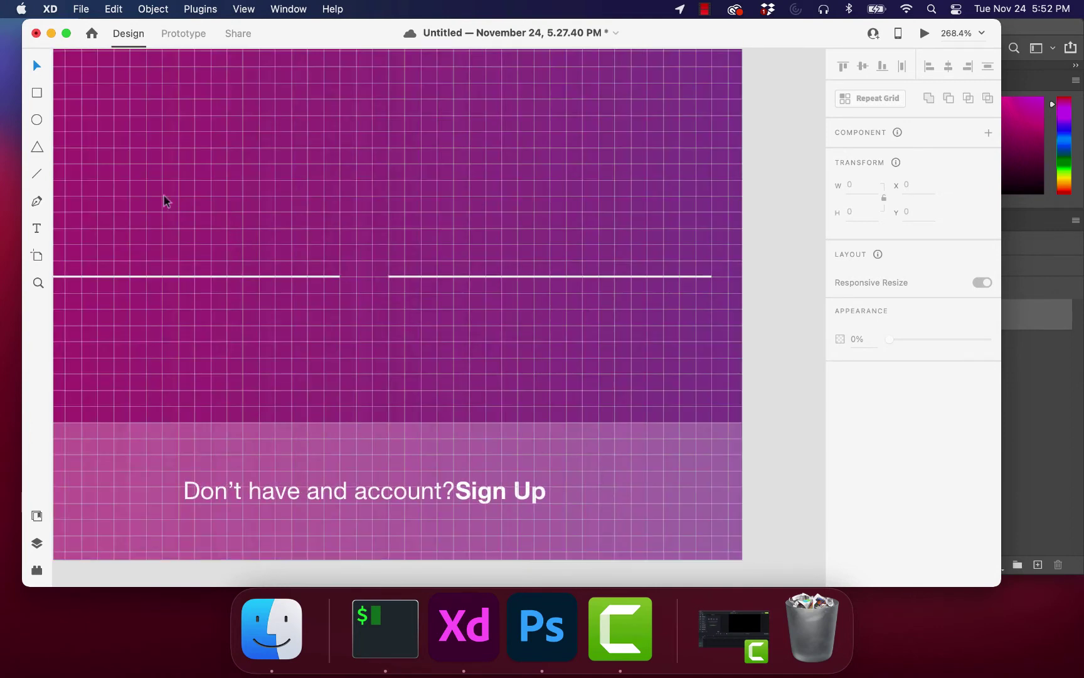
pyautogui.click(37, 228)
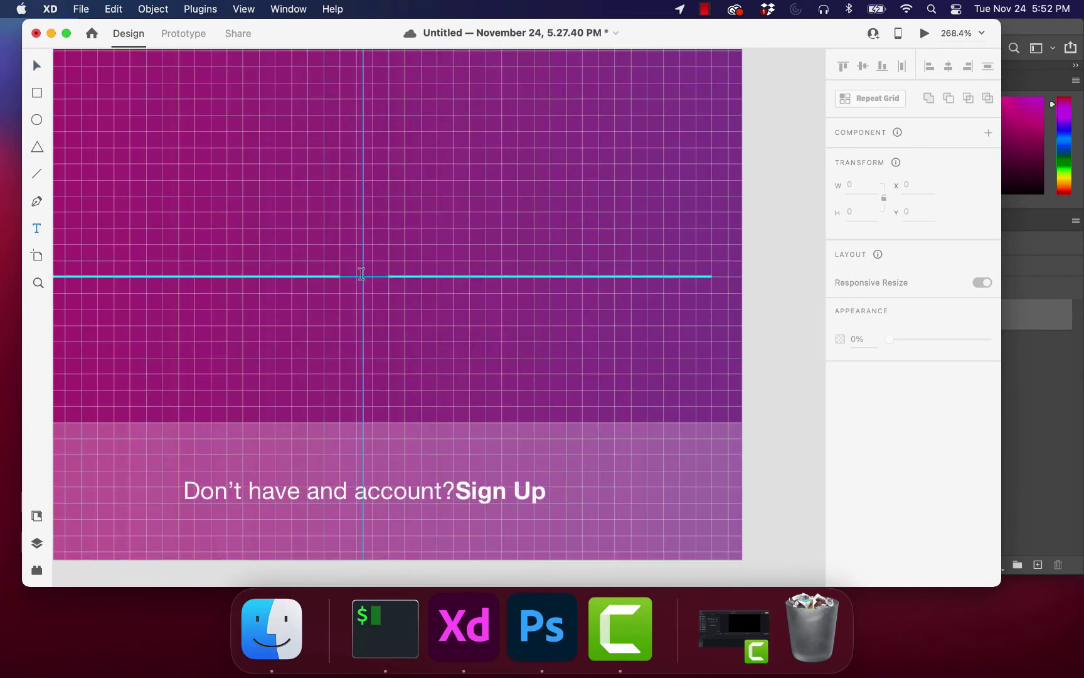
pyautogui.click(363, 274)
pyautogui.write('or')
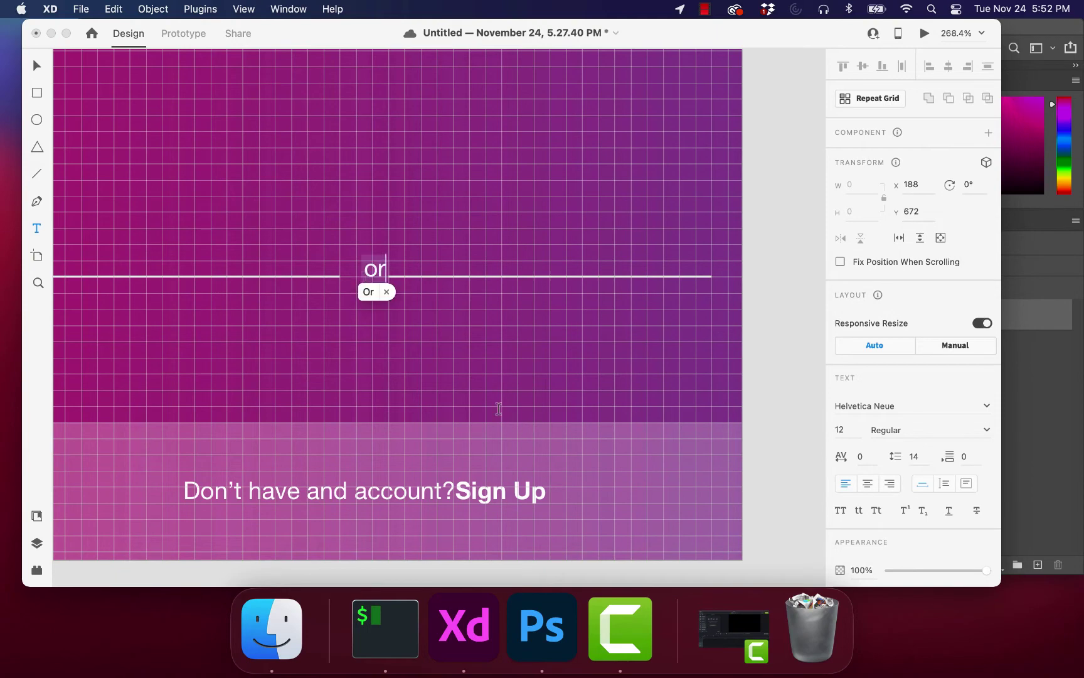
# Step: Check the divider wording in Photoshop and, back in Adobe XD, change the divider text to uppercase "OR"
pyautogui.press('Escape')
pyautogui.click(544, 623)
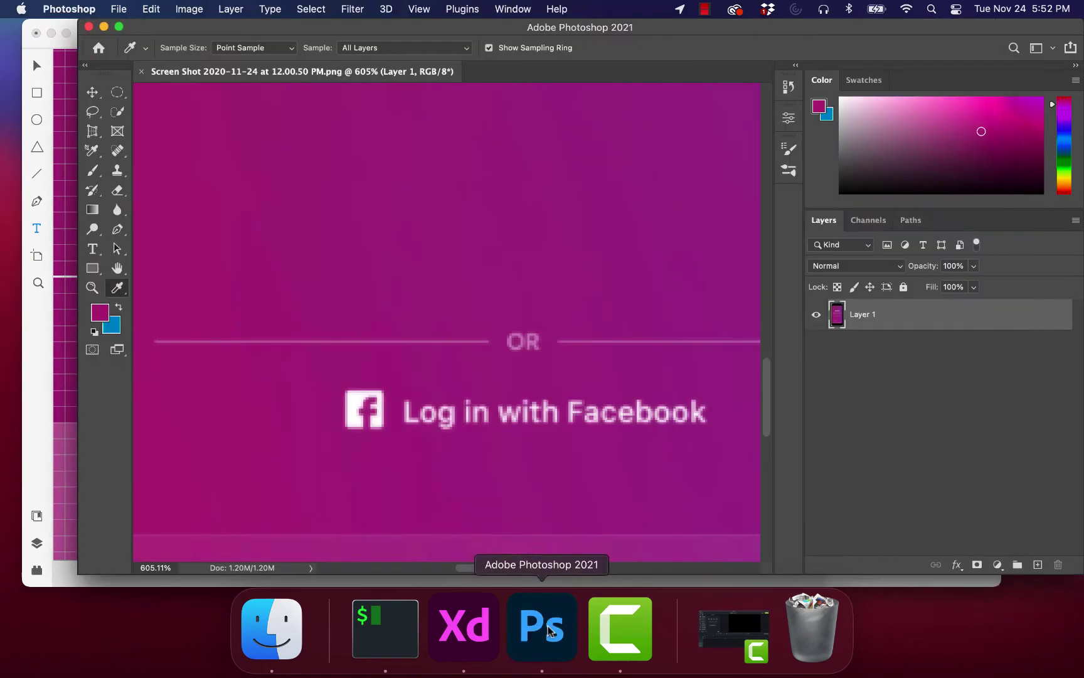
pyautogui.click(444, 620)
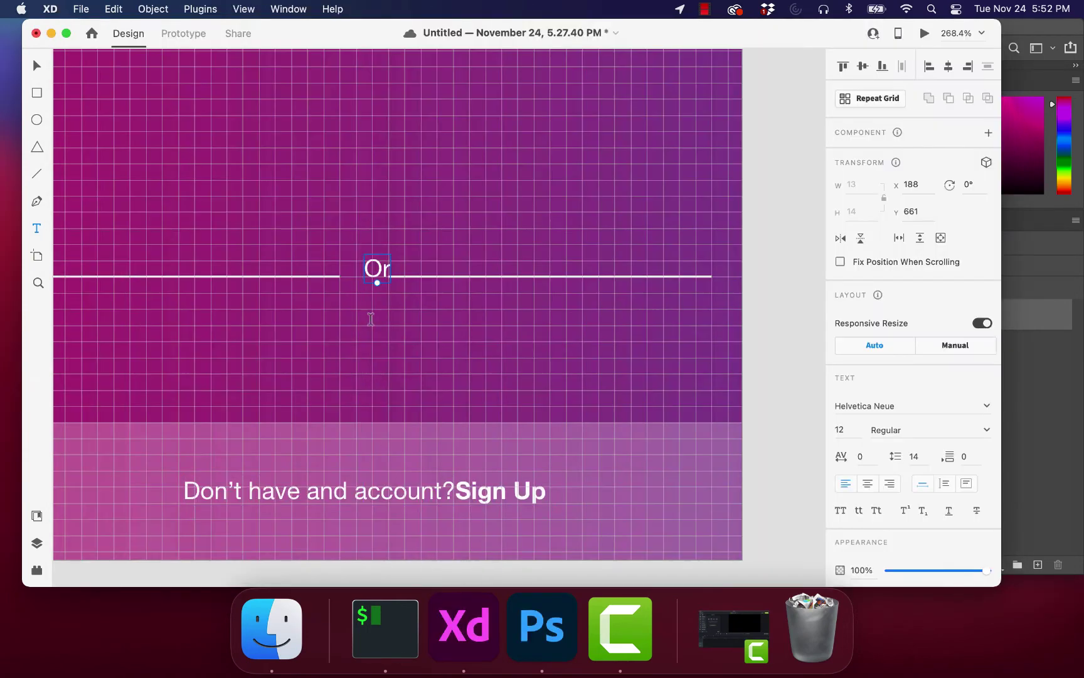
pyautogui.doubleClick(387, 272)
pyautogui.press('Right')
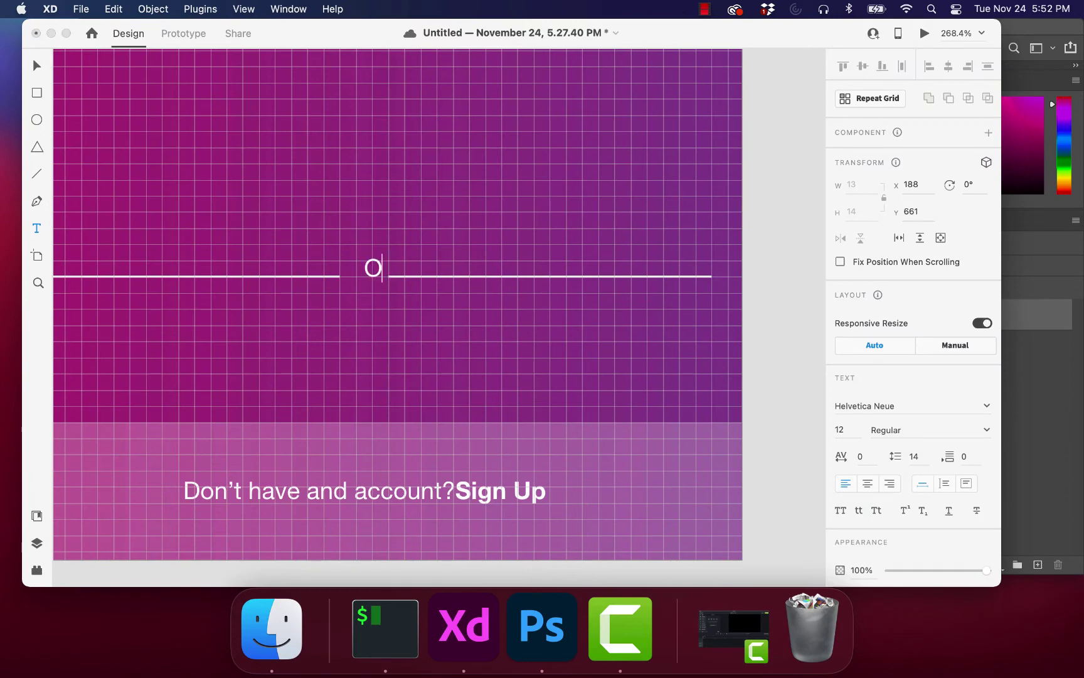
pyautogui.write('R')
pyautogui.click(36, 65)
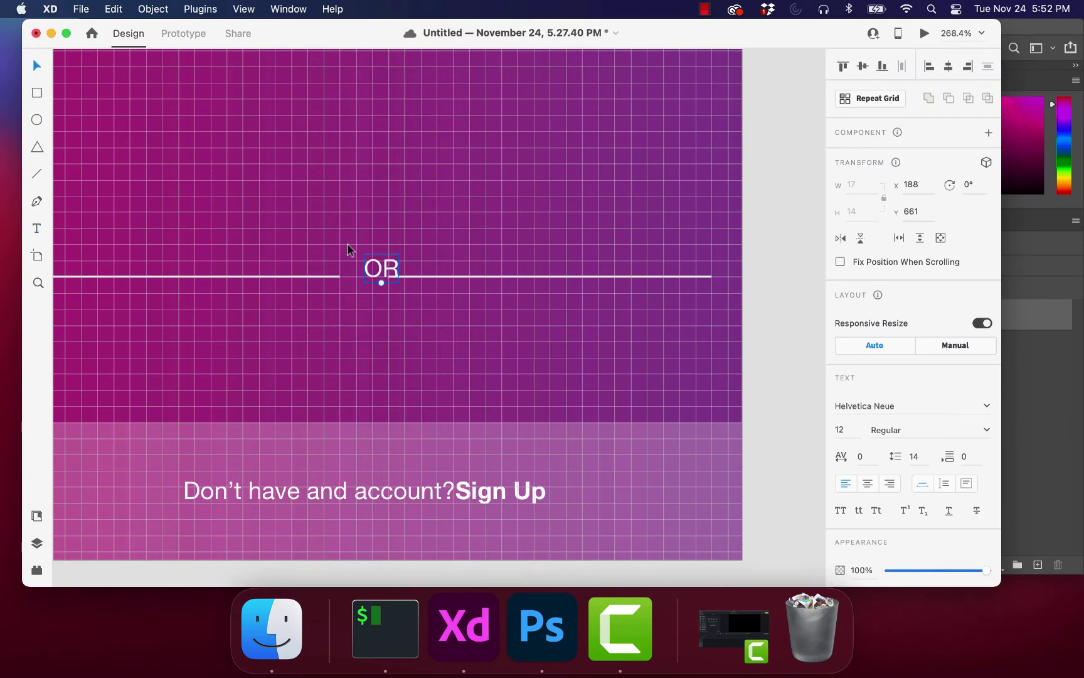
# Step: Move the "OR" text to X 179, Y 666 between the divider lines and compare it with the Photoshop reference
pyautogui.moveTo(379, 270); pyautogui.dragTo(362, 282)
pyautogui.scroll(-5, 414, 325)
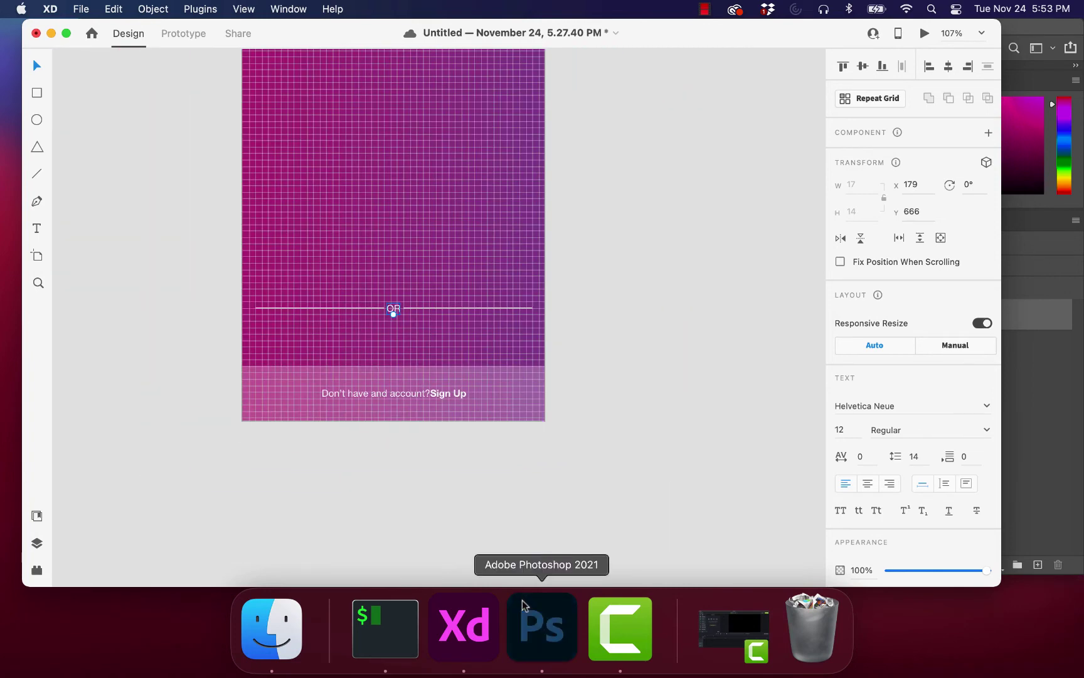
pyautogui.click(522, 600)
pyautogui.click(450, 630)
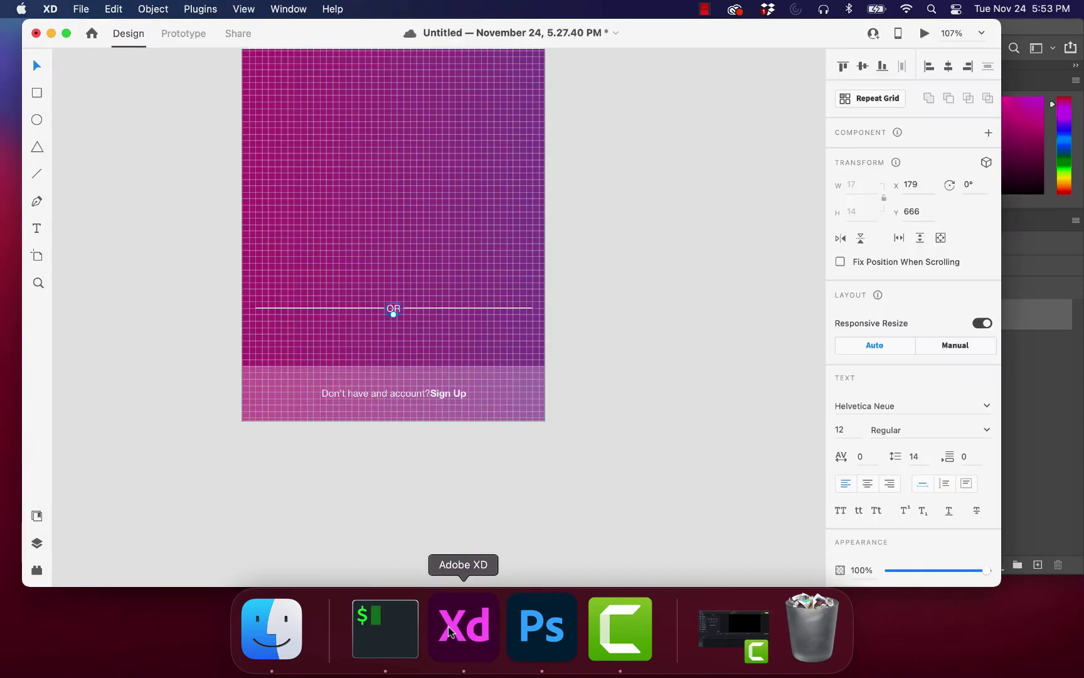
# Step: Shorten both divider lines by one grid square at their inner ends, making the second line 152 wide from X 208
pyautogui.scroll(5, 355, 463)
pyautogui.scroll(4, 355, 464)
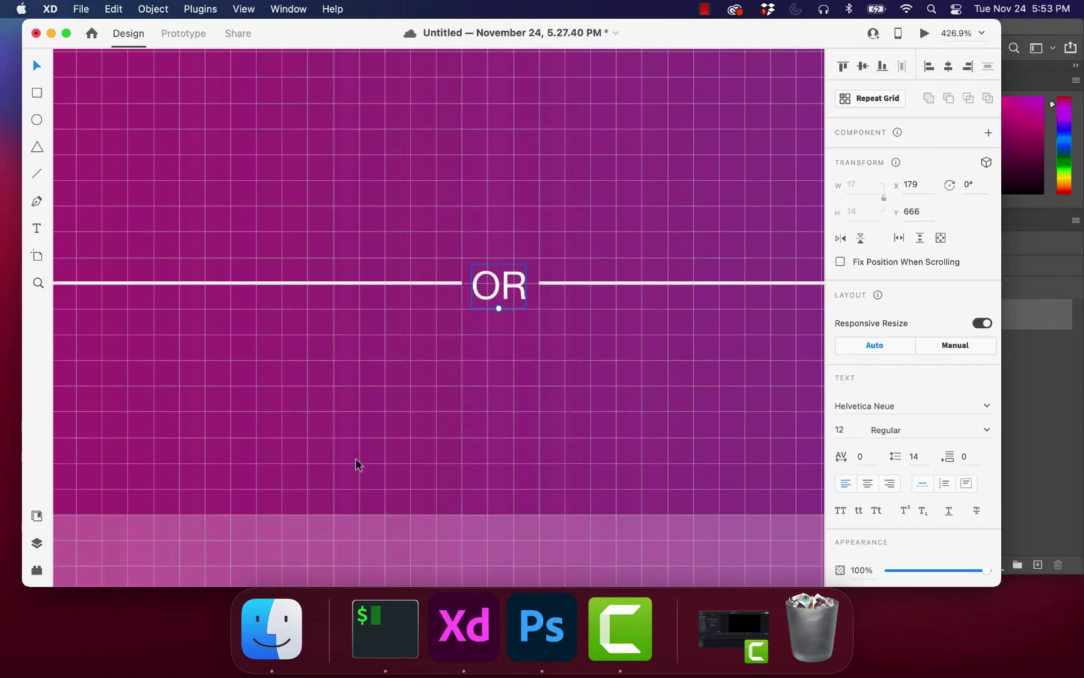
pyautogui.scroll(5, 355, 458)
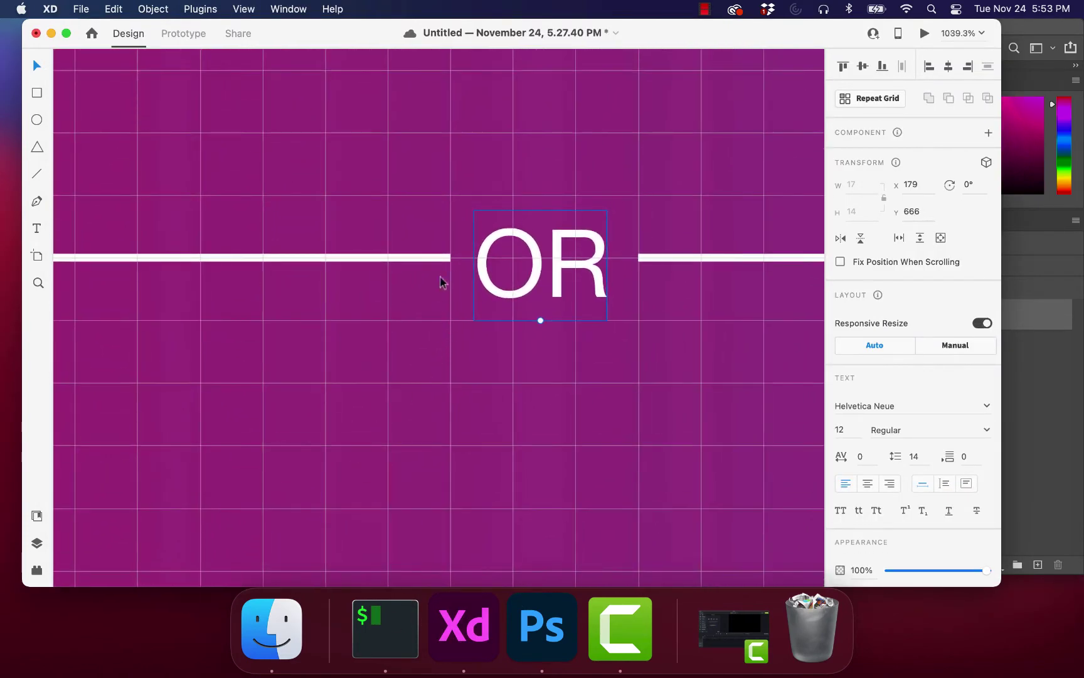
pyautogui.click(451, 258)
pyautogui.moveTo(450, 258); pyautogui.dragTo(390, 258)
pyautogui.click(636, 262)
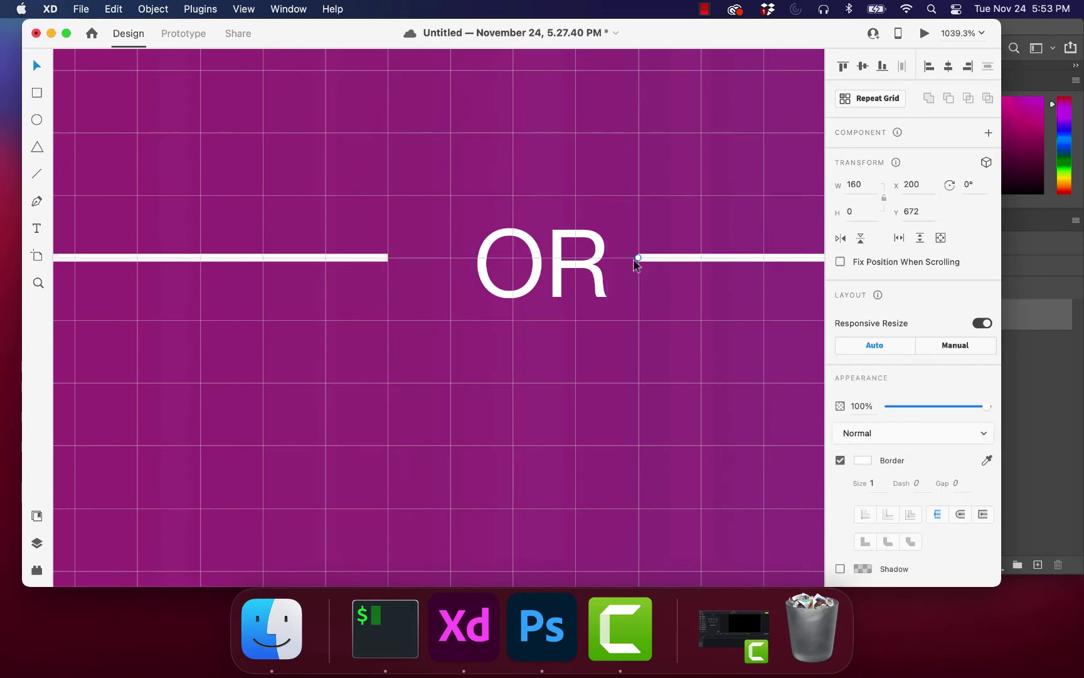
pyautogui.moveTo(640, 258); pyautogui.dragTo(702, 258)
pyautogui.scroll(-3, 666, 370)
pyautogui.scroll(-10, 667, 369)
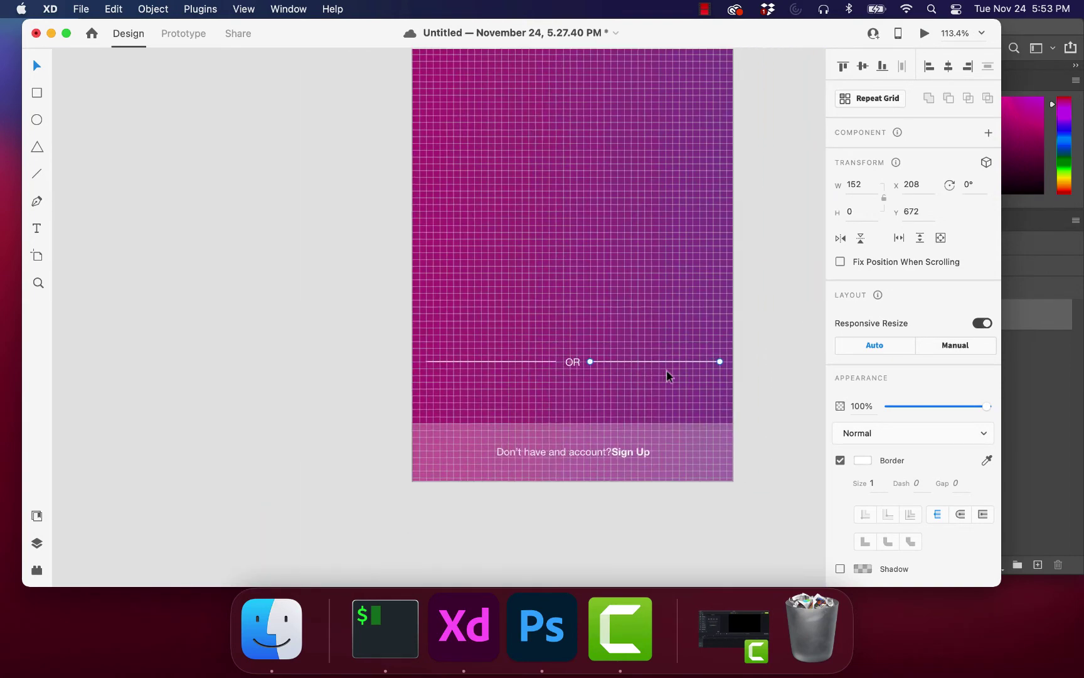
# Step: Switch to Photoshop and take a screenshot of just the Facebook icon beside "Log in with Facebook"
pyautogui.click(544, 616)
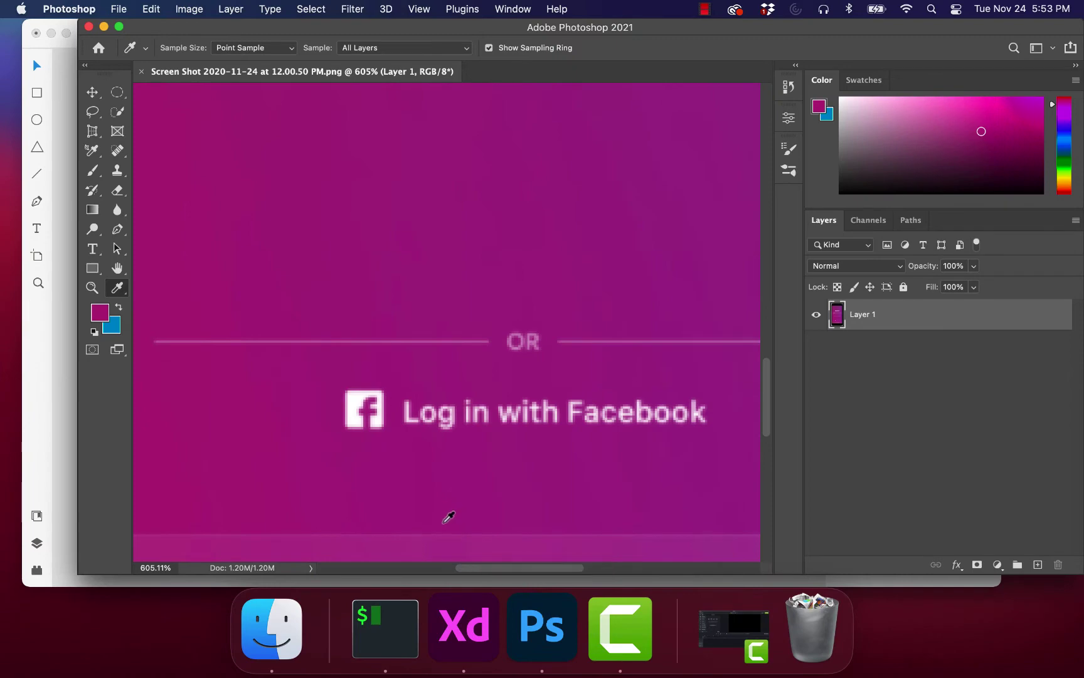
pyautogui.scroll(-1, 447, 516)
pyautogui.scroll(-5, 434, 456)
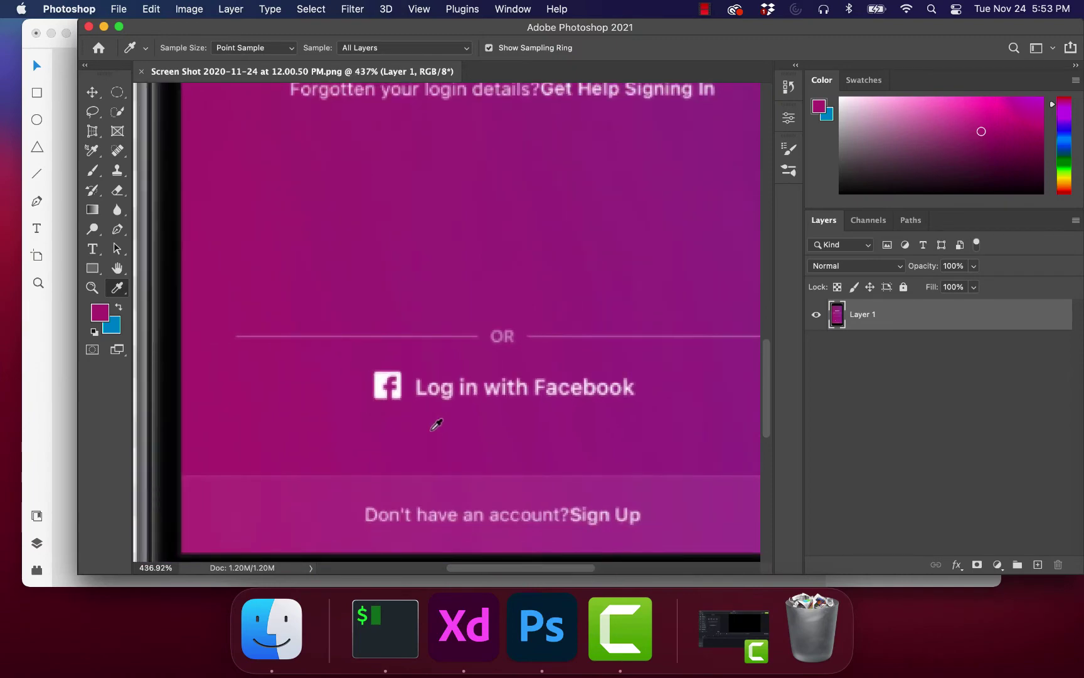
pyautogui.scroll(6, 443, 383)
pyautogui.scroll(2, 443, 383)
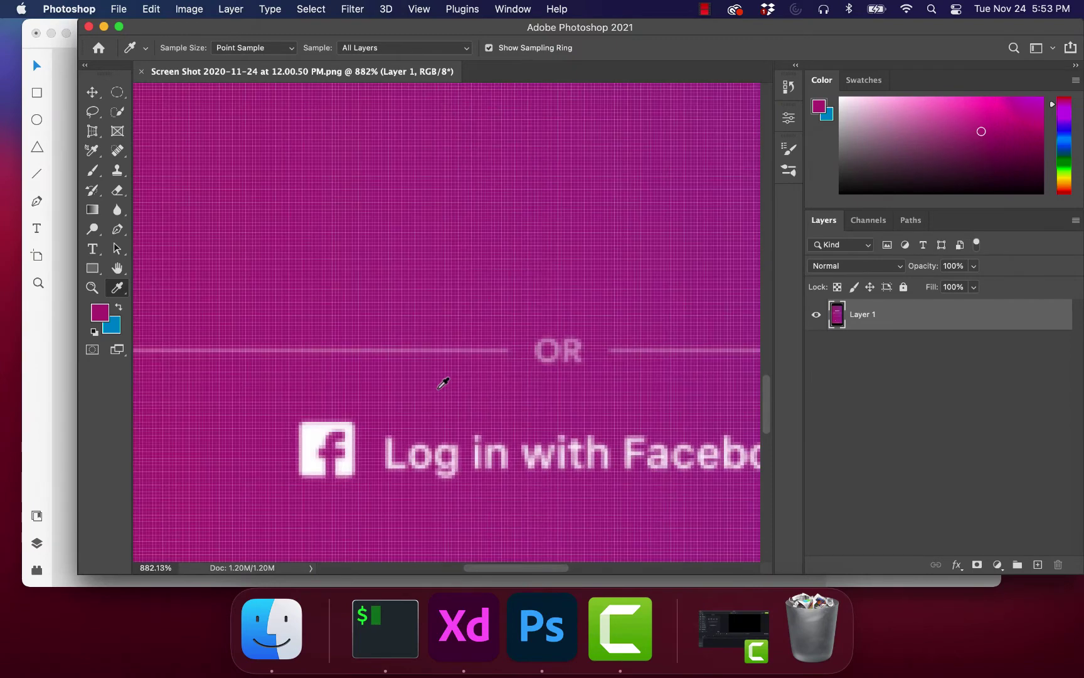
pyautogui.press('super+shift+5')
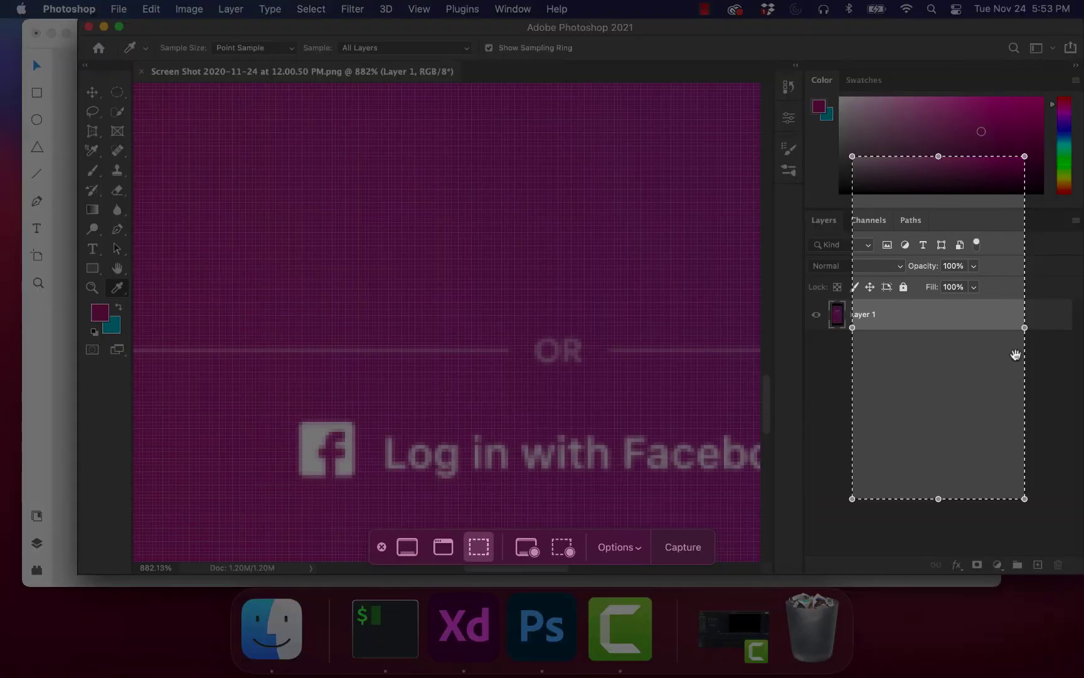
pyautogui.moveTo(1015, 355); pyautogui.dragTo(318, 344)
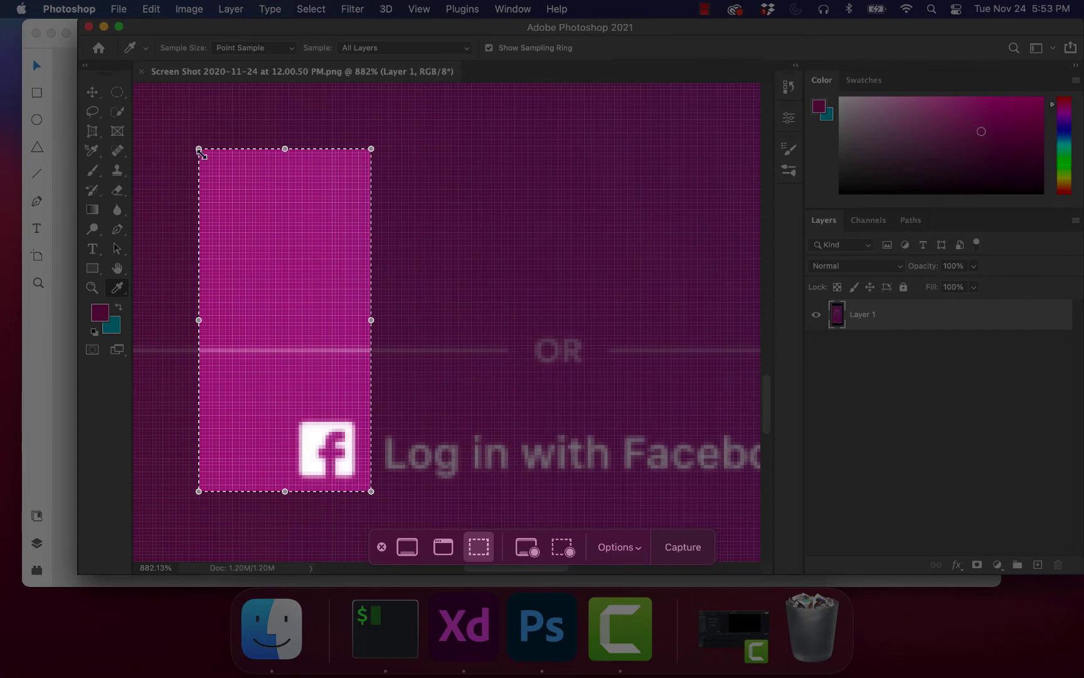
pyautogui.moveTo(199, 151); pyautogui.dragTo(286, 409)
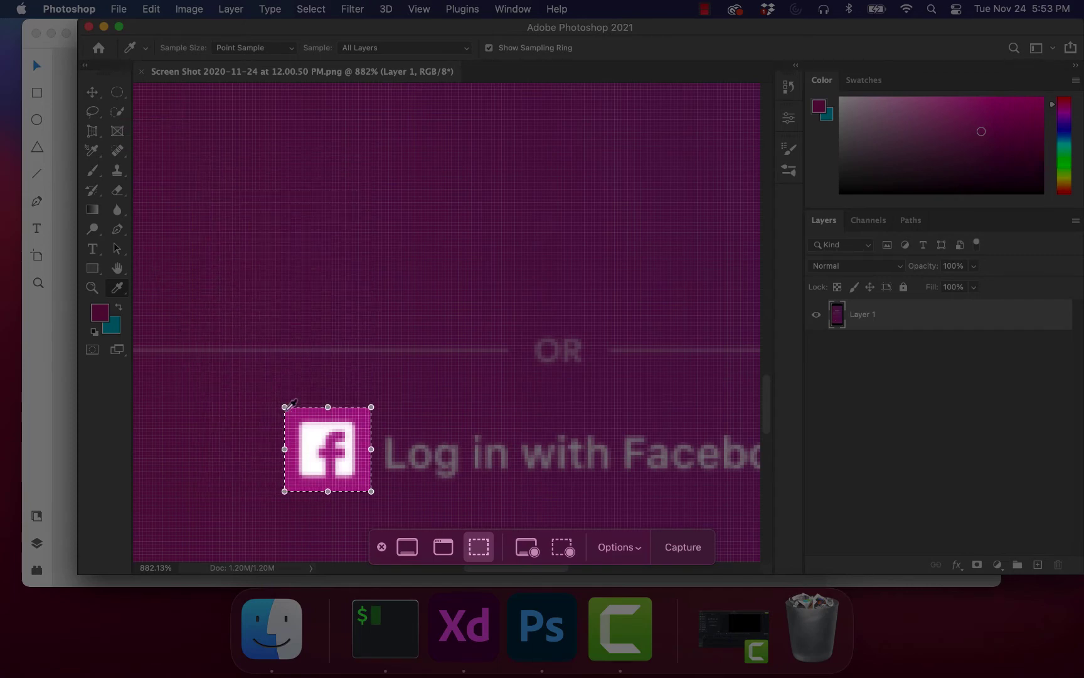
pyautogui.press('Return')
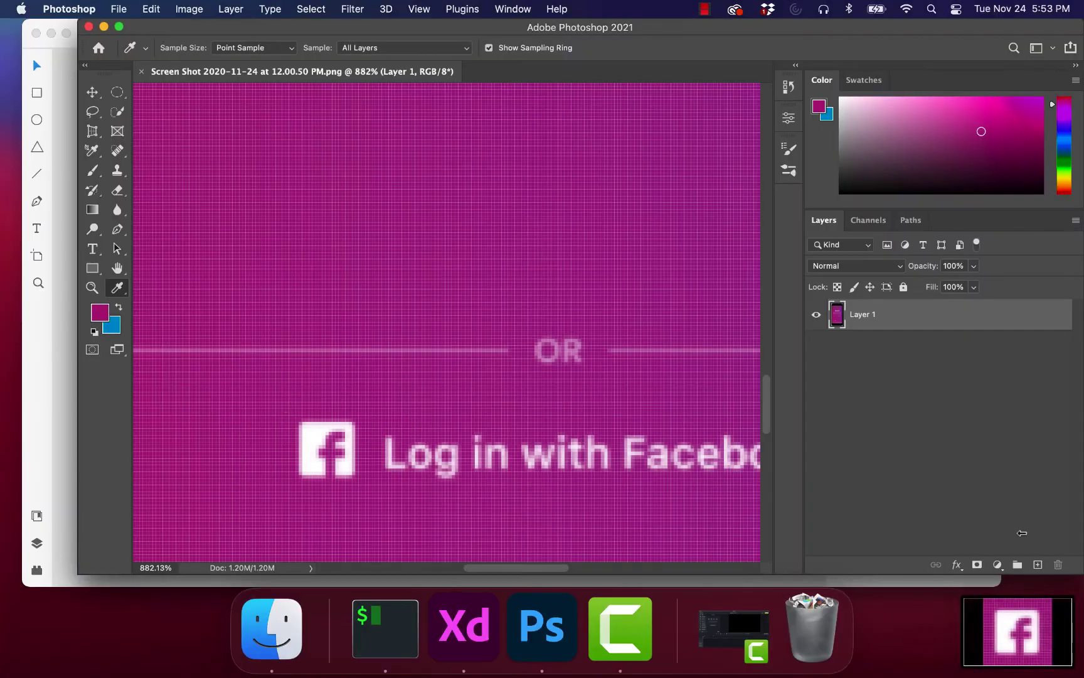
# Step: Open Screen Shot 2020-11-24 at 5.53.35 PM from the Desktop in Photoshop
pyautogui.click(123, 13)
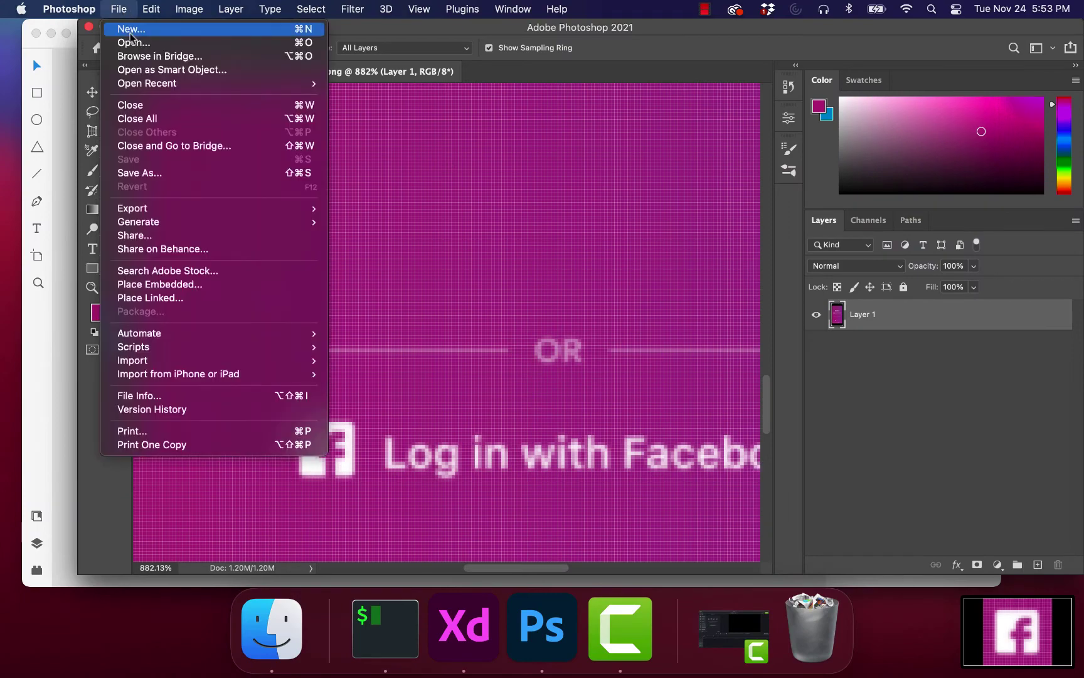
pyautogui.click(990, 647)
pyautogui.click(132, 7)
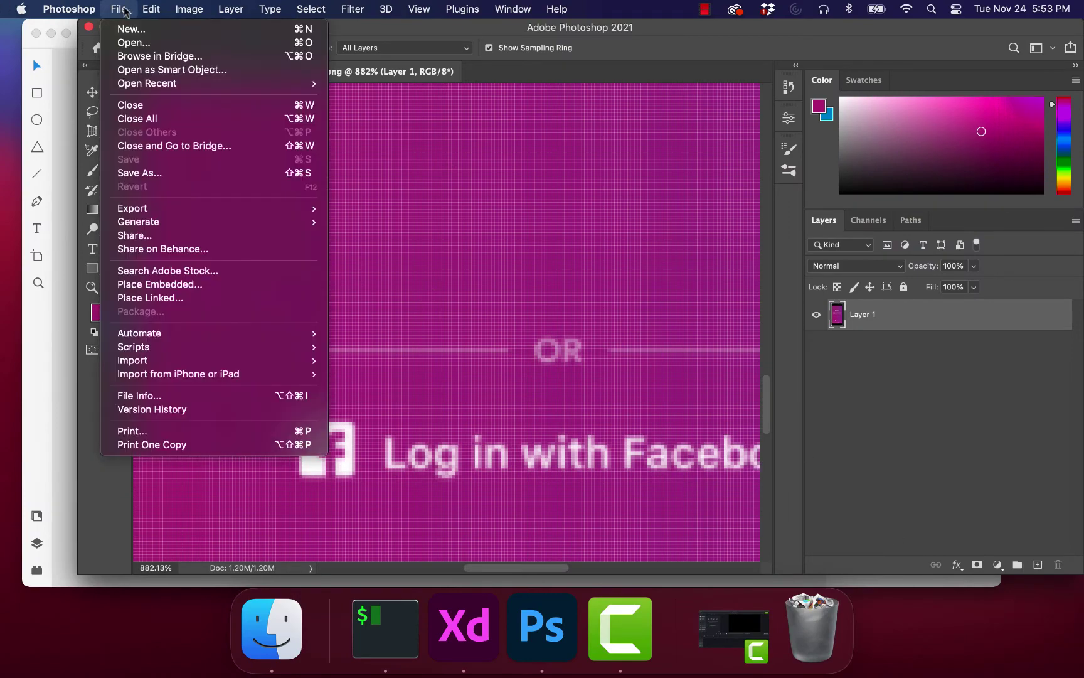
pyautogui.click(138, 41)
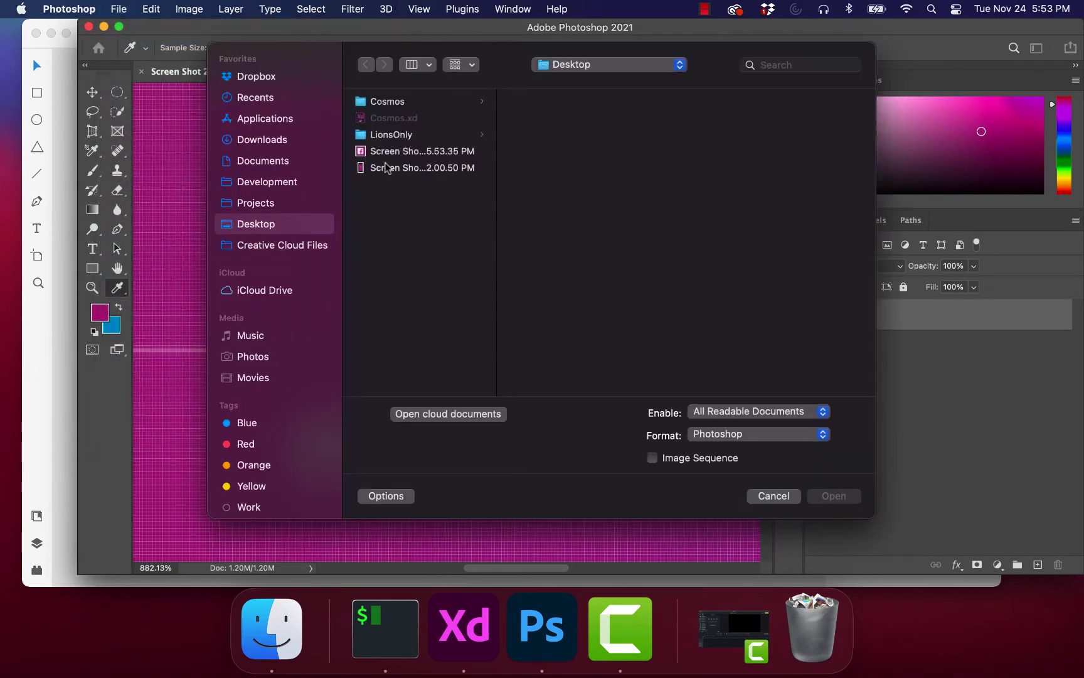
pyautogui.click(386, 152)
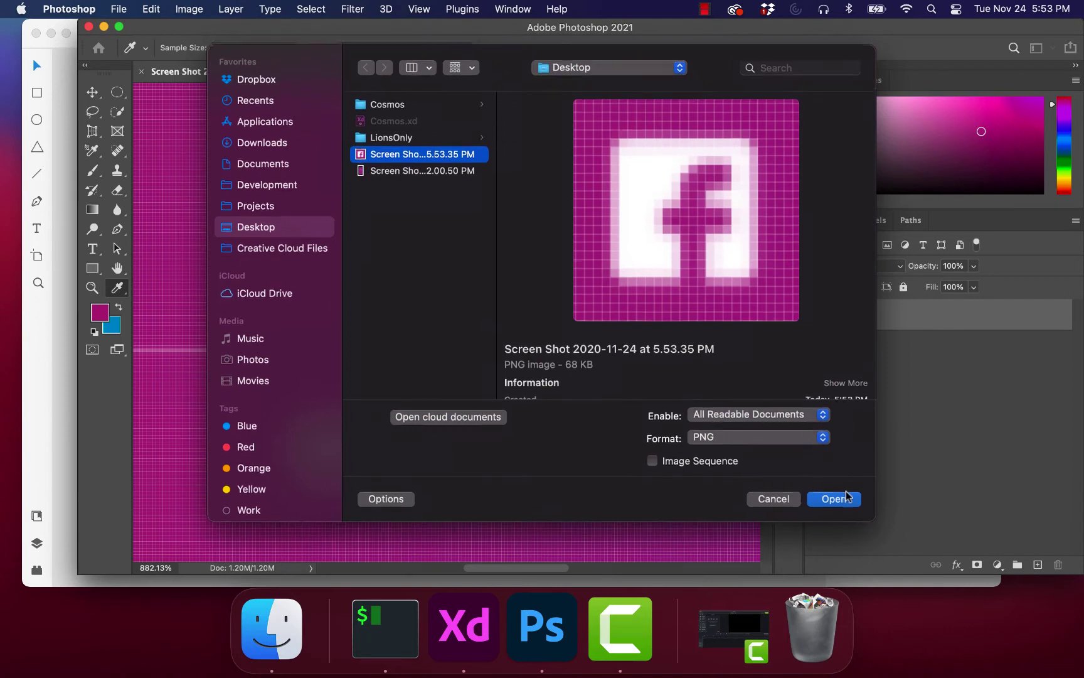
pyautogui.click(847, 493)
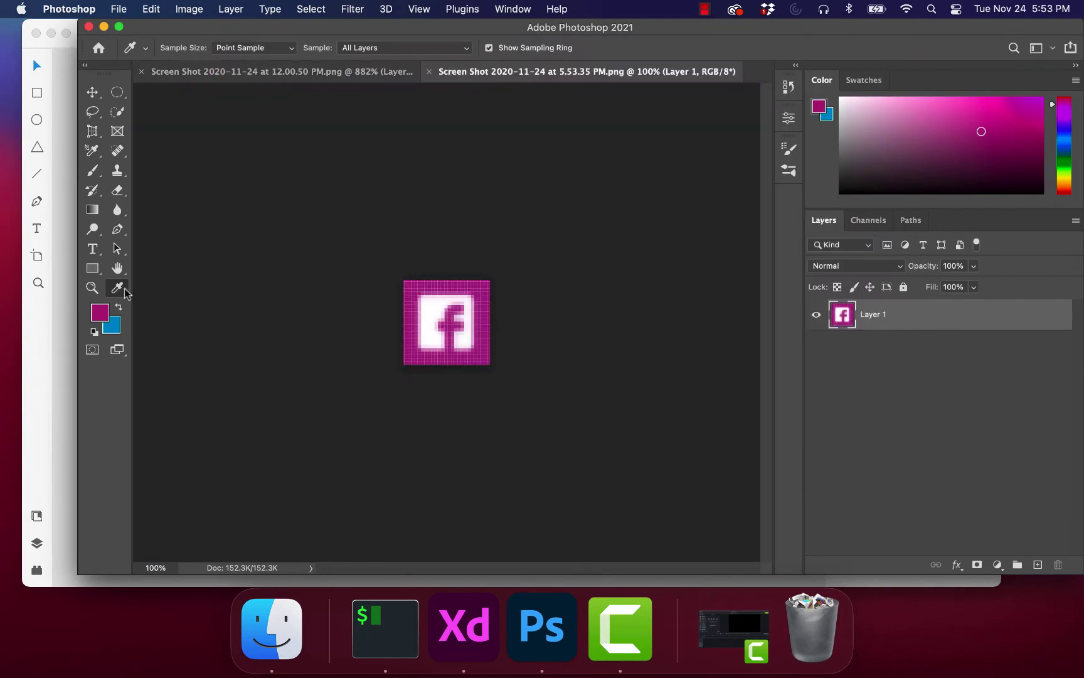
# Step: Choose the Magic Wand Tool and duplicate Layer 1 of the Facebook icon screenshot
pyautogui.rightClick(117, 287)
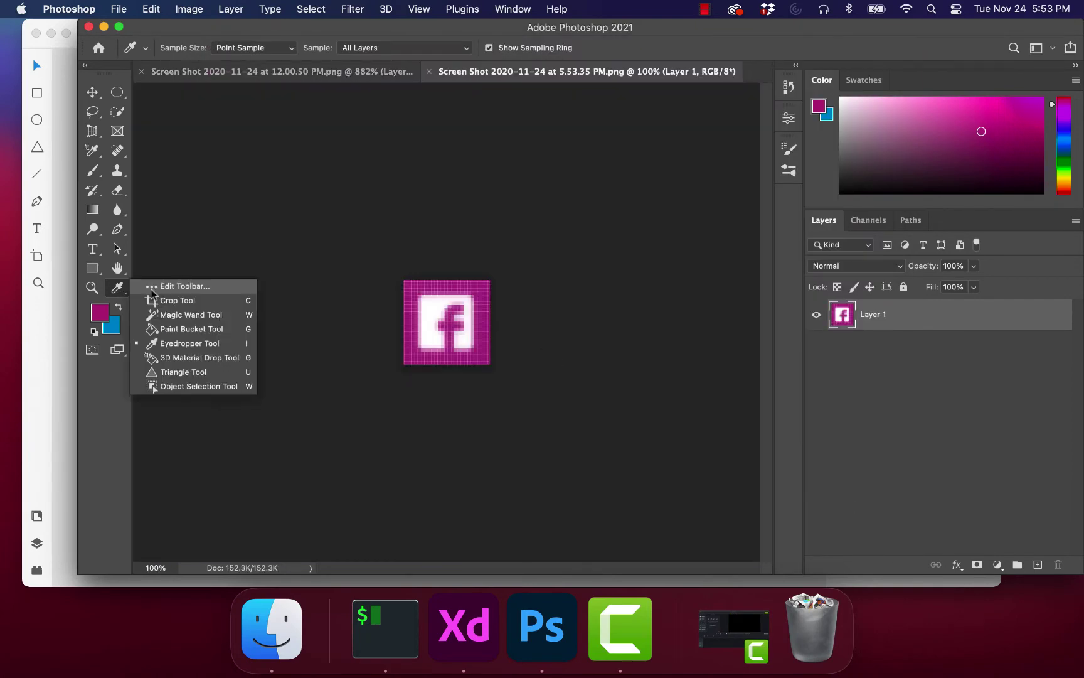
pyautogui.click(194, 318)
pyautogui.rightClick(856, 321)
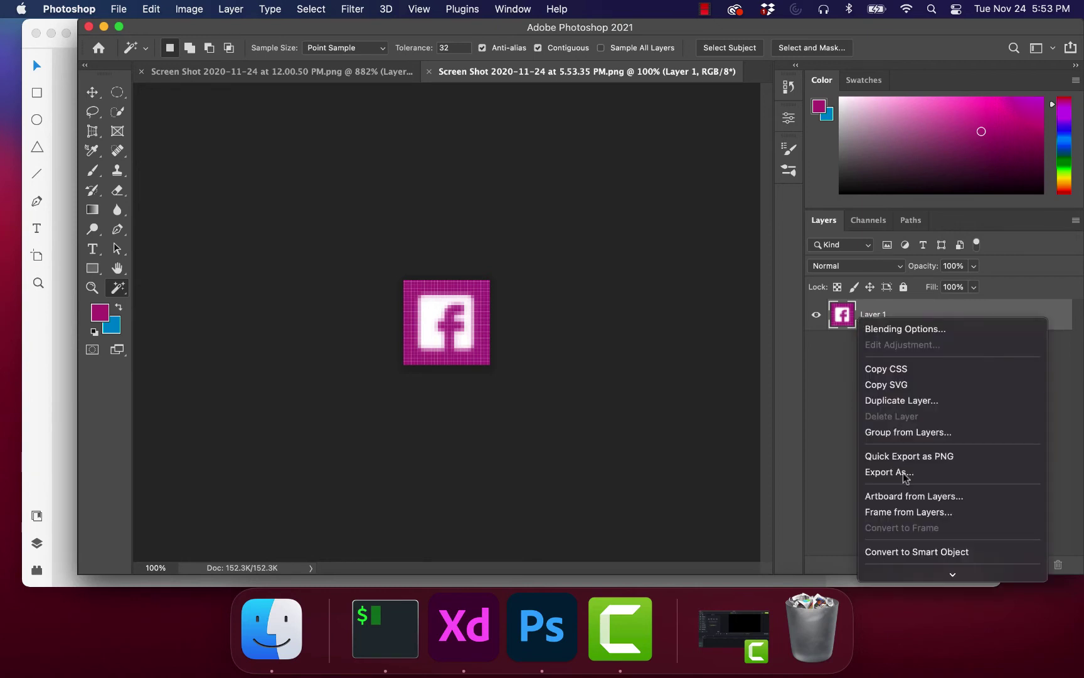
pyautogui.scroll(-3, 909, 546)
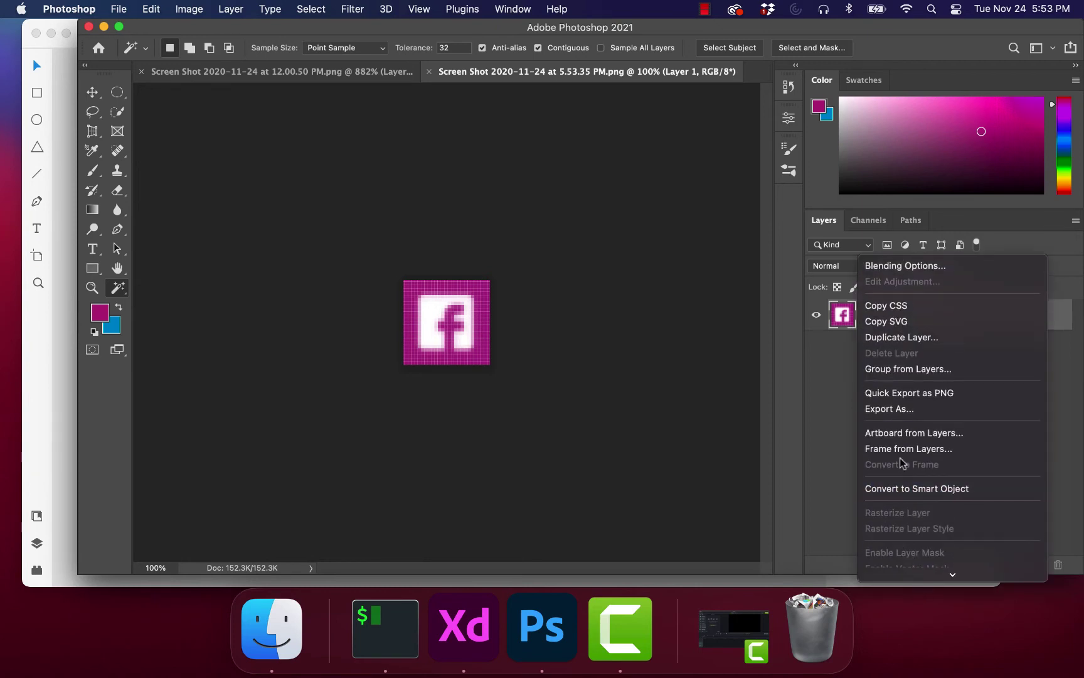
pyautogui.click(901, 337)
pyautogui.click(679, 246)
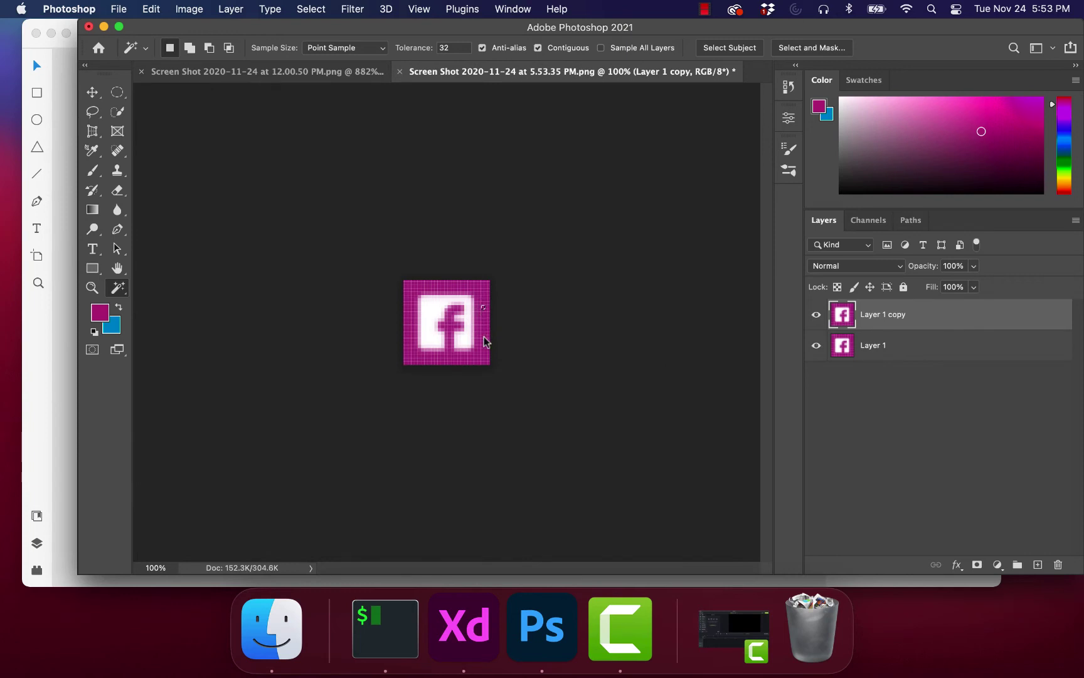
# Step: Try to select the icon's magenta background with the Magic Wand, and close the icon document without saving
pyautogui.scroll(5, 484, 337)
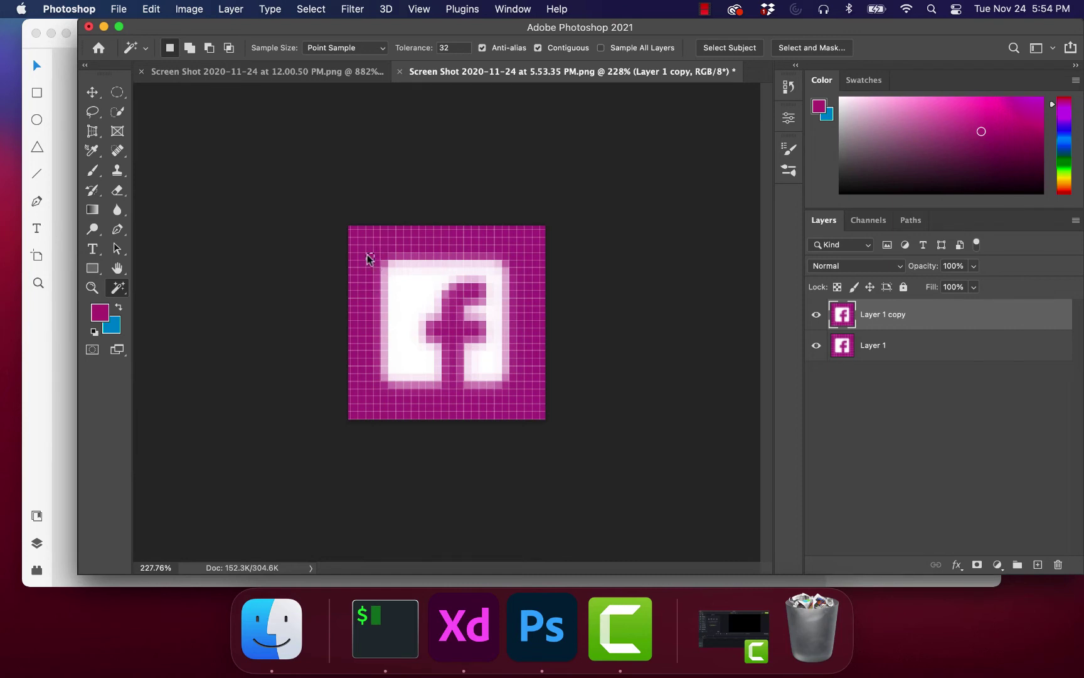
pyautogui.rightClick(117, 288)
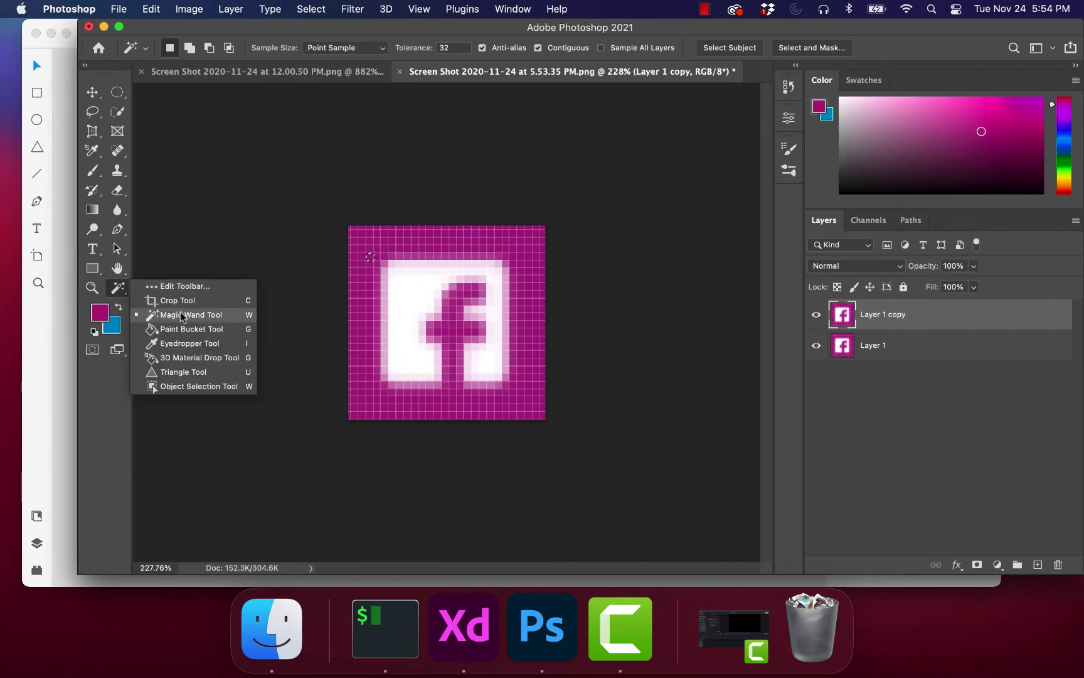
pyautogui.click(182, 314)
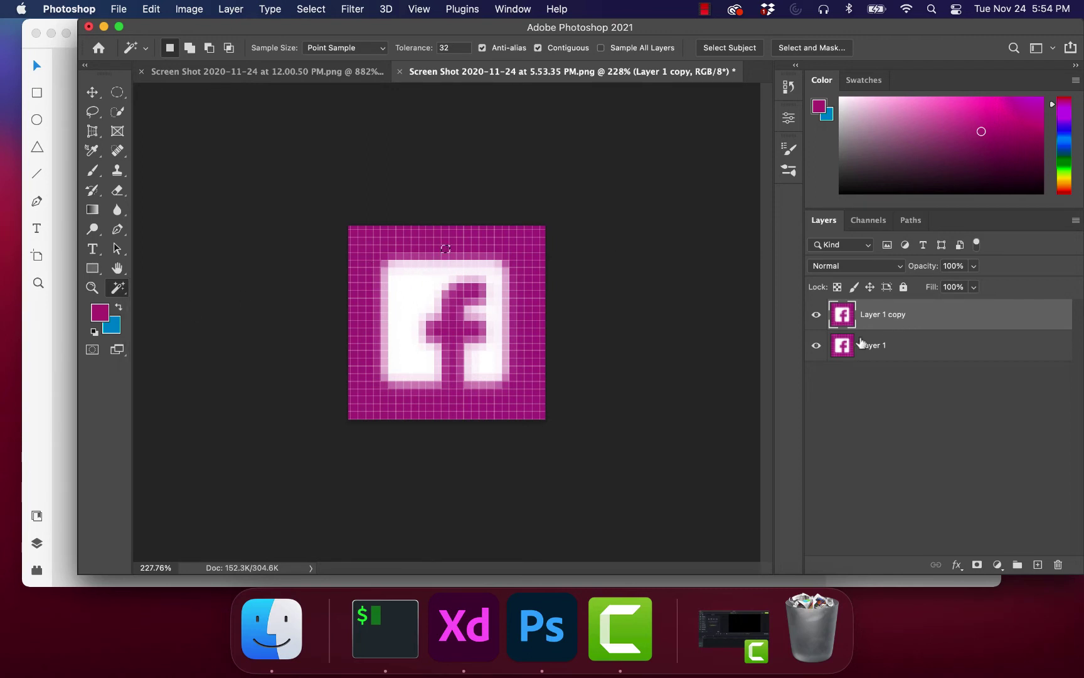
pyautogui.click(815, 347)
pyautogui.press('super+d')
pyautogui.click(537, 264)
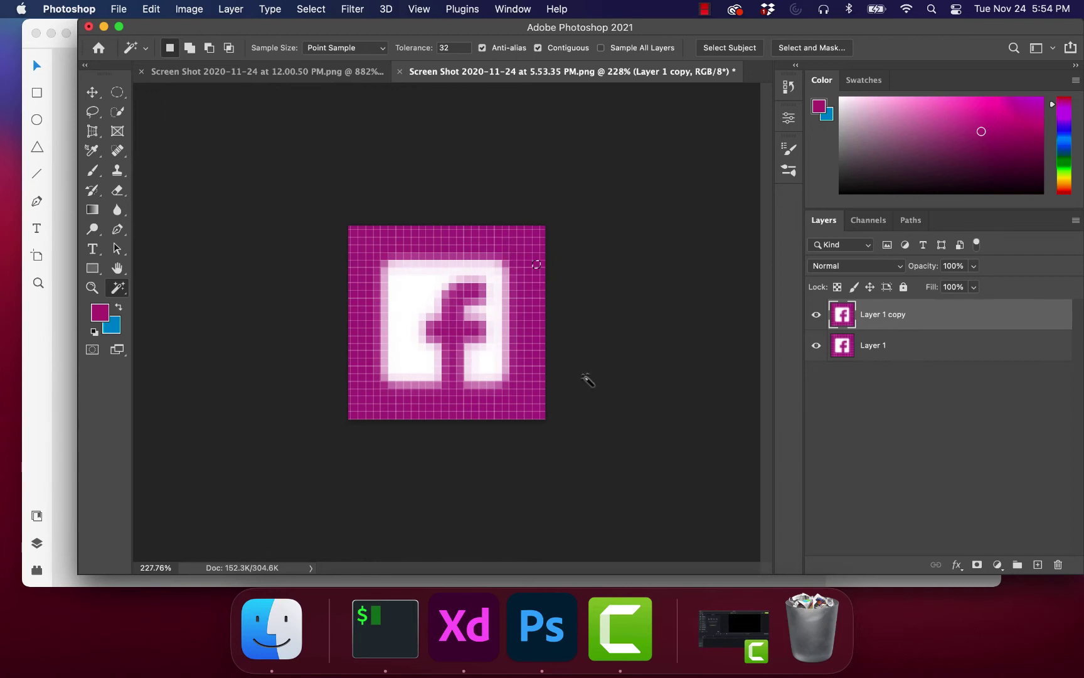
pyautogui.click(400, 71)
pyautogui.click(537, 279)
# Step: Switch to Adobe XD and place the Facebook icon screenshot from the Desktop folder outside the artboard, near its lower-left corner
pyautogui.hotkey('ctrl', 'Up')
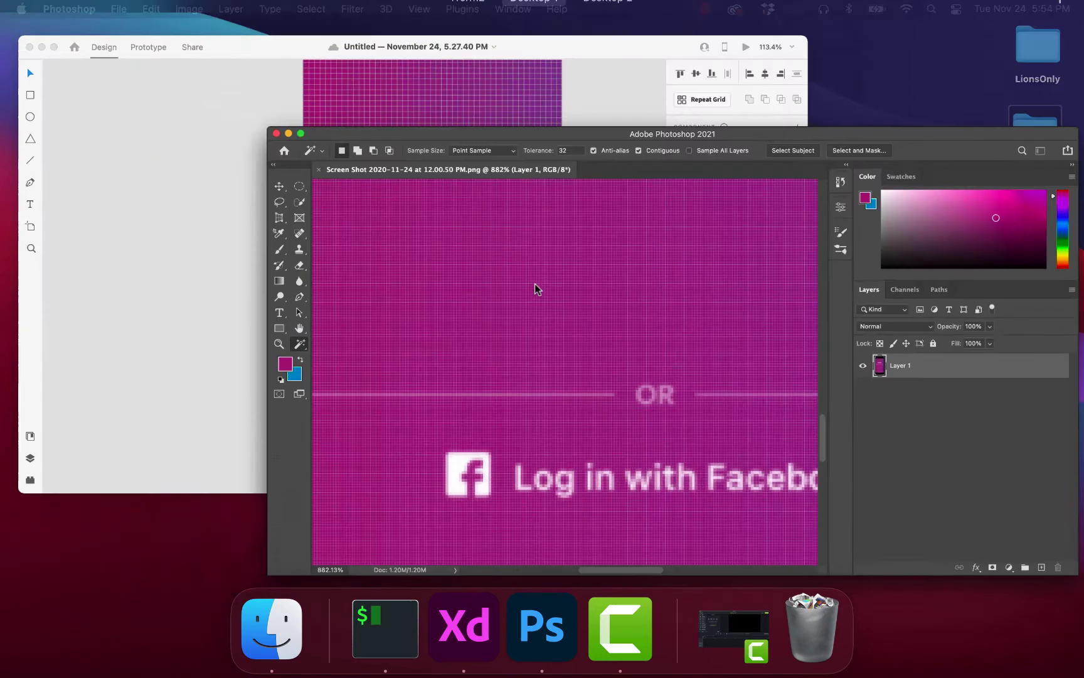
pyautogui.click(259, 195)
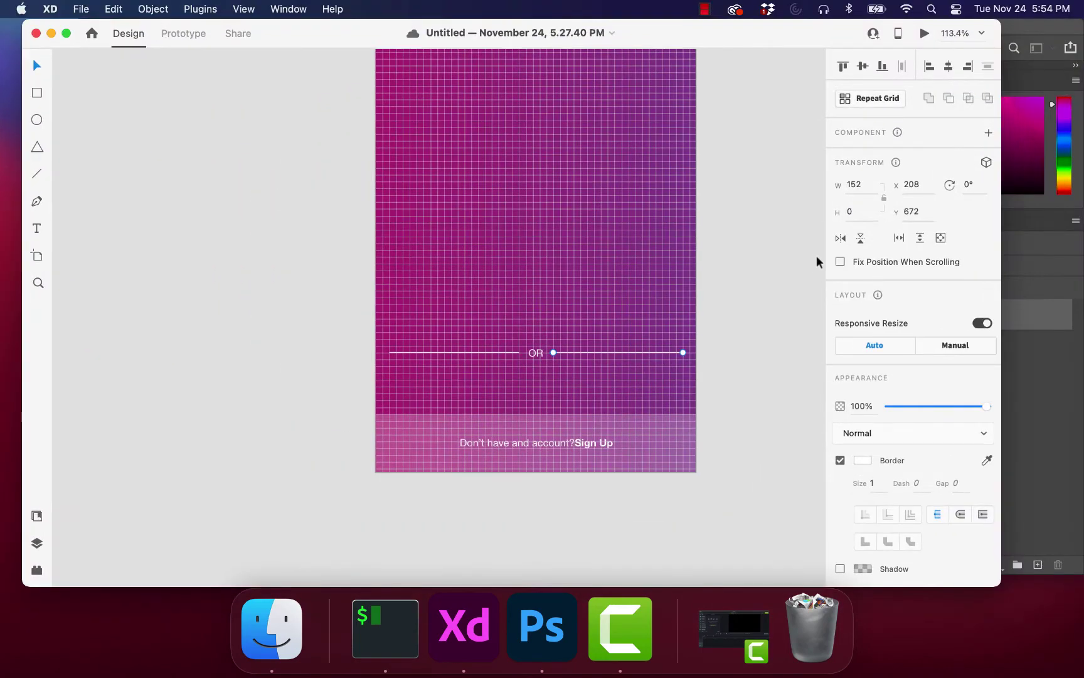
pyautogui.click(274, 640)
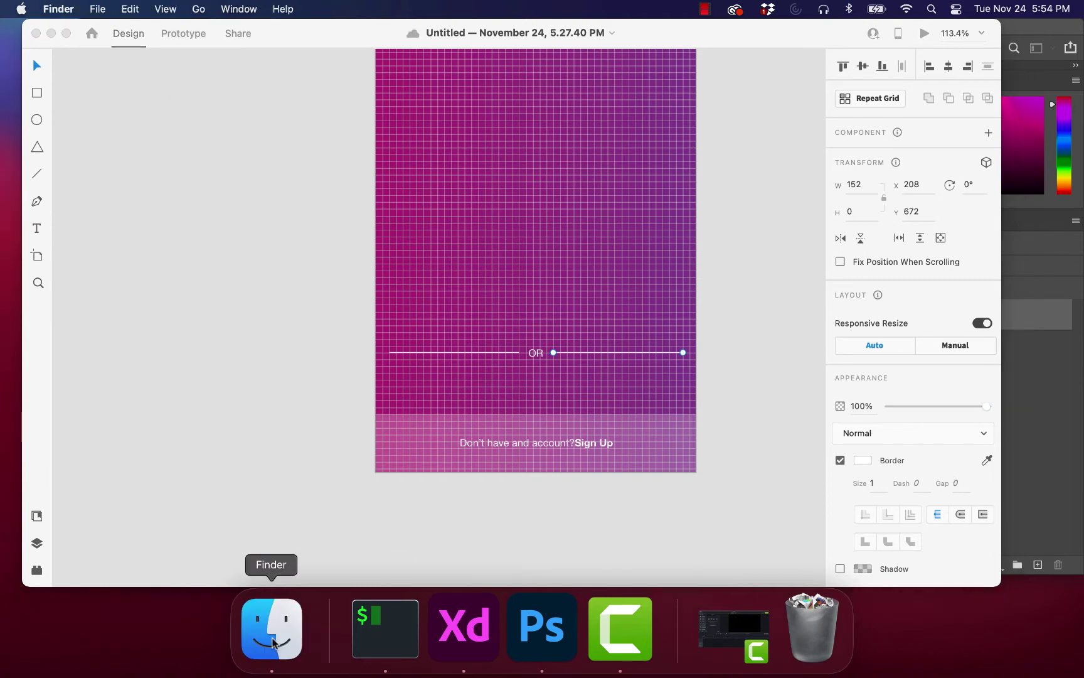
pyautogui.click(249, 312)
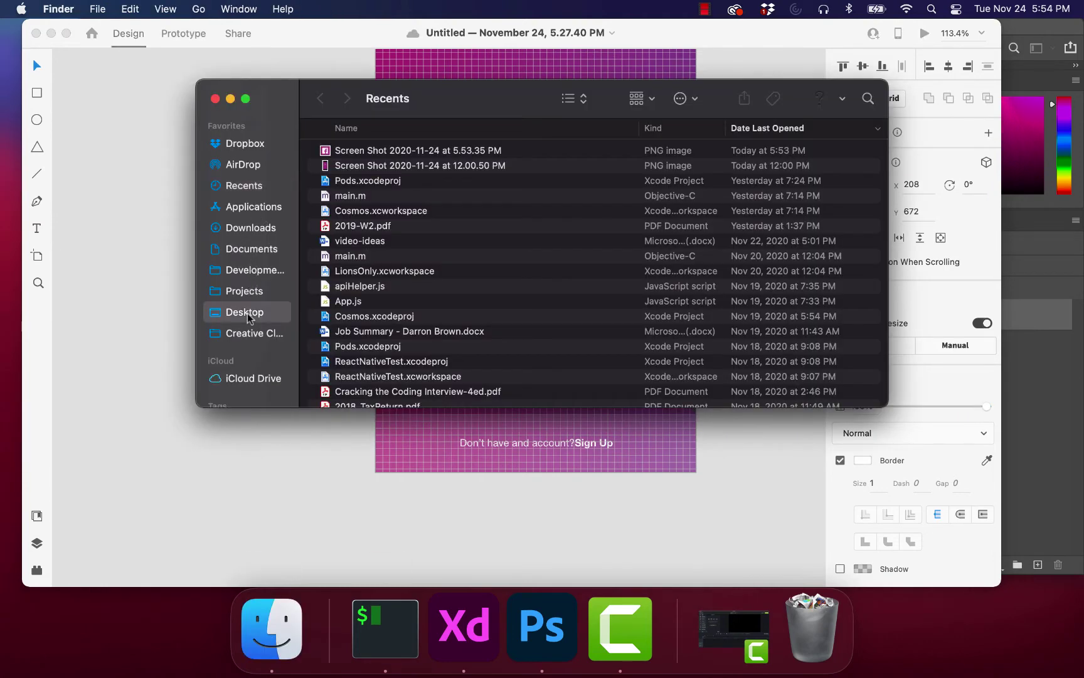
pyautogui.moveTo(342, 188); pyautogui.dragTo(151, 461)
pyautogui.click(108, 330)
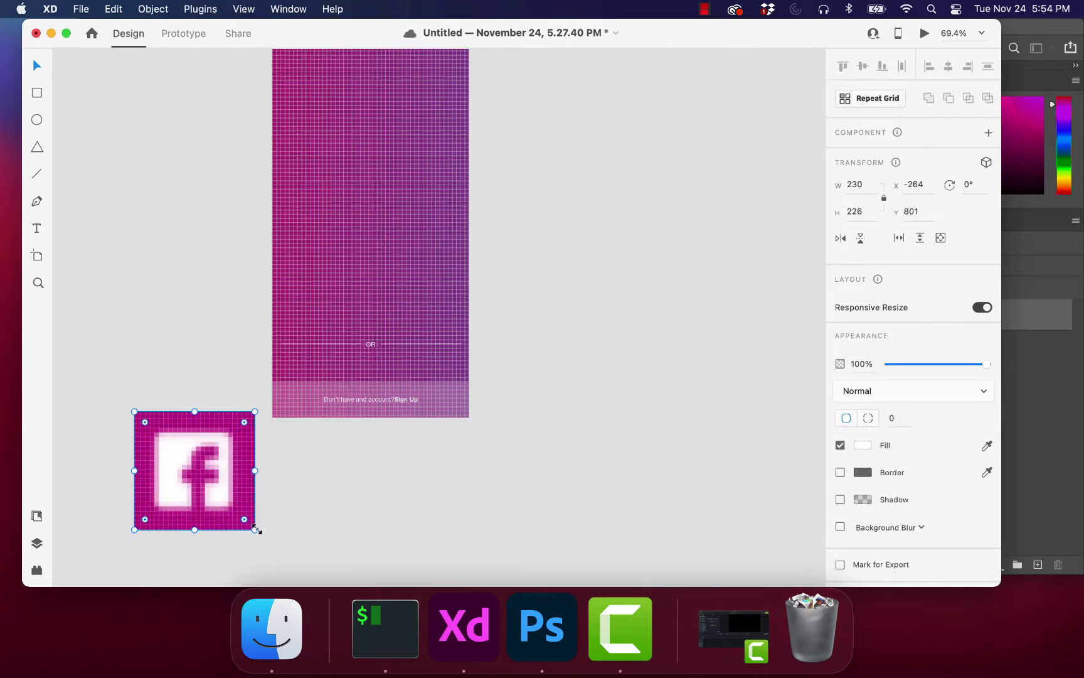
# Step: Scale the Facebook icon screenshot down to about 23 x 23 and place it below the left divider line, at about X 120, Y 688
pyautogui.moveTo(256, 529); pyautogui.dragTo(335, 294)
pyautogui.scroll(5, 335, 294)
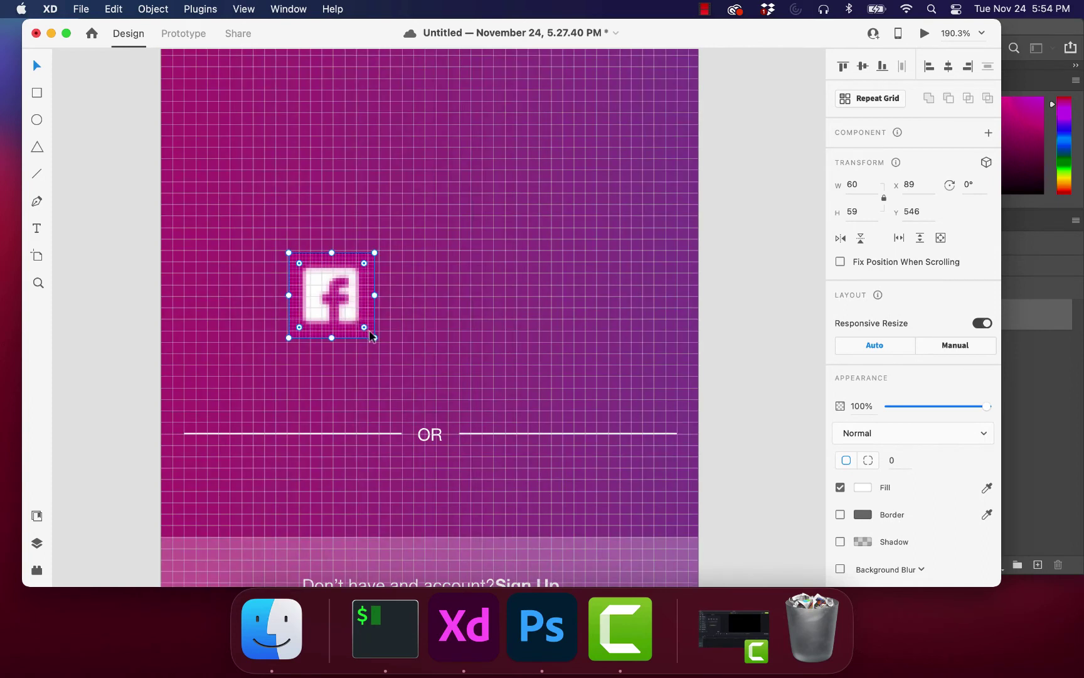
pyautogui.moveTo(374, 337); pyautogui.dragTo(333, 483)
pyautogui.scroll(5, 363, 472)
pyautogui.scroll(-5, 347, 485)
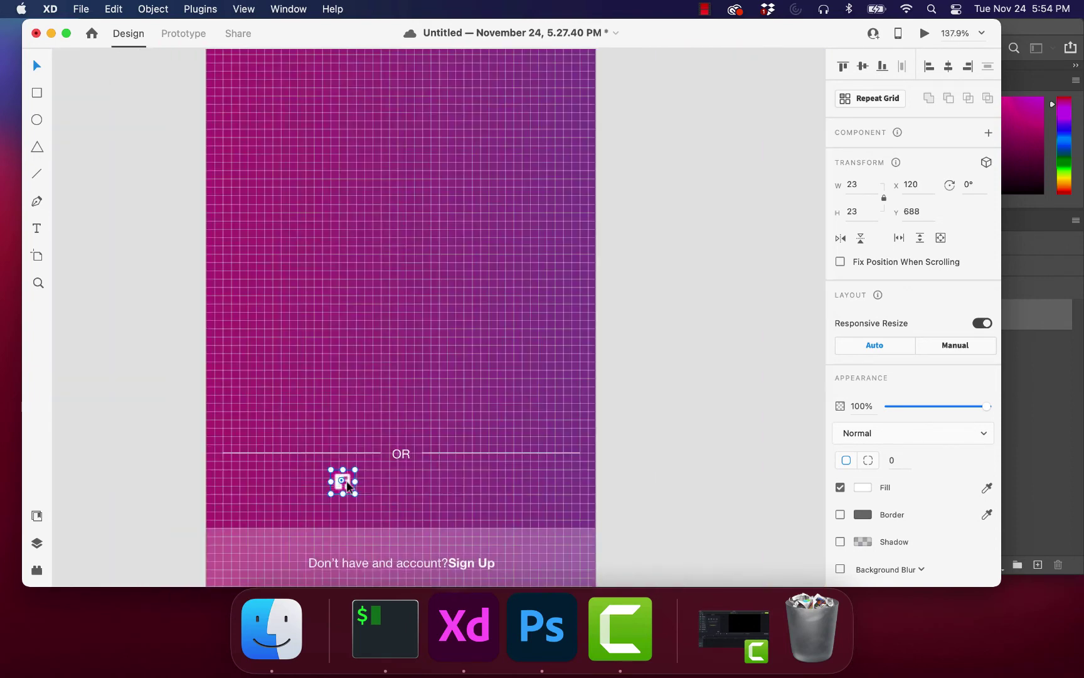
pyautogui.scroll(3, 347, 485)
pyautogui.scroll(-4, 347, 485)
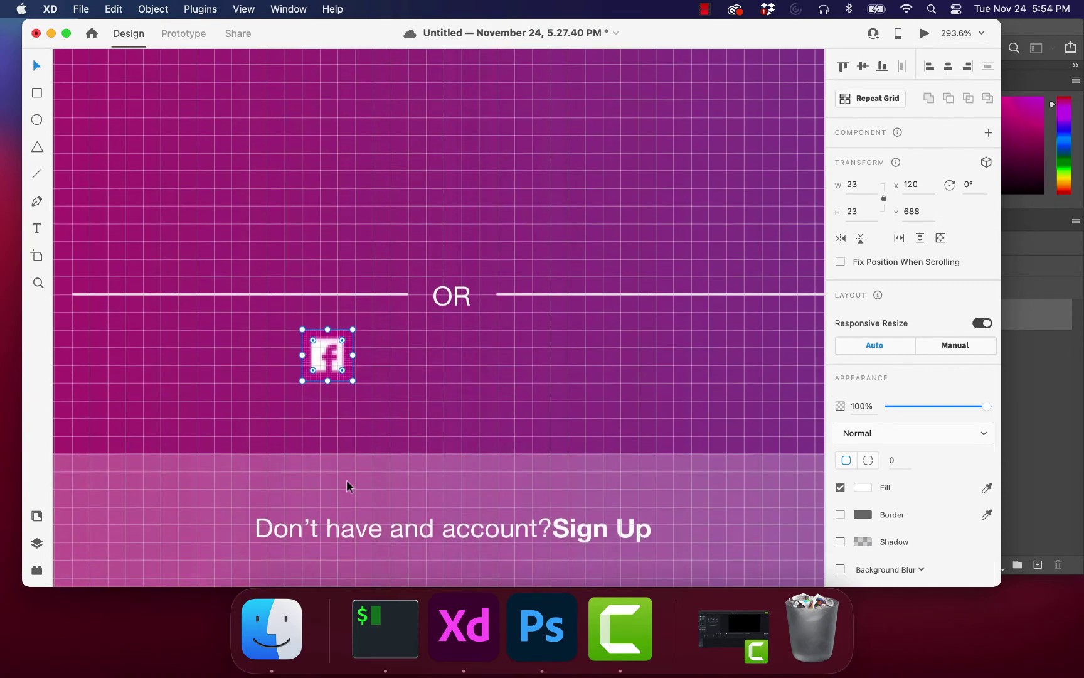
# Step: Duplicate the OR text directly below itself at Y 693, and check the Facebook login label in the Photoshop reference
pyautogui.click(453, 292)
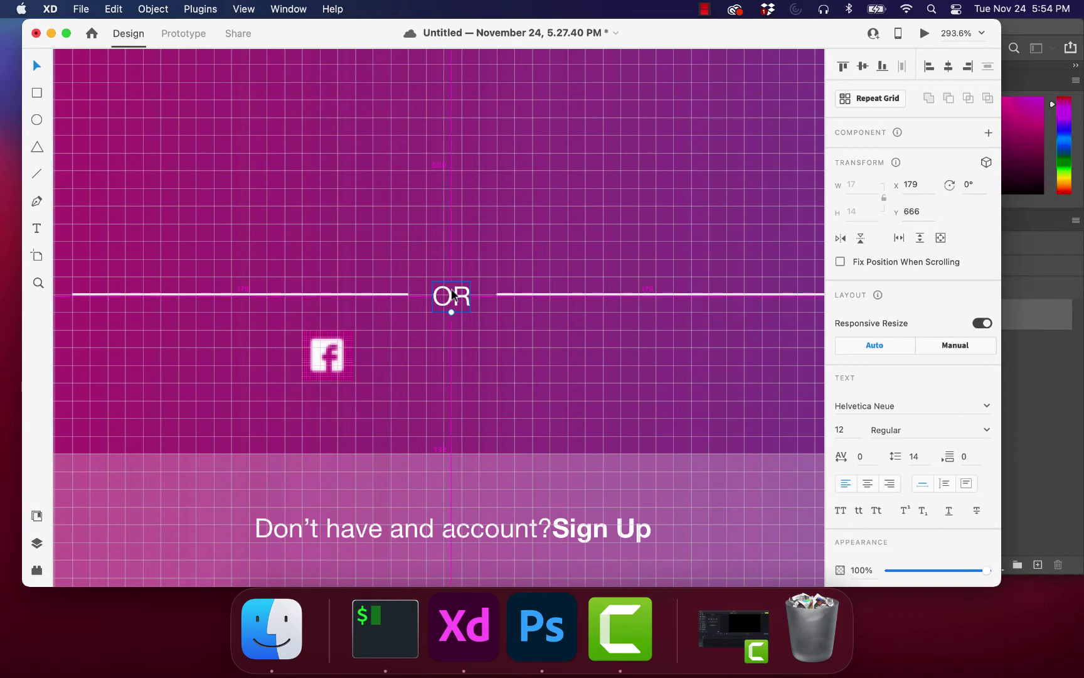
pyautogui.moveTo(453, 294); pyautogui.dragTo(454, 355)
pyautogui.click(540, 624)
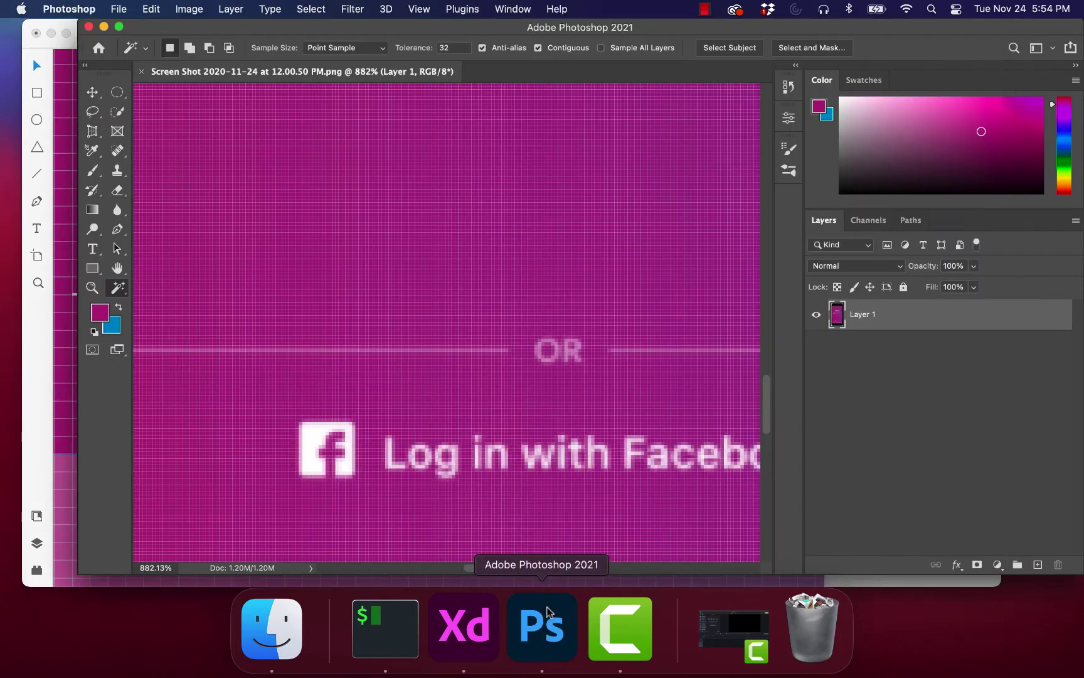
pyautogui.scroll(-1, 492, 463)
pyautogui.hscroll(5, 492, 460)
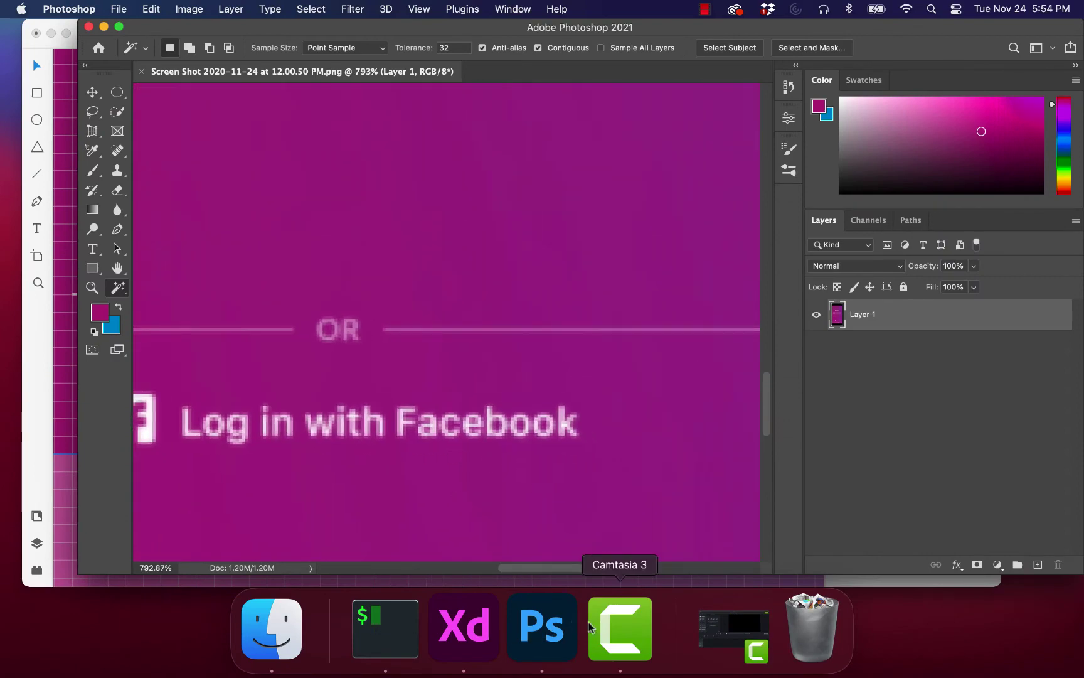
pyautogui.click(465, 624)
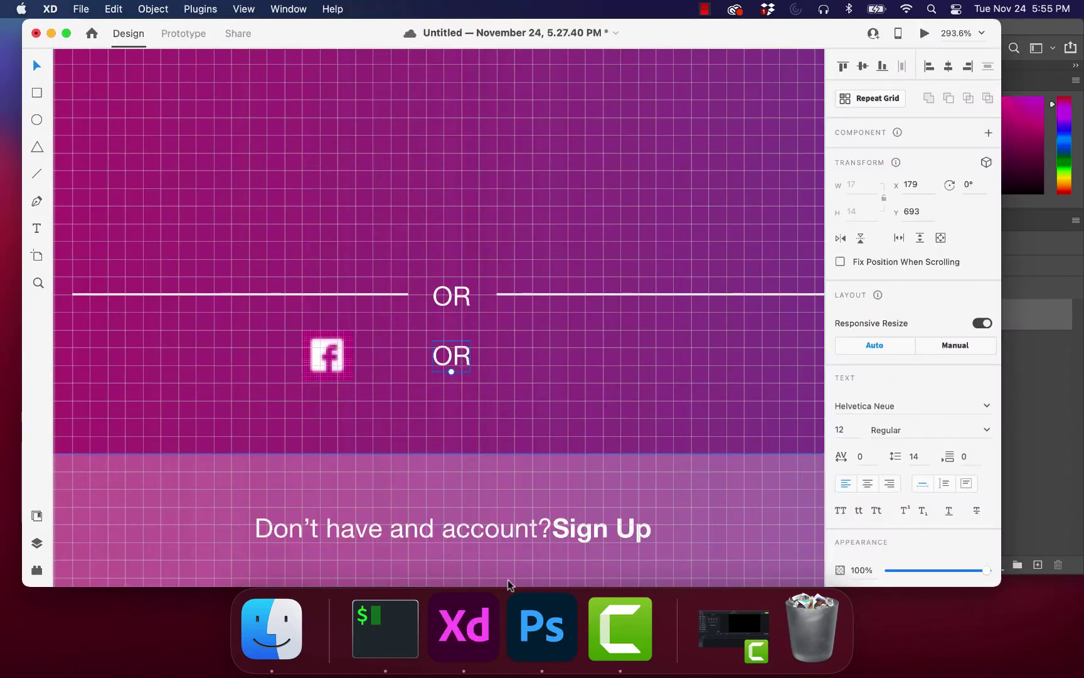
pyautogui.click(540, 625)
pyautogui.click(464, 624)
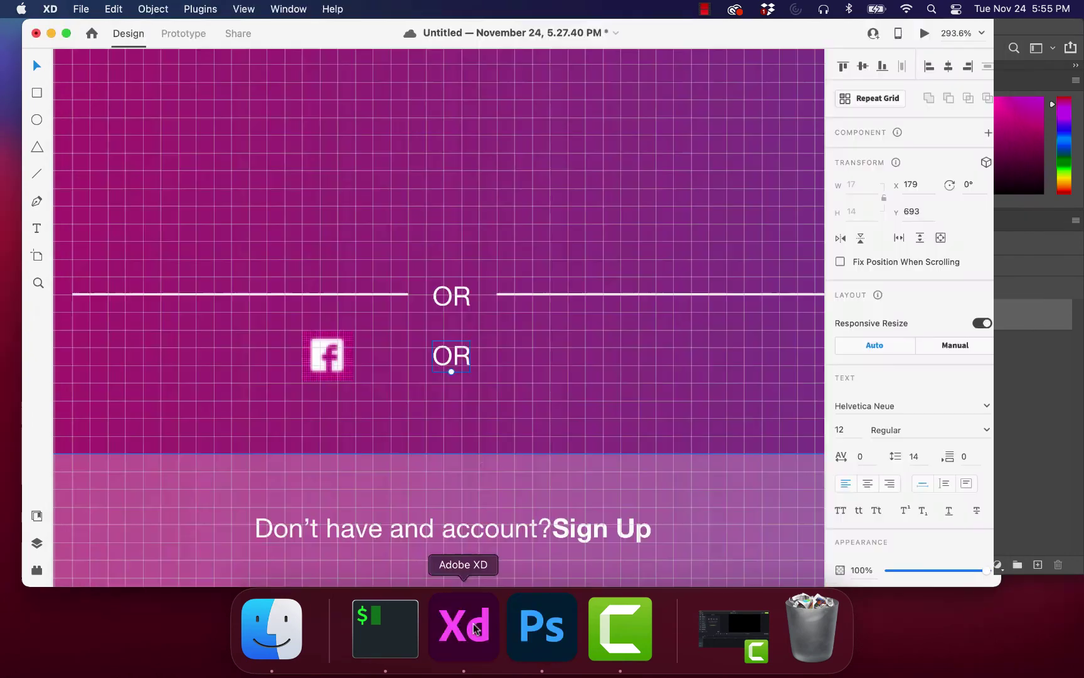
# Step: Change the duplicated OR text to "Log in with Facebook"
pyautogui.doubleClick(467, 364)
pyautogui.write('Log i')
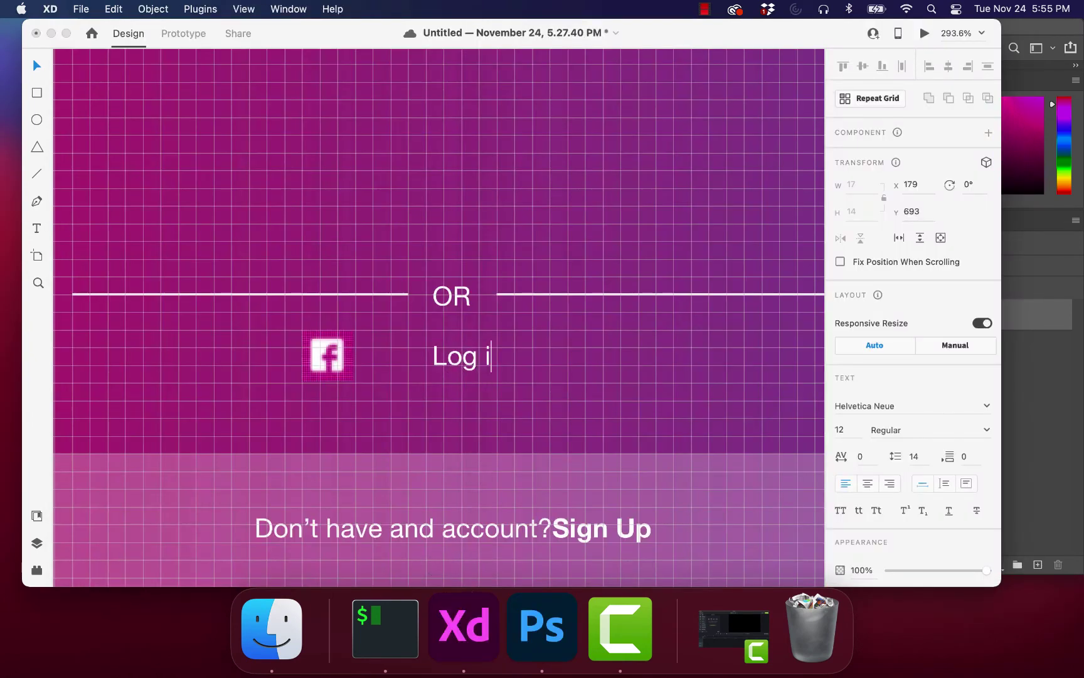
pyautogui.write('n with D')
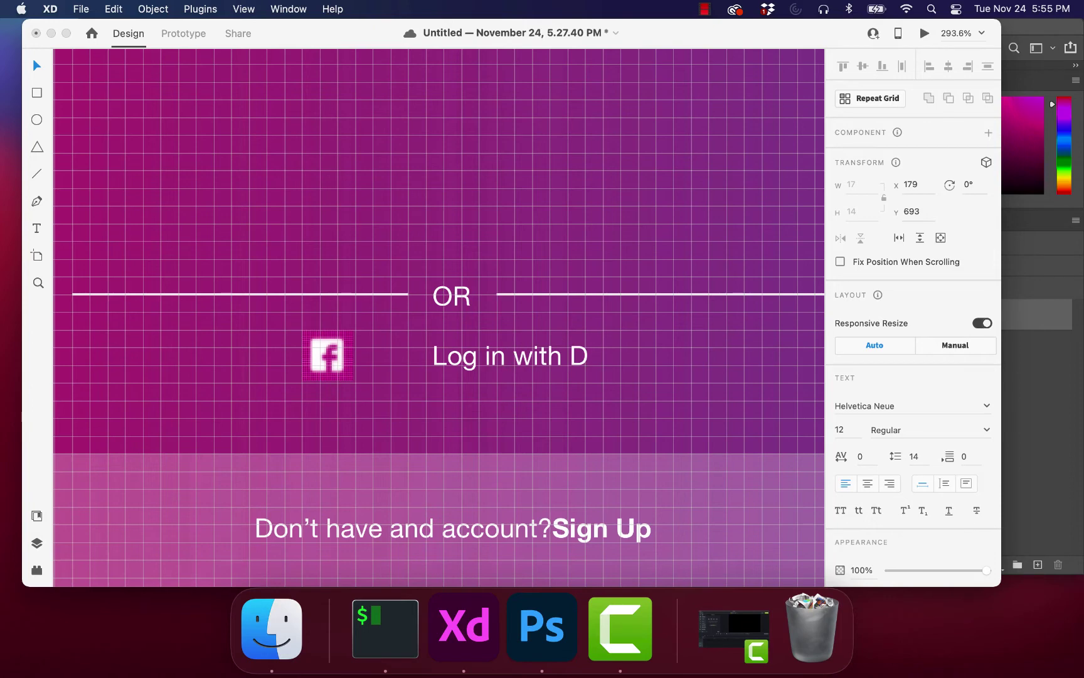
pyautogui.press('BackSpace')
pyautogui.write('Faceb')
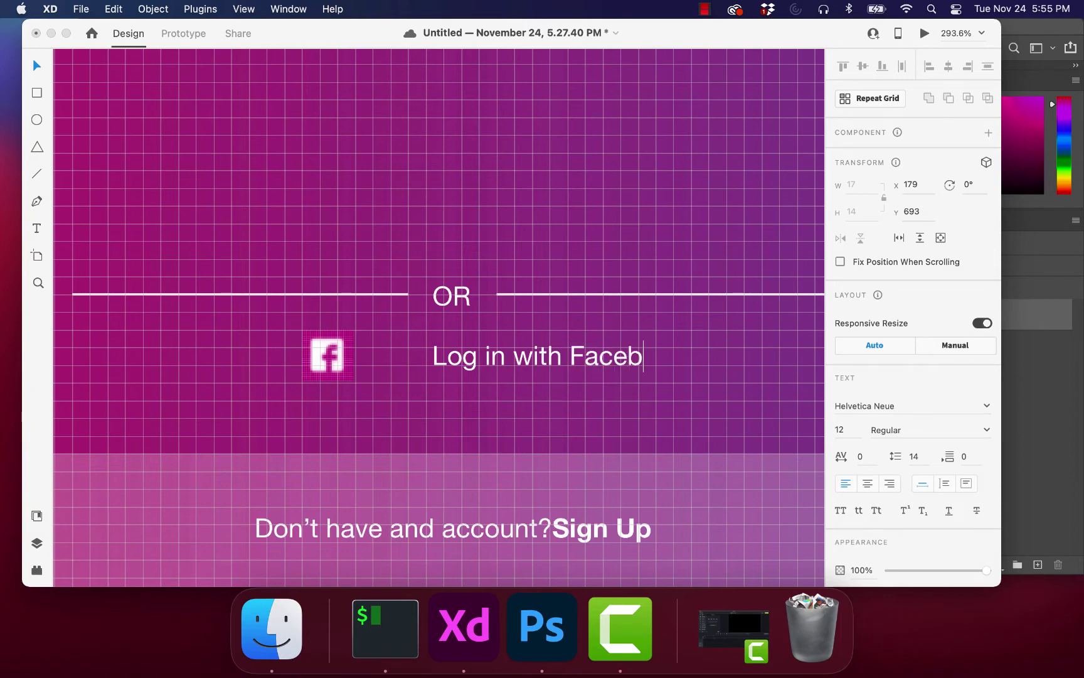
pyautogui.write('ook')
# Step: Move the "Log in with Facebook" text closer to the icon, to about X 152, and compare it with the Photoshop reference
pyautogui.click(541, 628)
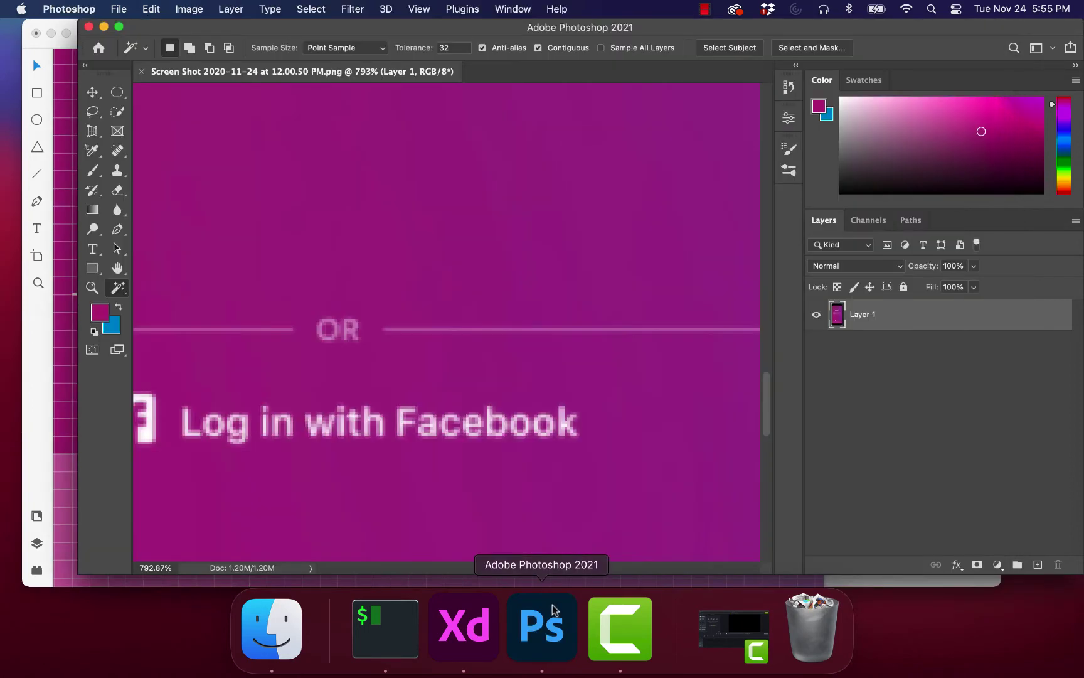
pyautogui.click(463, 627)
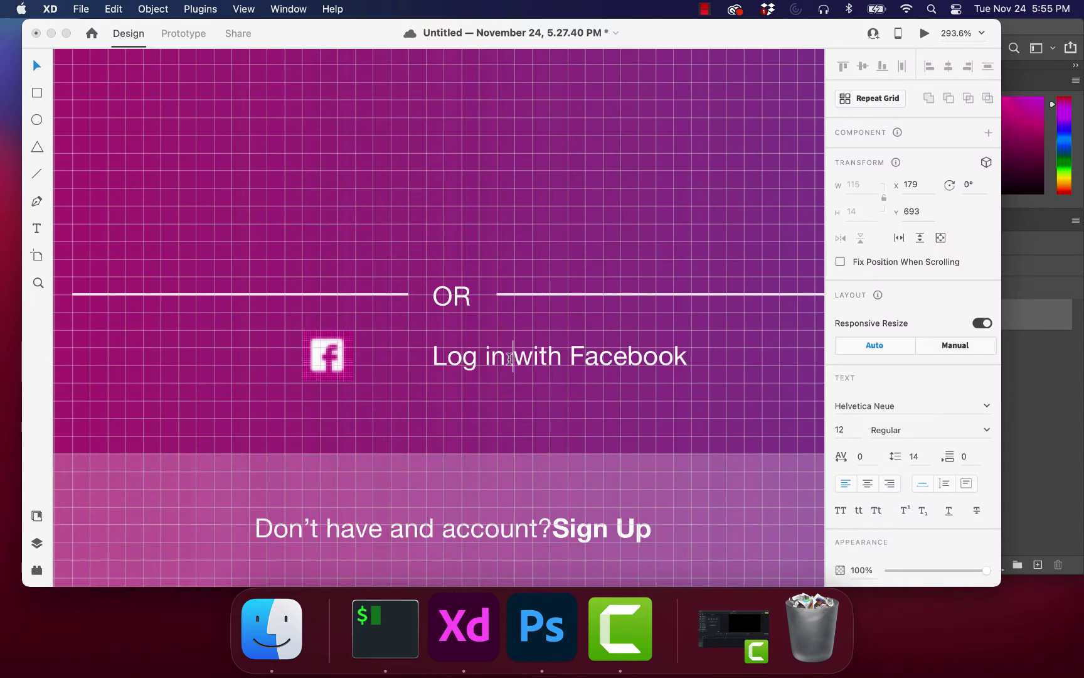
pyautogui.click(38, 62)
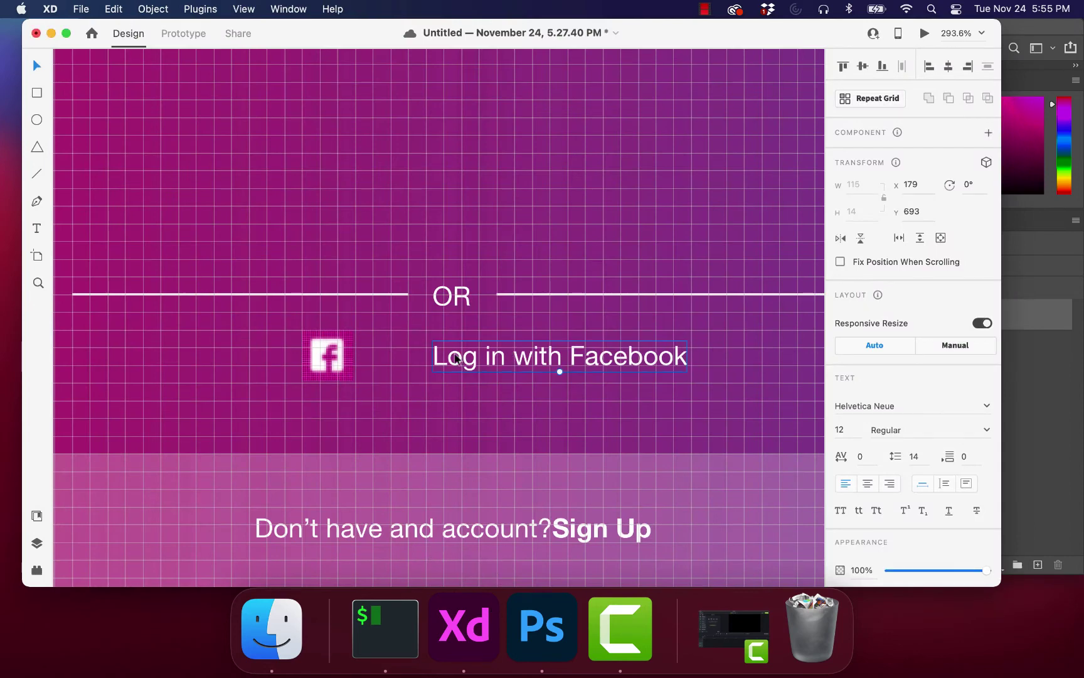
pyautogui.moveTo(456, 358); pyautogui.dragTo(401, 353)
pyautogui.scroll(-5, 414, 365)
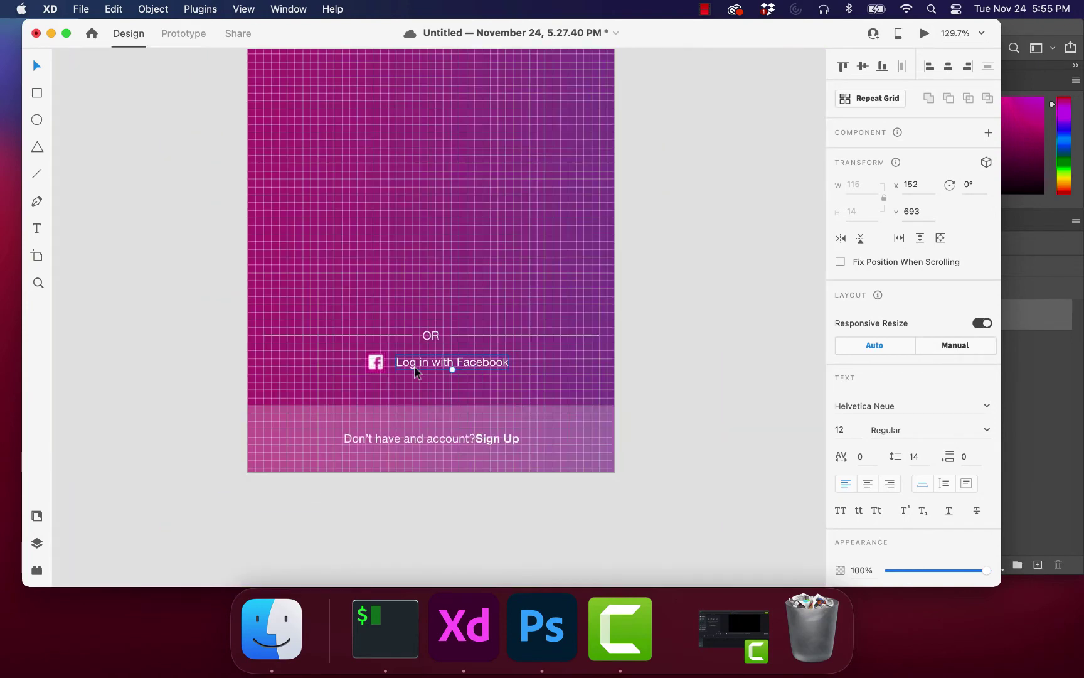
pyautogui.click(541, 626)
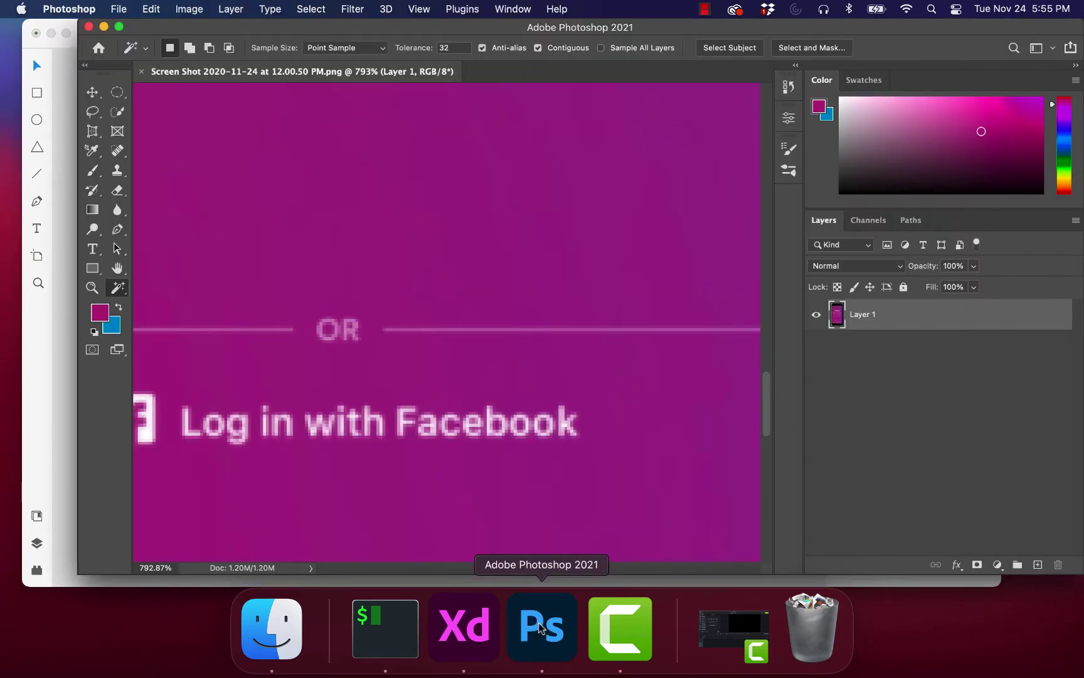
pyautogui.click(452, 634)
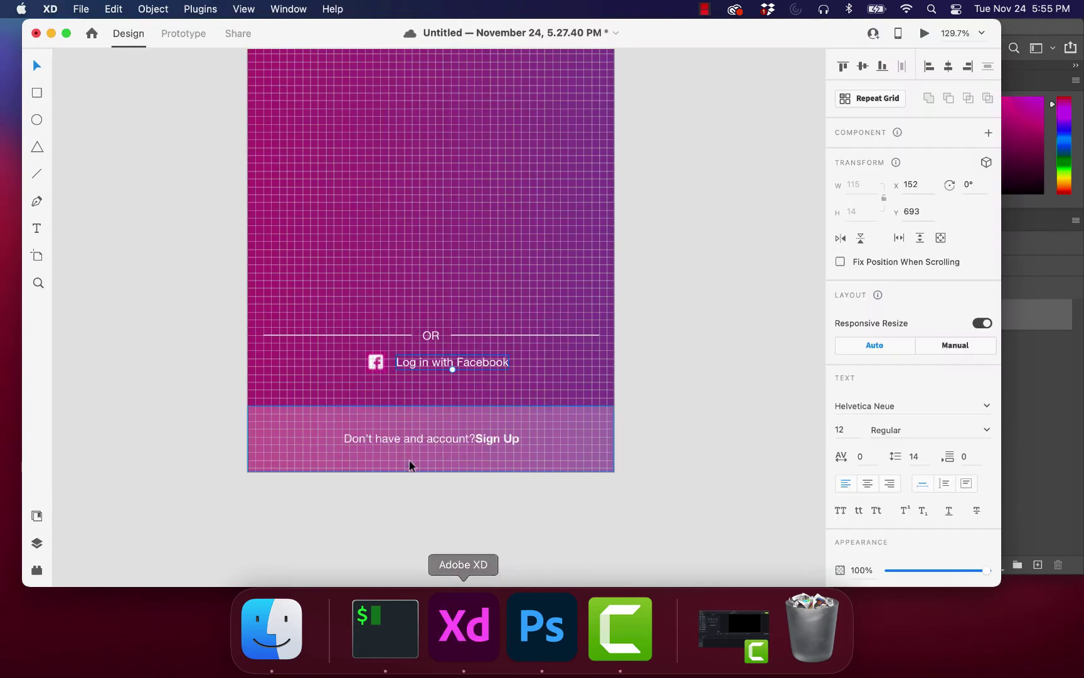
# Step: Shift the "Log in with Facebook" text left to X 144 and nudge the Facebook icon slightly left beside it
pyautogui.scroll(6, 409, 457)
pyautogui.scroll(3, 409, 456)
pyautogui.press('super+apostrophe')
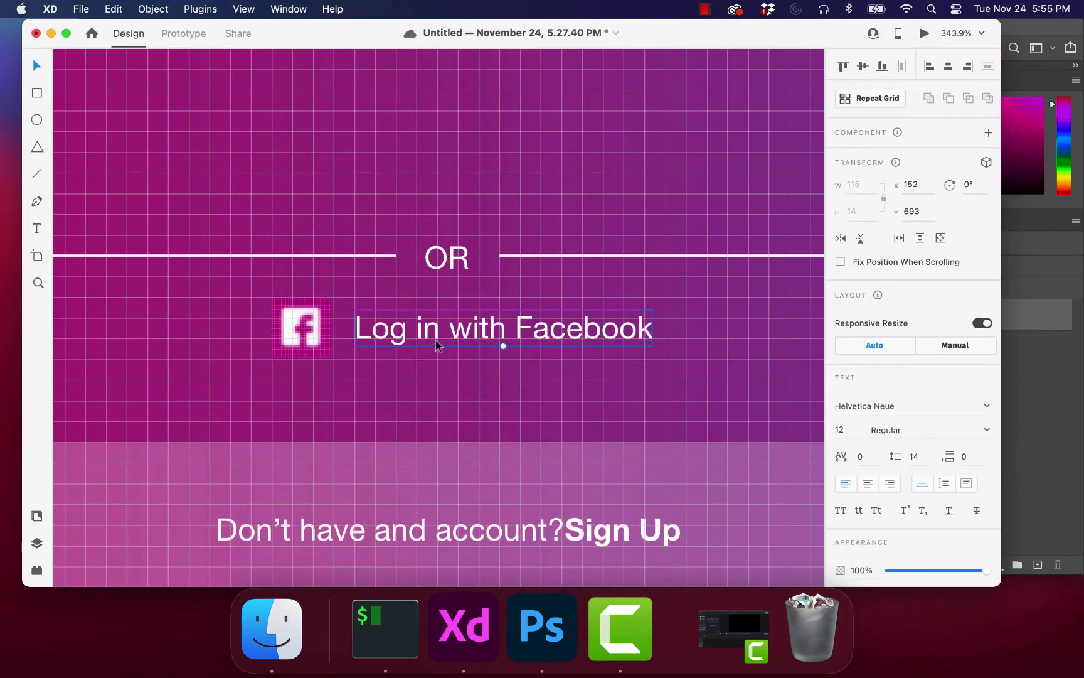
pyautogui.moveTo(457, 336); pyautogui.dragTo(438, 337)
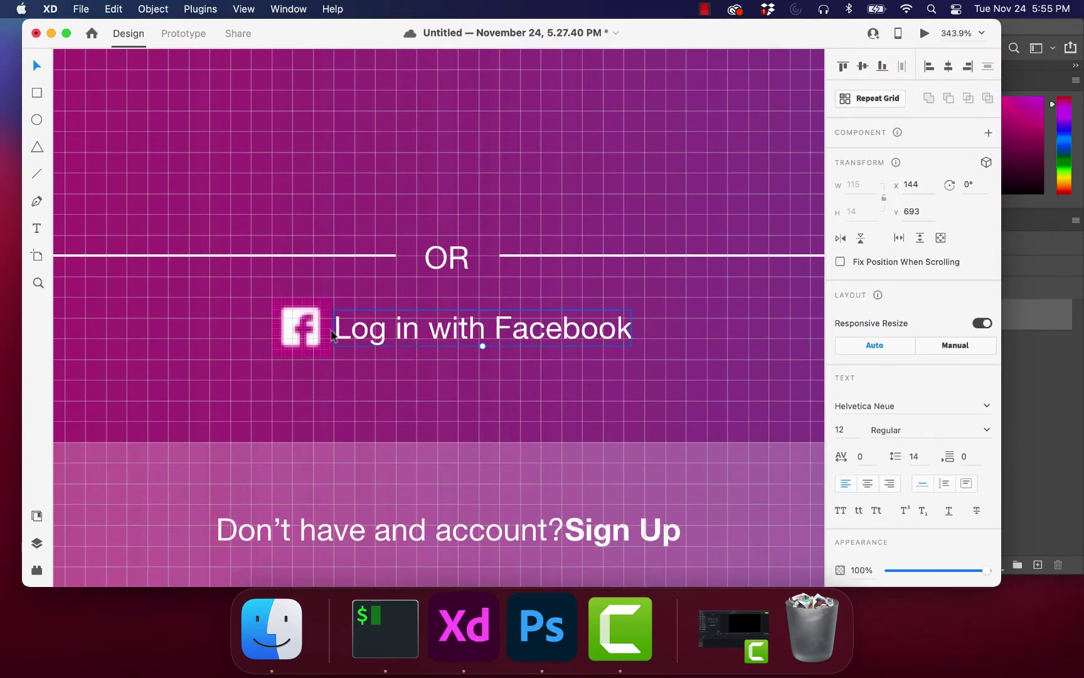
pyautogui.moveTo(322, 328)
pyautogui.mouseDown()
pyautogui.moveTo(288, 326)
pyautogui.moveTo(305, 323)
pyautogui.mouseUp()
pyautogui.press('Escape')
pyautogui.press('super+0')
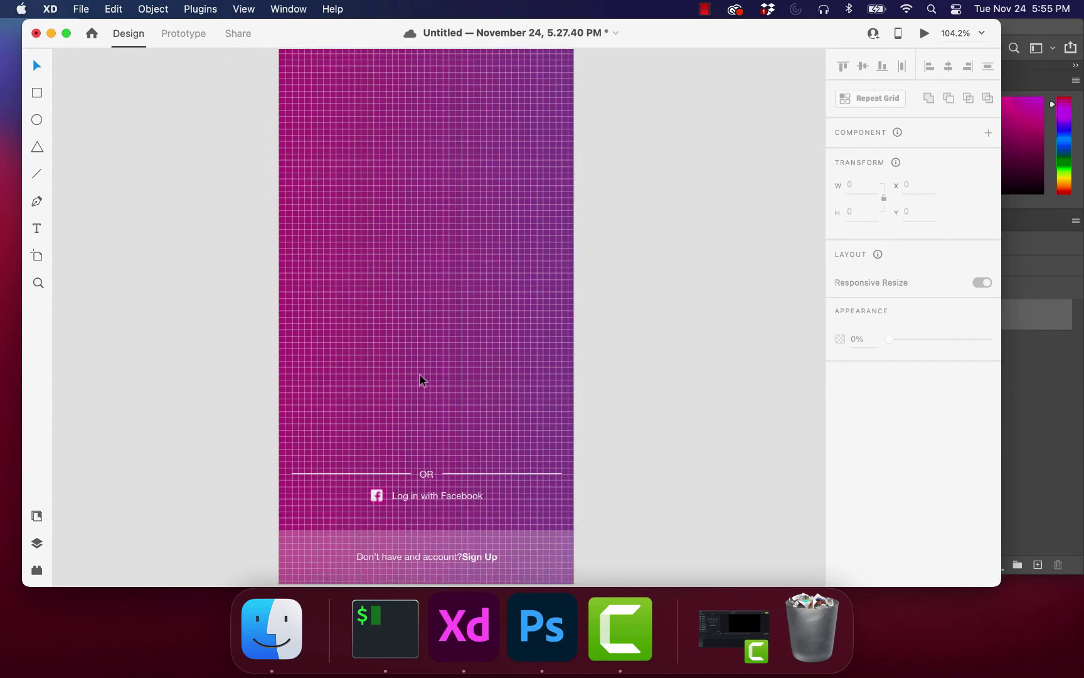
# Step: Select the OR divider, Facebook icon and login text together and move them up to about Y 579
pyautogui.scroll(-2, 419, 378)
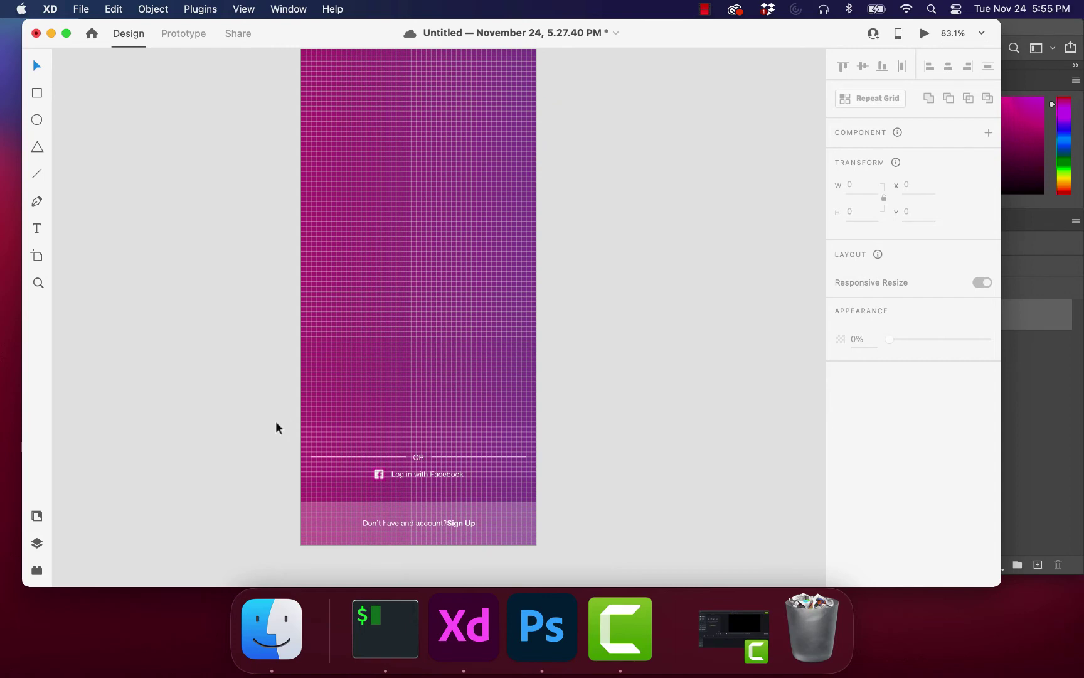
pyautogui.moveTo(276, 422); pyautogui.dragTo(650, 488)
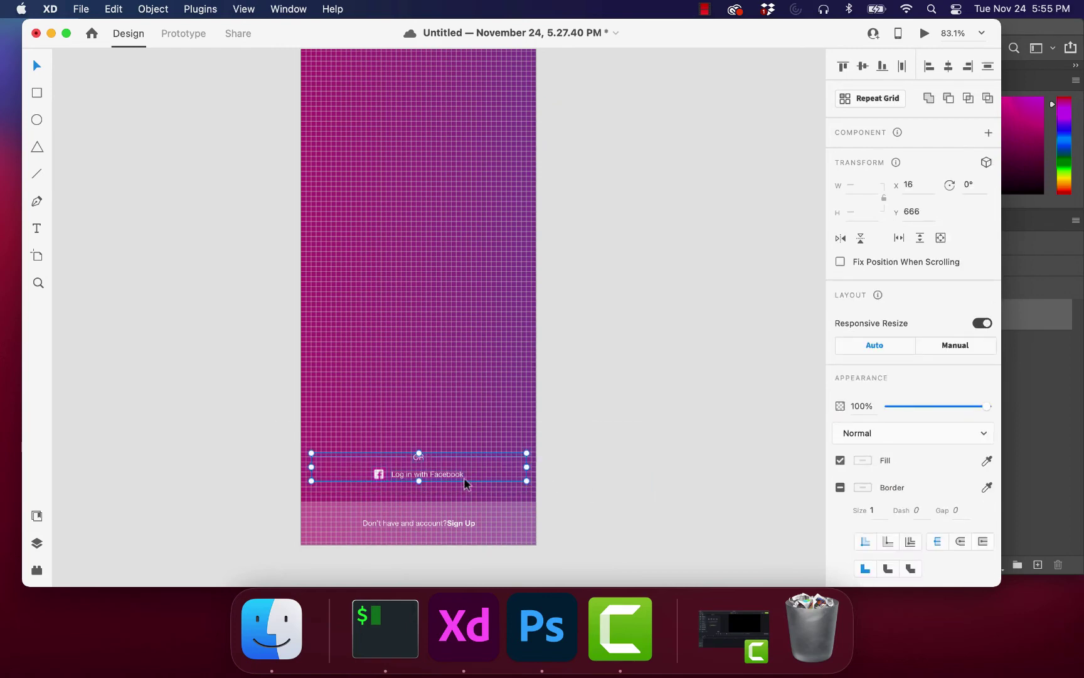
pyautogui.moveTo(452, 470); pyautogui.dragTo(450, 418)
pyautogui.click(620, 465)
pyautogui.scroll(-3, 620, 465)
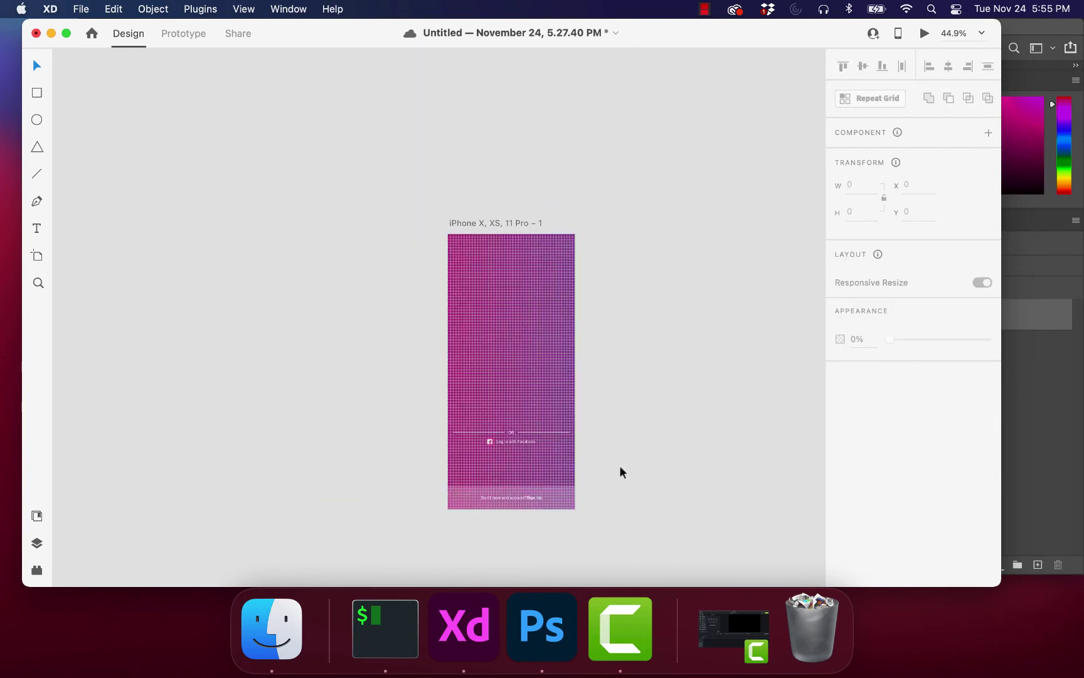
pyautogui.scroll(3, 620, 467)
# Step: Check the divider and Facebook row placement in the Photoshop reference, and examine the left divider line's outer end in Adobe XD
pyautogui.click(560, 640)
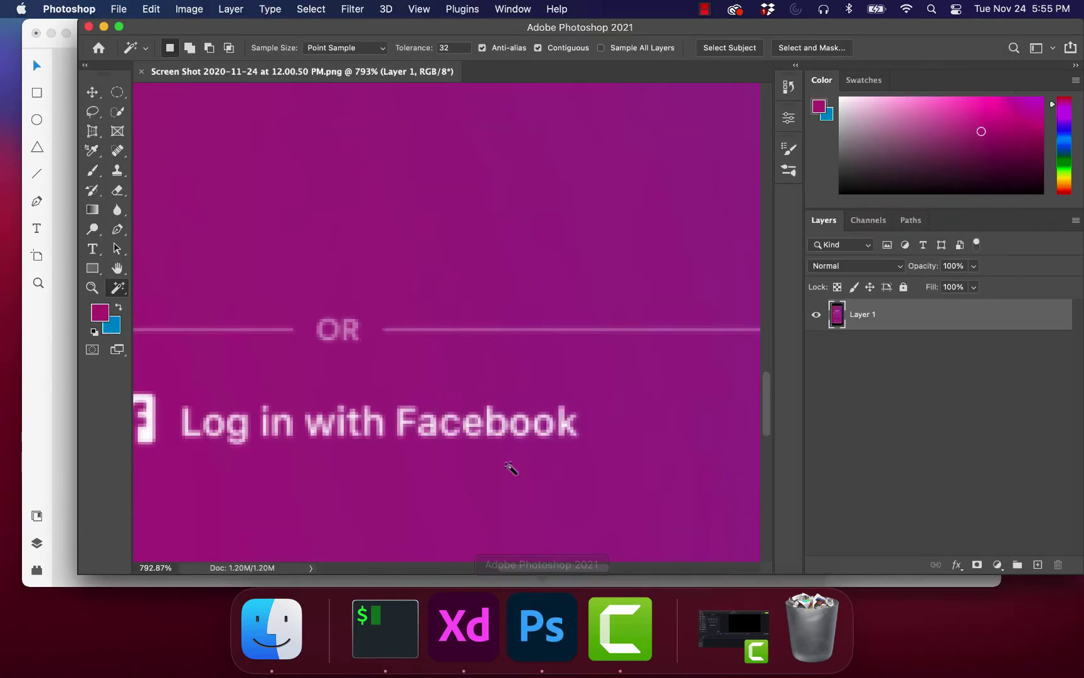
pyautogui.scroll(-5, 508, 467)
pyautogui.scroll(5, 508, 474)
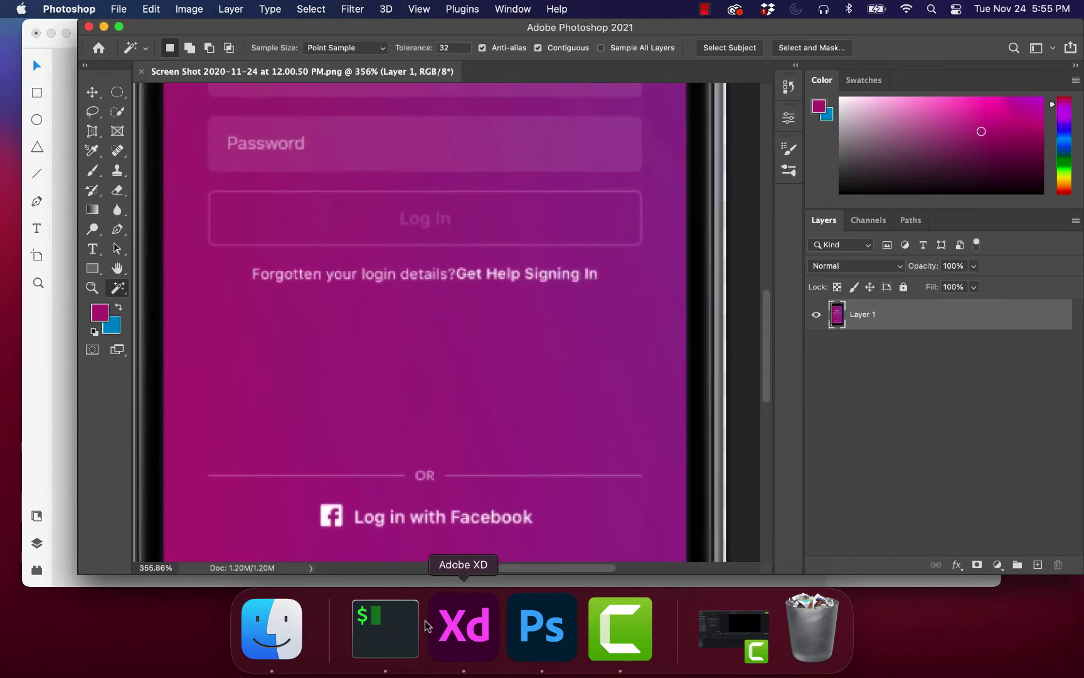
pyautogui.click(463, 627)
pyautogui.scroll(-5, 355, 382)
pyautogui.scroll(10, 355, 381)
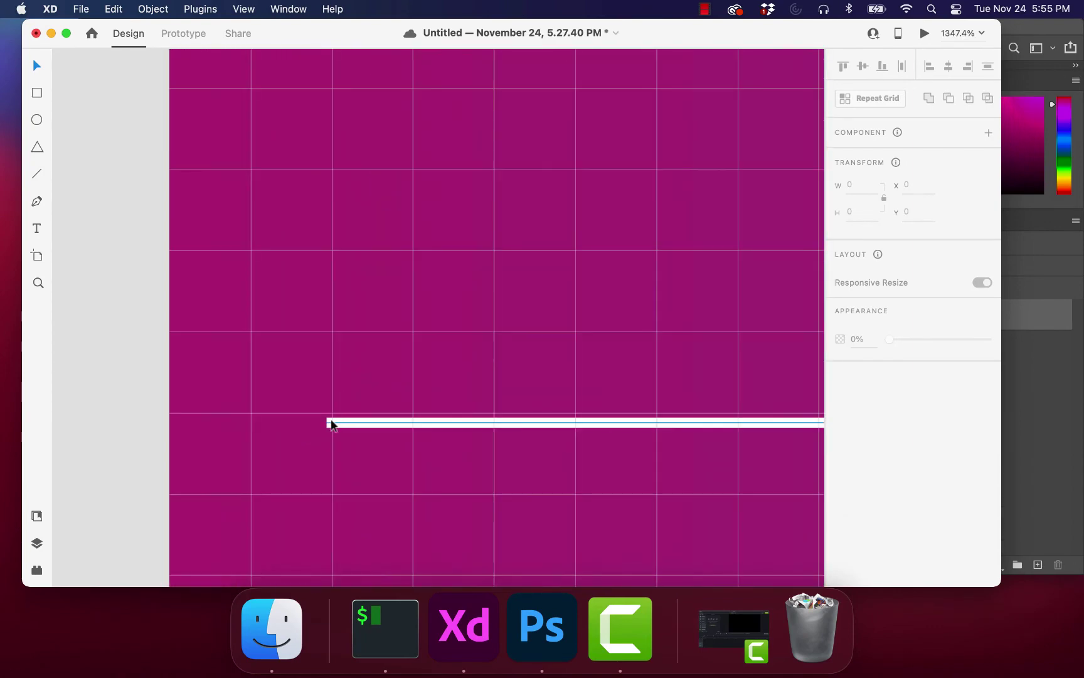
pyautogui.scroll(-6, 506, 410)
pyautogui.scroll(-3, 506, 409)
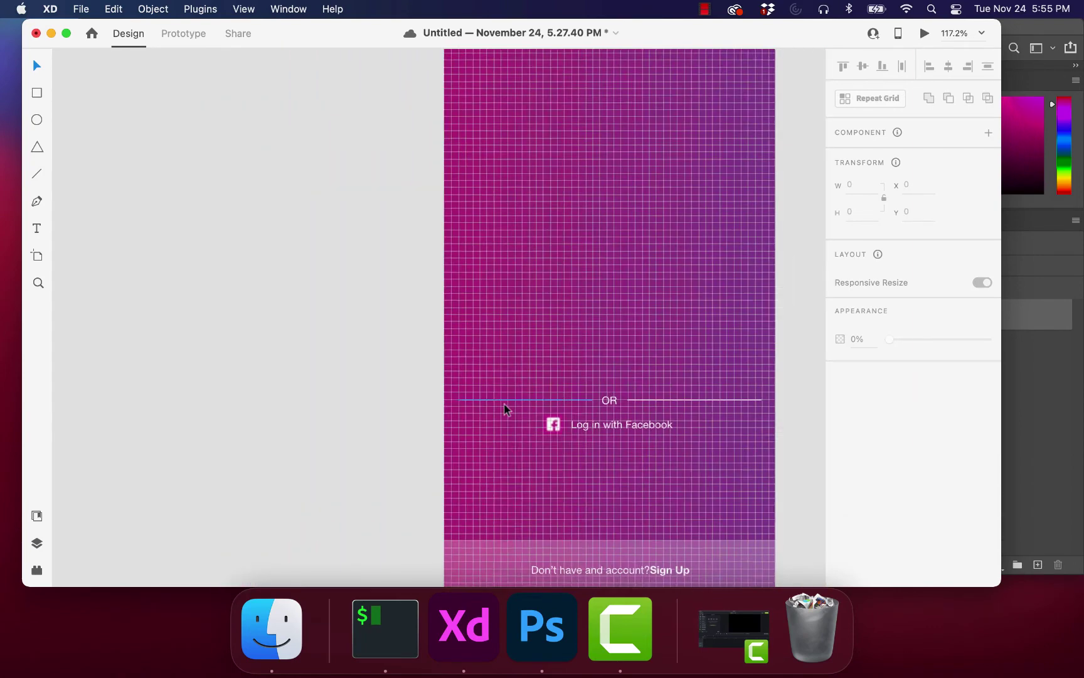
# Step: Select the OR divider and Facebook login row together and nudge them up to Y 576
pyautogui.hscroll(3, 287, 334)
pyautogui.moveTo(287, 333); pyautogui.dragTo(701, 467)
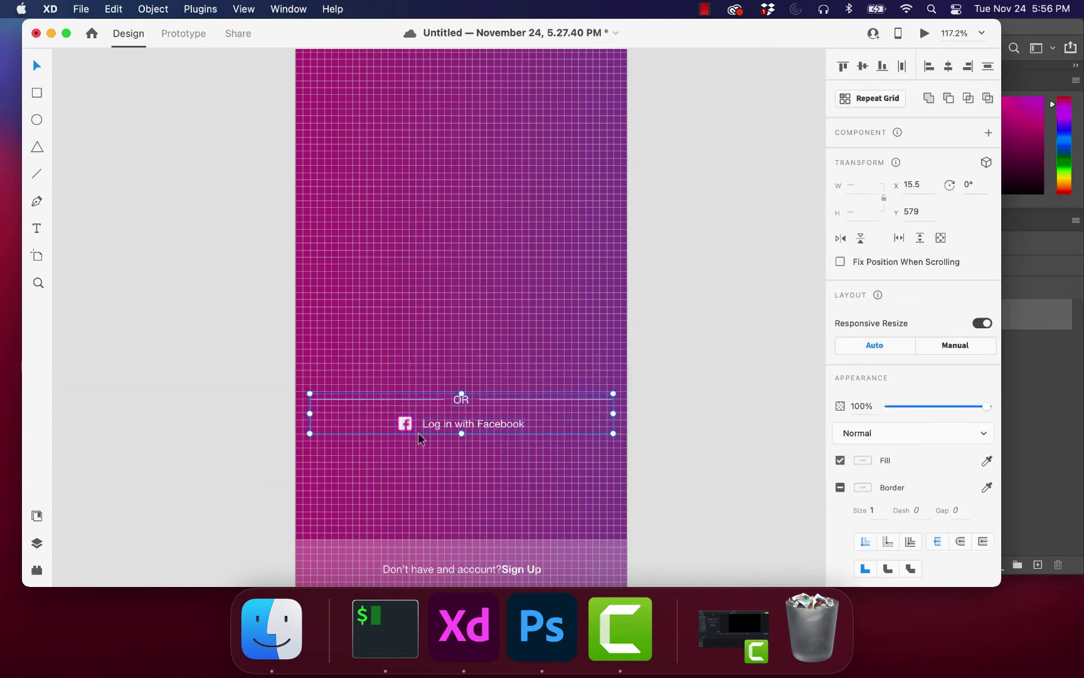
pyautogui.scroll(5, 418, 433)
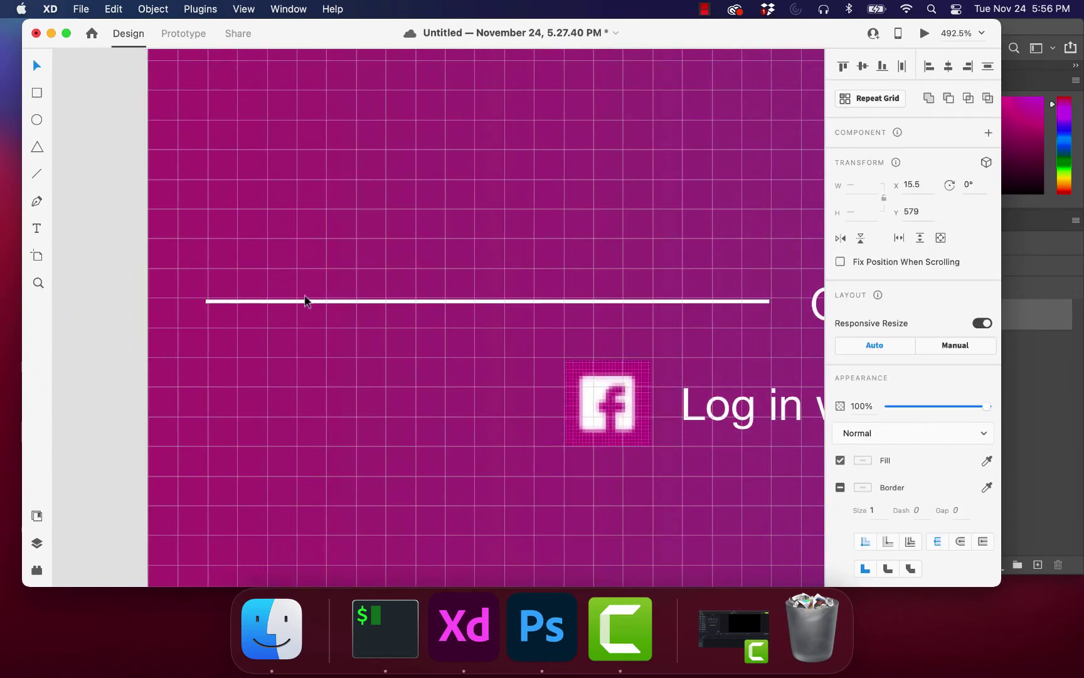
pyautogui.press('Up')
pyautogui.press('Up')
pyautogui.press('Up')
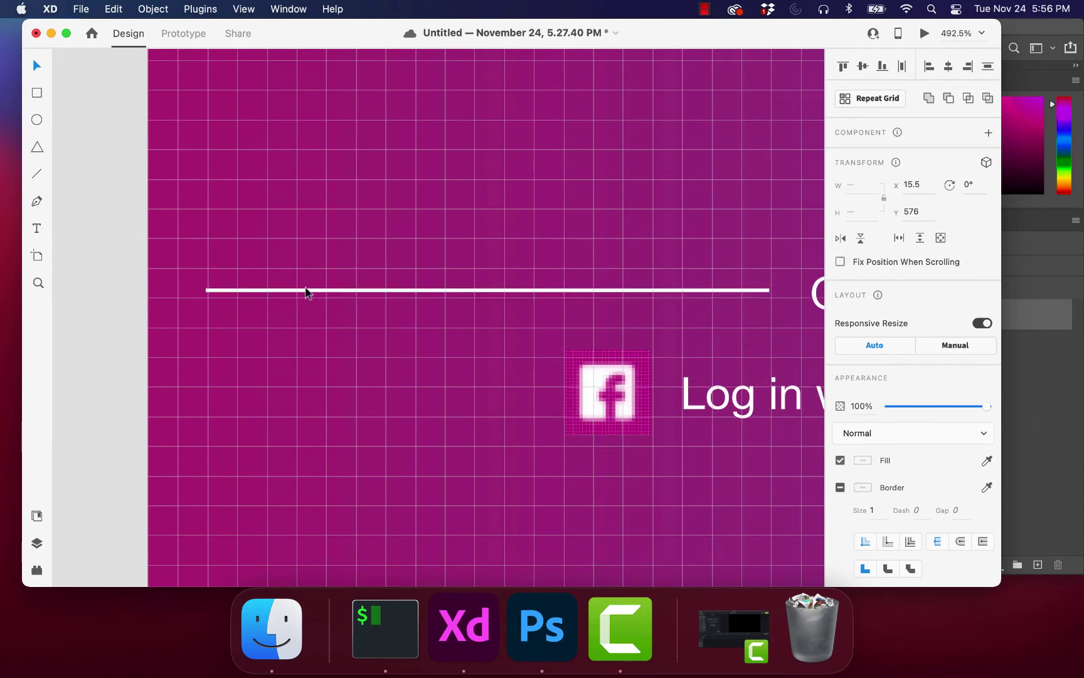
# Step: Try to raise the divider and Facebook row further and shorten the left divider line's outer end, and undo both changes
pyautogui.moveTo(305, 292); pyautogui.dragTo(306, 274)
pyautogui.click(229, 216)
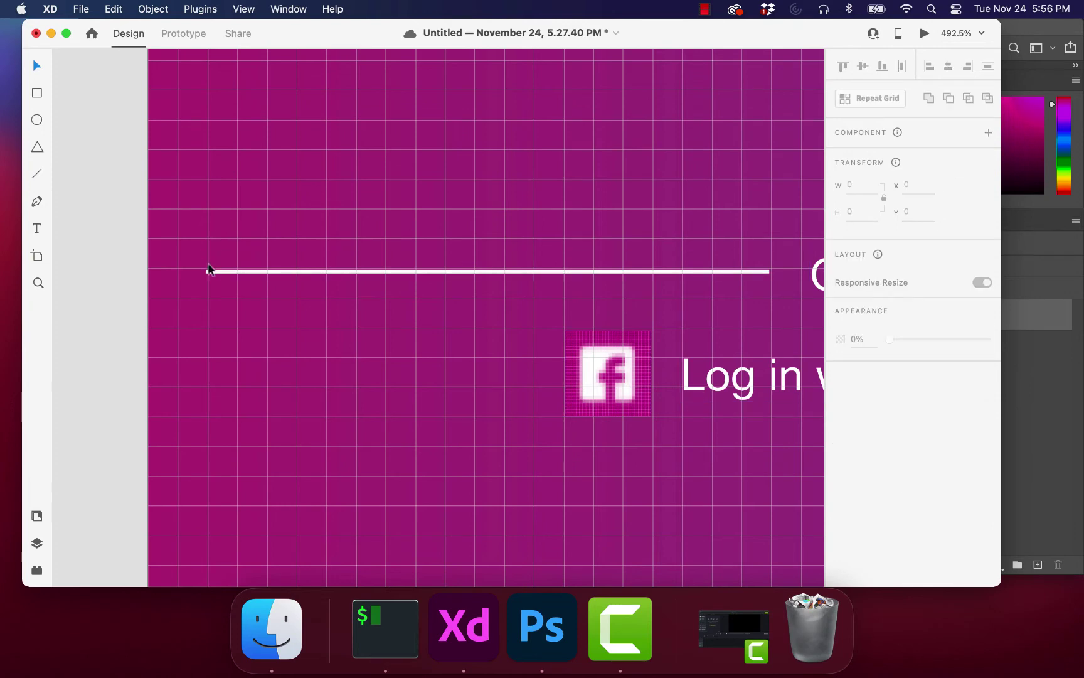
pyautogui.click(209, 272)
pyautogui.moveTo(212, 271); pyautogui.dragTo(232, 269)
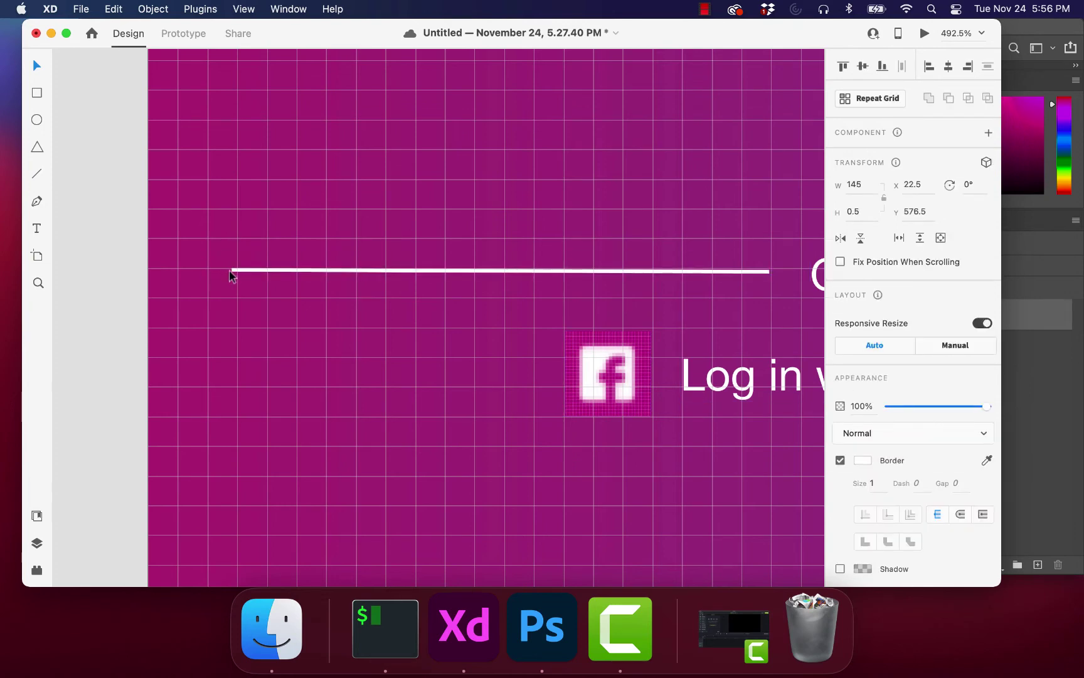
pyautogui.press('super+z')
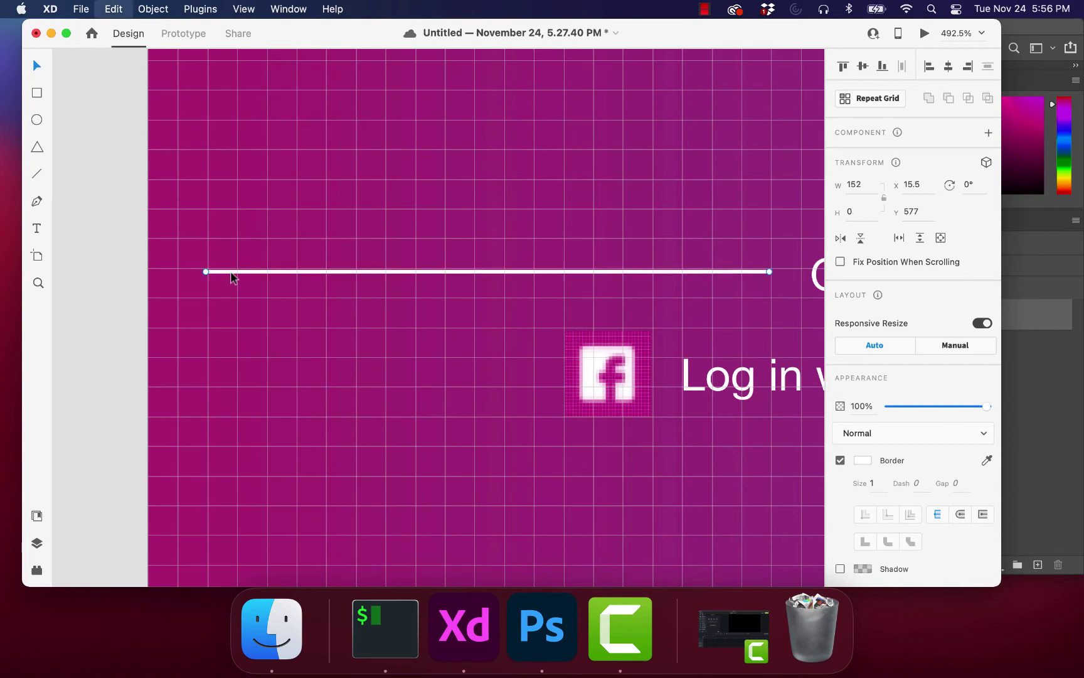
pyautogui.press('super+z')
pyautogui.click(344, 228)
# Step: Compare the login screen with the Photoshop reference, and set the "Log in with Facebook" text in Adobe XD to Bold
pyautogui.scroll(-10, 344, 228)
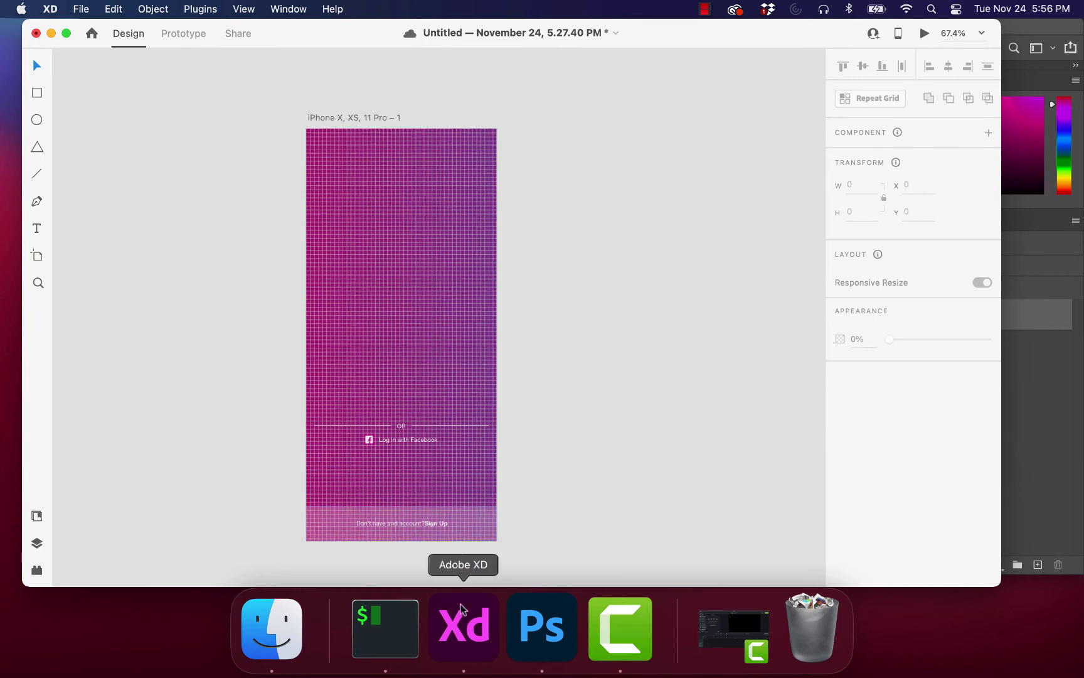
pyautogui.click(516, 617)
pyautogui.scroll(5, 450, 334)
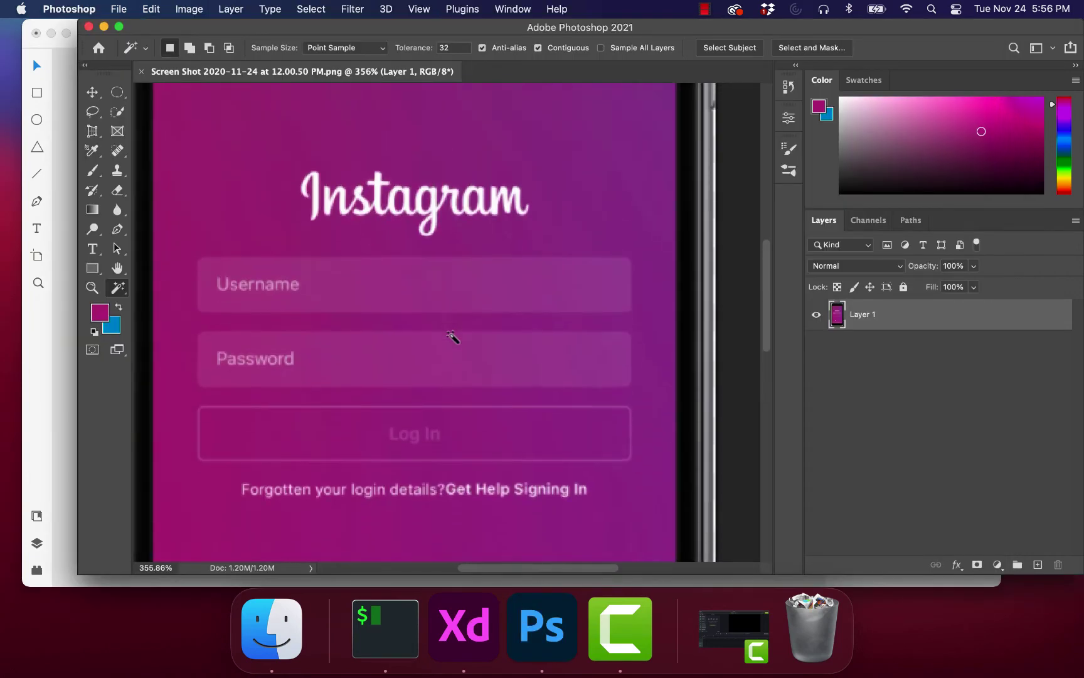
pyautogui.scroll(-3, 450, 336)
pyautogui.scroll(-4, 451, 336)
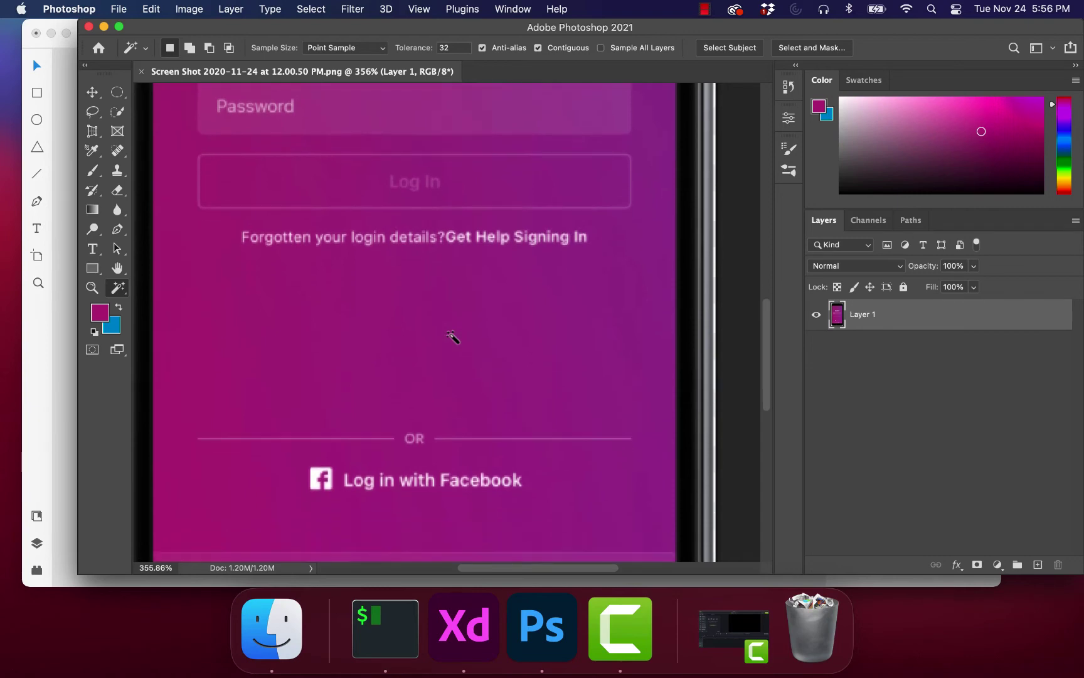
pyautogui.click(462, 604)
pyautogui.scroll(5, 424, 457)
pyautogui.scroll(1, 421, 403)
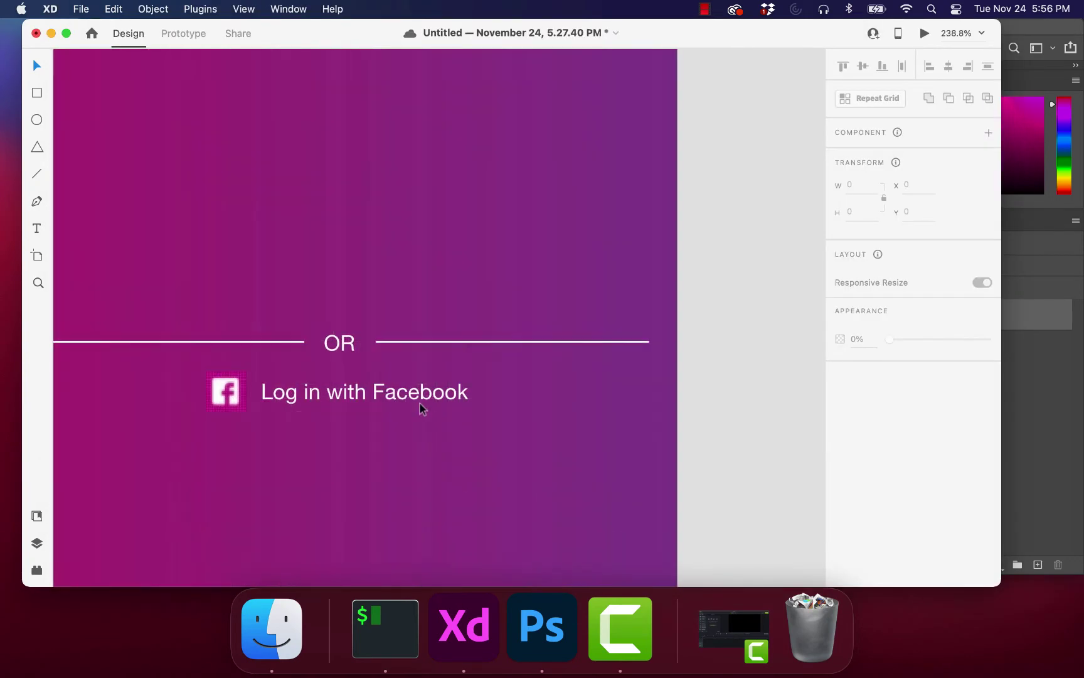
pyautogui.doubleClick(364, 394)
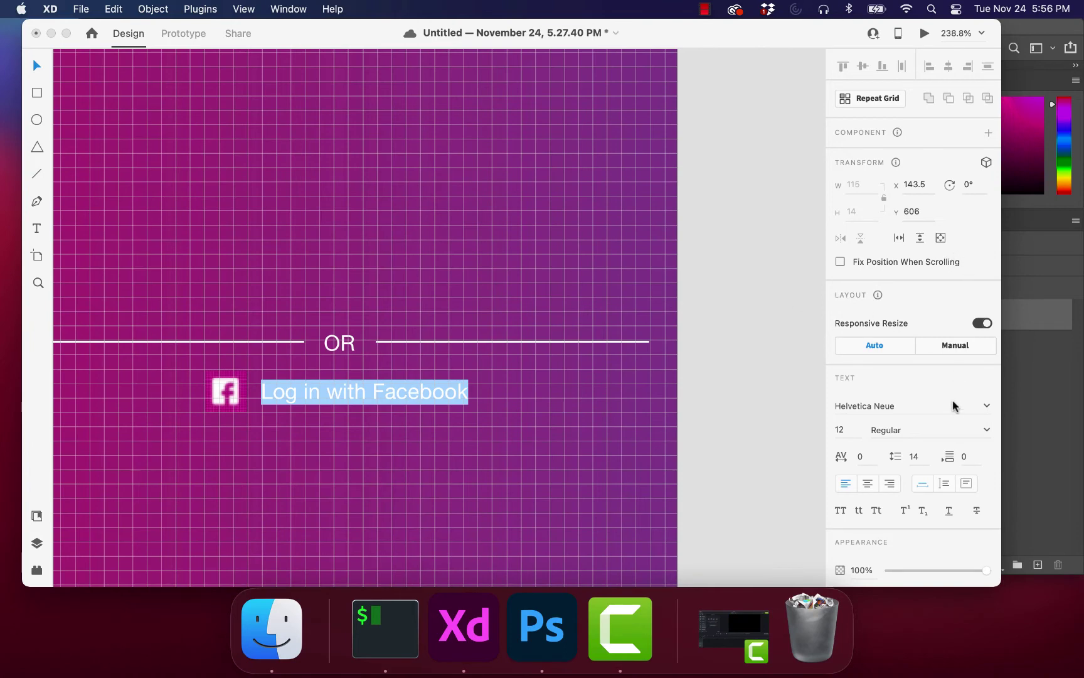
pyautogui.click(983, 431)
pyautogui.click(885, 367)
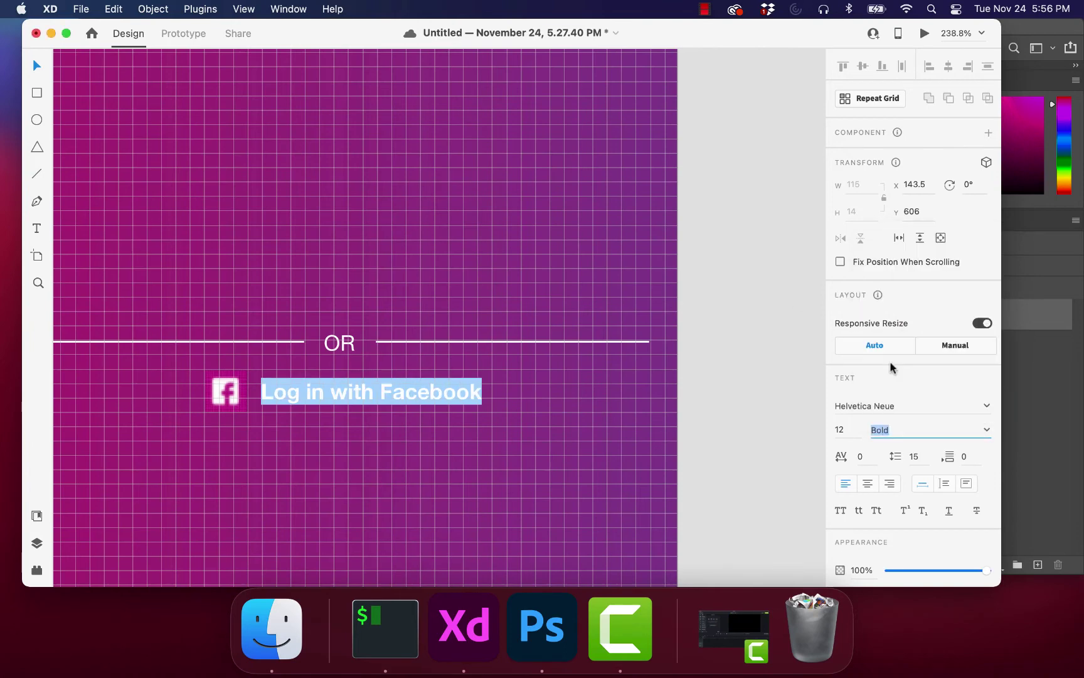
pyautogui.press('Escape')
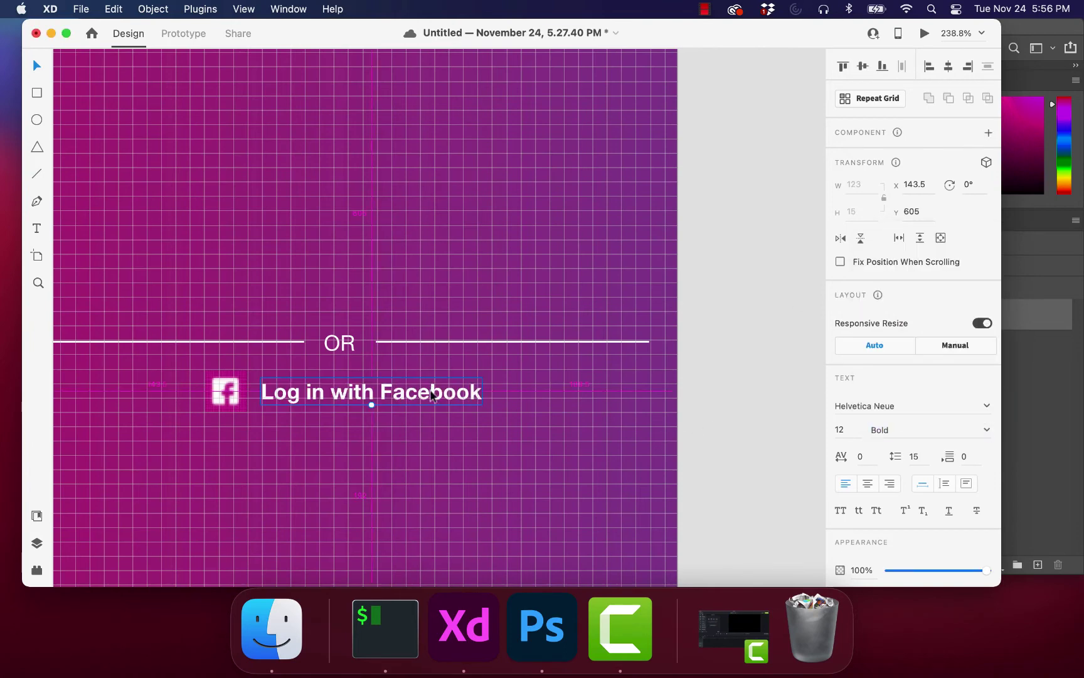
# Step: Duplicate the Facebook login text straight up to about Y 433 and set the copy's font weight to Regular
pyautogui.moveTo(431, 394); pyautogui.dragTo(443, 83)
pyautogui.doubleClick(444, 82)
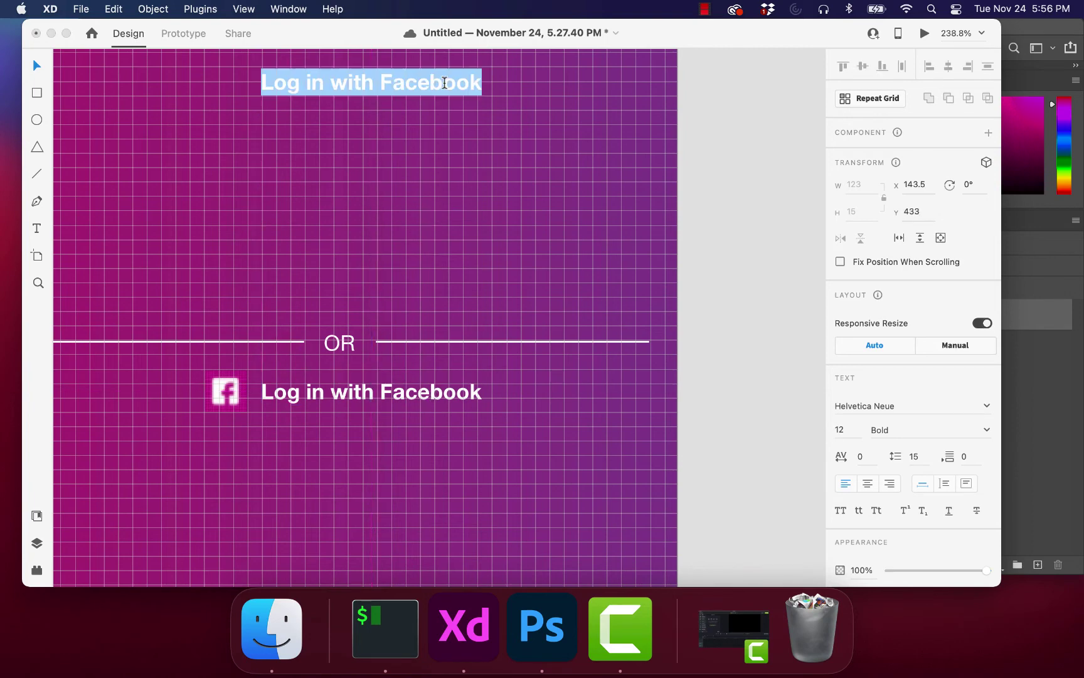
pyautogui.click(976, 428)
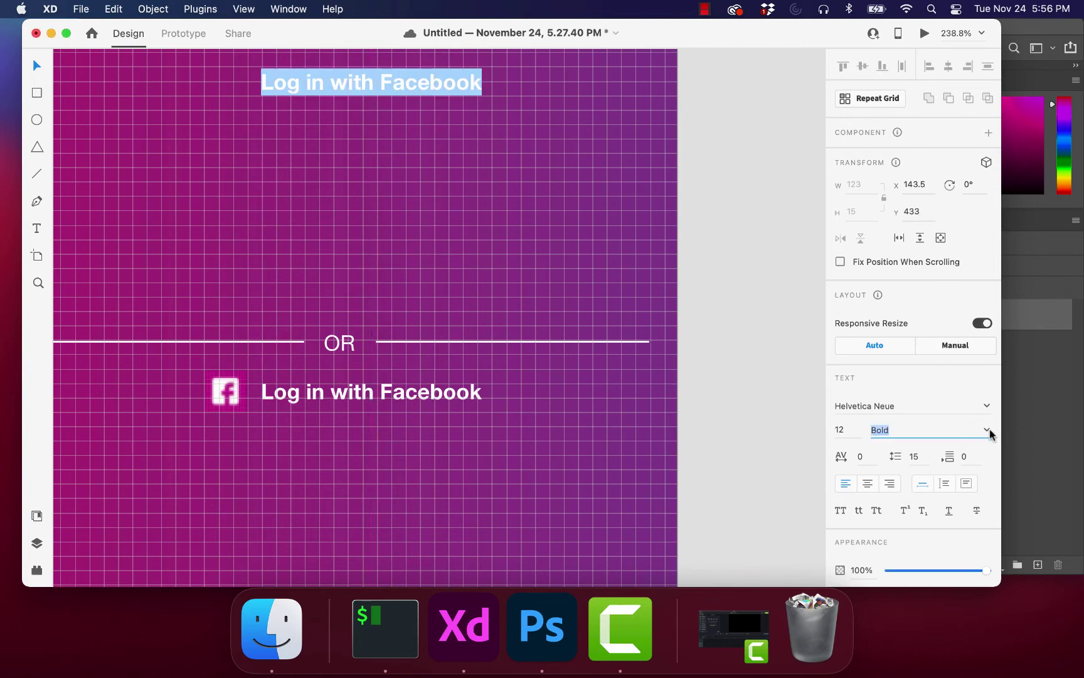
pyautogui.click(988, 432)
pyautogui.click(888, 234)
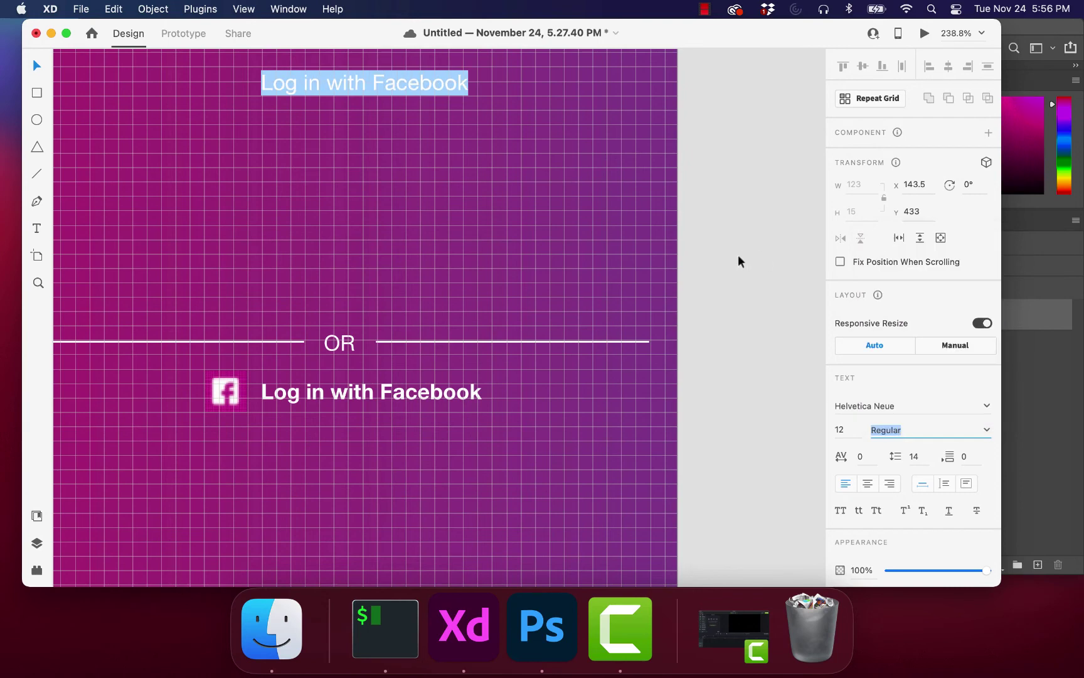
# Step: Check the wording in the Photoshop reference, and replace the copied text in Adobe XD with "Forgotten your log in details? Get help"
pyautogui.click(541, 673)
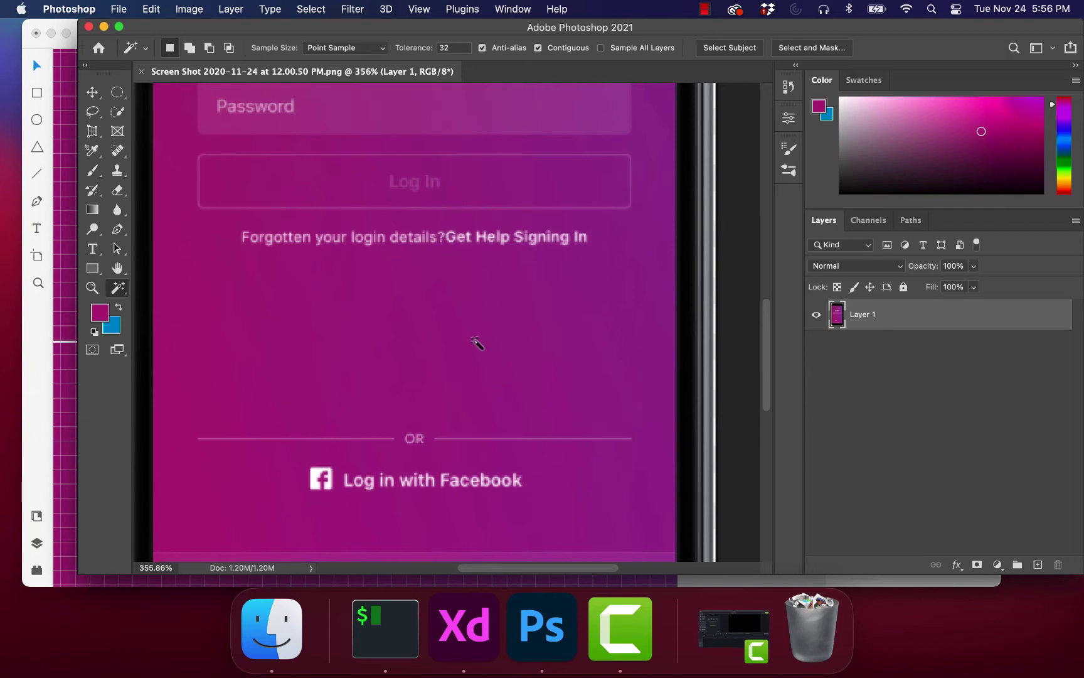
pyautogui.click(463, 626)
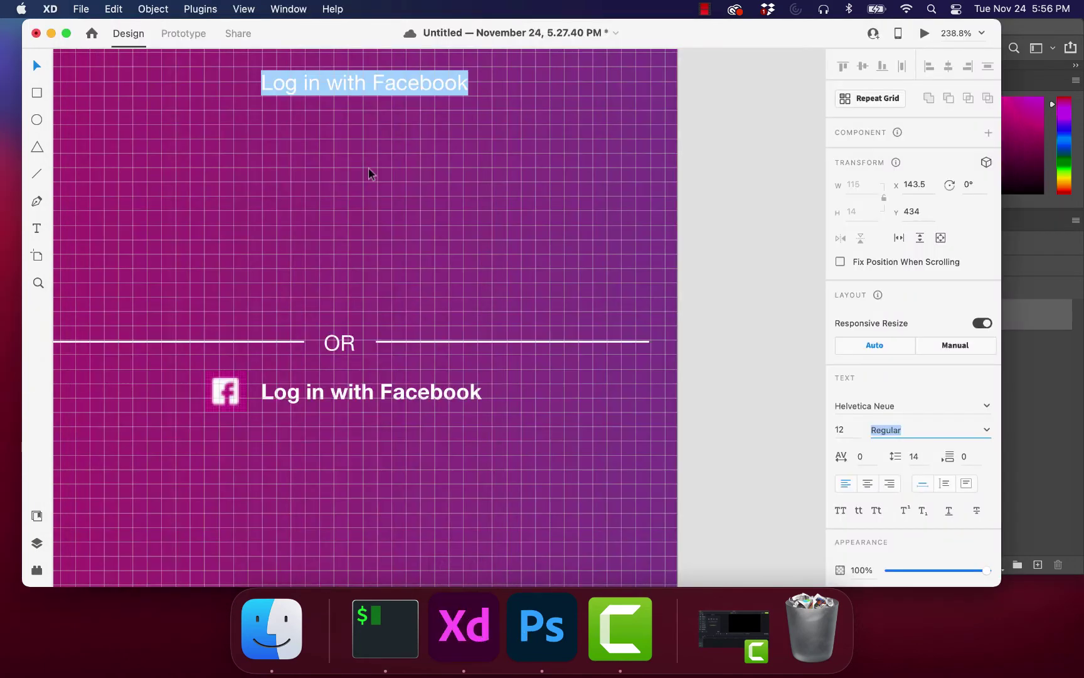
pyautogui.scroll(5, 700, 191)
pyautogui.hscroll(-4, 700, 191)
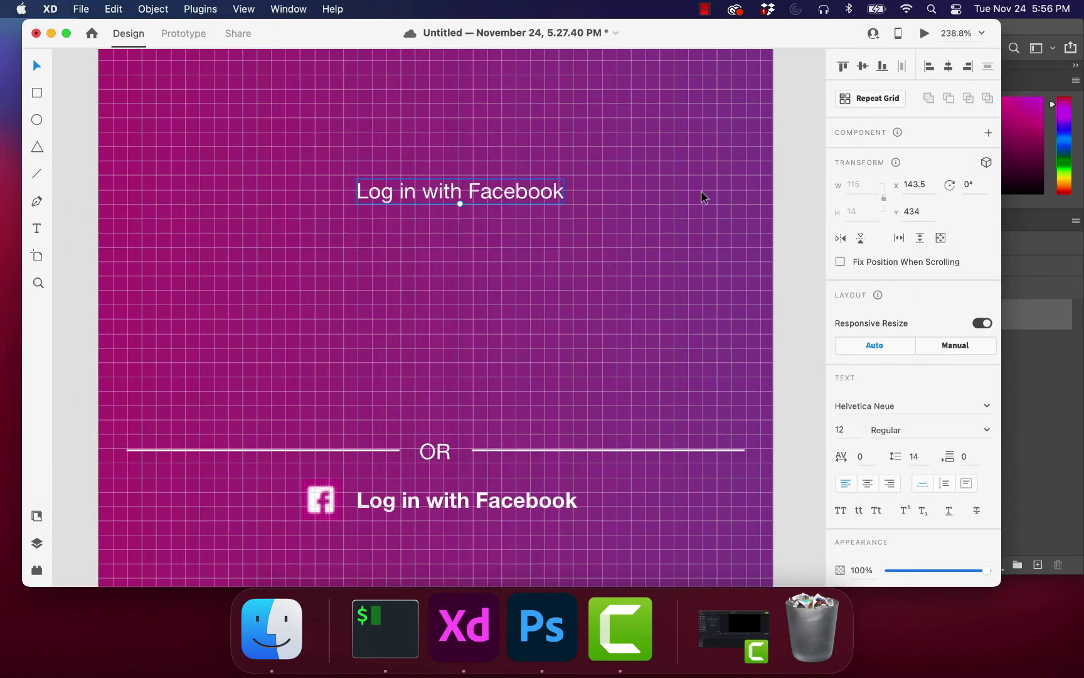
pyautogui.write('Fo')
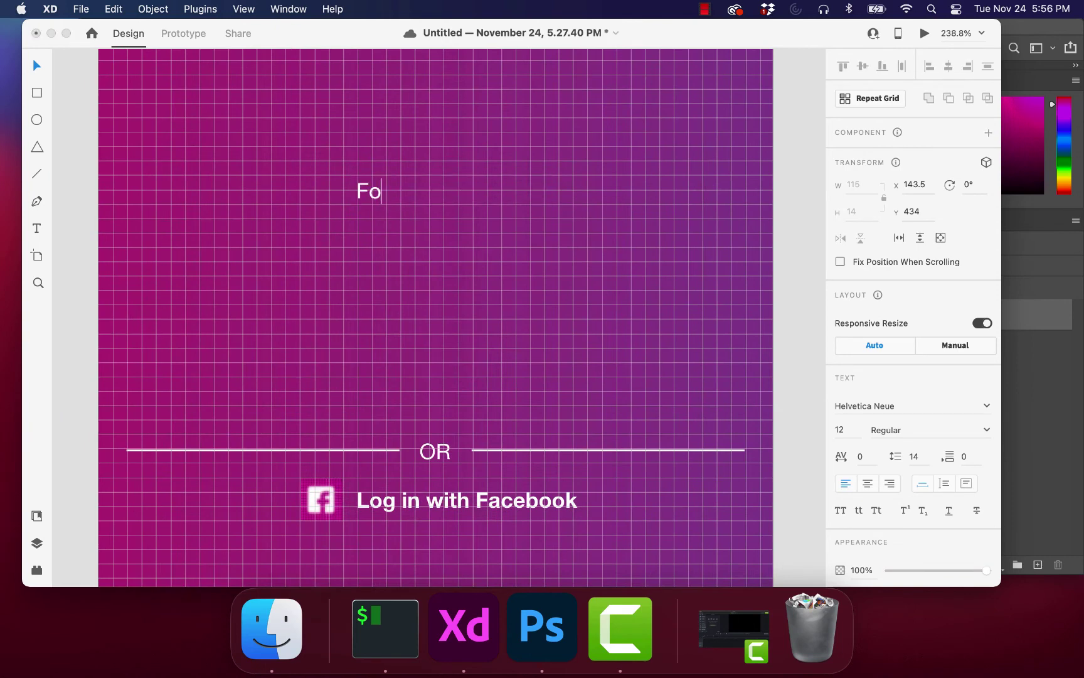
pyautogui.write('rgotten y')
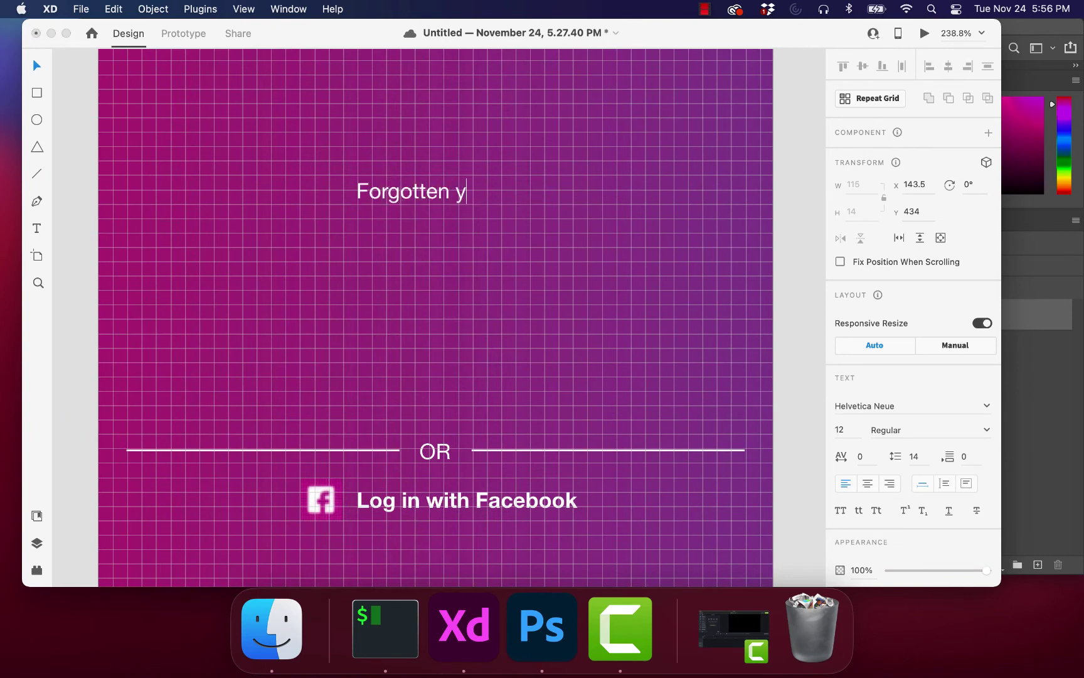
pyautogui.write('our lof')
pyautogui.press('BackSpace')
pyautogui.write('h')
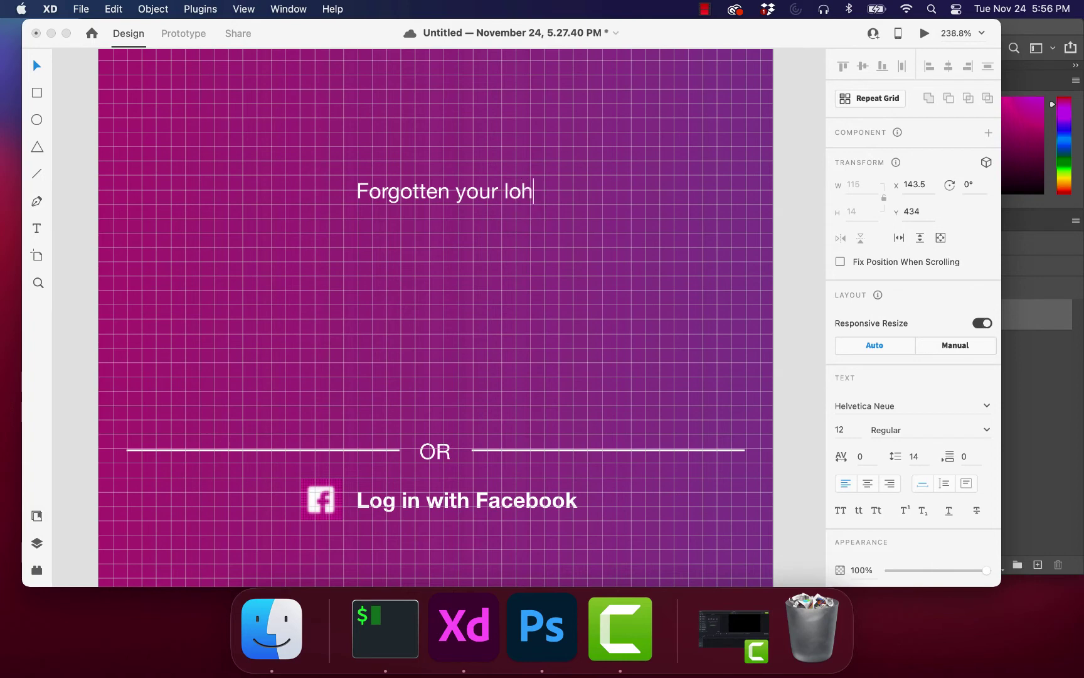
pyautogui.press('BackSpace')
pyautogui.write('g in details')
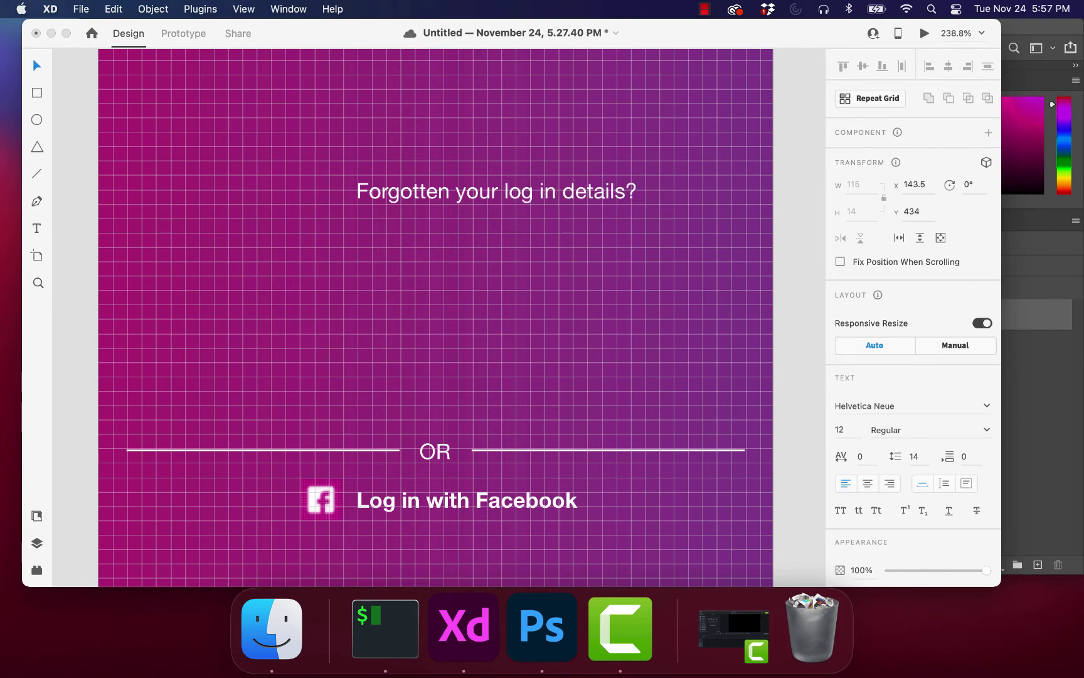
pyautogui.write('? Get he')
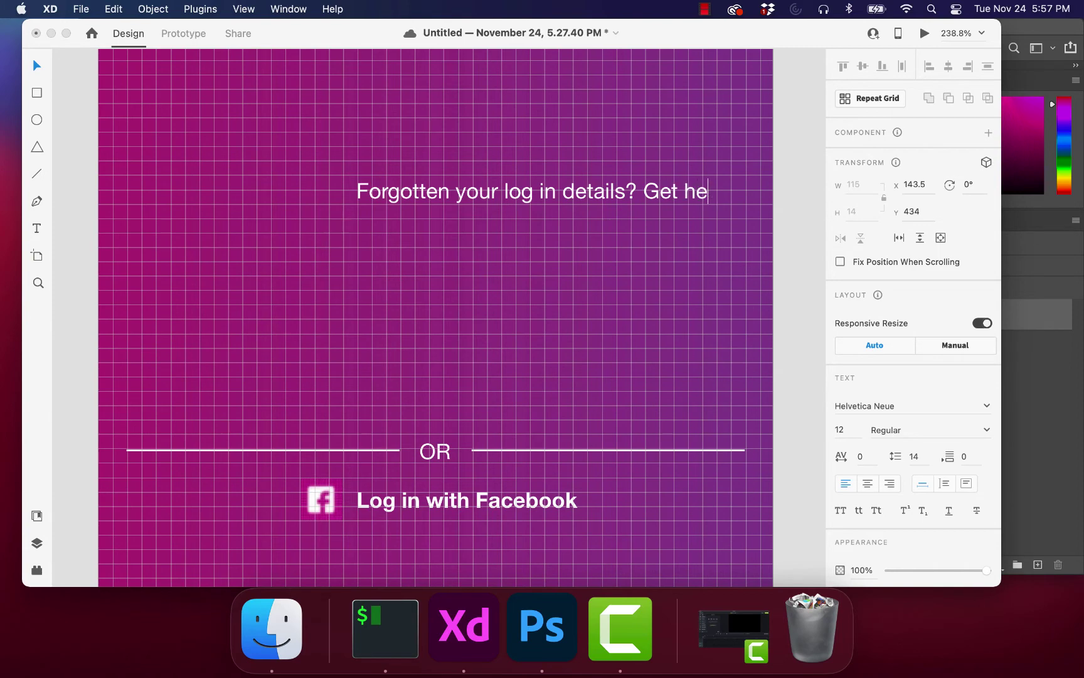
pyautogui.write('lp')
# Step: Recheck the reference wording in Photoshop, and change the line's ending in Adobe XD to "Get Help Signing In"
pyautogui.click(563, 630)
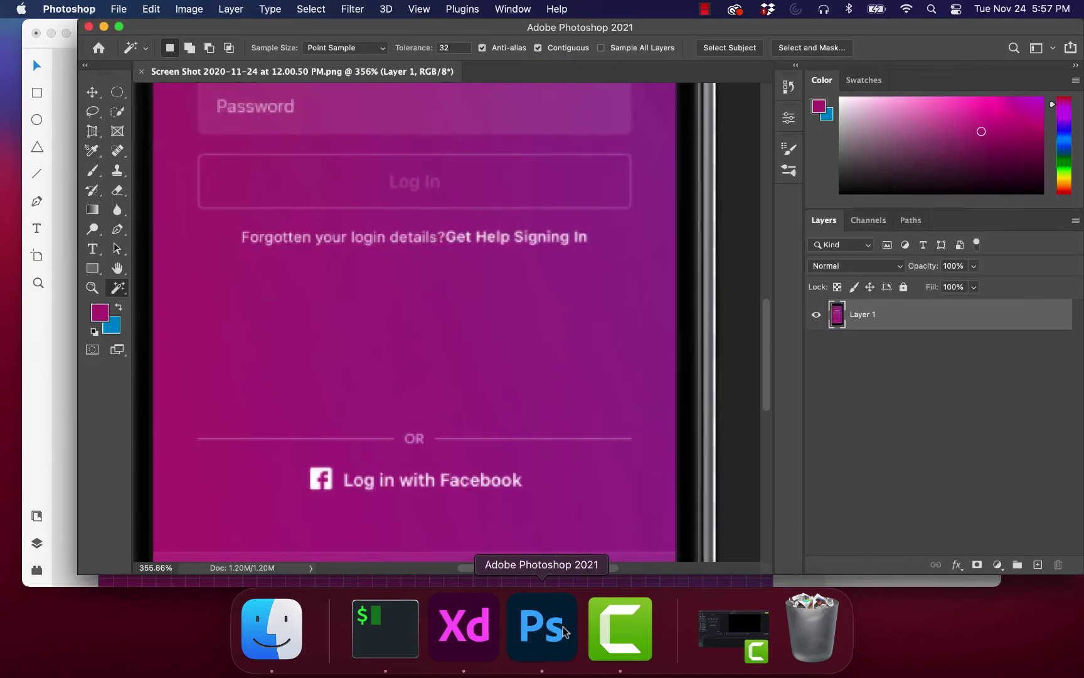
pyautogui.click(465, 628)
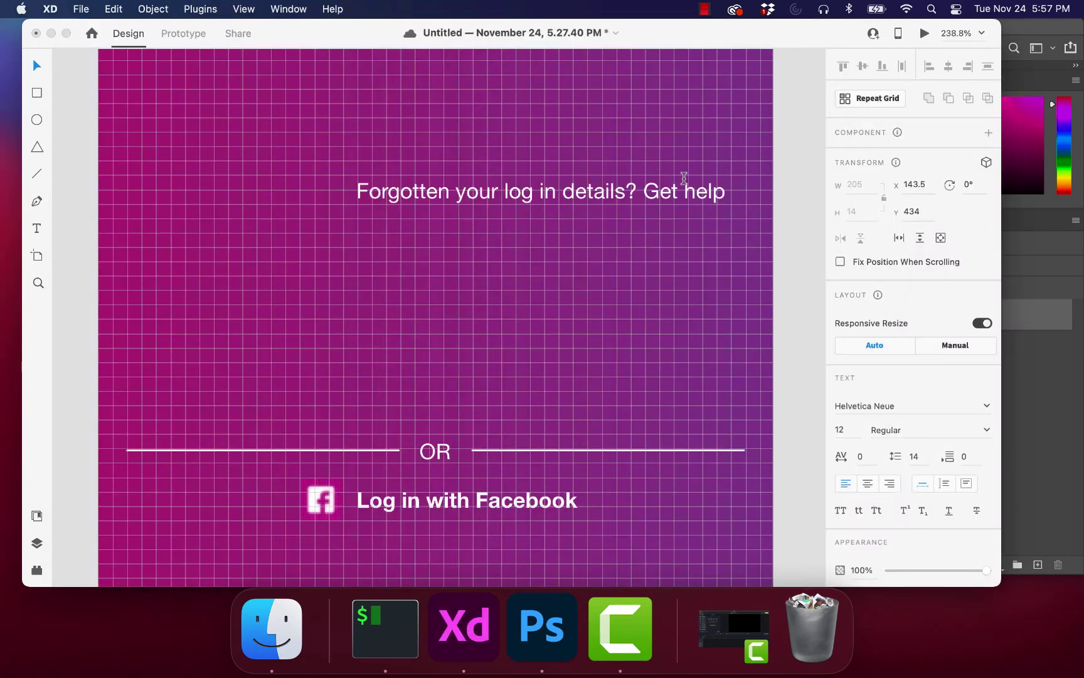
pyautogui.press('BackSpace')
pyautogui.press('BackSpace')
pyautogui.press('BackSpace')
pyautogui.press('BackSpace')
pyautogui.write('Hel')
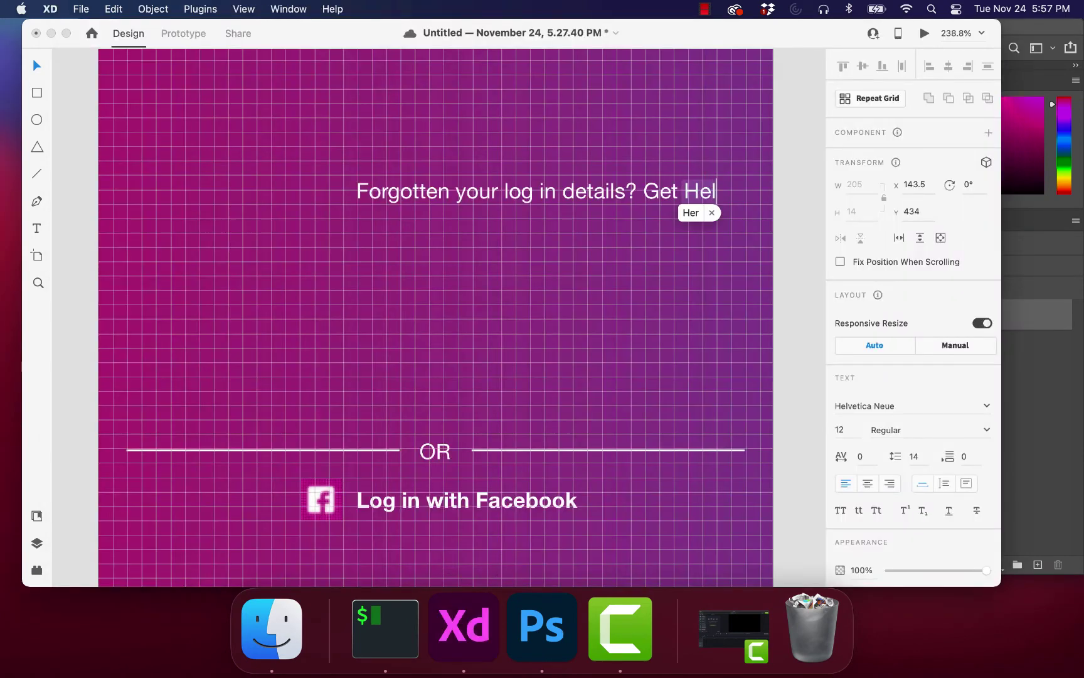
pyautogui.write(' Sign')
pyautogui.press('BackSpace')
pyautogui.press('BackSpace')
pyautogui.press('BackSpace')
pyautogui.press('BackSpace')
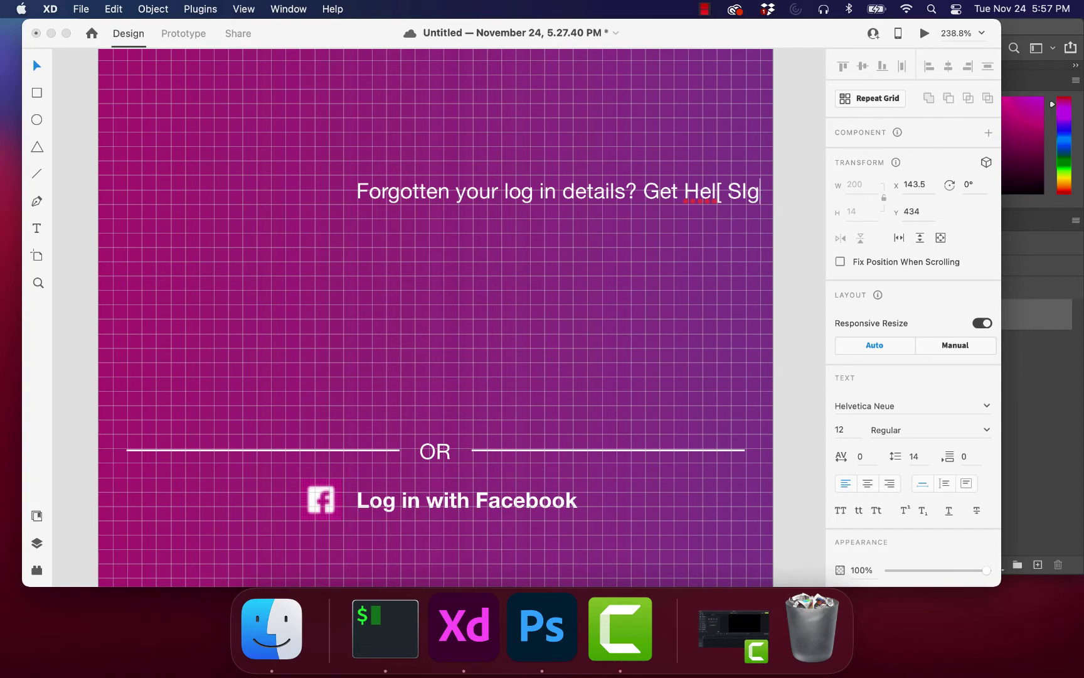
pyautogui.write('p SIgn')
pyautogui.press('BackSpace')
pyautogui.press('BackSpace')
pyautogui.press('BackSpace')
pyautogui.press('BackSpace')
pyautogui.write('gning I')
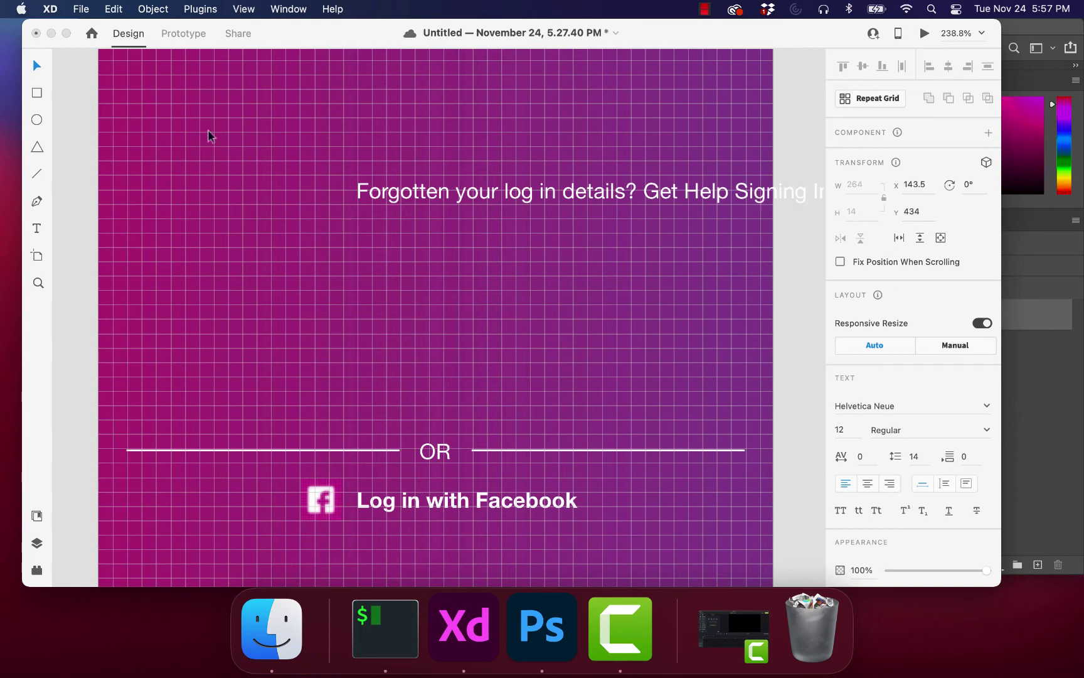
# Step: Center the forgotten login details line horizontally above the OR divider, at X 55.5 and Y 482
pyautogui.moveTo(426, 196); pyautogui.dragTo(413, 196)
pyautogui.click(37, 71)
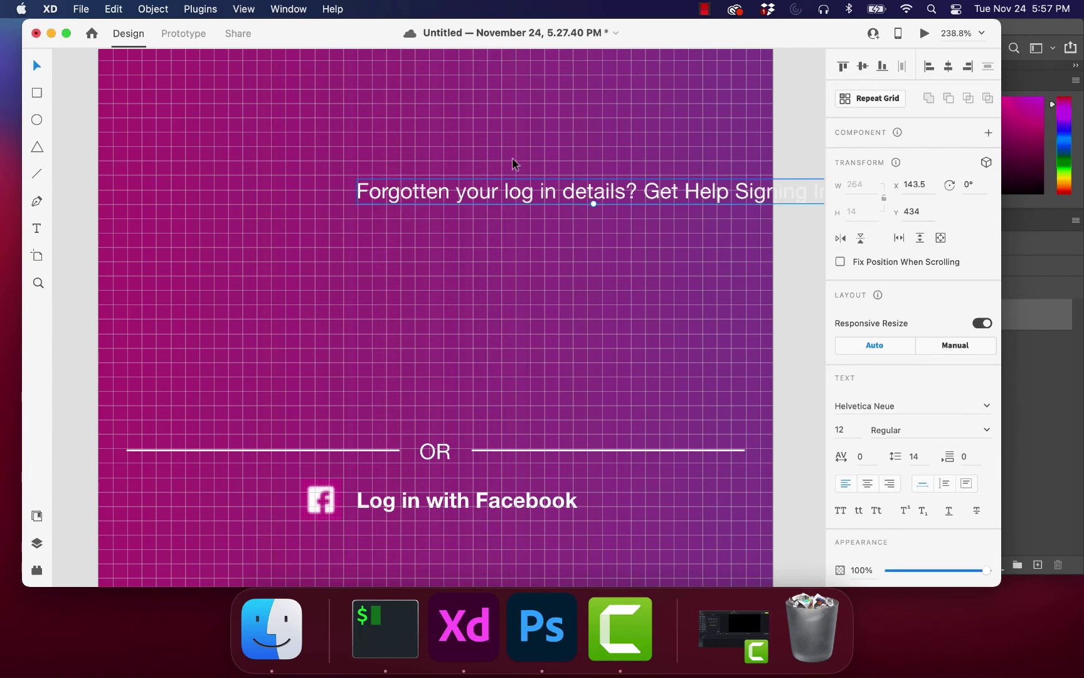
pyautogui.moveTo(544, 196); pyautogui.dragTo(389, 274)
pyautogui.scroll(-5, 388, 274)
pyautogui.scroll(5, 387, 274)
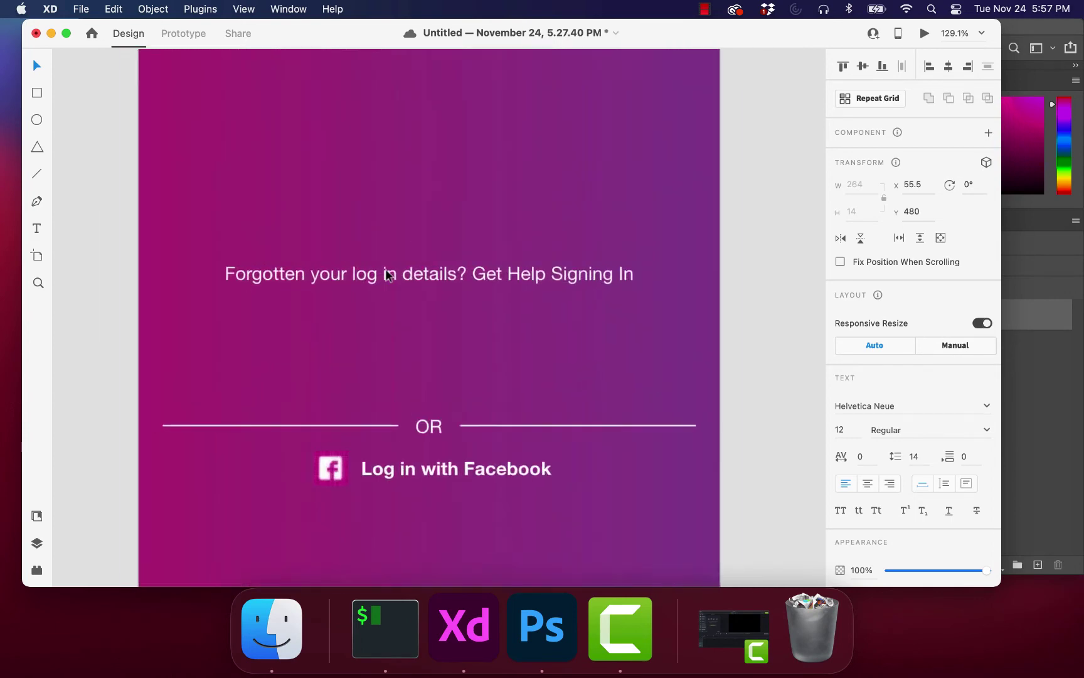
pyautogui.moveTo(387, 274); pyautogui.dragTo(387, 279)
pyautogui.scroll(-6, 388, 280)
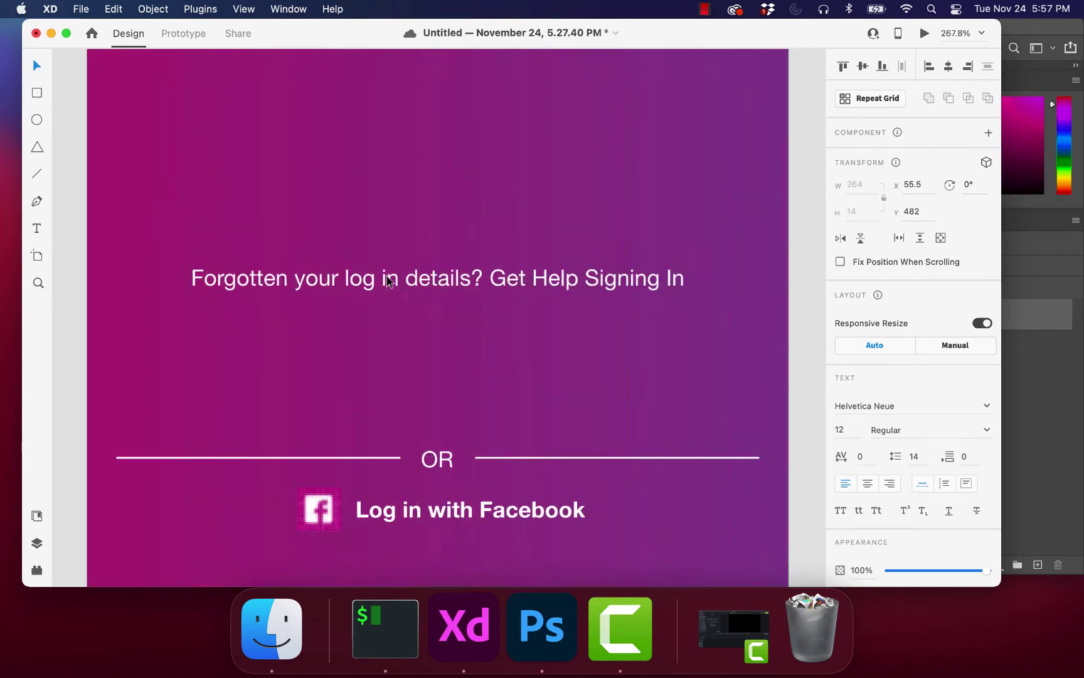
# Step: Compare the forgotten login details line's wording, weight and placement in Adobe XD with the Photoshop reference
pyautogui.scroll(-3, 388, 280)
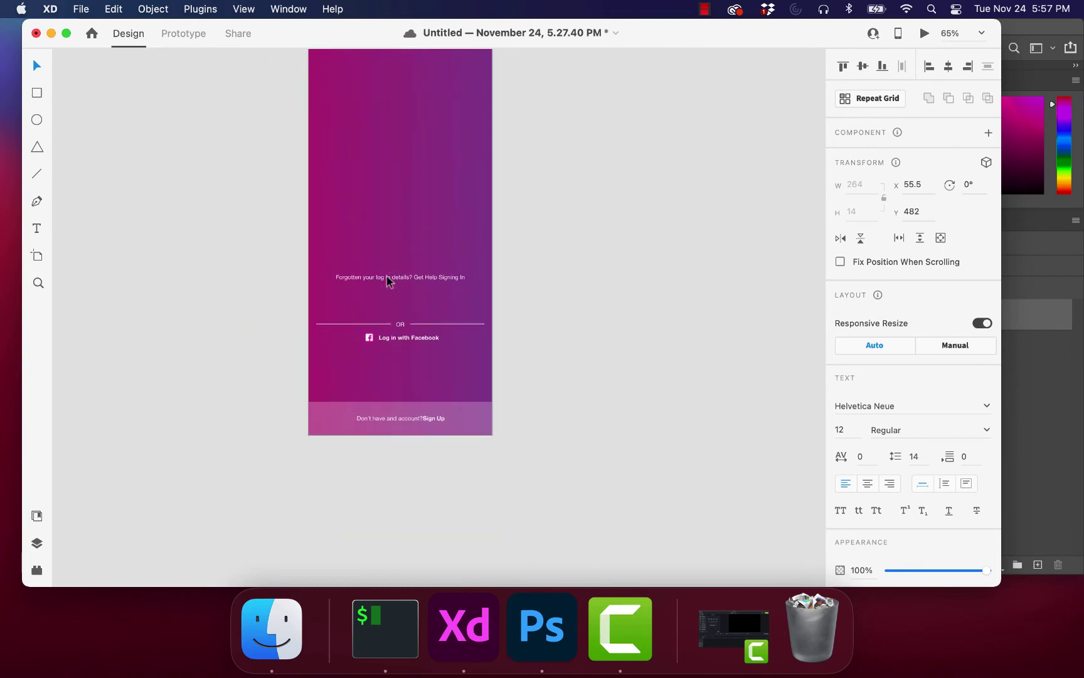
pyautogui.scroll(5, 387, 280)
pyautogui.click(540, 603)
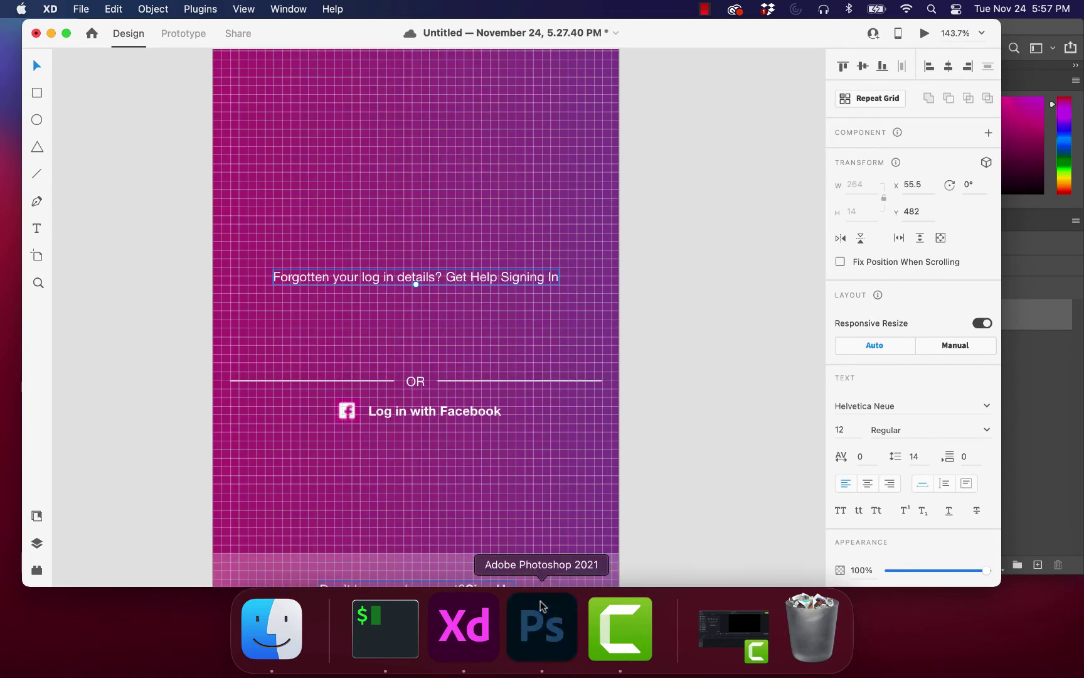
pyautogui.click(478, 612)
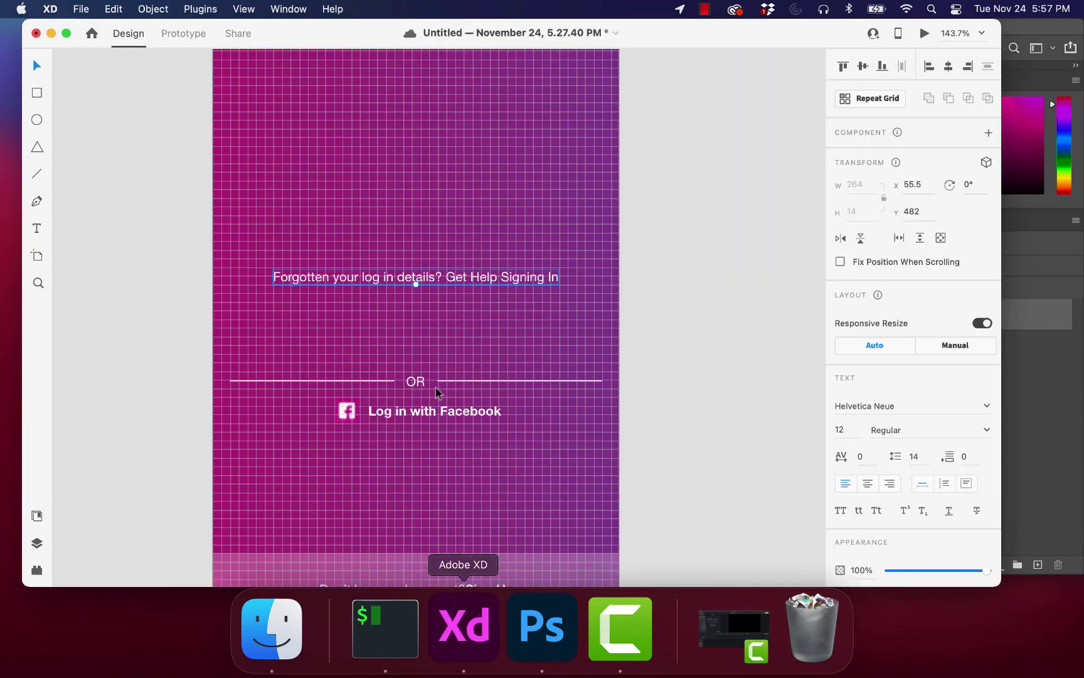
pyautogui.scroll(-3, 436, 376)
pyautogui.scroll(5, 435, 369)
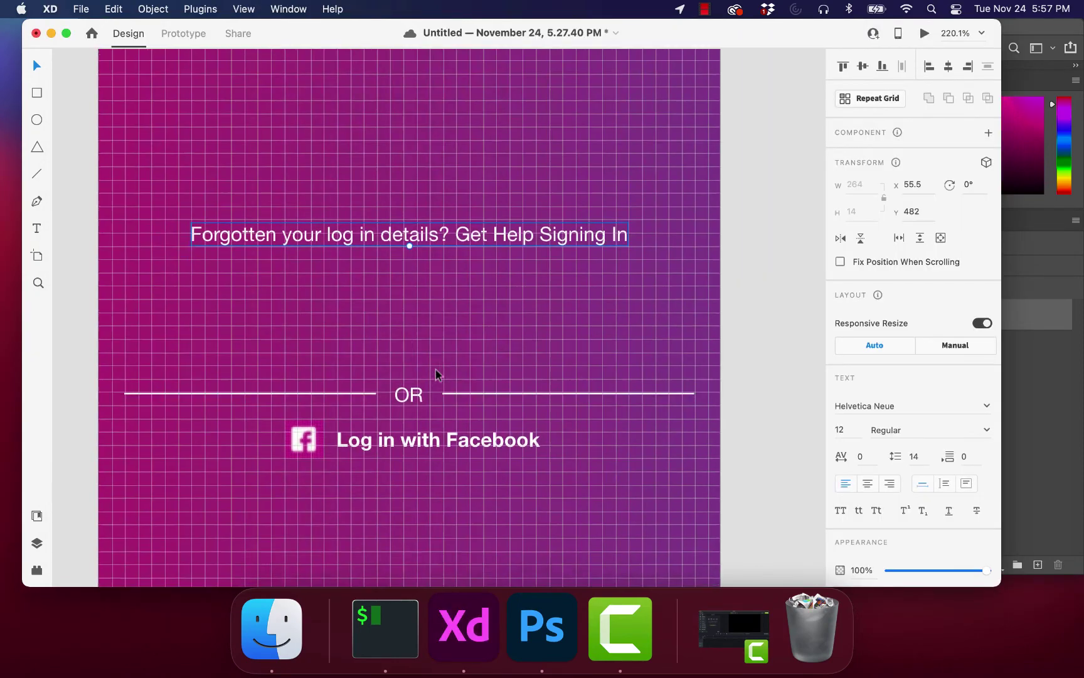
pyautogui.doubleClick(437, 291)
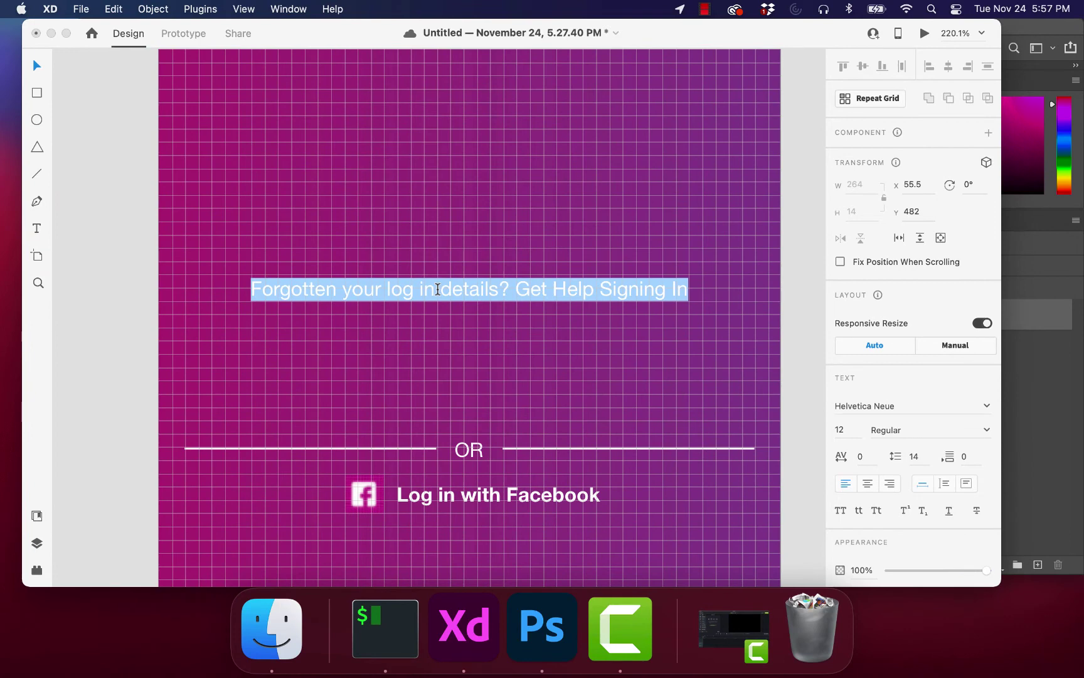
pyautogui.click(439, 292)
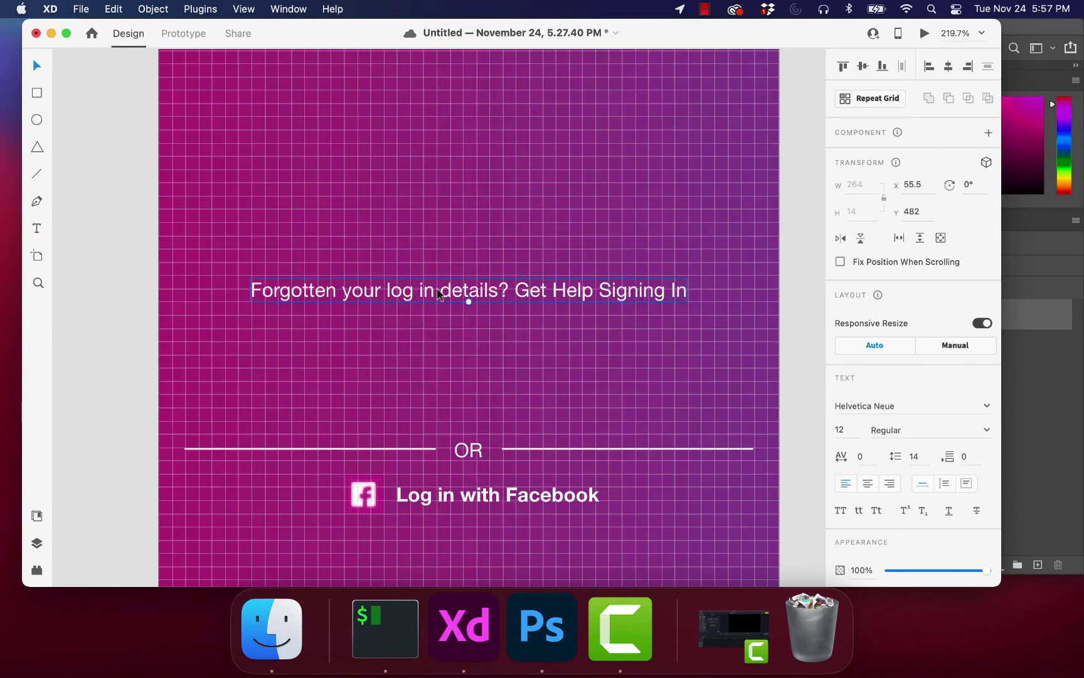
pyautogui.press('Escape')
pyautogui.press('cmd+0')
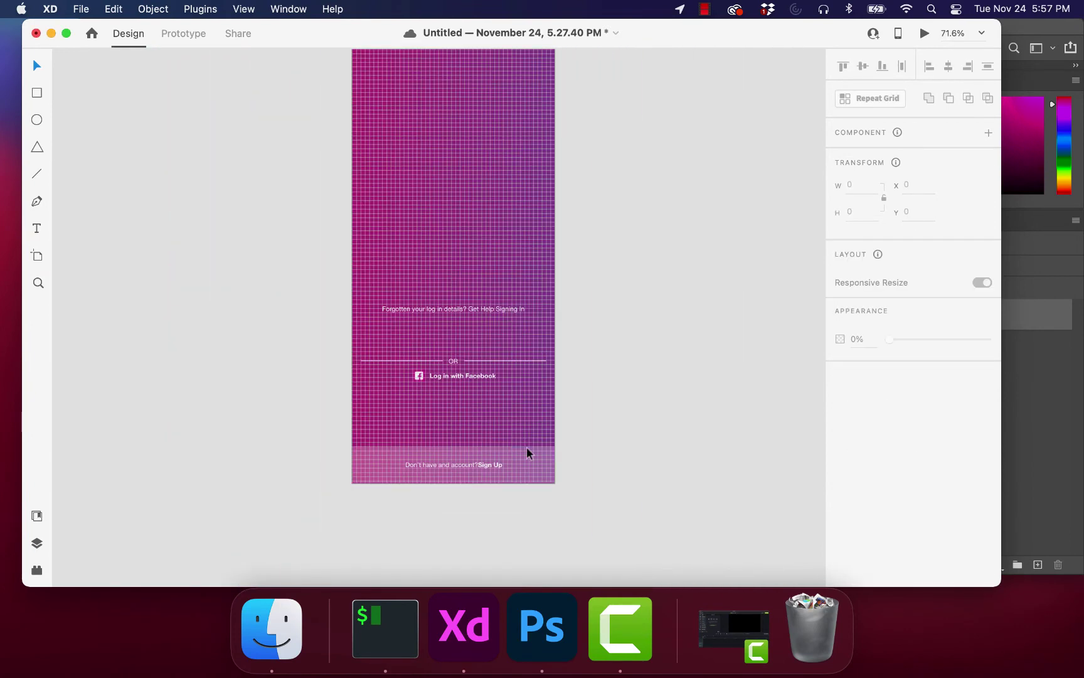
pyautogui.click(545, 610)
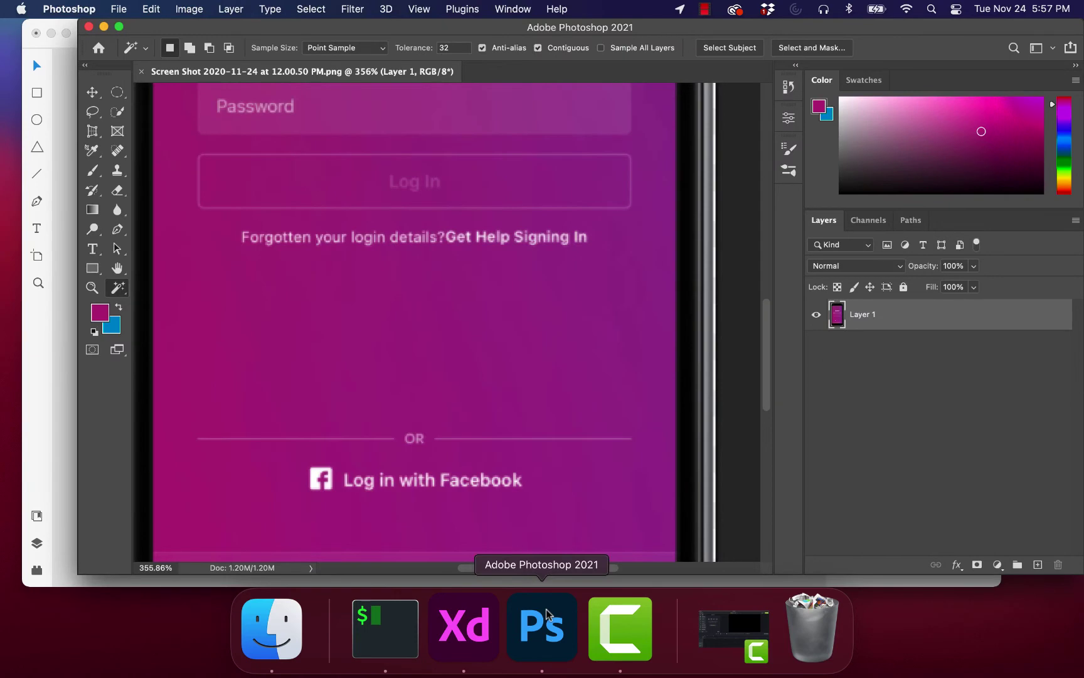
pyautogui.click(461, 607)
pyautogui.scroll(3, 234, 299)
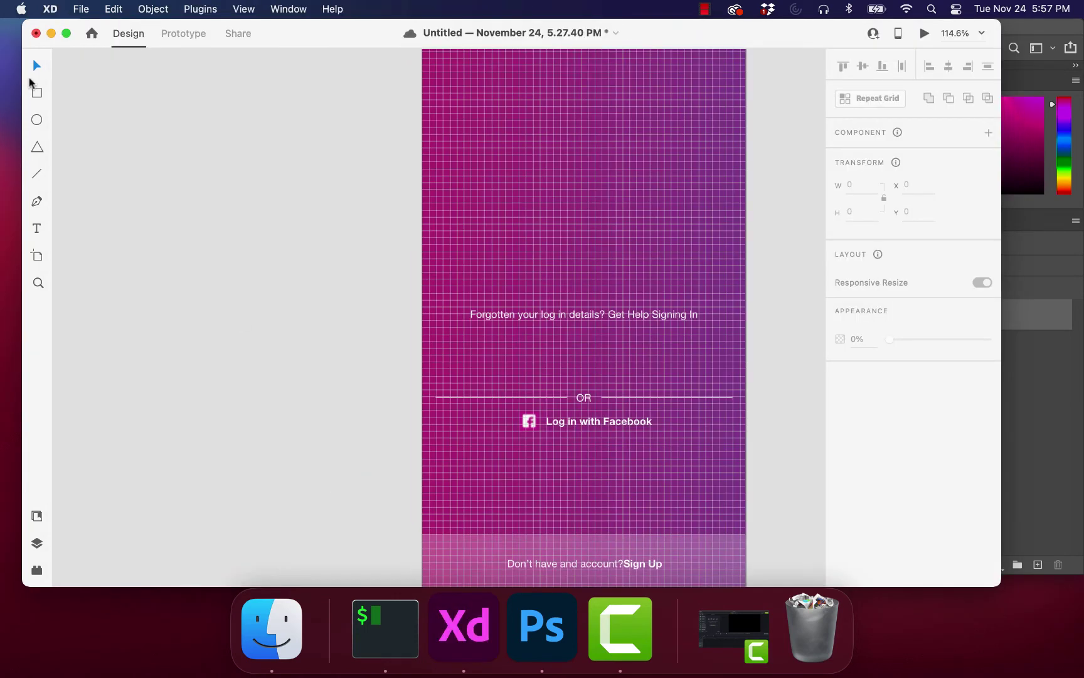
# Step: Draw a 344 by 48 rectangle above the forgotten login details line and place it at X 15.5, Y 424
pyautogui.click(36, 93)
pyautogui.moveTo(438, 252)
pyautogui.mouseDown()
pyautogui.moveTo(598, 251)
pyautogui.moveTo(685, 286)
pyautogui.moveTo(734, 283)
pyautogui.moveTo(733, 292)
pyautogui.mouseUp()
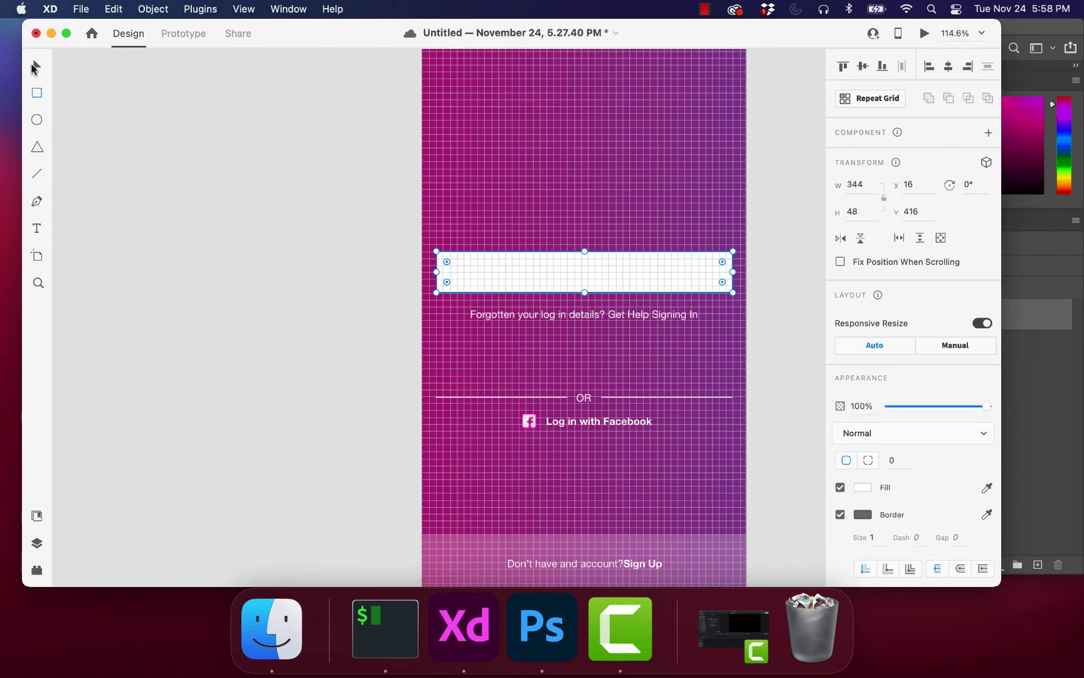
pyautogui.moveTo(533, 269); pyautogui.dragTo(527, 278)
pyautogui.click(364, 331)
# Step: Turn off the rectangle's border, and check the Log In button's styling in the Photoshop reference before returning to Adobe XD
pyautogui.scroll(-2, 364, 331)
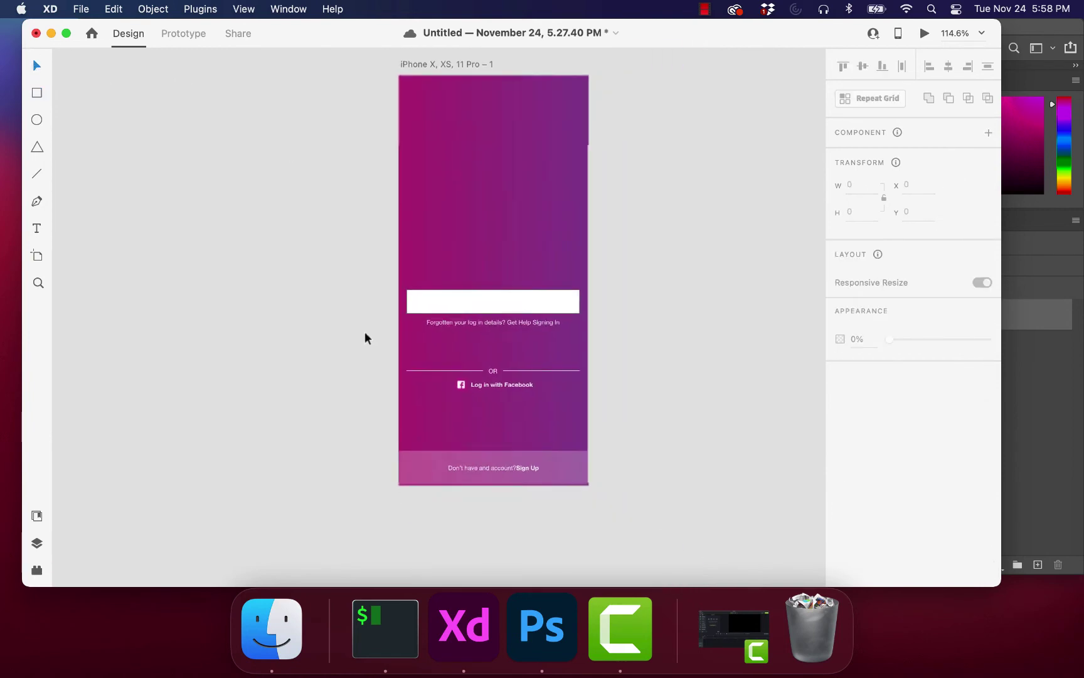
pyautogui.scroll(6, 364, 316)
pyautogui.hscroll(5, 483, 295)
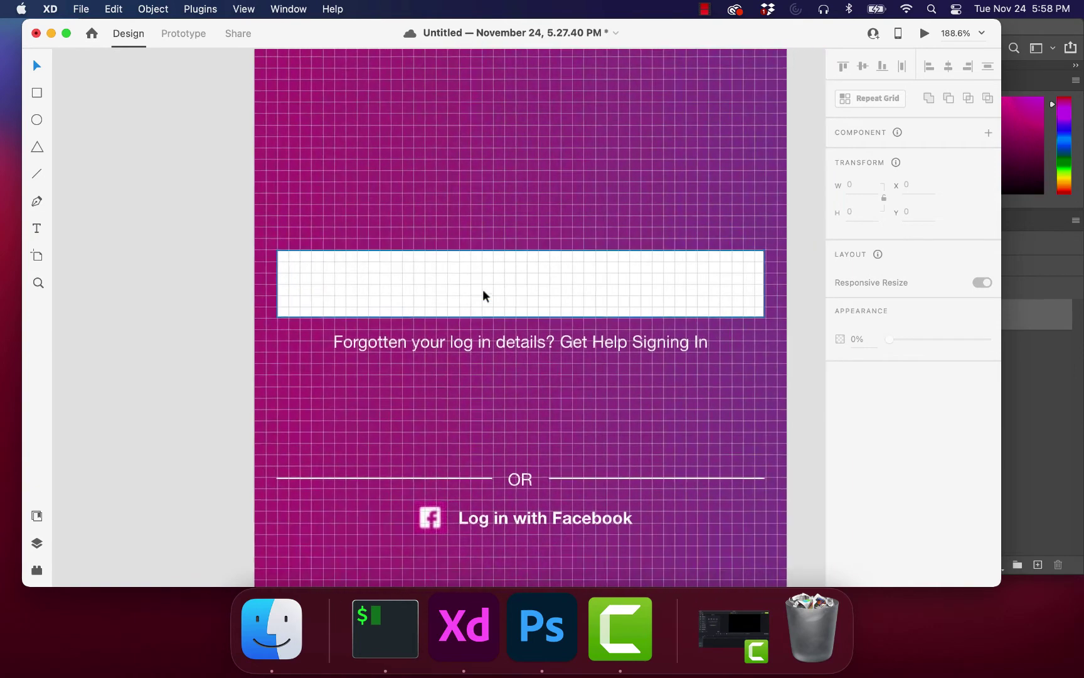
pyautogui.click(483, 289)
pyautogui.click(839, 514)
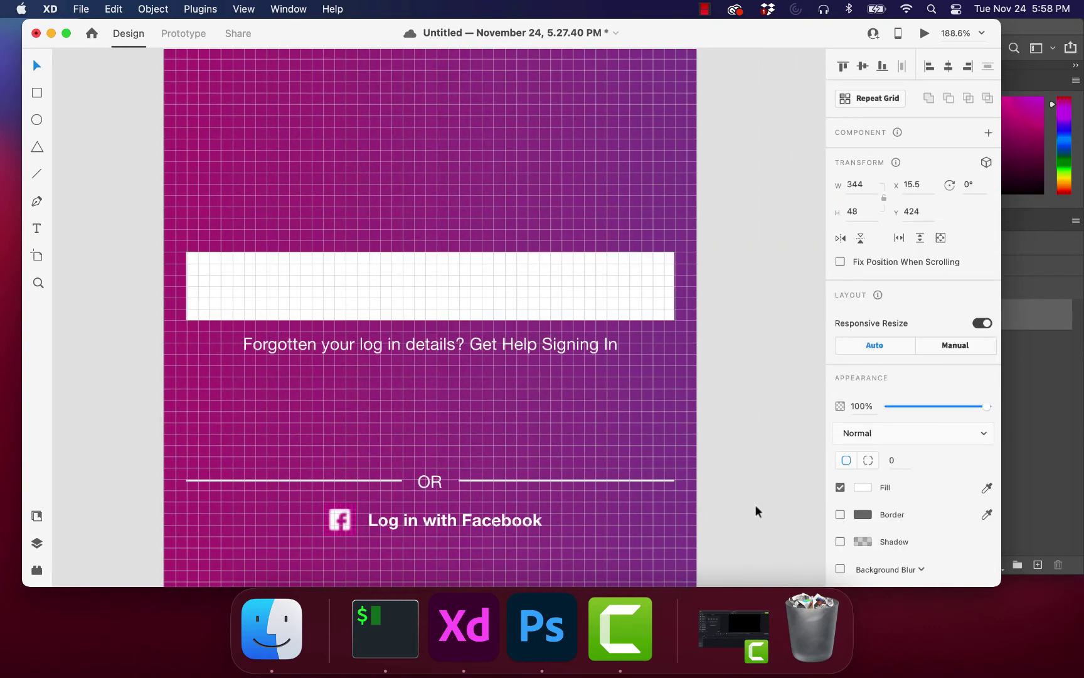
pyautogui.click(755, 505)
pyautogui.click(560, 617)
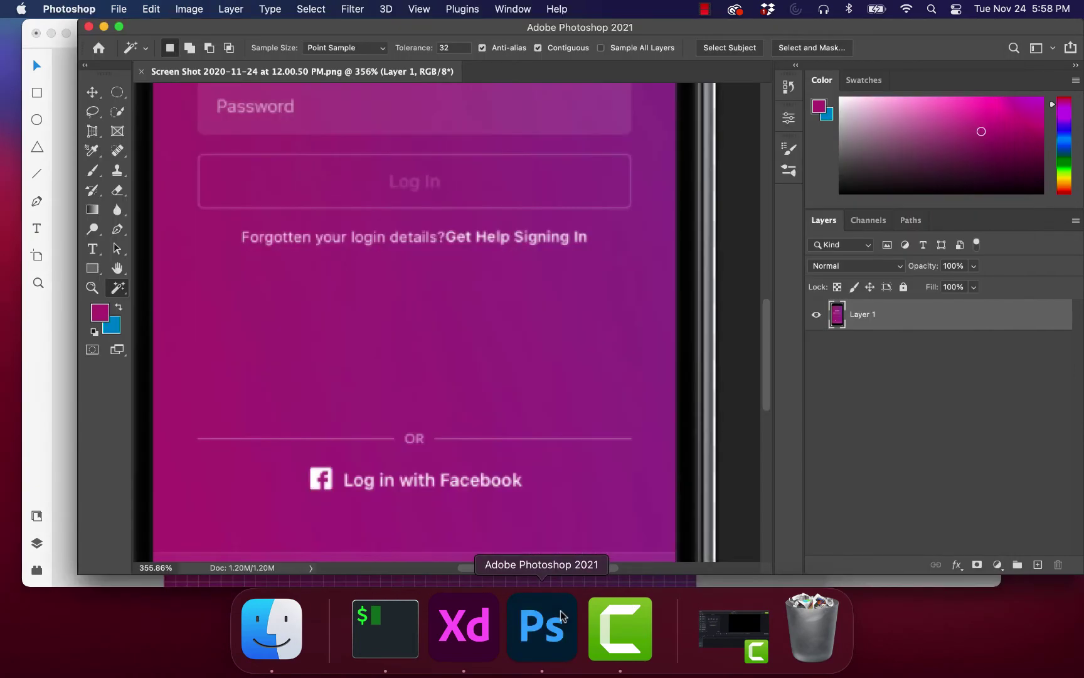
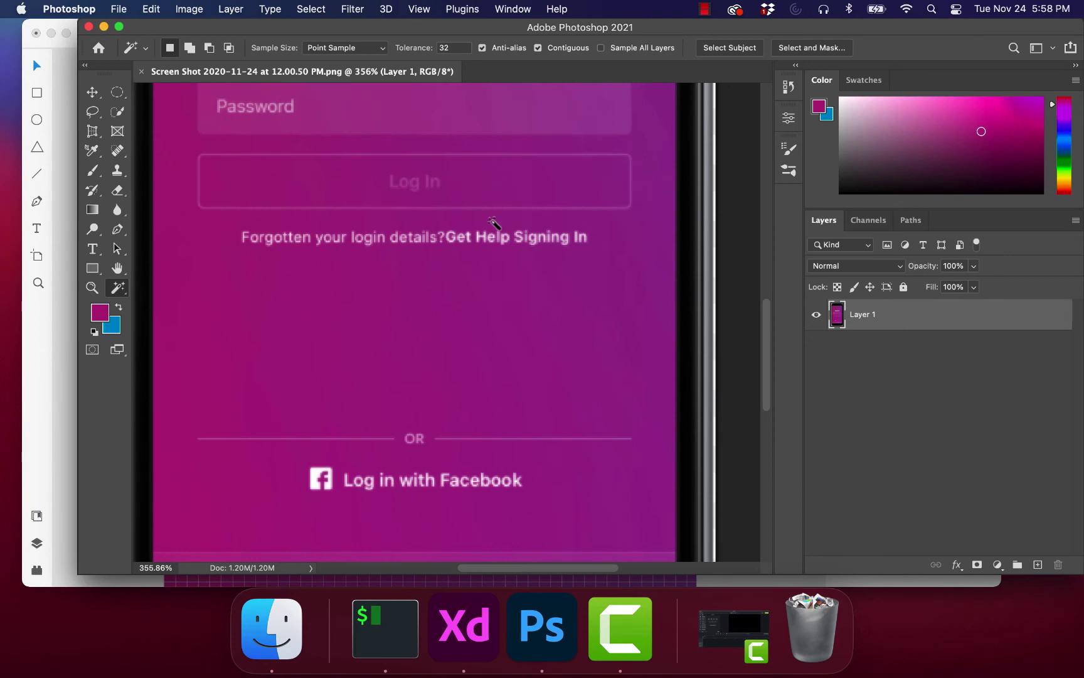
pyautogui.click(458, 633)
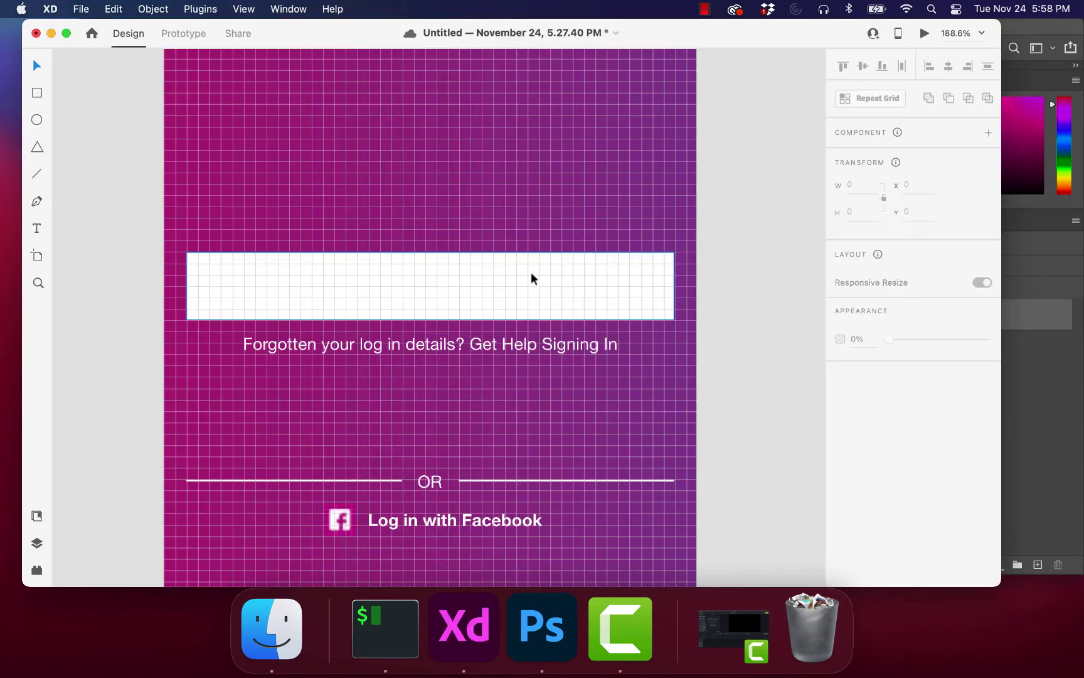
# Step: Remove the rectangle's fill and give it a white #FFFFFF border
pyautogui.click(467, 300)
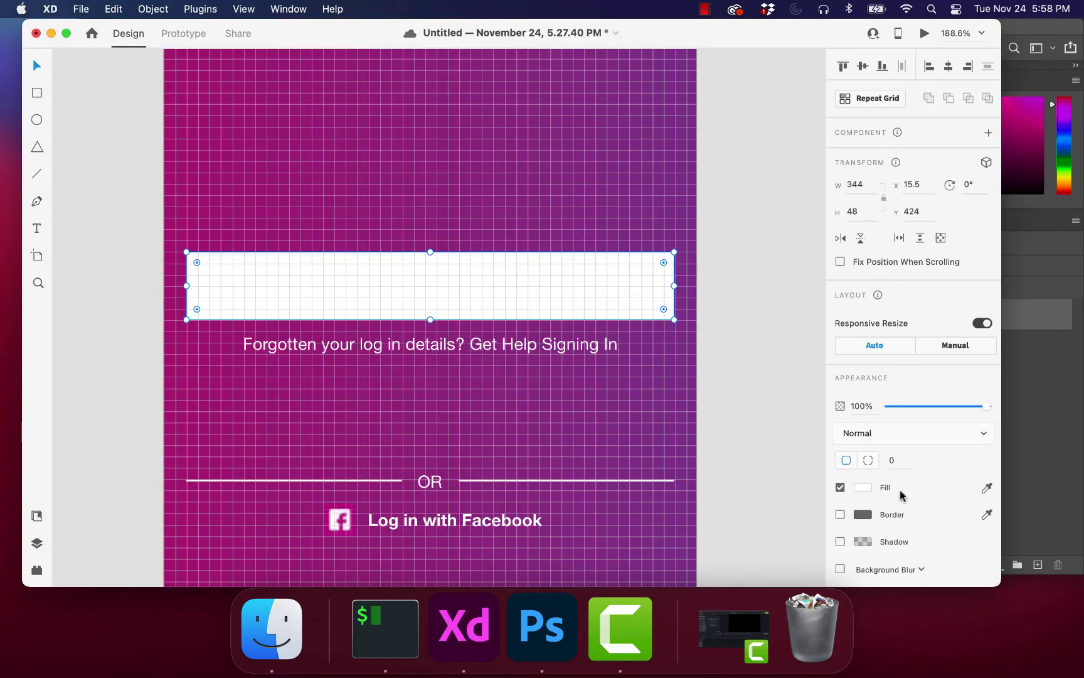
pyautogui.click(840, 487)
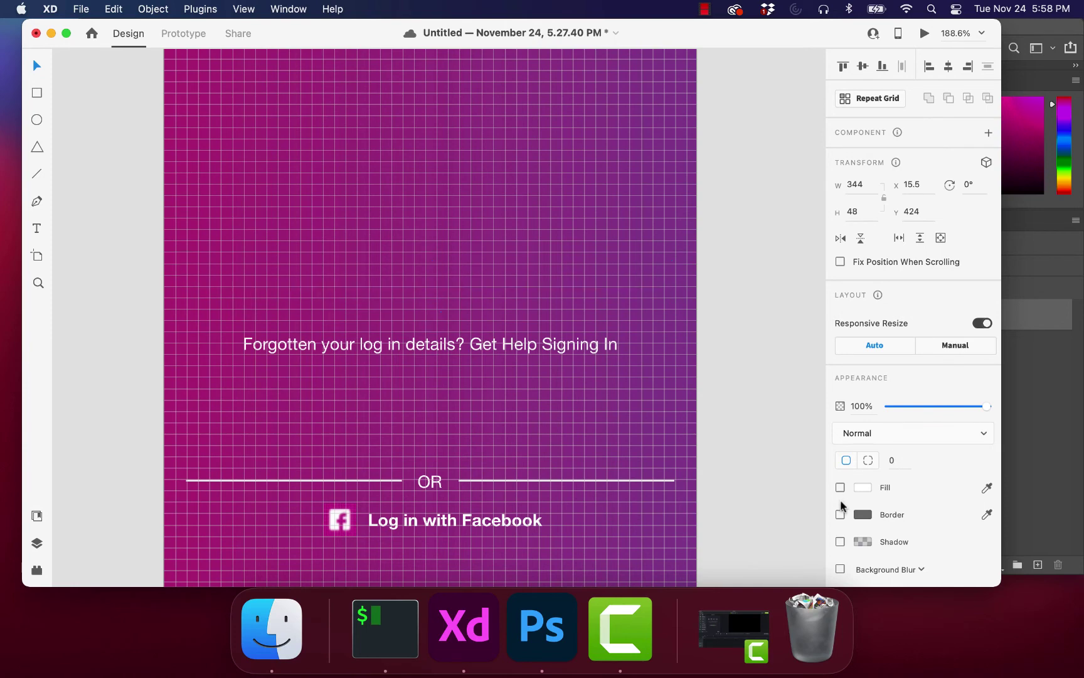
pyautogui.click(840, 514)
pyautogui.click(863, 515)
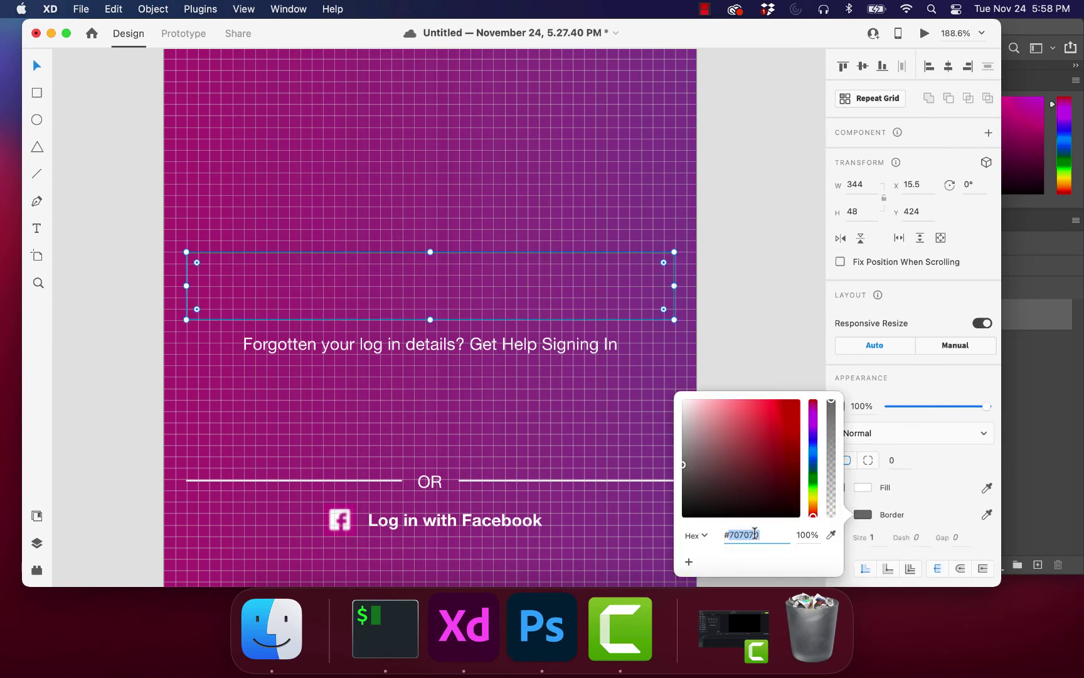
pyautogui.write('ffffff')
pyautogui.press('Return')
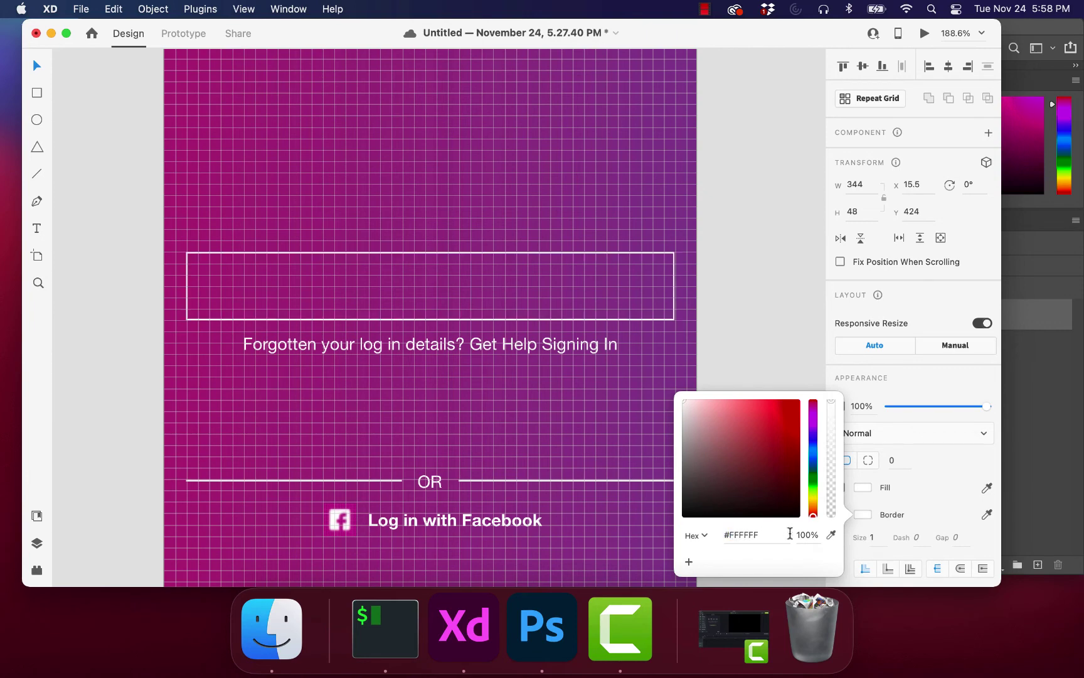
pyautogui.click(951, 462)
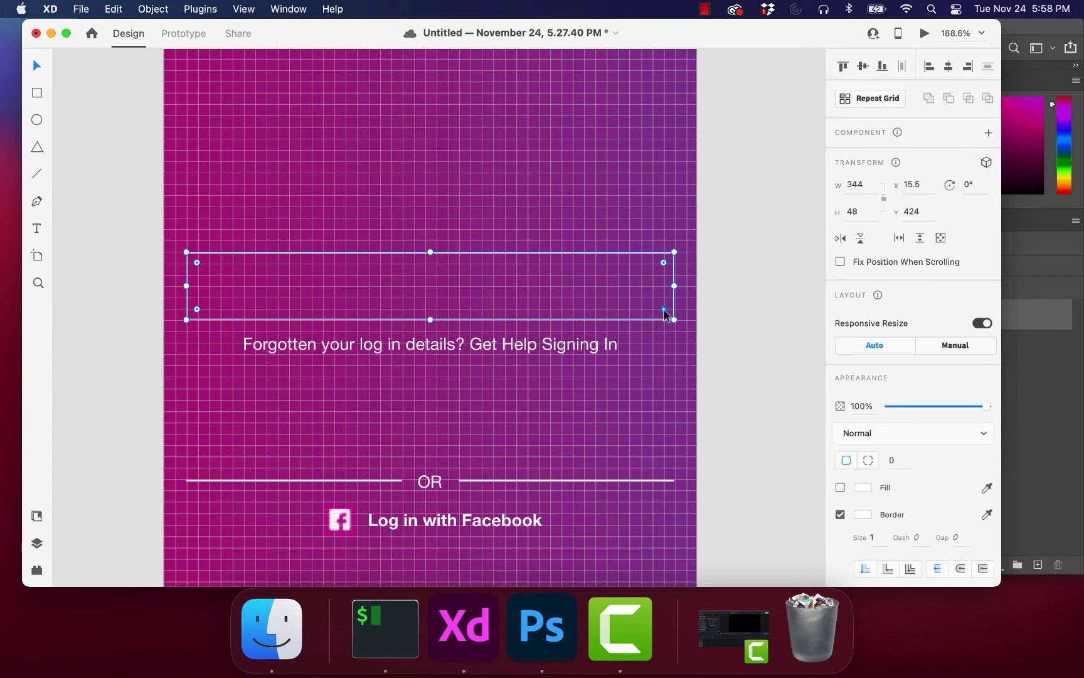
# Step: Round the outlined rectangle's corners to a radius of 9
pyautogui.click(736, 344)
pyautogui.scroll(5, 736, 344)
pyautogui.scroll(2, 737, 344)
pyautogui.hscroll(-2, 736, 344)
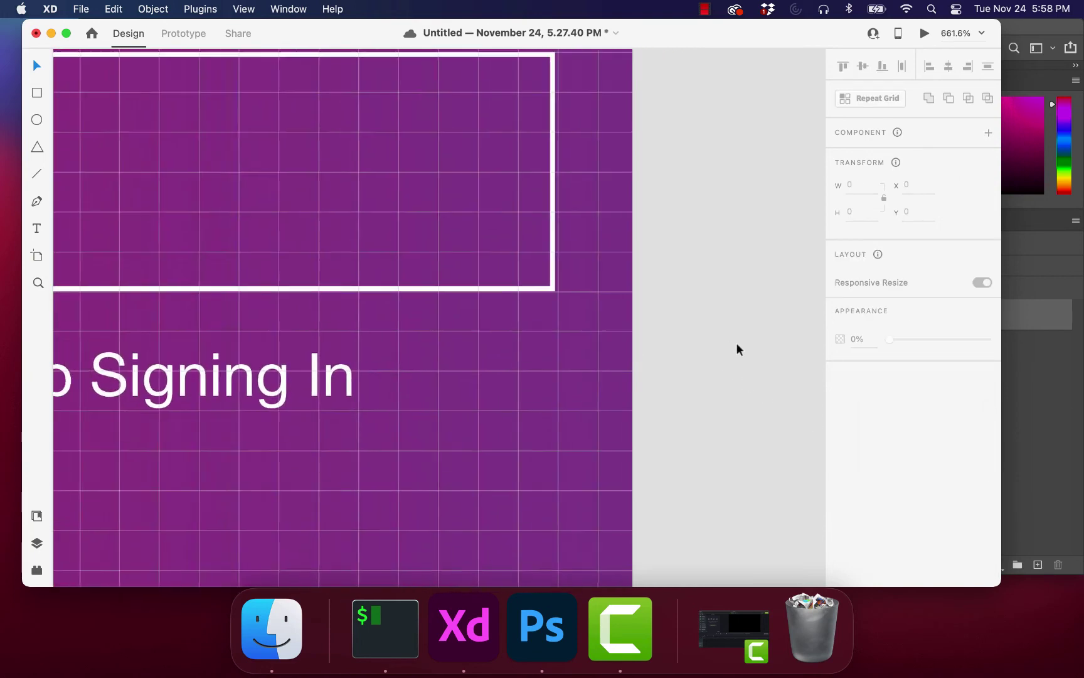
pyautogui.click(492, 312)
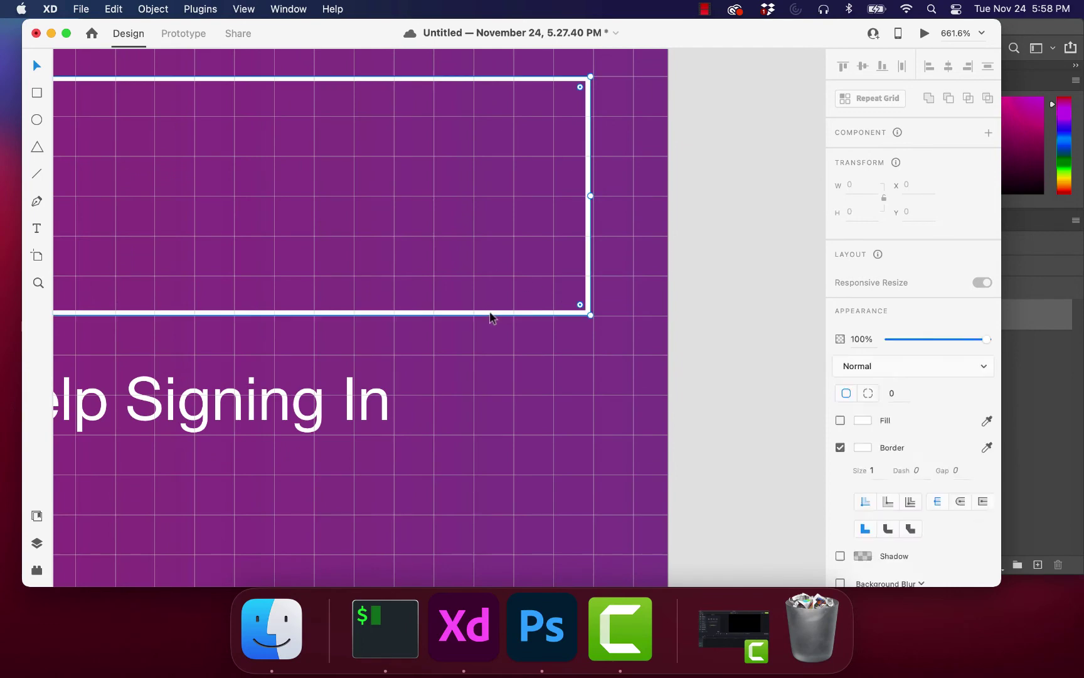
pyautogui.moveTo(580, 307); pyautogui.dragTo(547, 279)
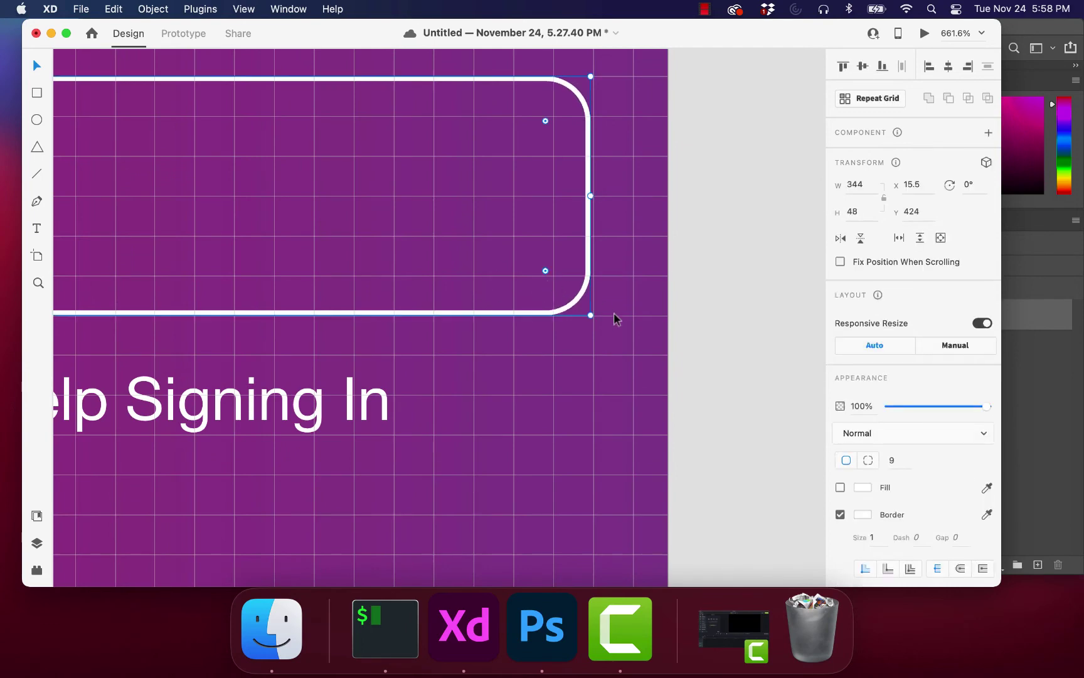
pyautogui.scroll(-5, 613, 312)
pyautogui.scroll(-2, 613, 313)
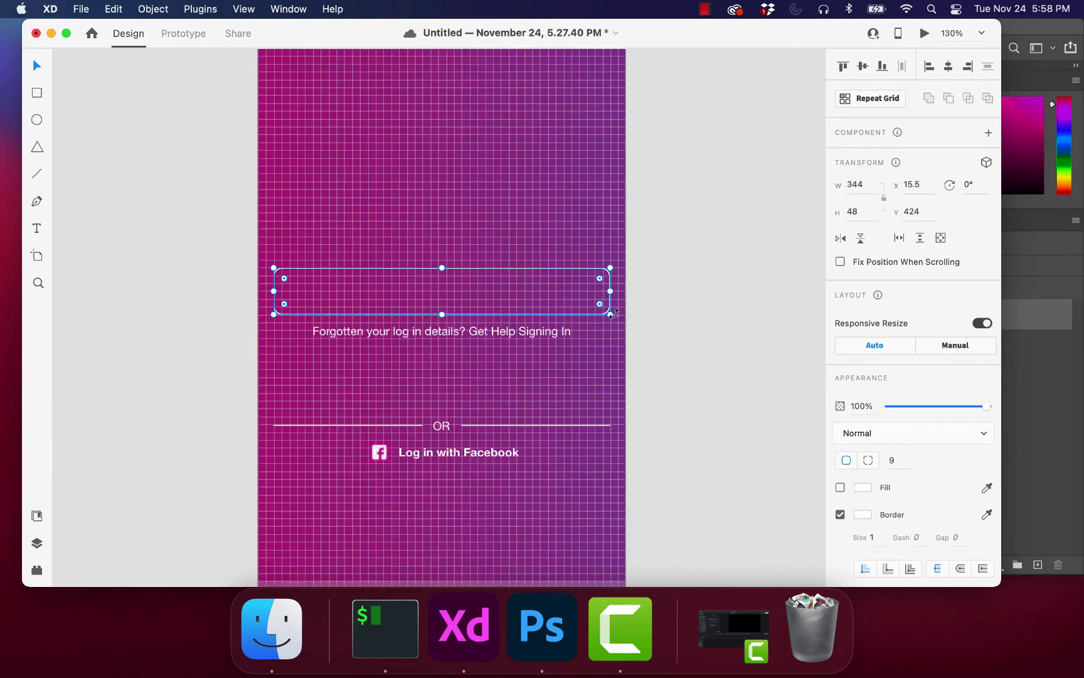
# Step: Compare the rounded button outline in the Adobe XD layout with the Log In button in the Photoshop reference
pyautogui.click(655, 329)
pyautogui.scroll(-2, 655, 329)
pyautogui.scroll(5, 655, 329)
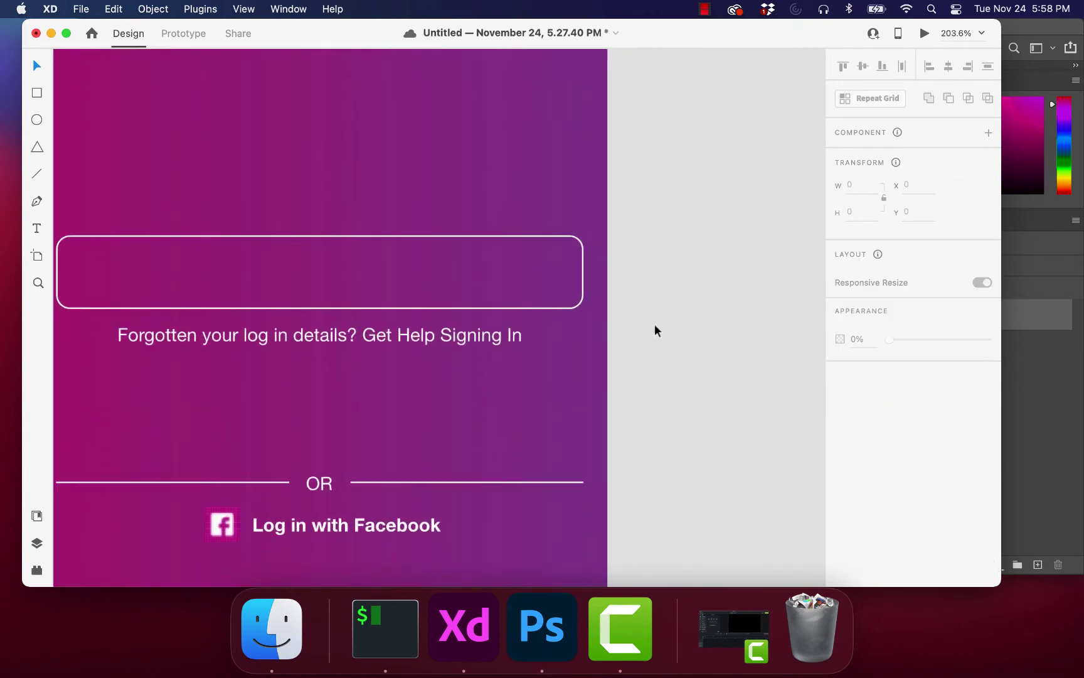
pyautogui.scroll(-6, 655, 324)
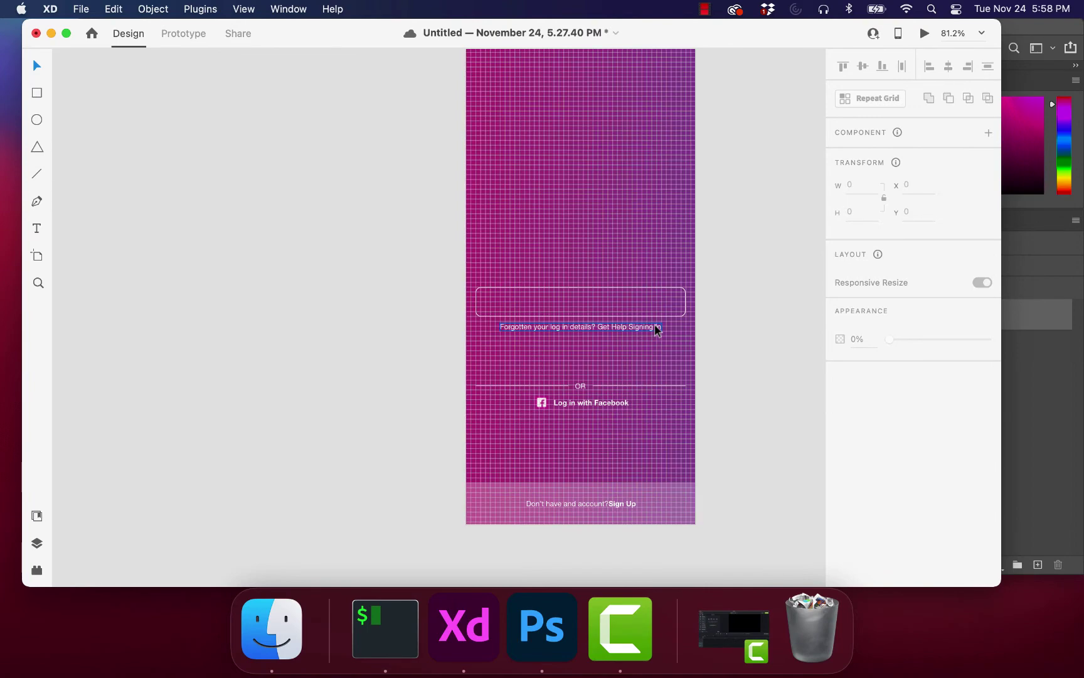
pyautogui.scroll(5, 655, 324)
pyautogui.scroll(-3, 655, 323)
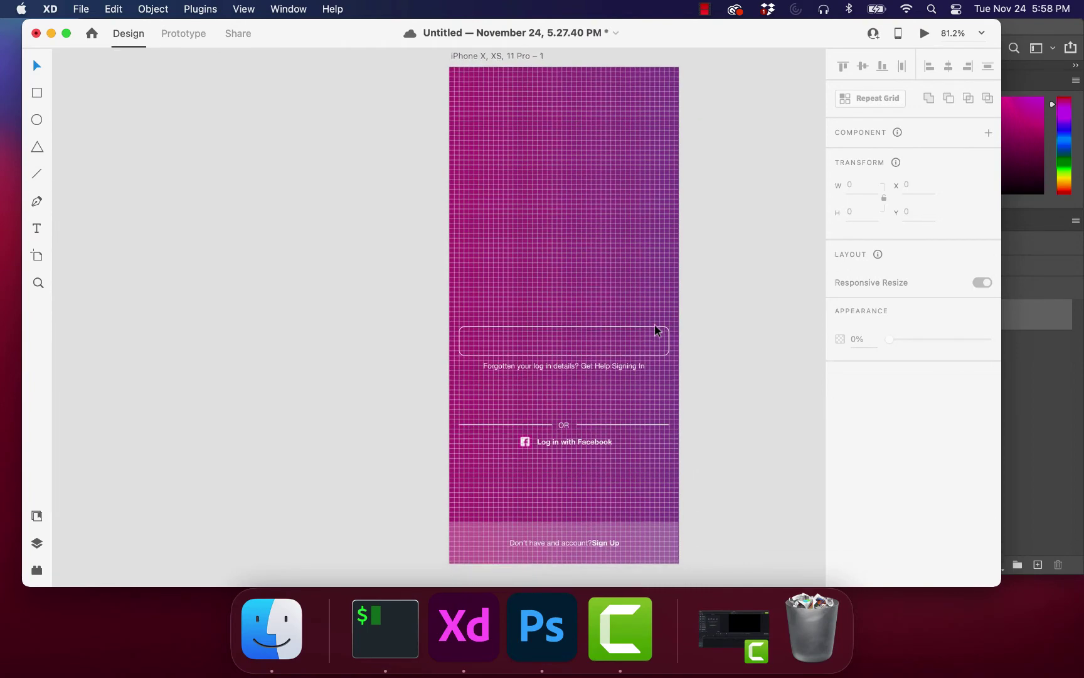
pyautogui.scroll(-1, 655, 324)
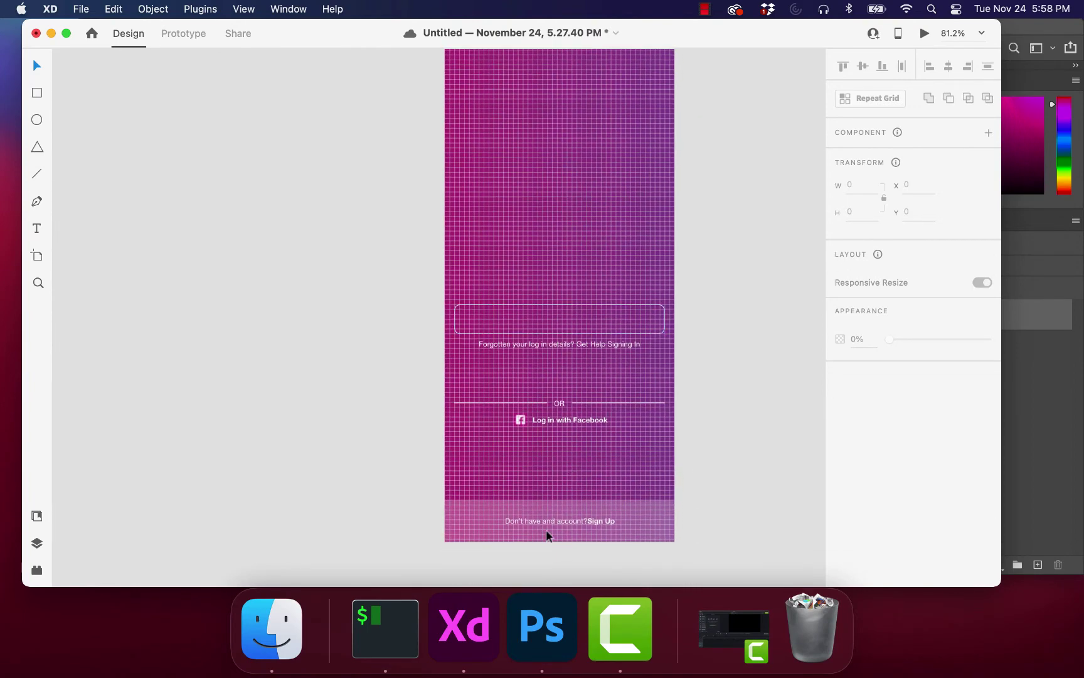
pyautogui.click(543, 627)
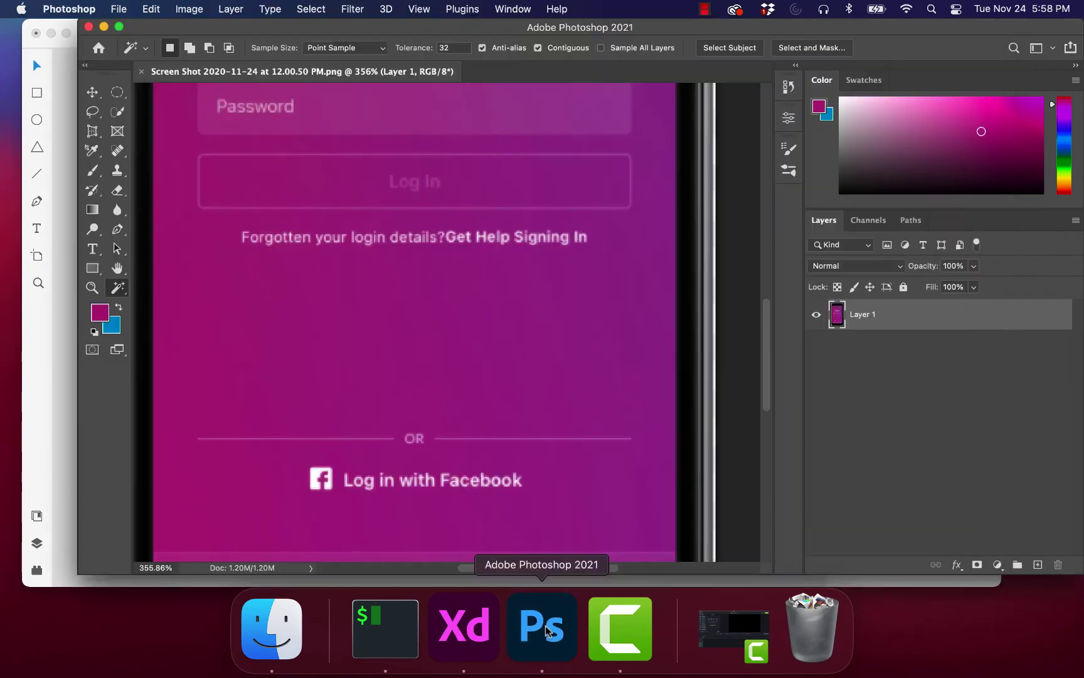
pyautogui.click(493, 618)
# Step: Add the text "Log in" inside the rounded button outline
pyautogui.scroll(5, 497, 435)
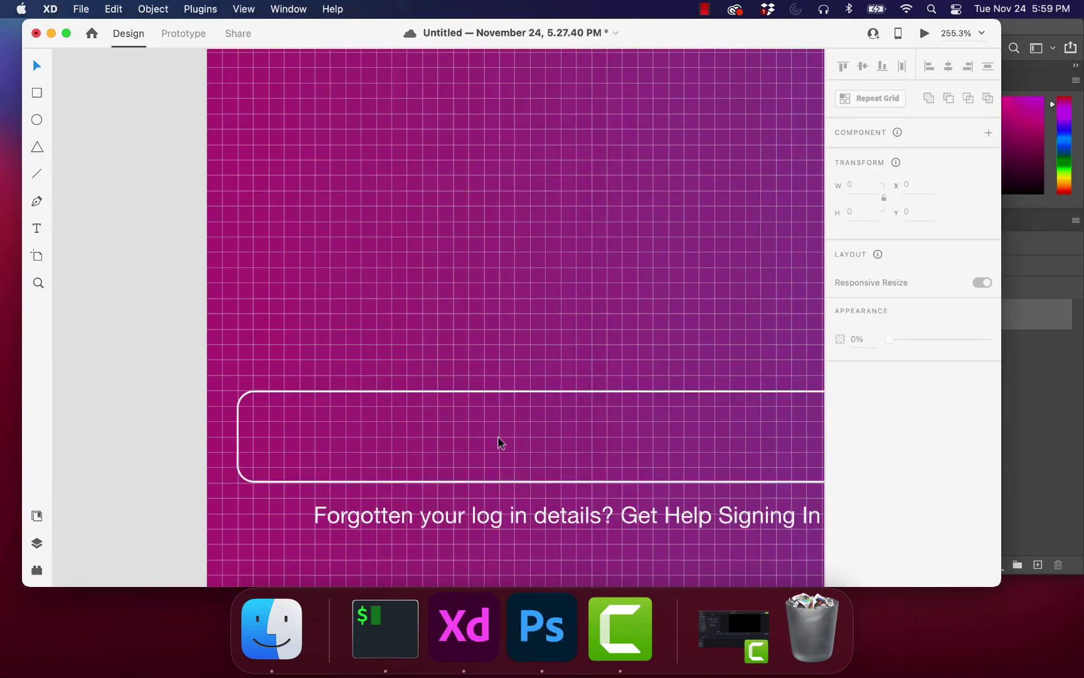
pyautogui.scroll(-2, 497, 438)
pyautogui.scroll(3, 497, 437)
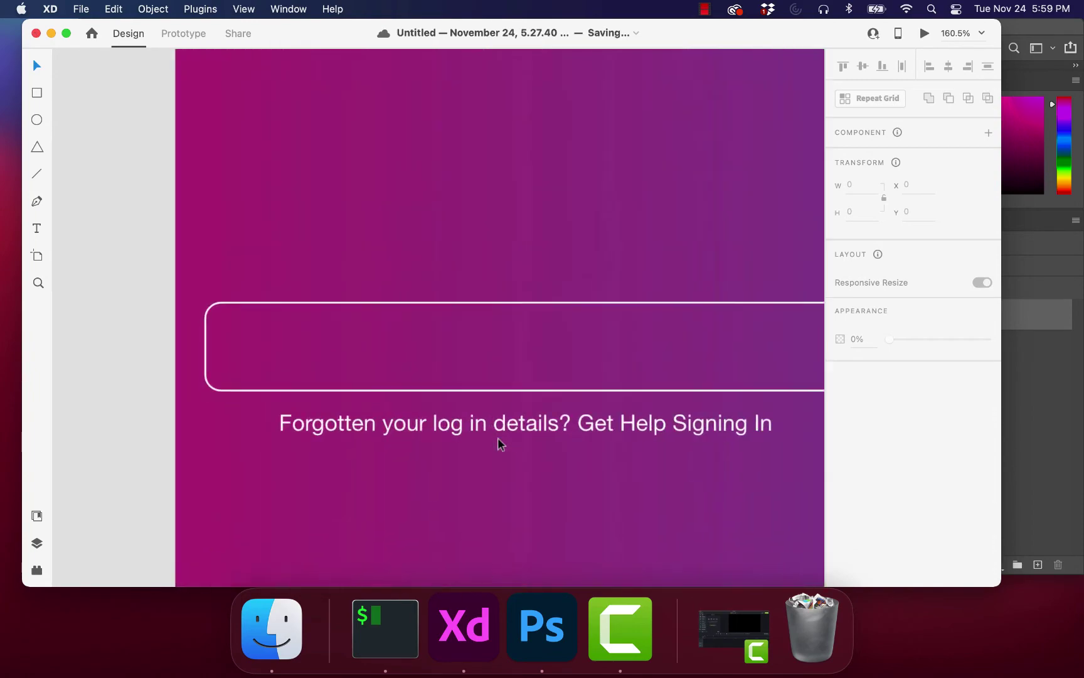
pyautogui.hscroll(3, 497, 437)
pyautogui.scroll(-2, 497, 437)
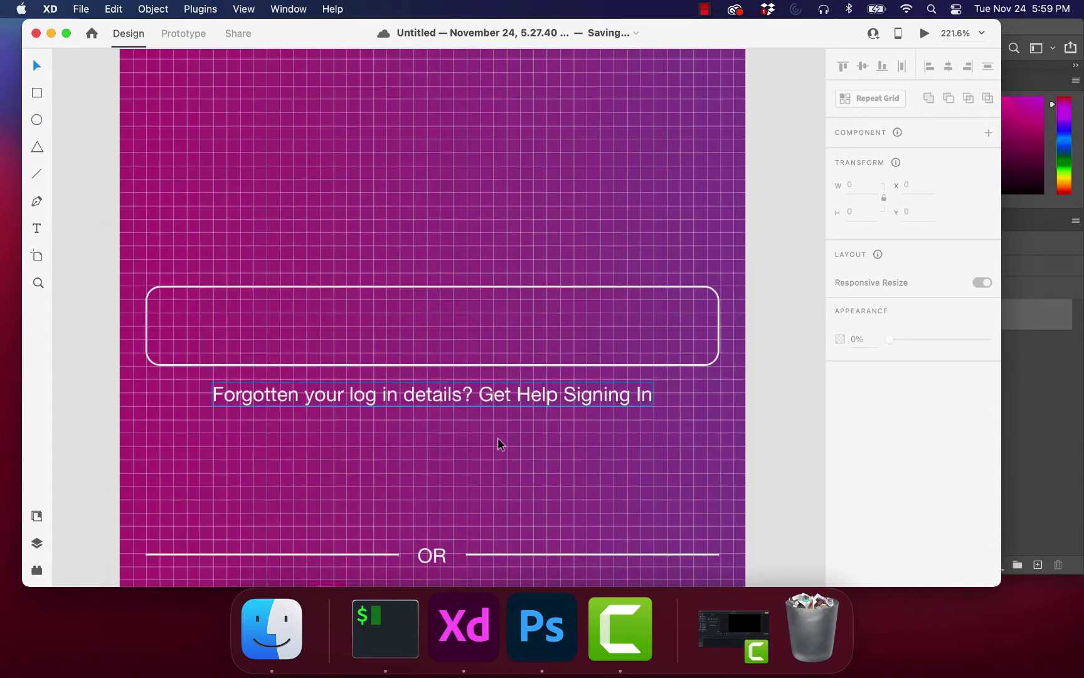
pyautogui.click(36, 231)
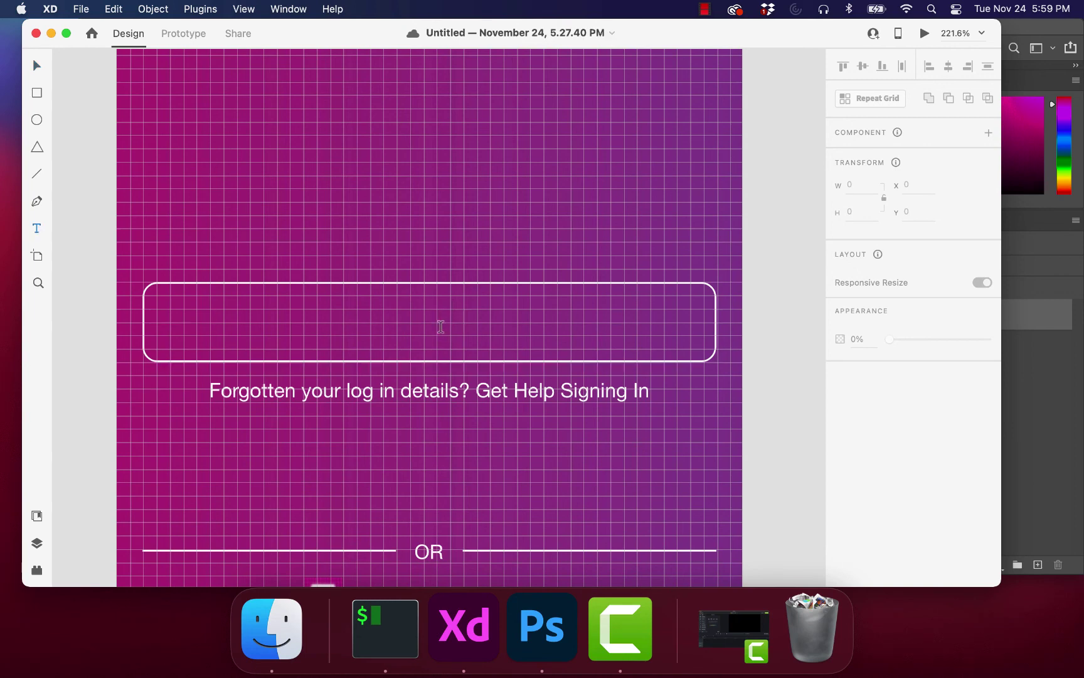
pyautogui.click(443, 327)
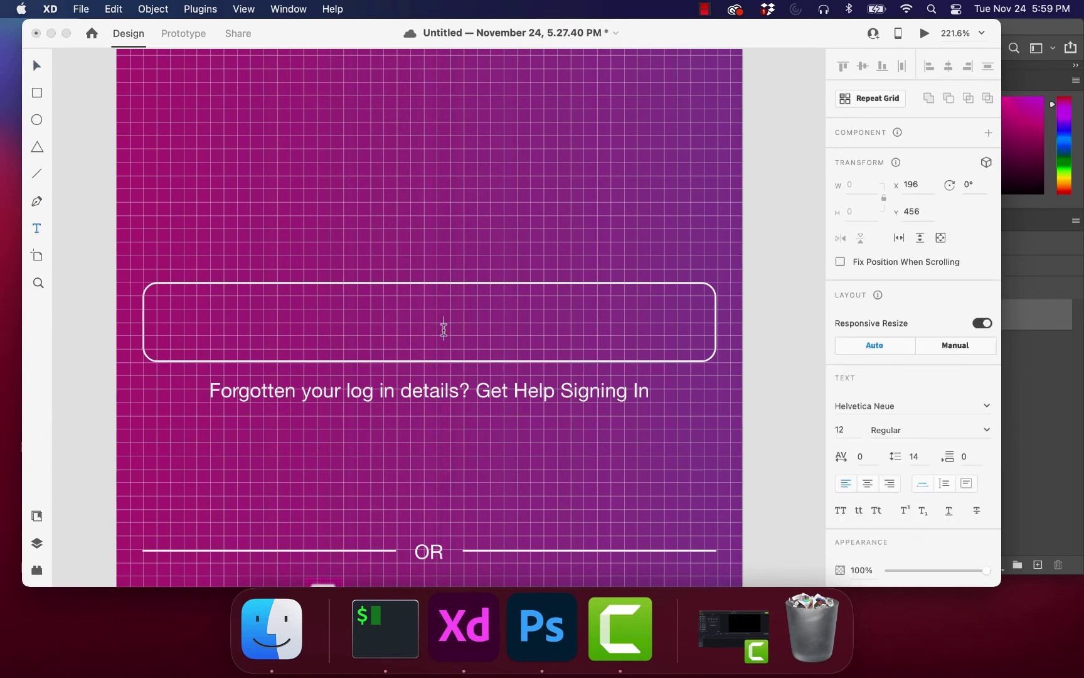
pyautogui.write('Log in')
pyautogui.press('BackSpace')
pyautogui.press('BackSpace')
pyautogui.write('in')
pyautogui.press('Escape')
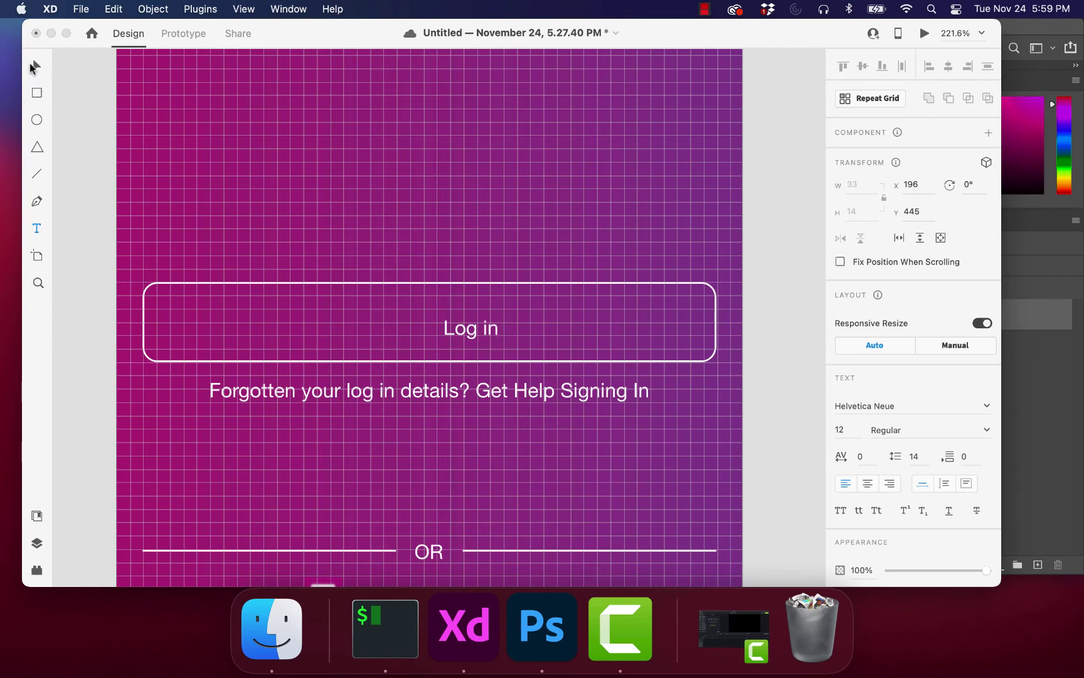
# Step: Center the "Log in" text in the button at X 171, Y 442, and lower its opacity to 39%
pyautogui.moveTo(473, 336); pyautogui.dragTo(430, 330)
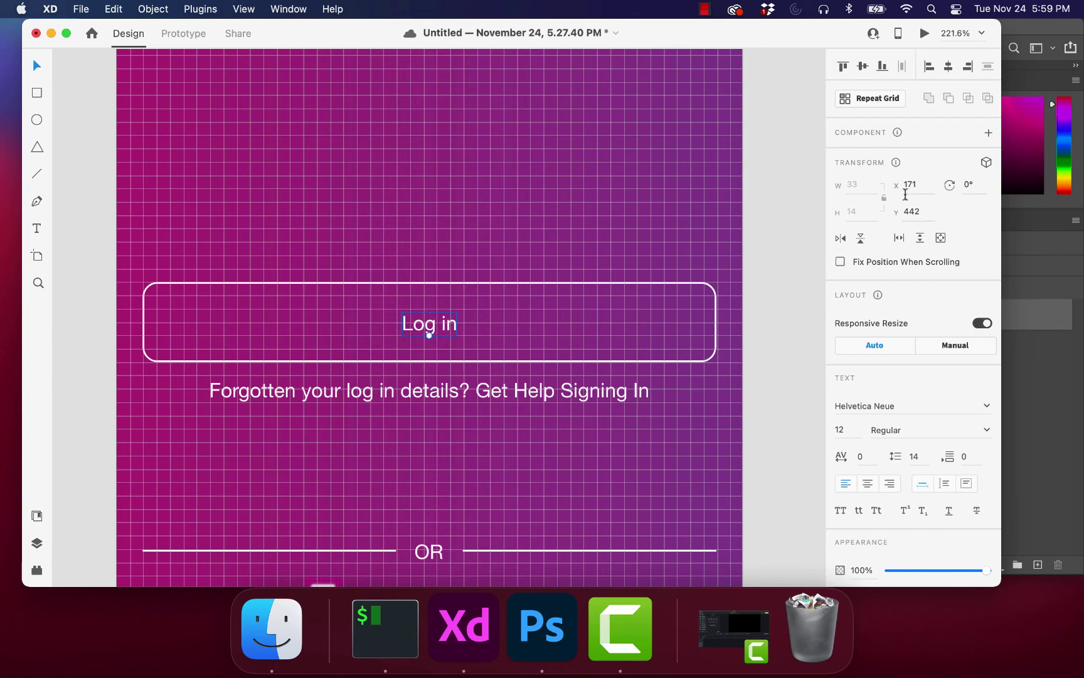
pyautogui.scroll(-2, 890, 534)
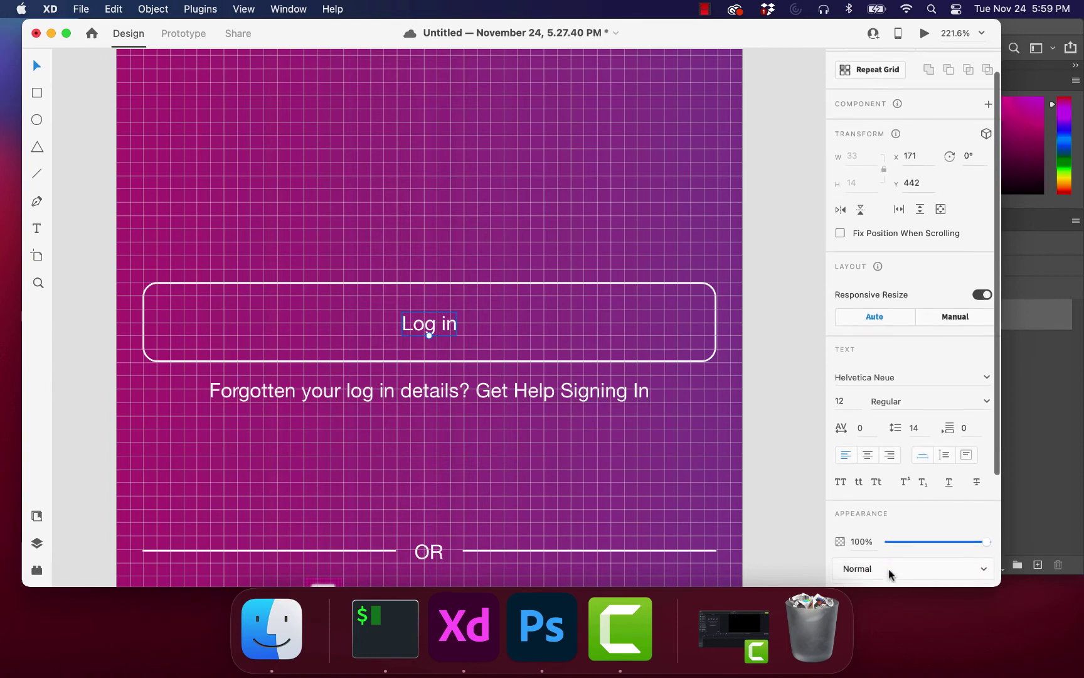
pyautogui.scroll(-1, 890, 574)
pyautogui.moveTo(985, 527); pyautogui.dragTo(922, 530)
pyautogui.click(782, 457)
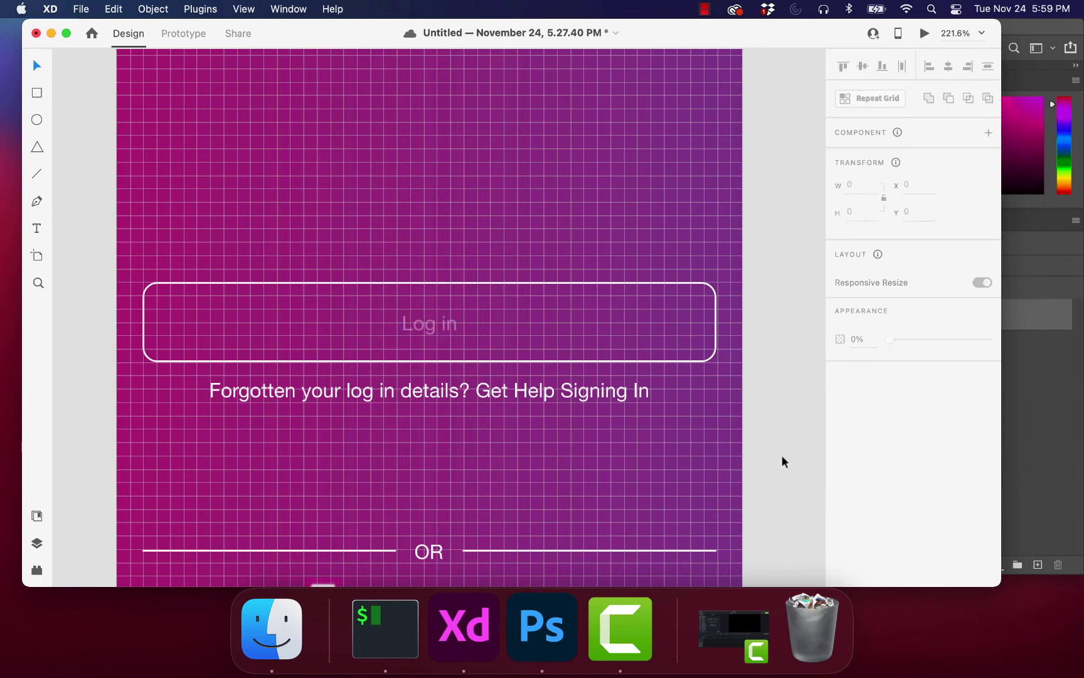
# Step: Compare the faded "Log in" label with the Log In button in the Photoshop reference, and return to Adobe XD
pyautogui.scroll(-5, 782, 458)
pyautogui.scroll(3, 781, 458)
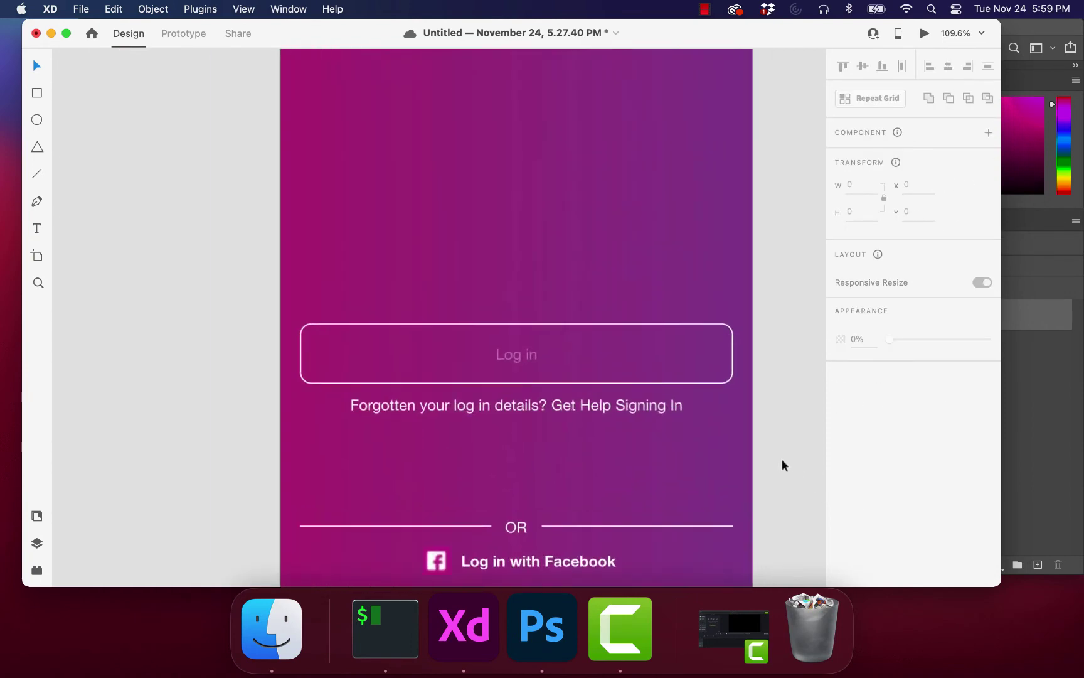
pyautogui.click(540, 625)
pyautogui.scroll(-5, 505, 463)
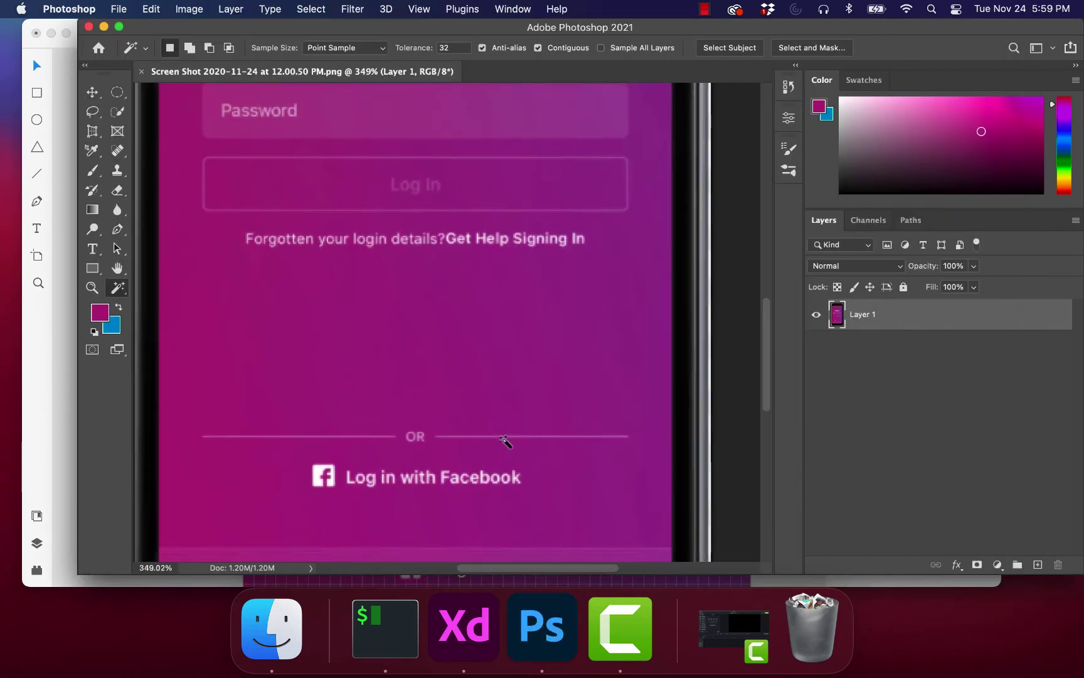
pyautogui.click(480, 605)
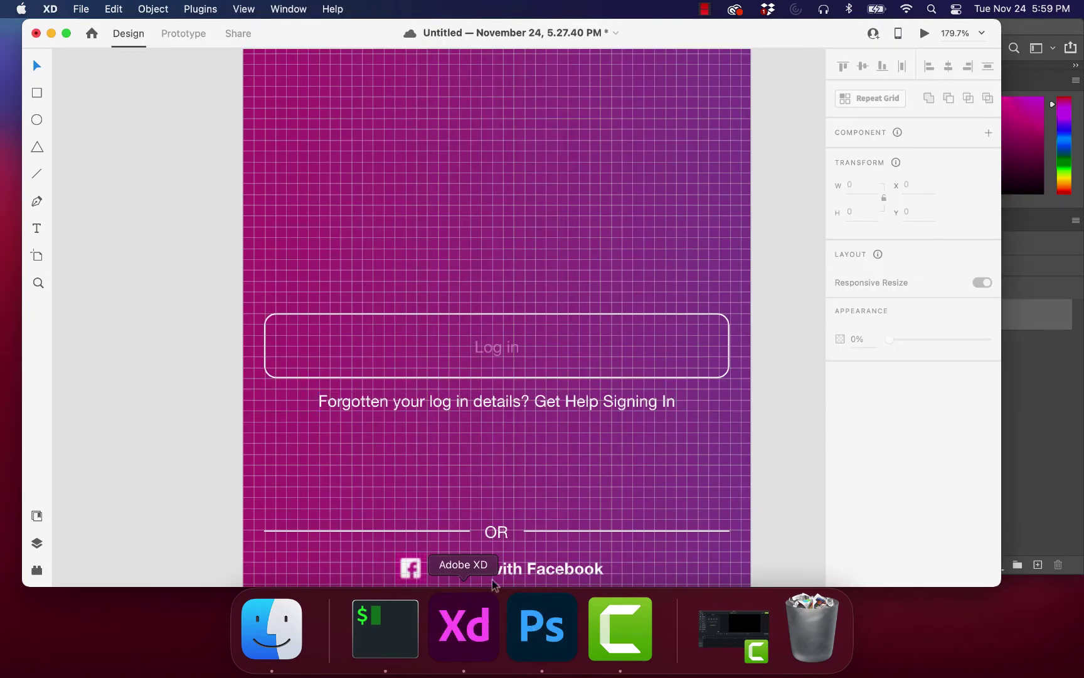
# Step: Set the "Log in" label inside the button outline to Helvetica Neue Bold
pyautogui.doubleClick(505, 337)
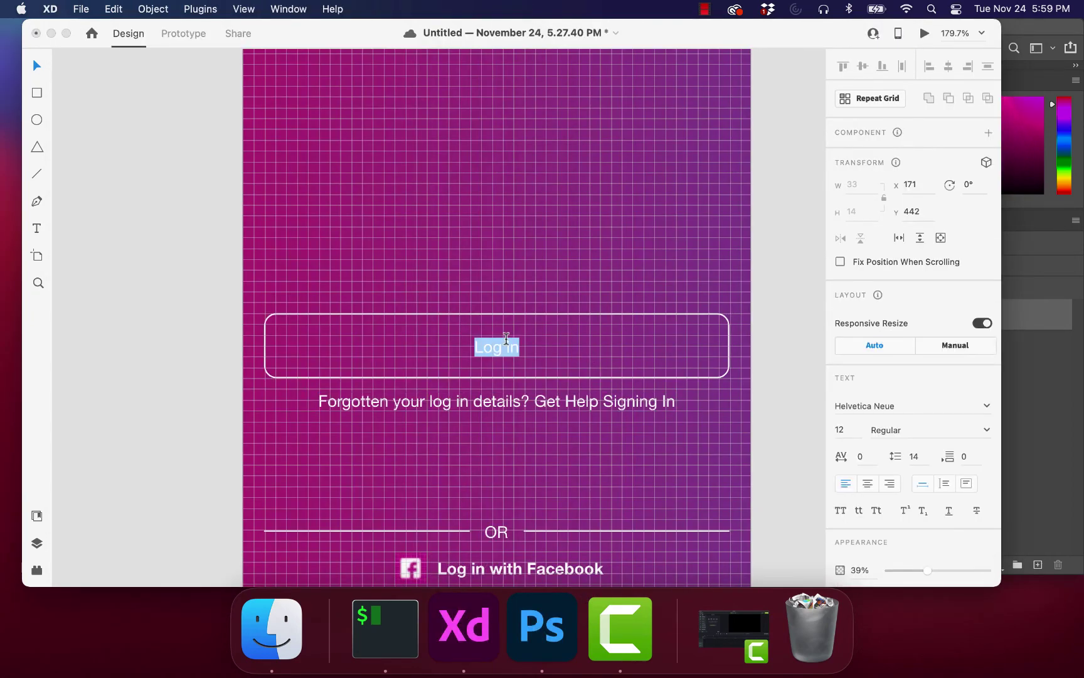
pyautogui.click(986, 431)
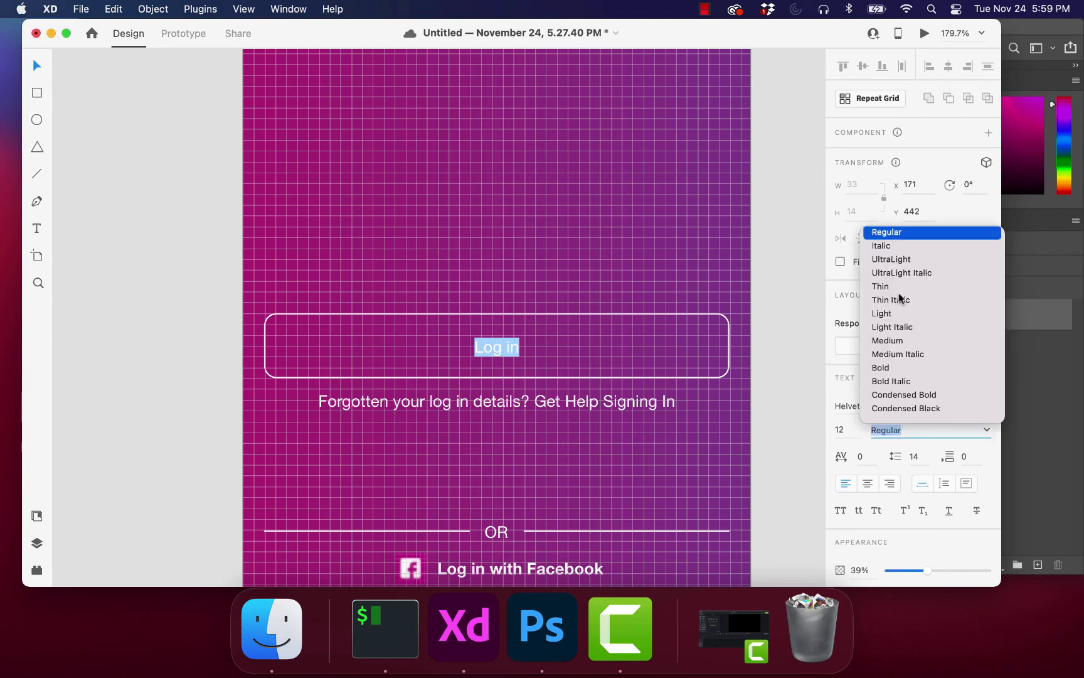
pyautogui.click(883, 368)
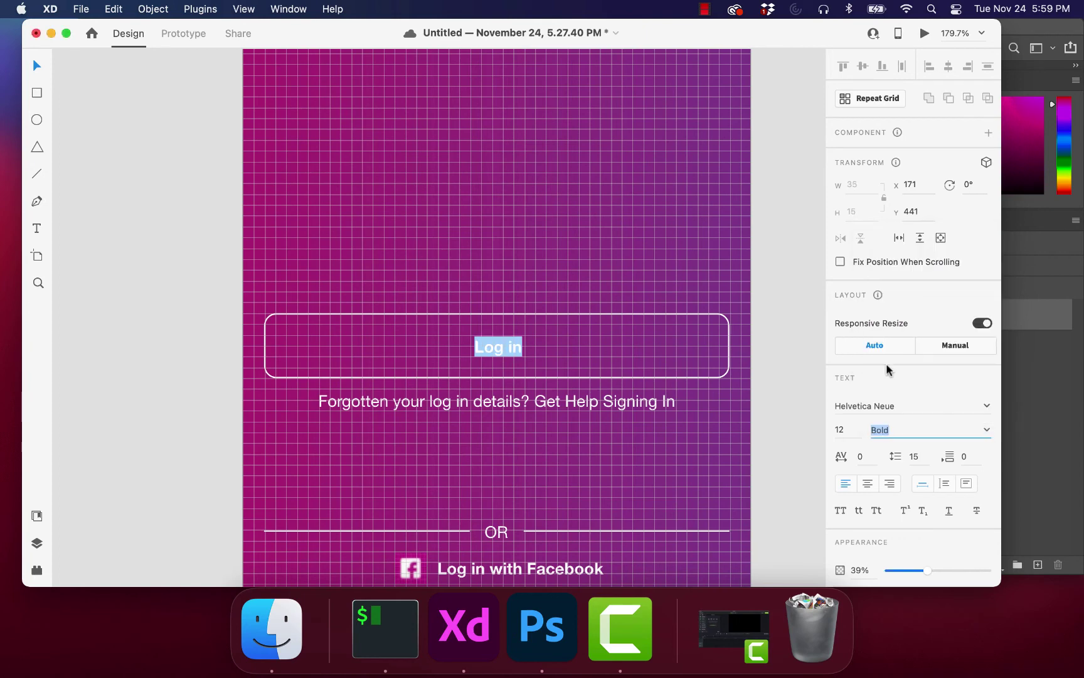
pyautogui.press('Escape')
pyautogui.scroll(-3, 768, 345)
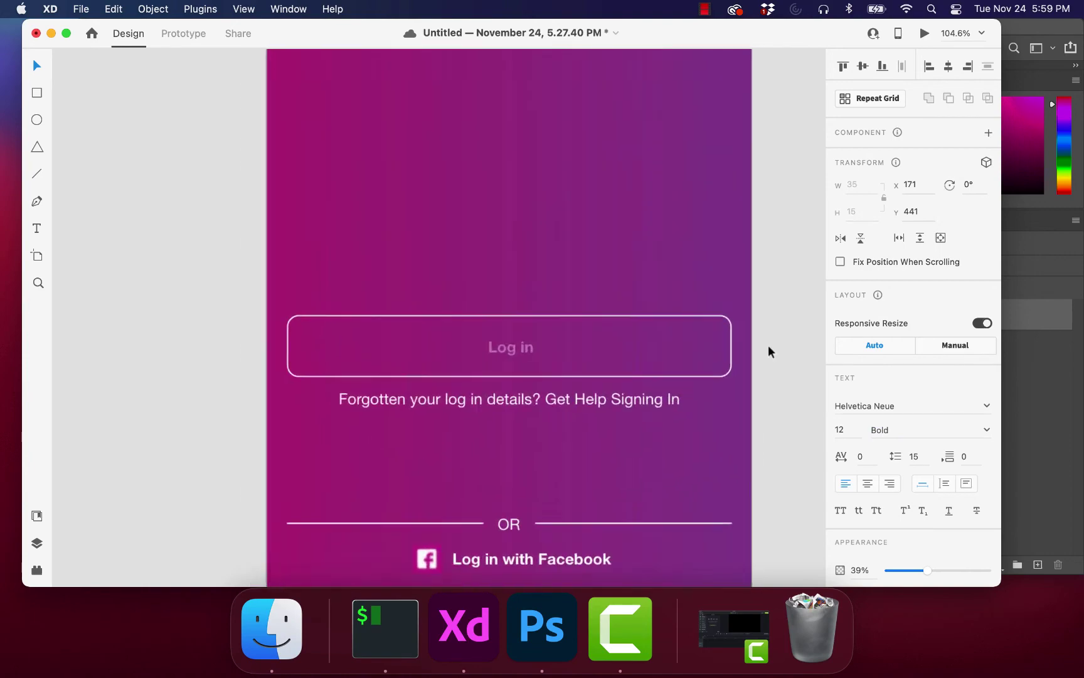
pyautogui.scroll(-3, 768, 344)
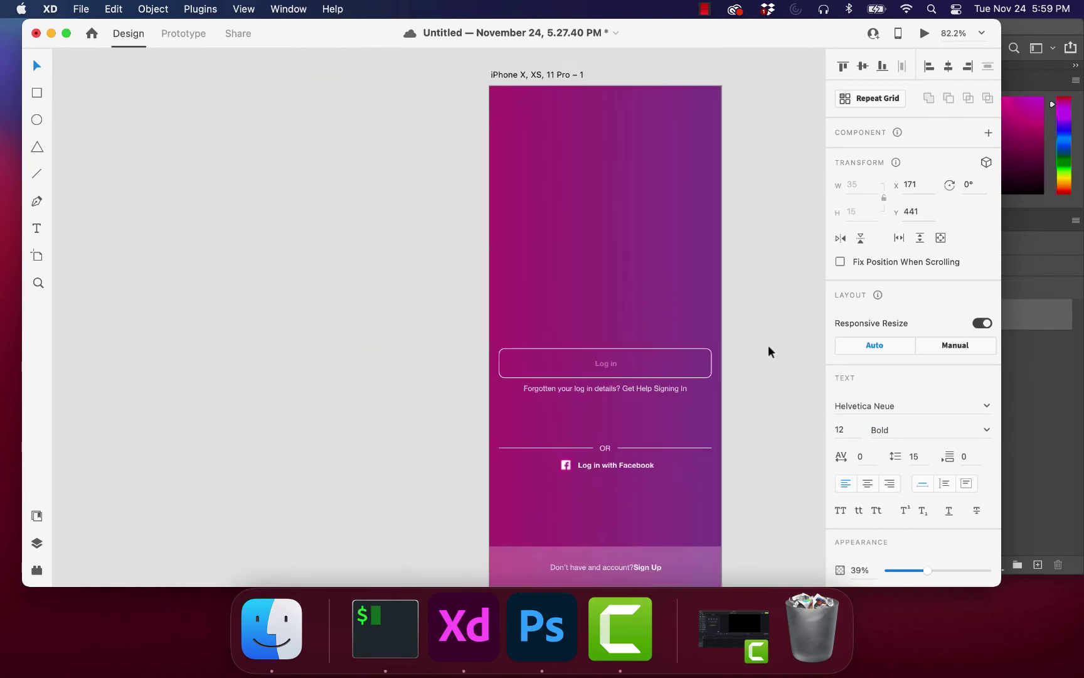
# Step: Examine the Log In button's label and outline up close in the Photoshop reference, and return to Adobe XD
pyautogui.click(540, 640)
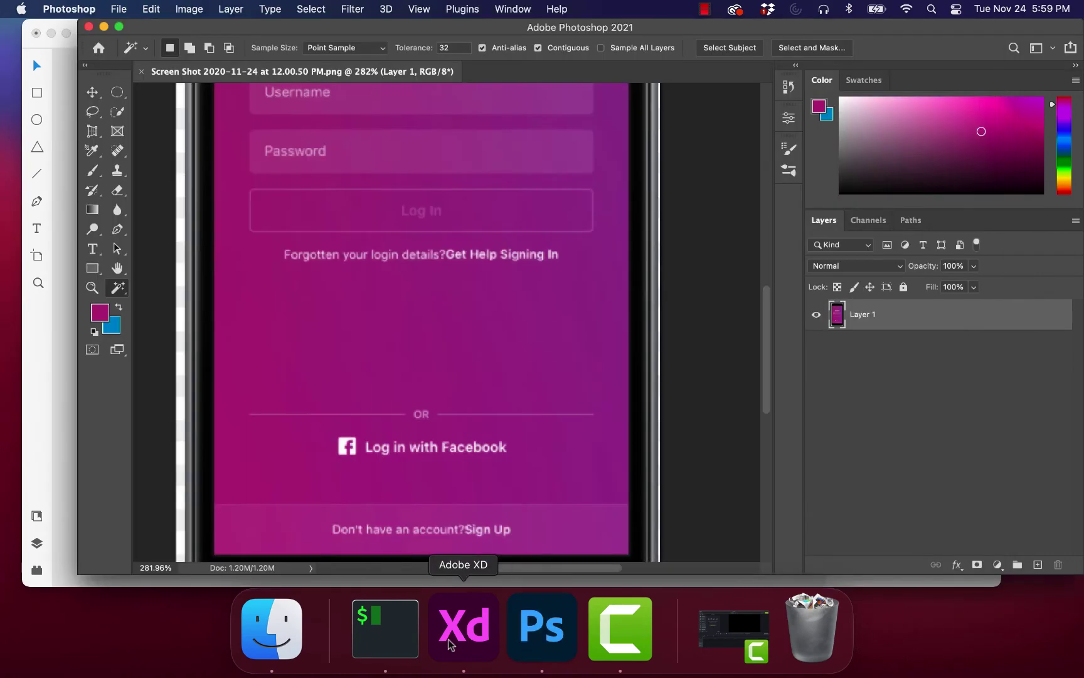
pyautogui.scroll(5, 455, 439)
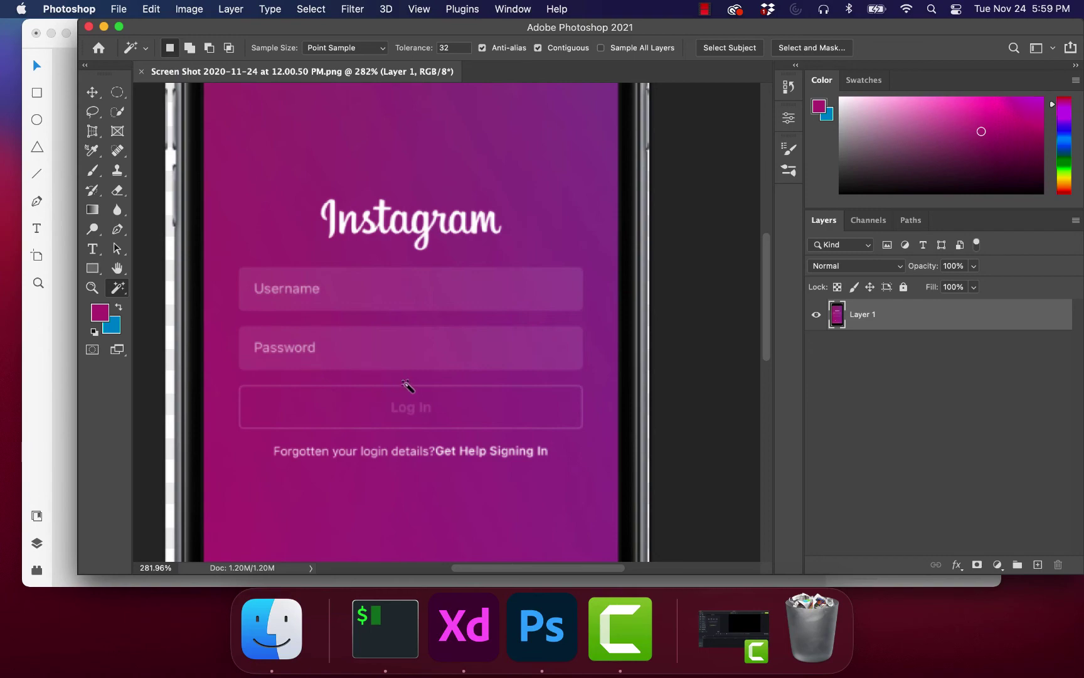
pyautogui.press('super+equal')
pyautogui.scroll(10, 469, 408)
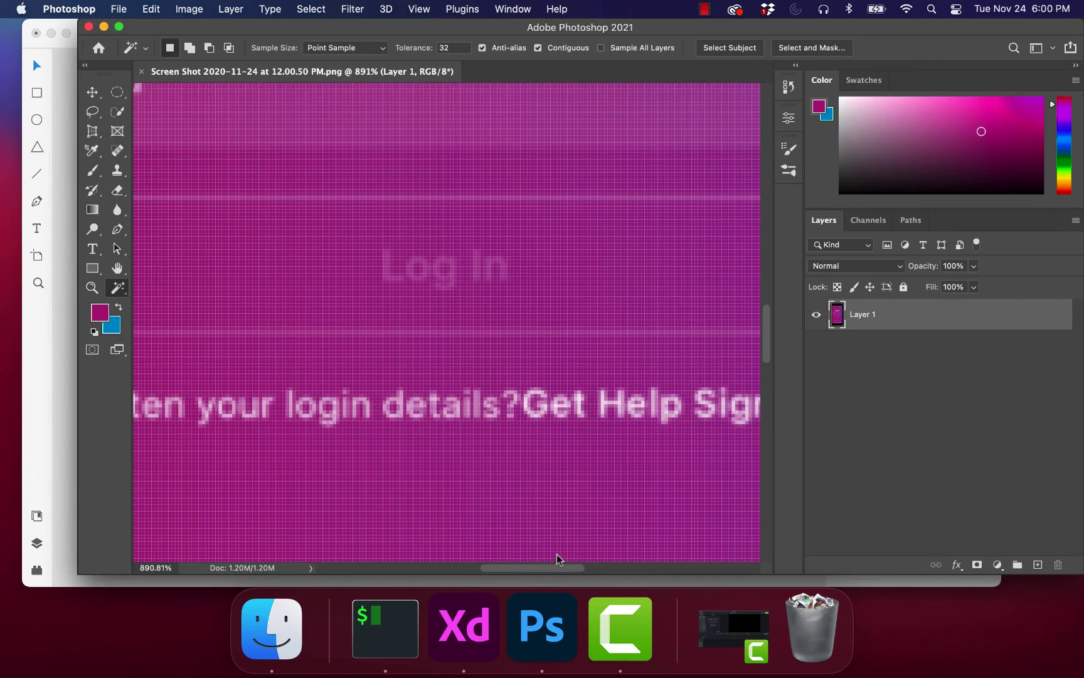
pyautogui.click(480, 646)
# Step: Adjust the "Log in" label's opacity and lower the rounded button outline's opacity to 40%
pyautogui.scroll(5, 538, 358)
pyautogui.scroll(5, 538, 357)
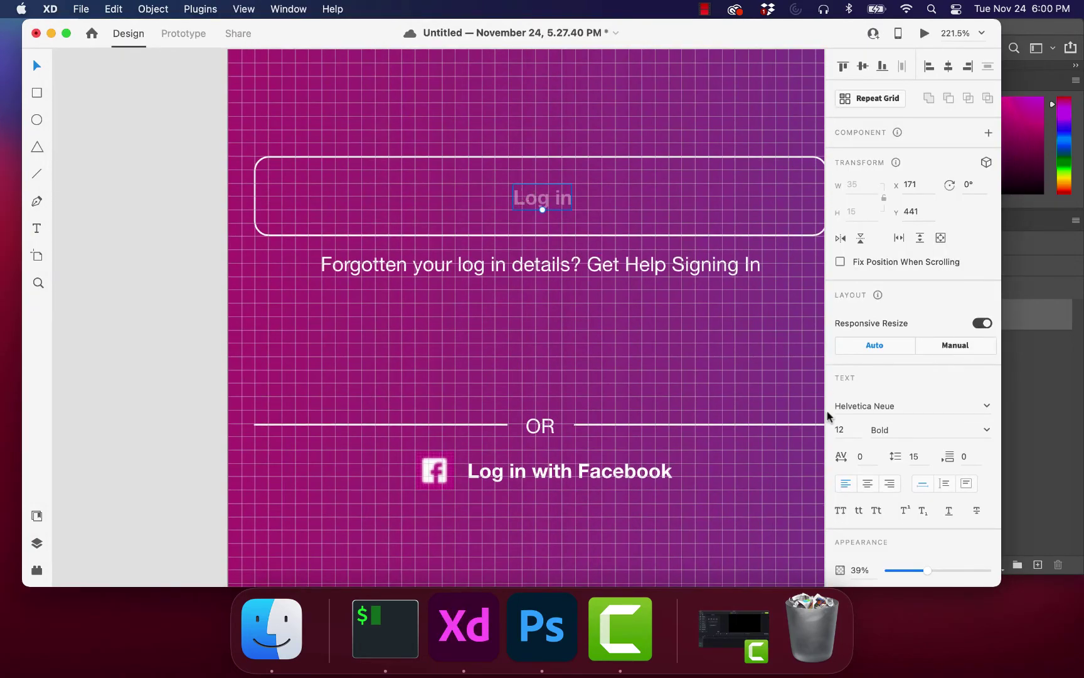
pyautogui.moveTo(927, 573); pyautogui.dragTo(943, 572)
pyautogui.click(618, 236)
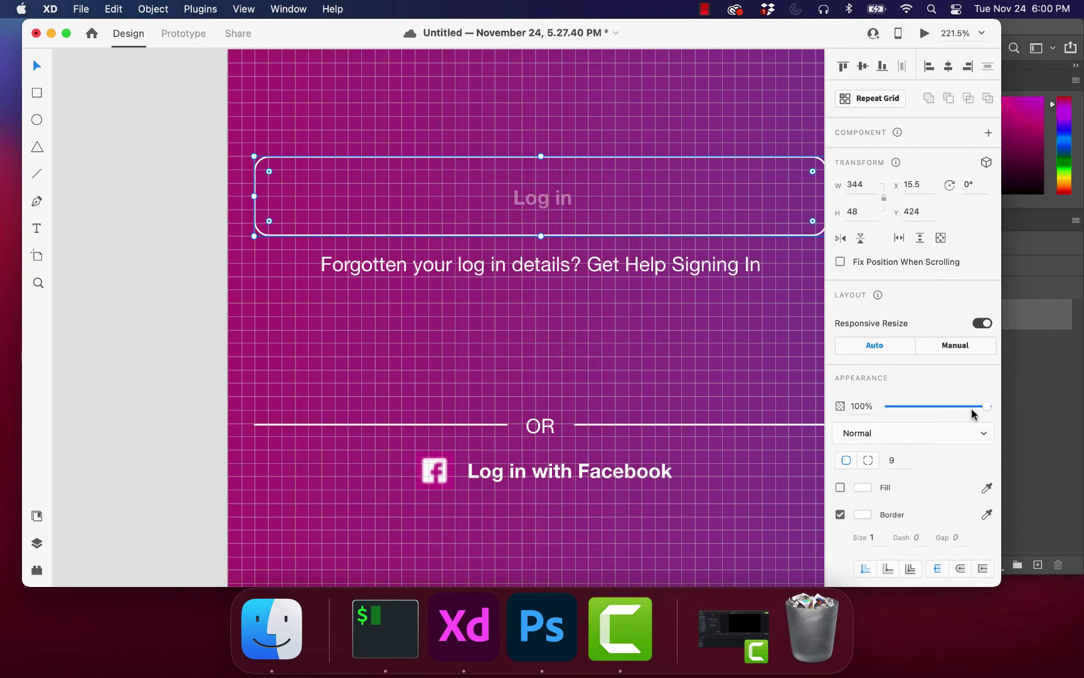
pyautogui.moveTo(987, 406); pyautogui.dragTo(927, 412)
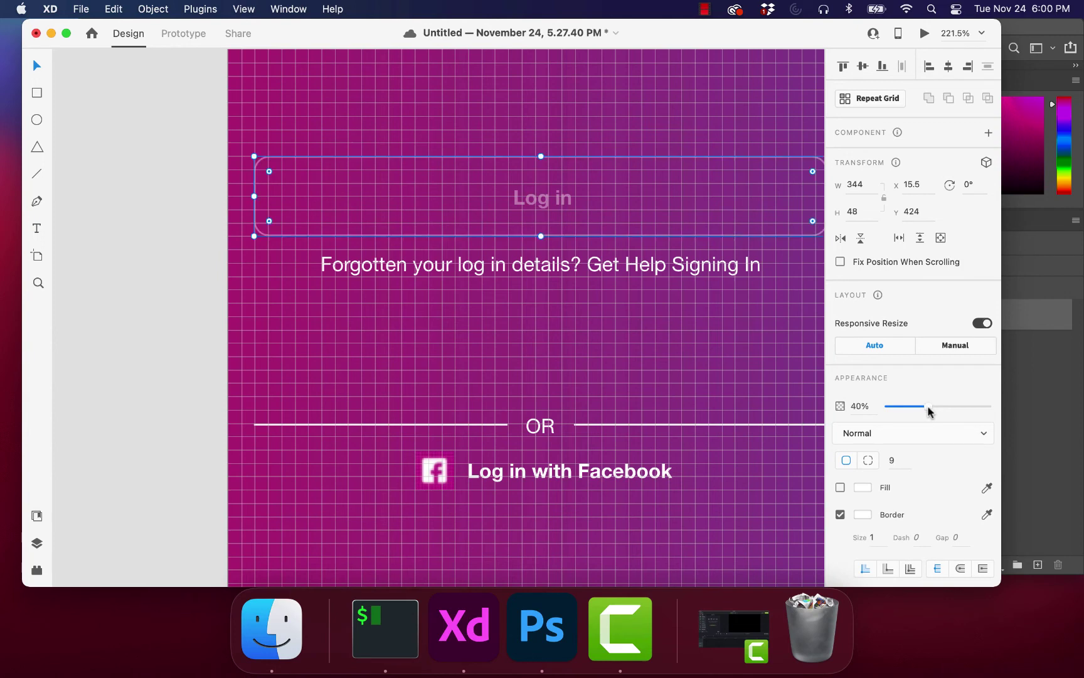
# Step: Duplicate the button outline directly above at Y 360 and give the copy a white fill
pyautogui.press('super+0')
pyautogui.press('super+apostrophe')
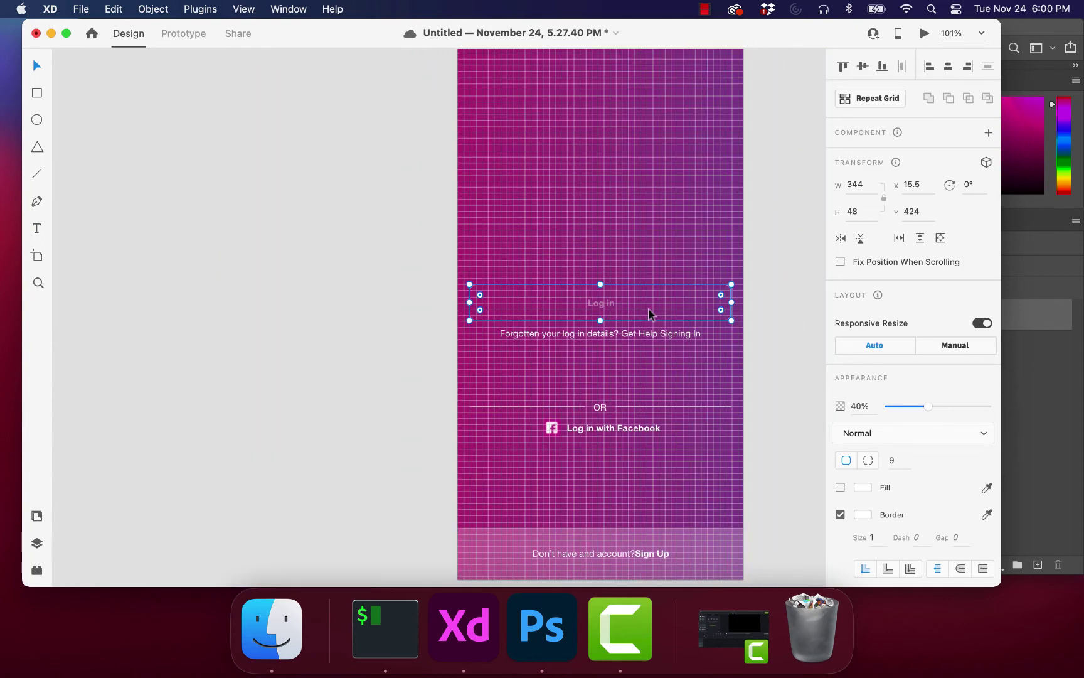
pyautogui.scroll(5, 648, 307)
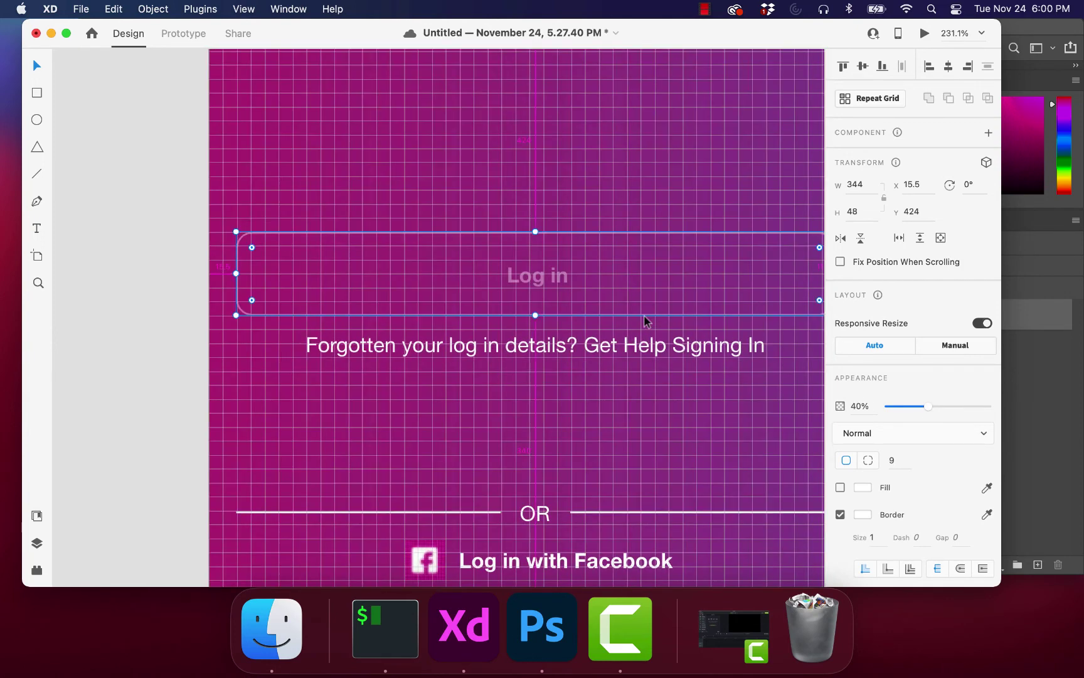
pyautogui.moveTo(643, 314); pyautogui.dragTo(641, 202)
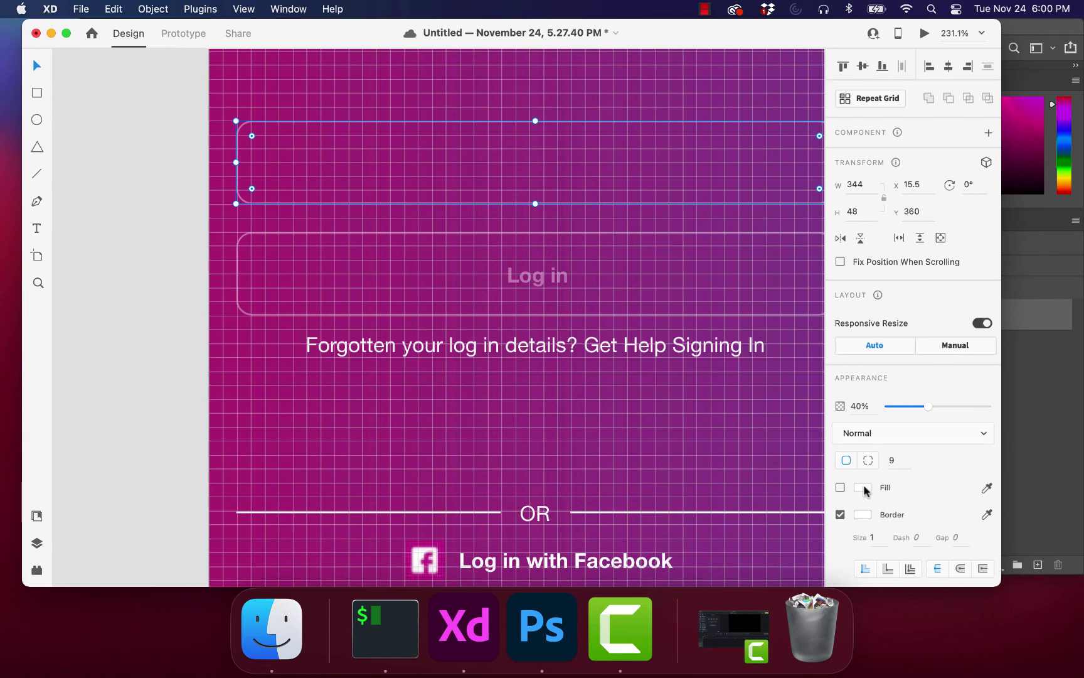
pyautogui.click(840, 487)
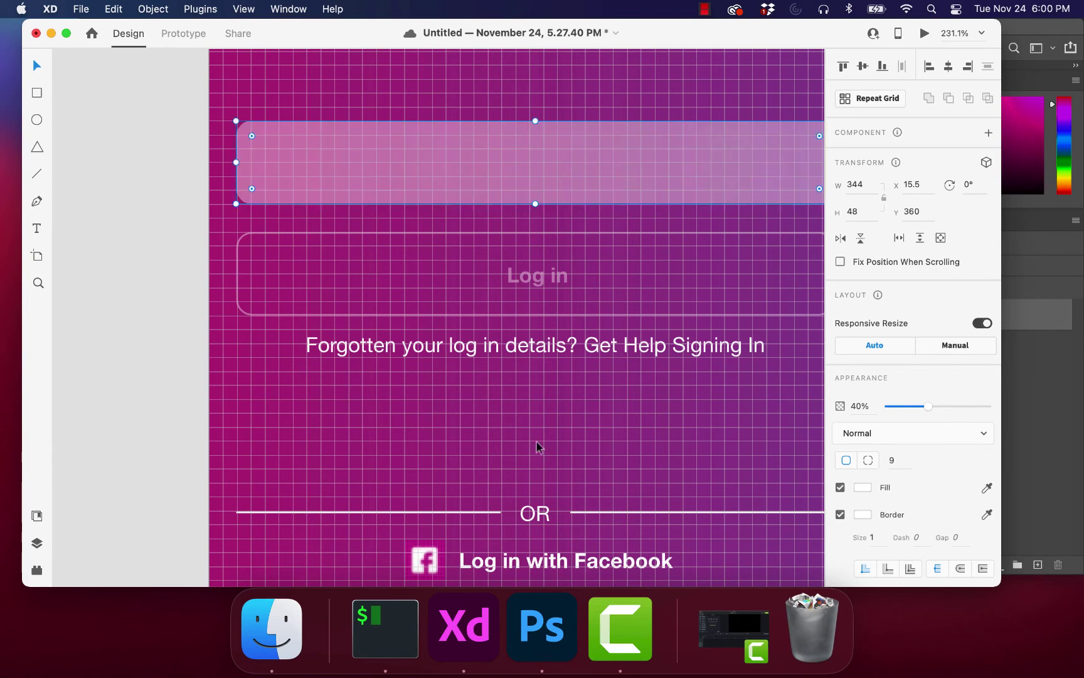
# Step: Compare the filled field with the Username and Password fields in the Photoshop reference, and return to Adobe XD
pyautogui.click(526, 630)
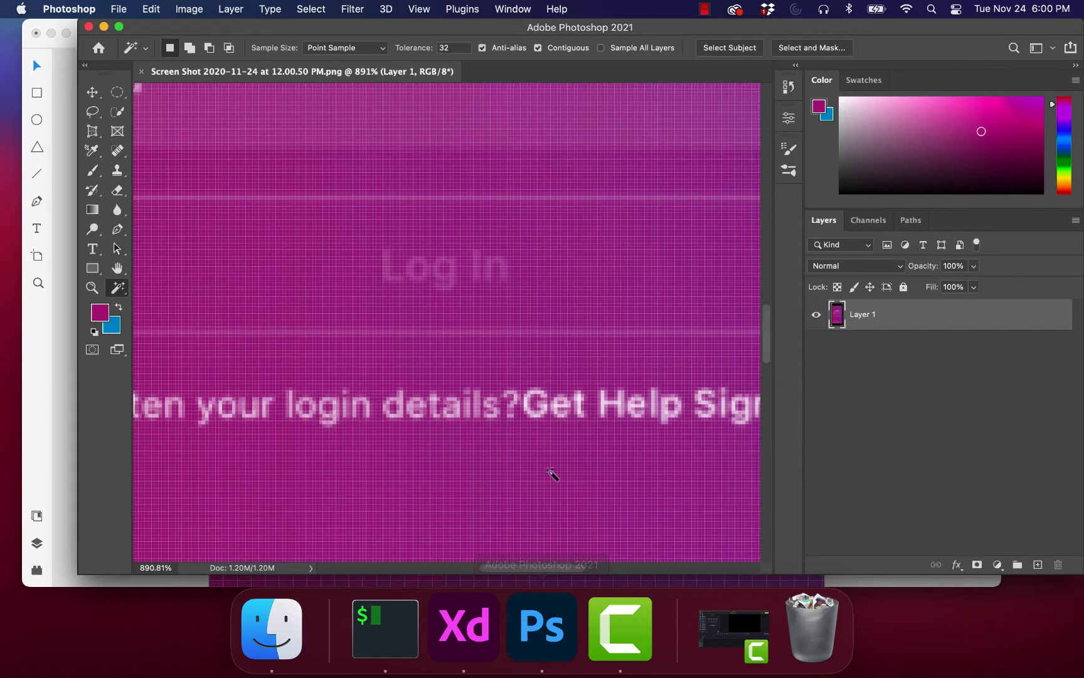
pyautogui.scroll(-5, 552, 477)
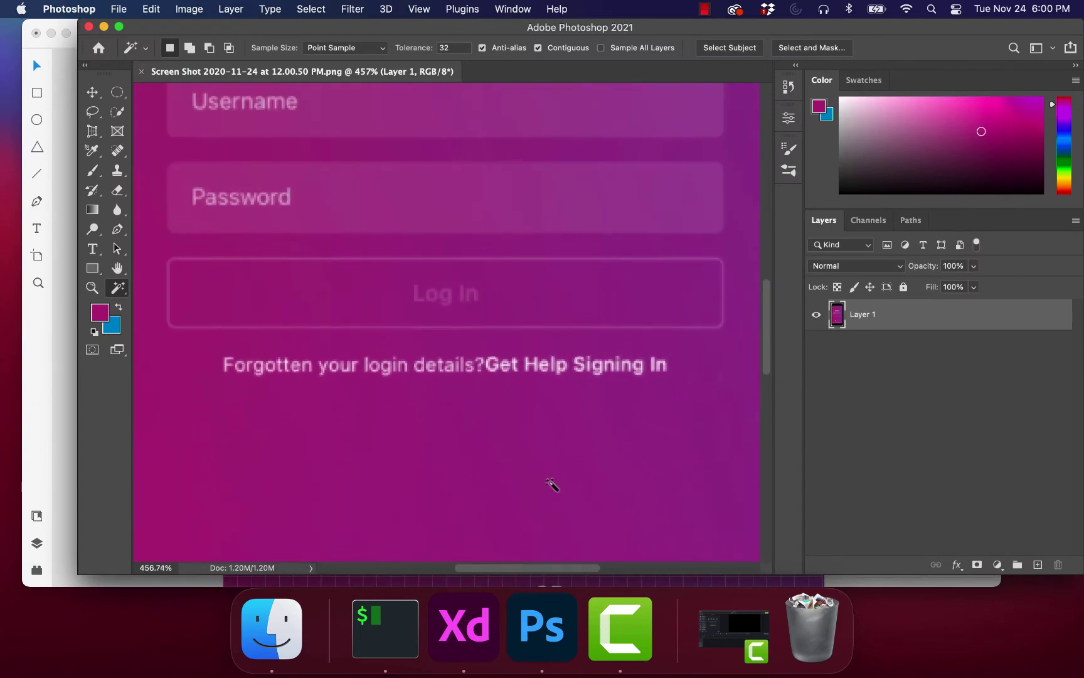
pyautogui.scroll(5, 526, 367)
pyautogui.click(464, 626)
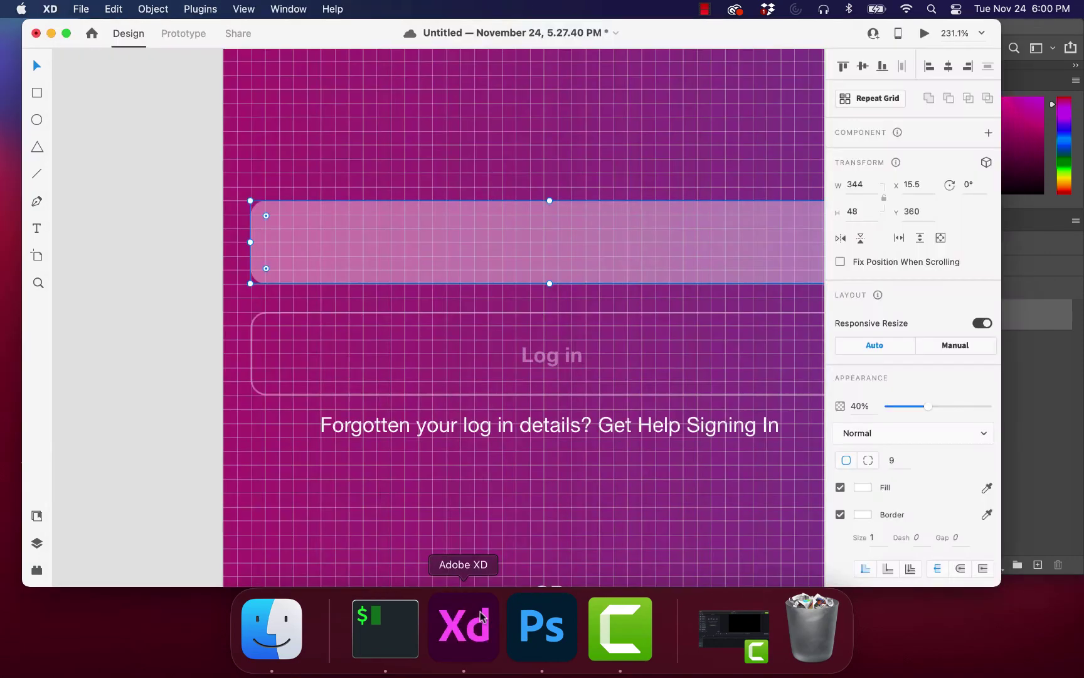
# Step: Duplicate the filled rounded field directly above at Y 296 and clear the selection
pyautogui.moveTo(486, 239); pyautogui.dragTo(494, 124)
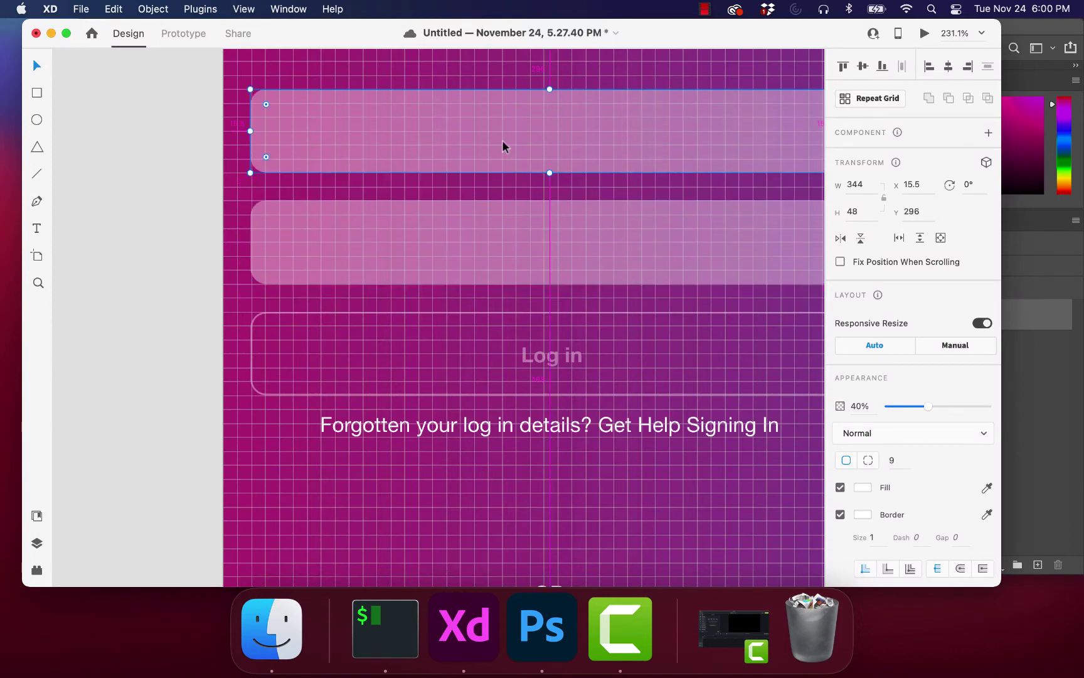
pyautogui.scroll(-5, 518, 155)
pyautogui.scroll(2, 519, 155)
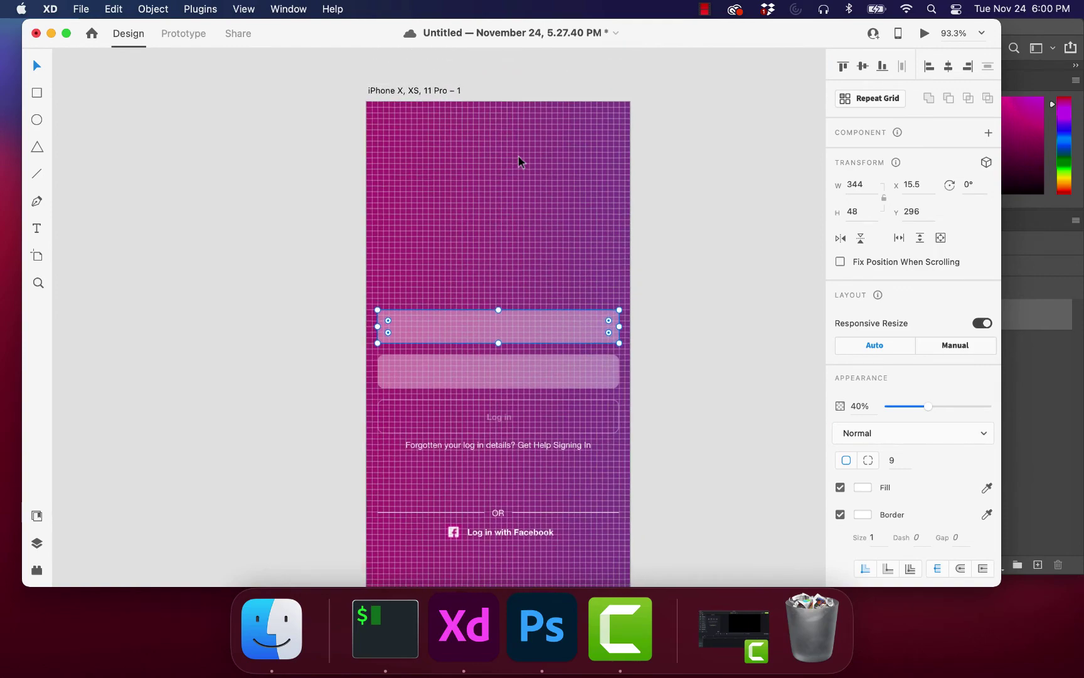
pyautogui.scroll(-3, 518, 156)
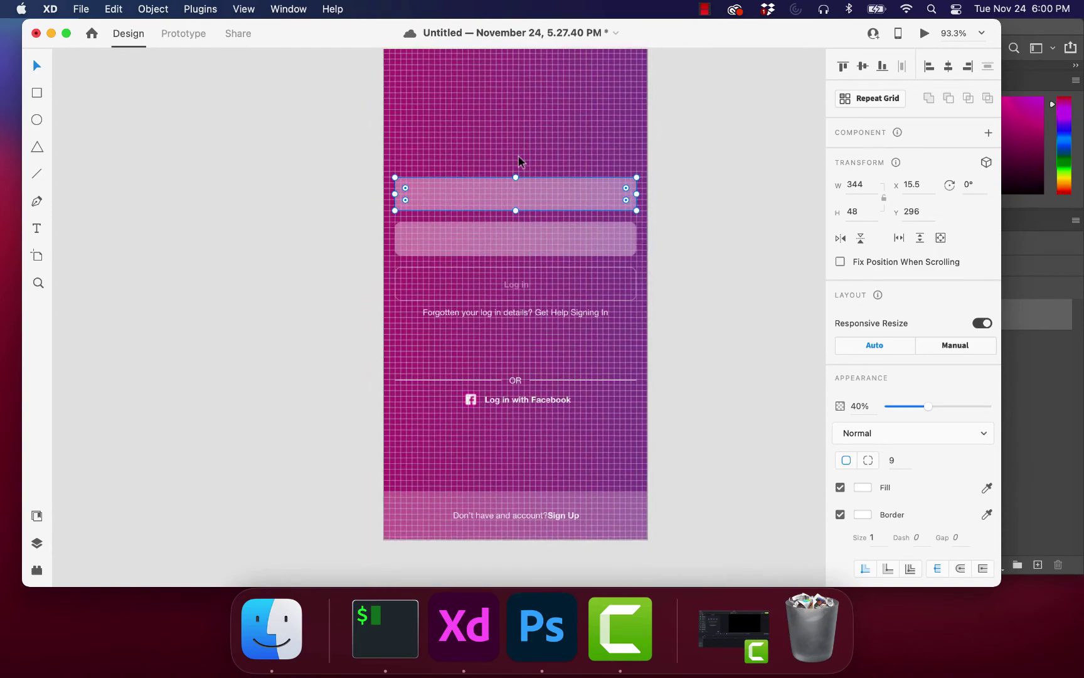
pyautogui.click(663, 212)
# Step: Copy the "Forgotten your log in details? Get Help Signing In" line into the lower filled field
pyautogui.scroll(2, 663, 212)
pyautogui.scroll(5, 663, 212)
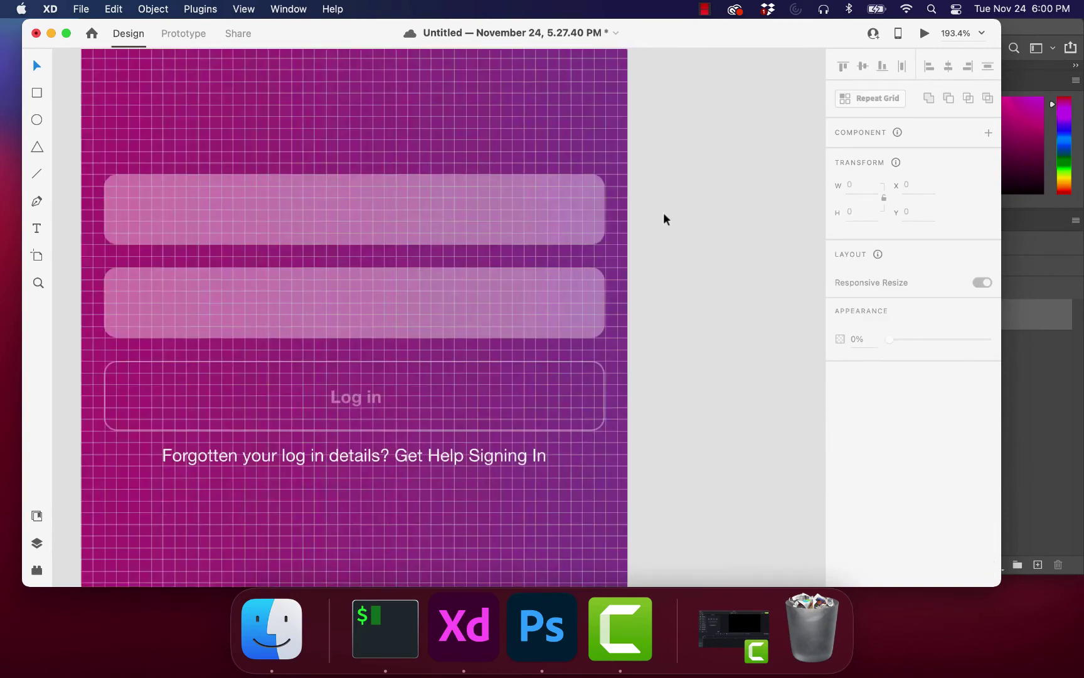
pyautogui.hscroll(3, 614, 223)
pyautogui.hscroll(1, 615, 222)
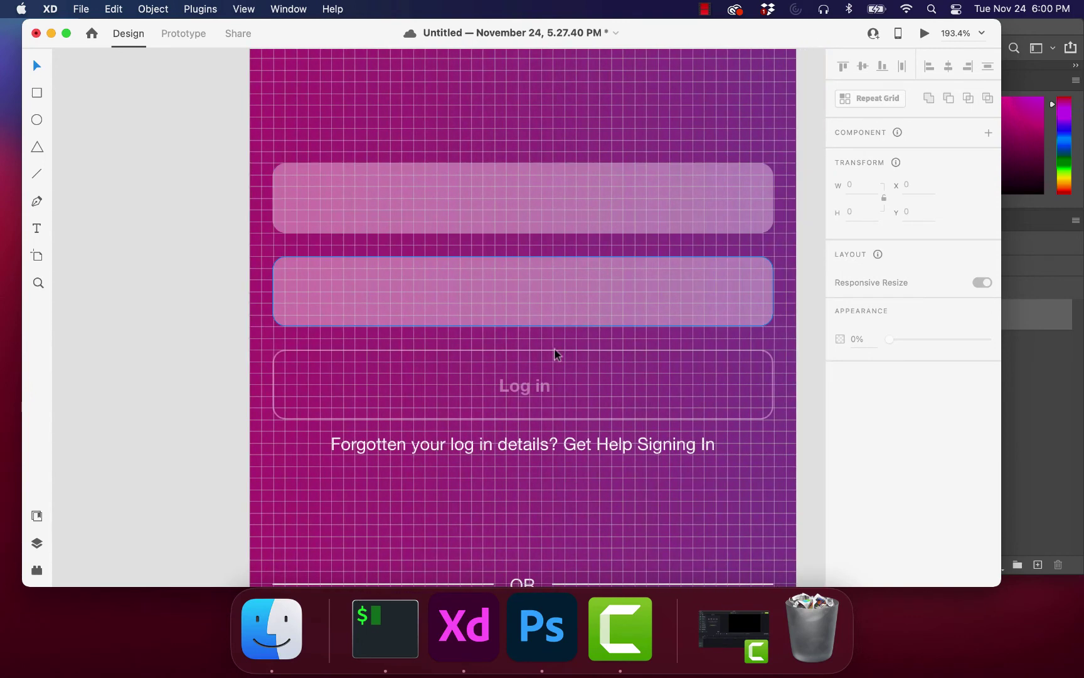
pyautogui.click(492, 447)
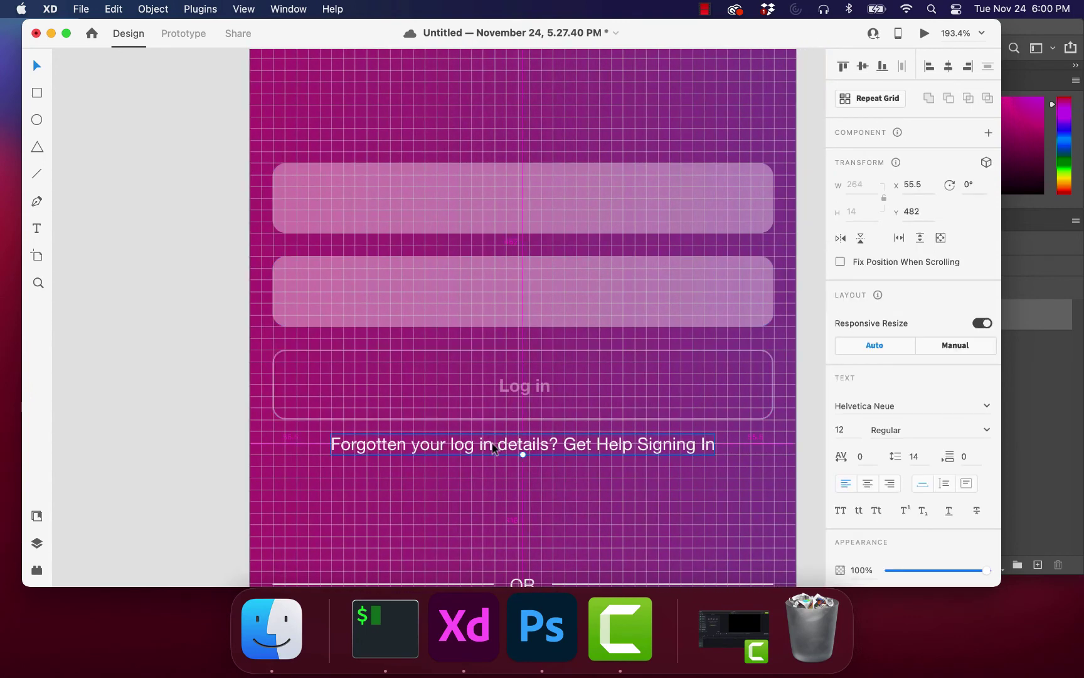
pyautogui.moveTo(493, 447); pyautogui.dragTo(496, 208)
pyautogui.keyDown('shift'); pyautogui.click(495, 301); pyautogui.keyUp('shift')
pyautogui.press('super+z')
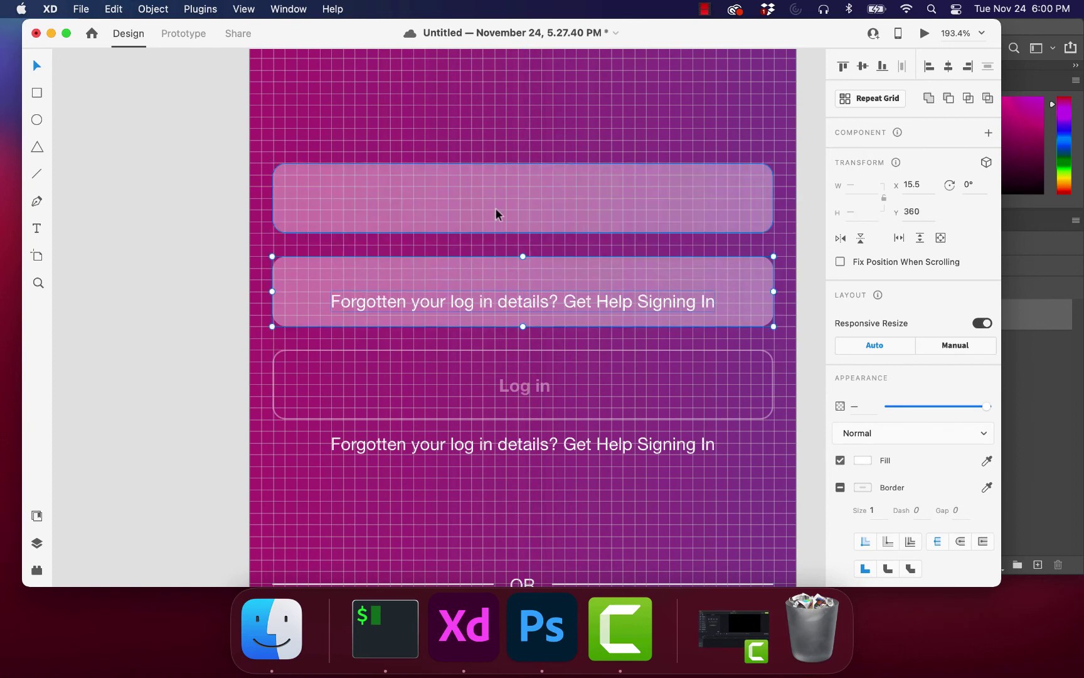
# Step: Try to open the copied text line inside the lower filled field for editing
pyautogui.click(208, 280)
pyautogui.click(423, 293)
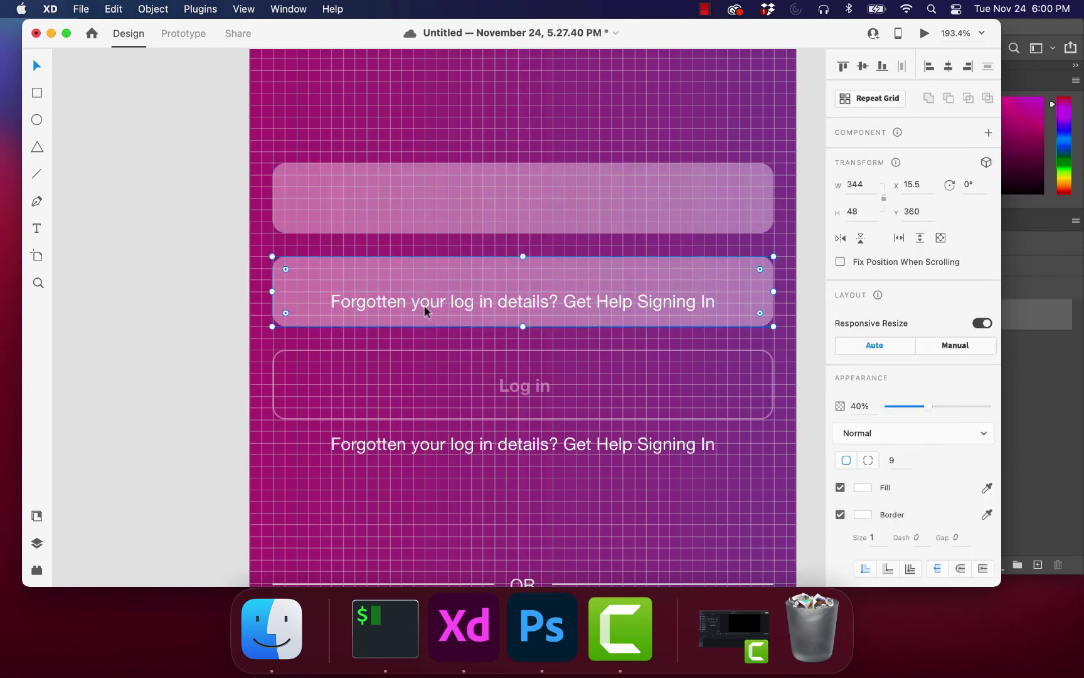
pyautogui.doubleClick(413, 299)
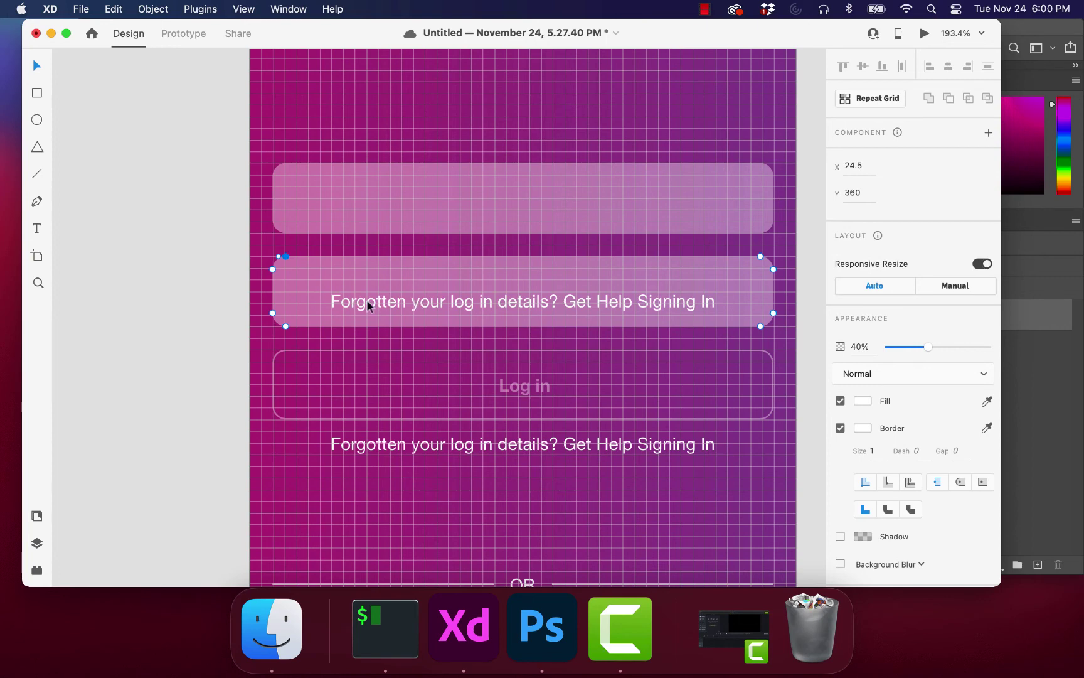
pyautogui.press('Escape')
pyautogui.scroll(6, 228, 293)
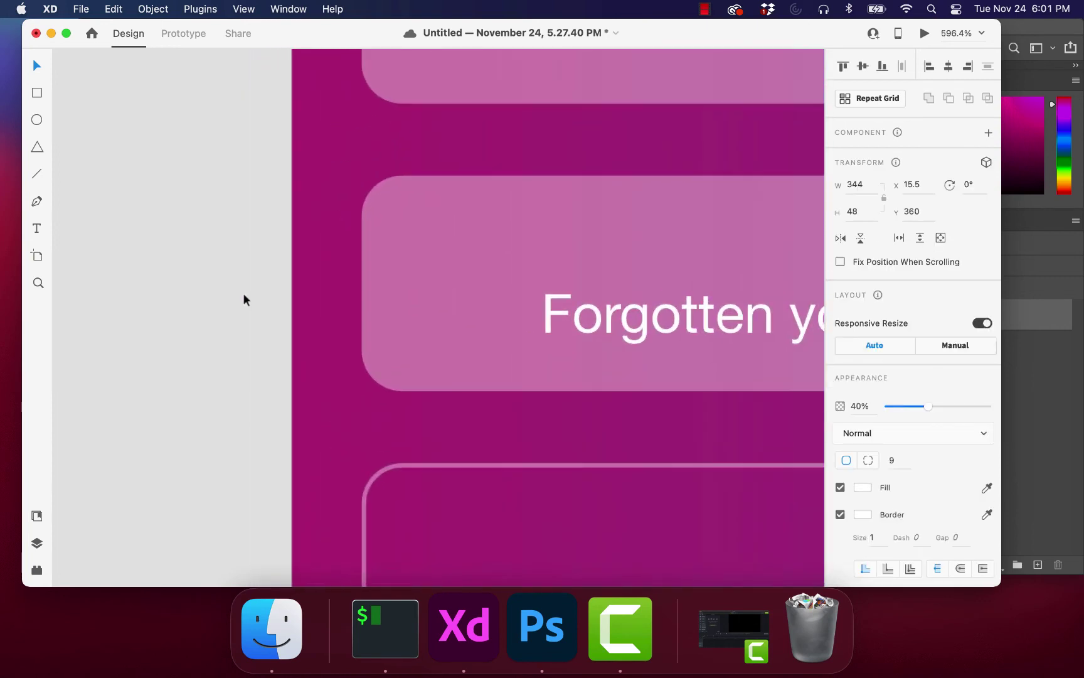
pyautogui.doubleClick(566, 300)
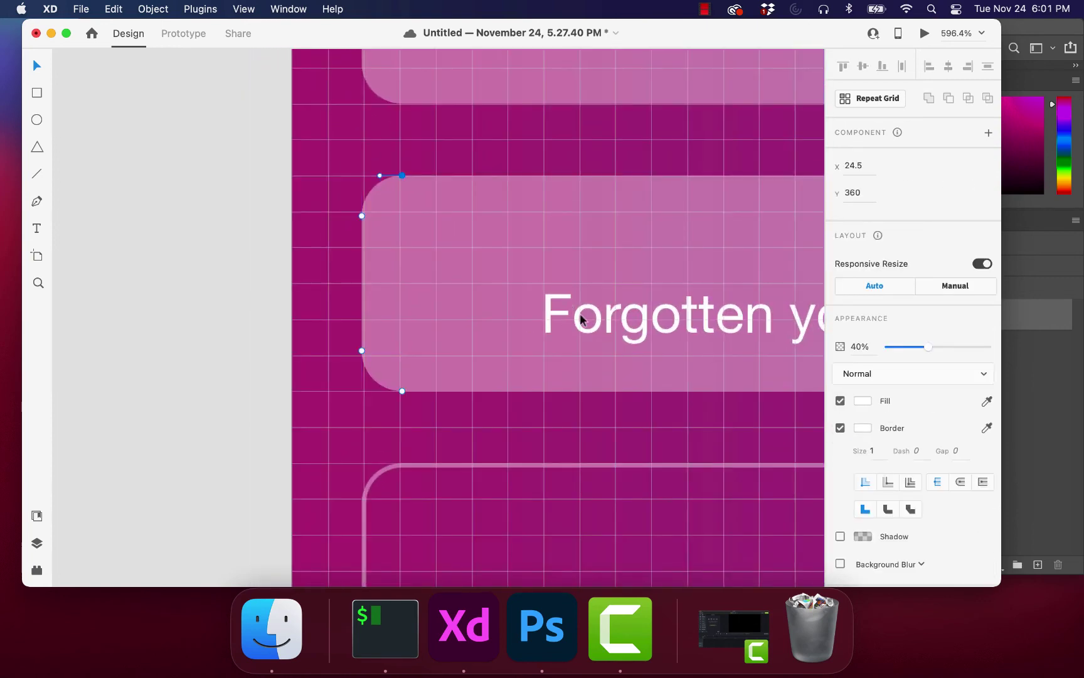
pyautogui.press('Escape')
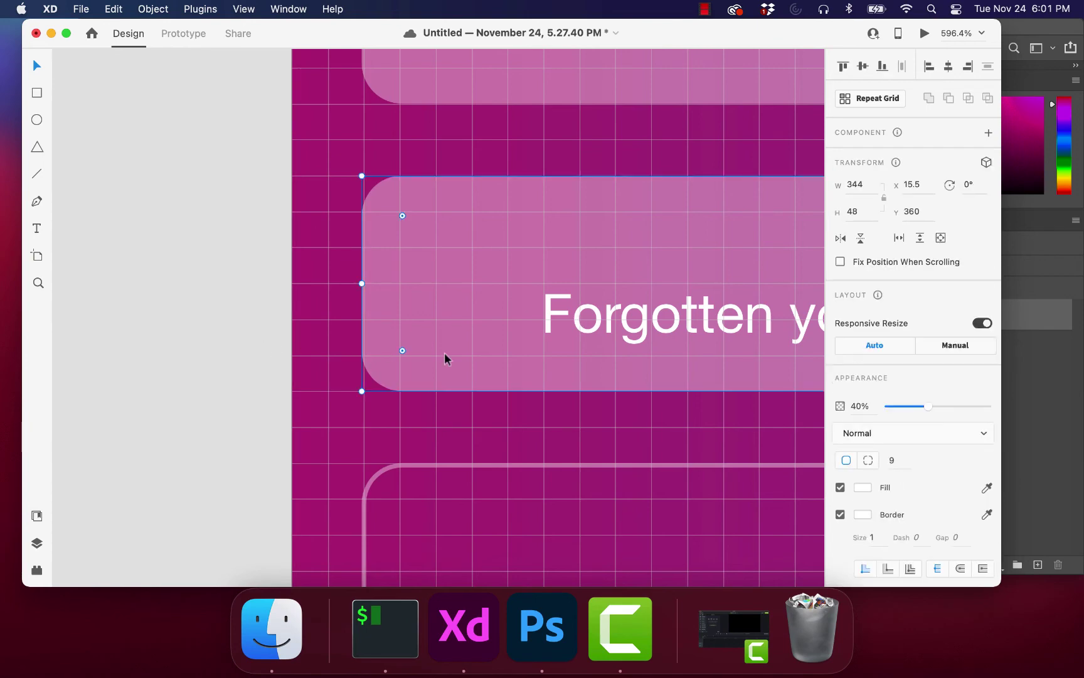
pyautogui.doubleClick(550, 300)
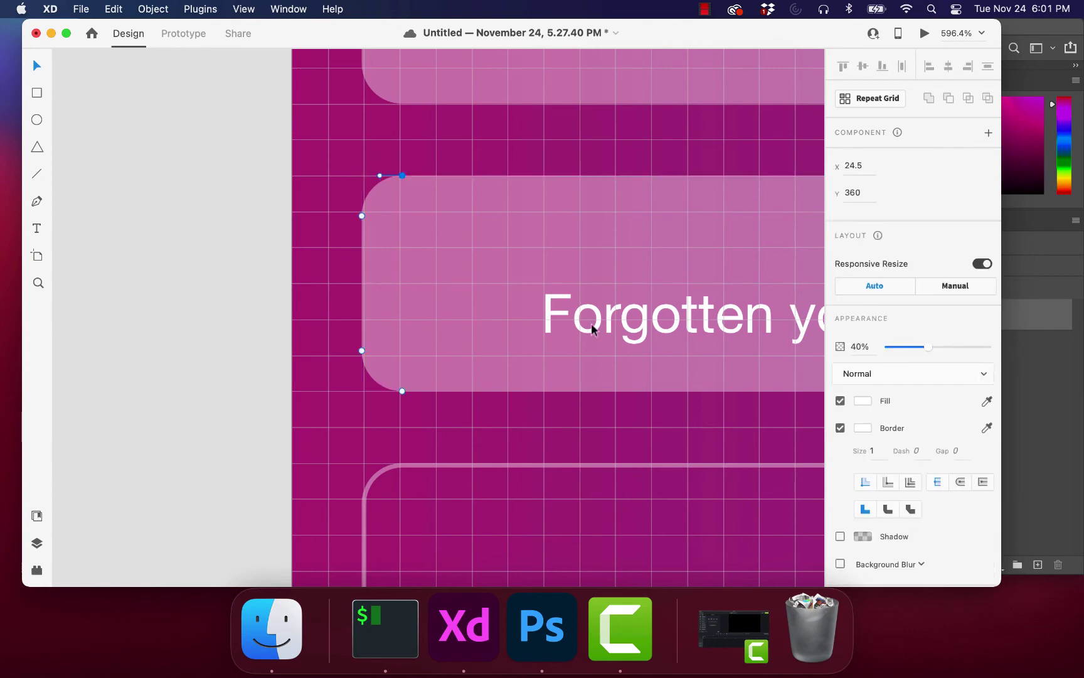
pyautogui.press('Escape')
# Step: Copy the forgotten-details line from below the button into the upper filled field at Y 314
pyautogui.press('super+0')
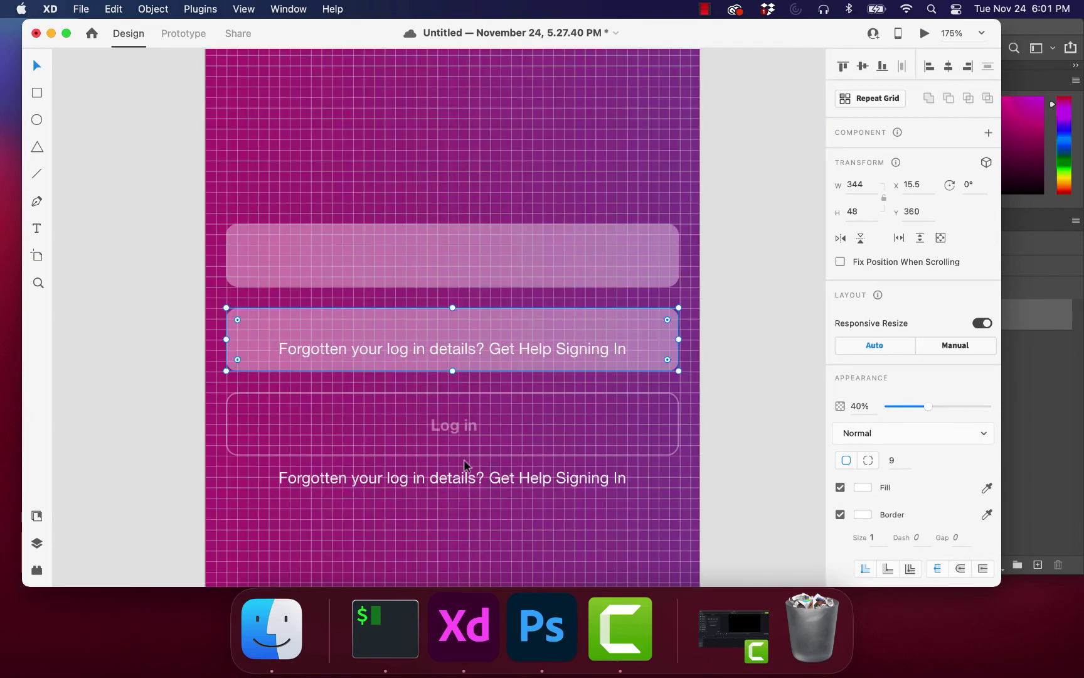
pyautogui.click(466, 478)
pyautogui.moveTo(466, 479); pyautogui.dragTo(468, 257)
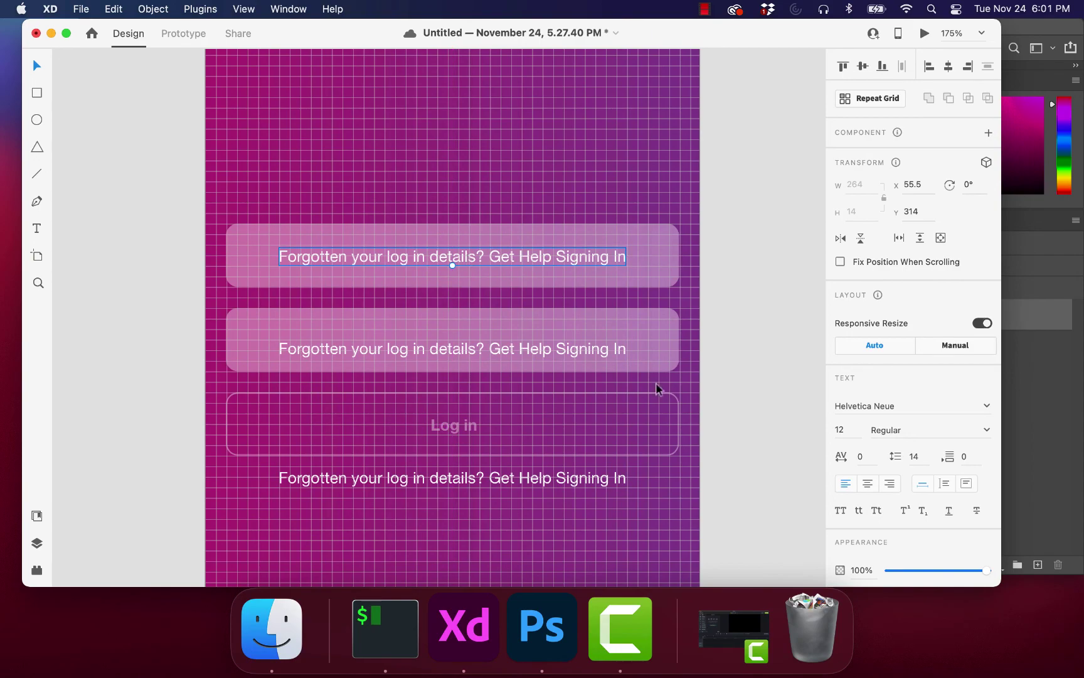
# Step: Check the Username and Password placeholders in the Photoshop reference and show all open windows side by side
pyautogui.click(542, 627)
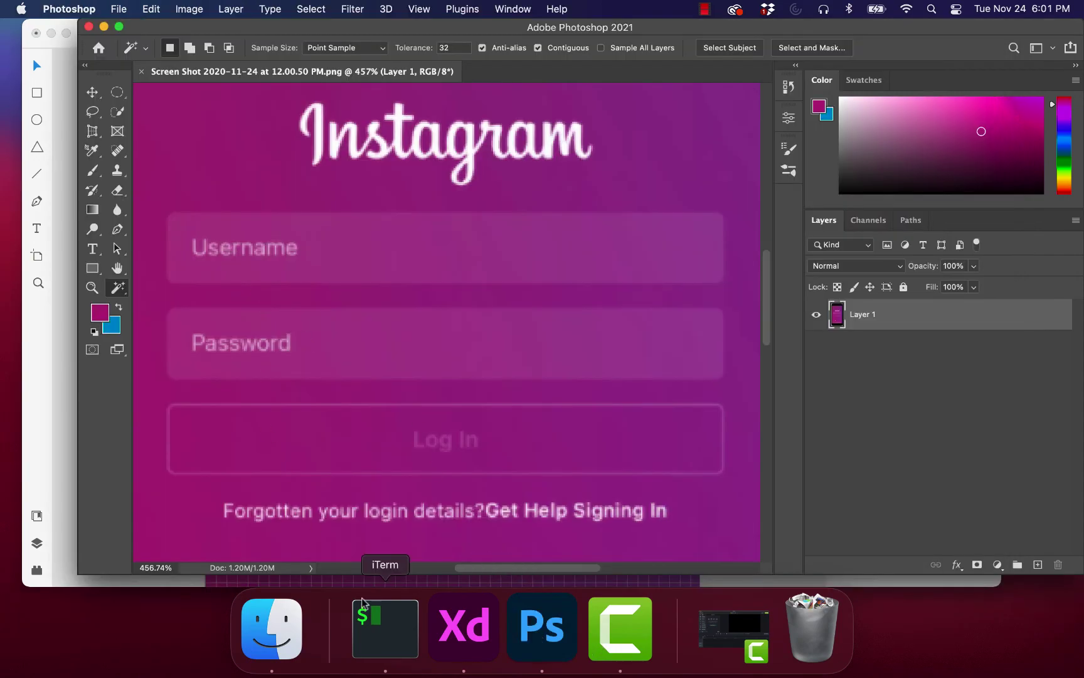
pyautogui.click(385, 627)
pyautogui.hotkey('ctrl', 'Up')
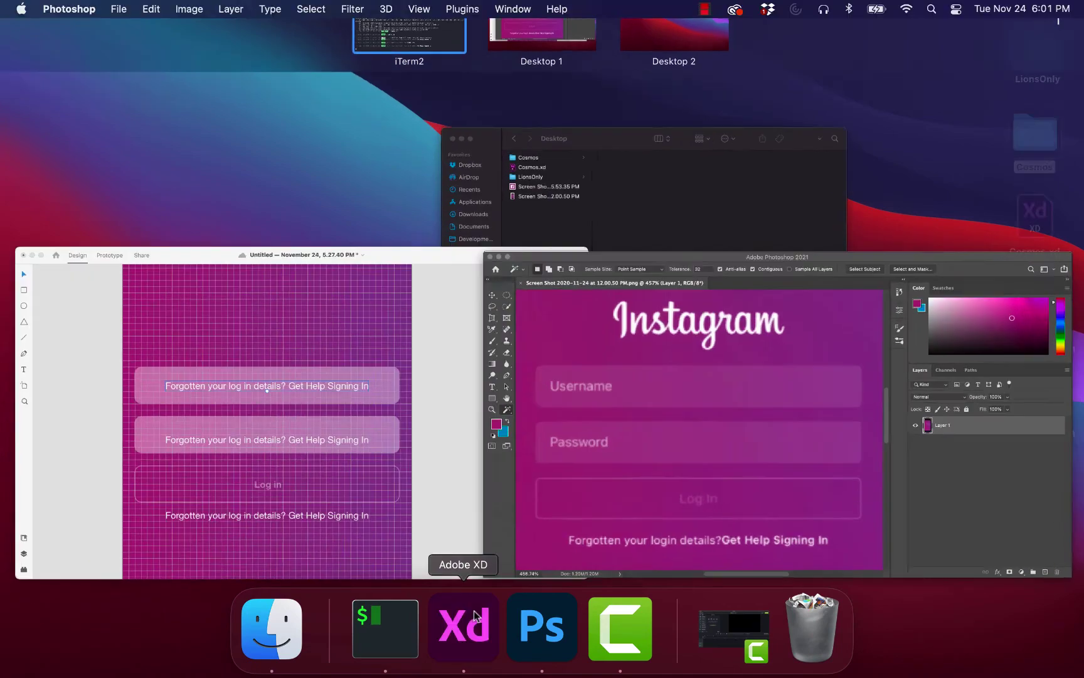
# Step: Switch to Adobe XD and try to select the copied text line in the upper filled field
pyautogui.click(476, 618)
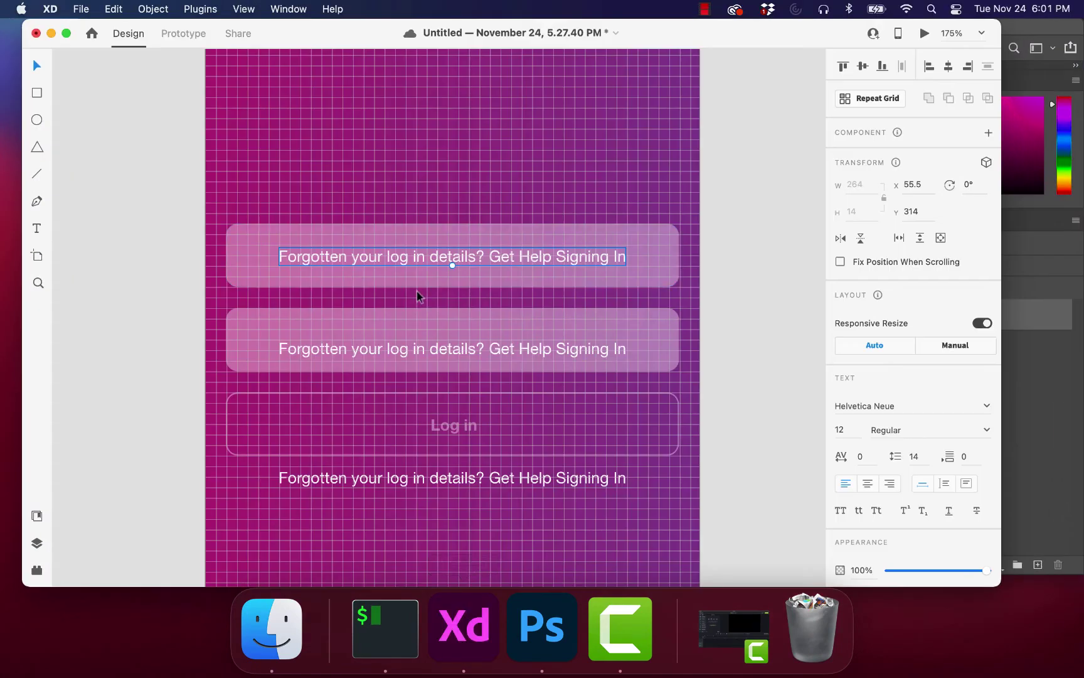
pyautogui.scroll(5, 410, 273)
pyautogui.scroll(3, 439, 232)
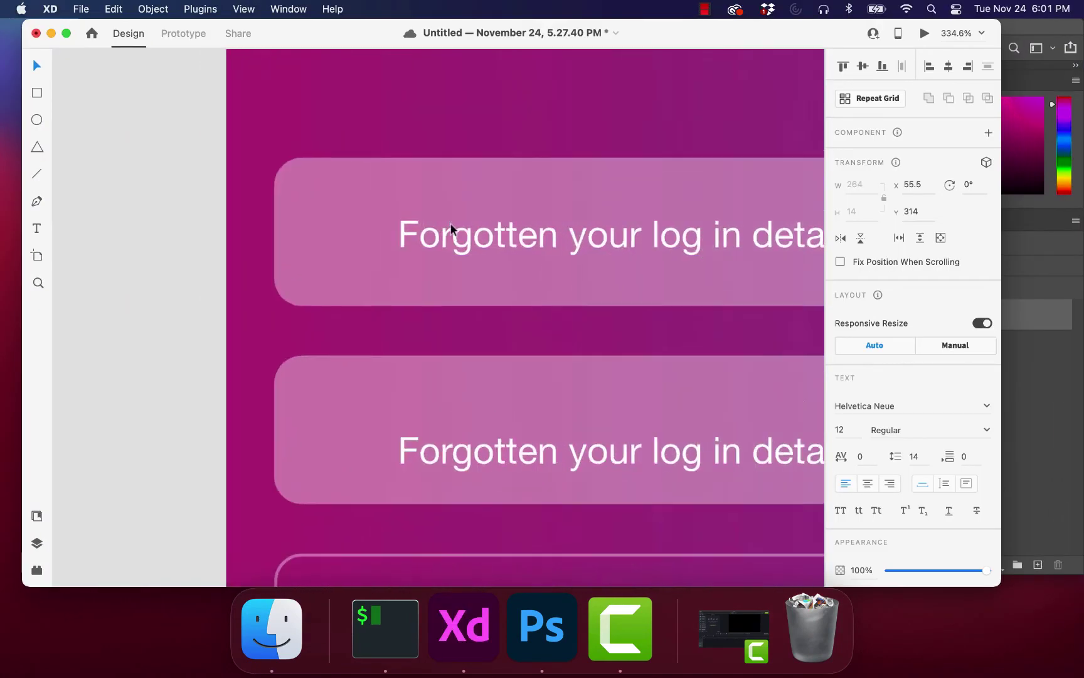
pyautogui.click(450, 225)
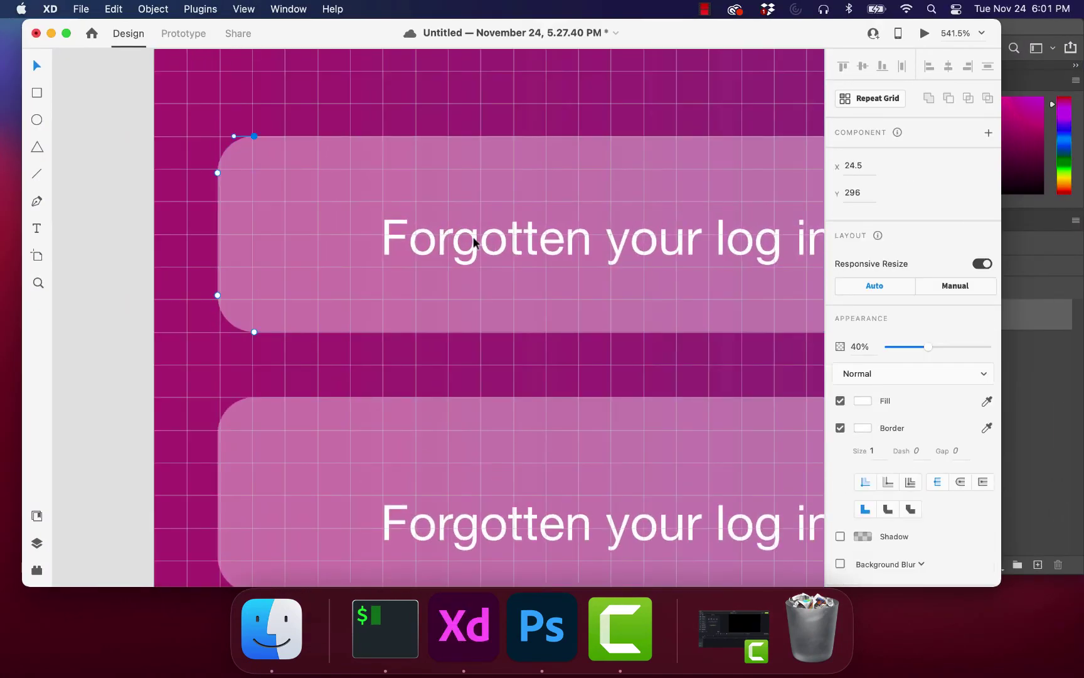
pyautogui.scroll(-5, 478, 243)
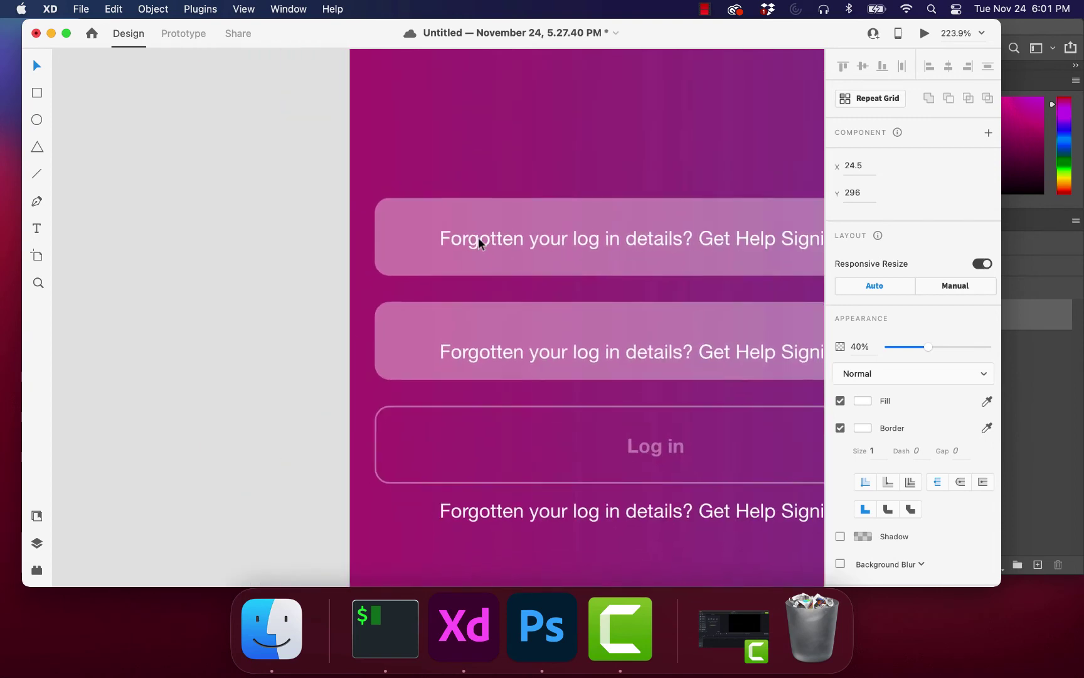
# Step: Move the three forgotten-details text layers above Rectangle 4 in the layer order
pyautogui.click(37, 543)
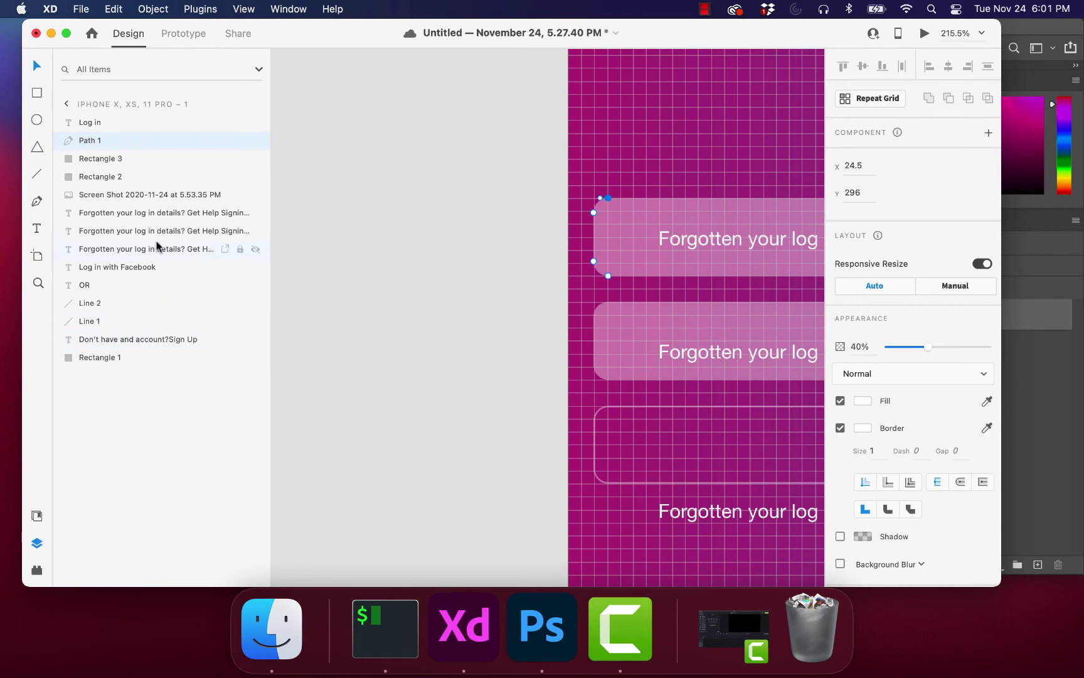
pyautogui.click(91, 304)
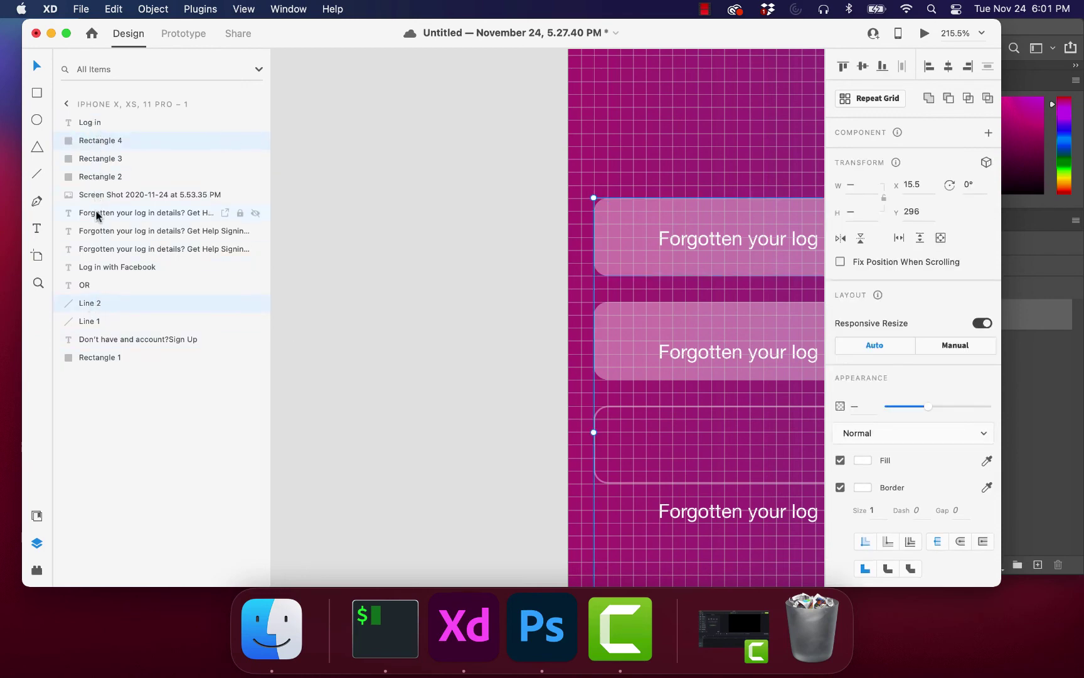
pyautogui.moveTo(97, 211); pyautogui.dragTo(97, 142)
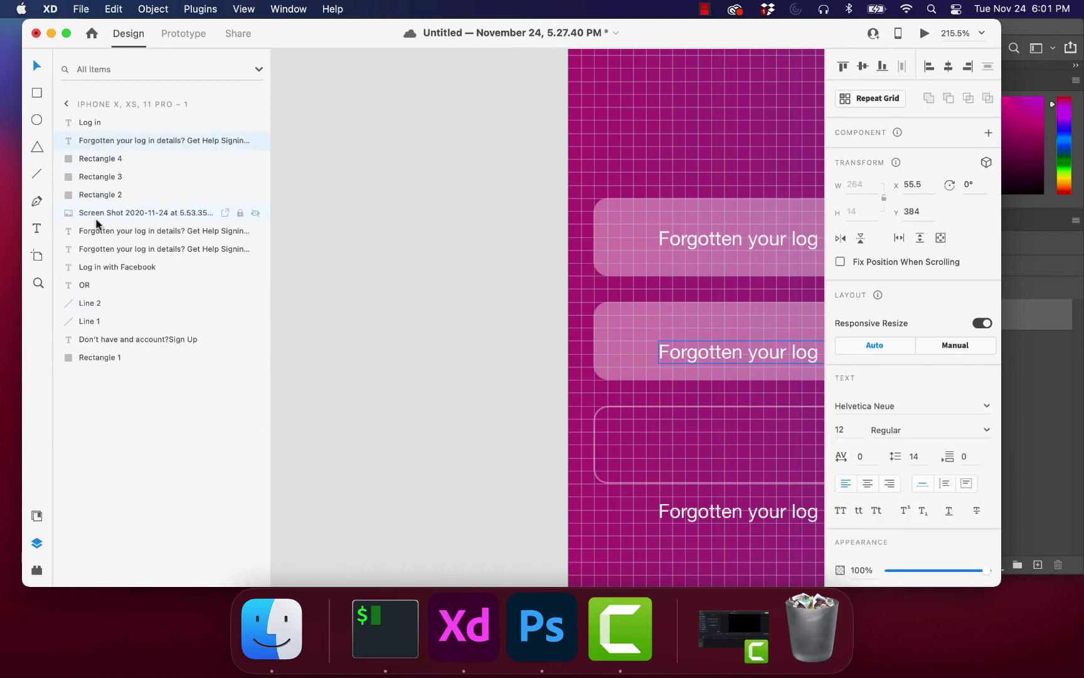
pyautogui.moveTo(94, 236); pyautogui.dragTo(92, 137)
pyautogui.moveTo(99, 249); pyautogui.dragTo(102, 139)
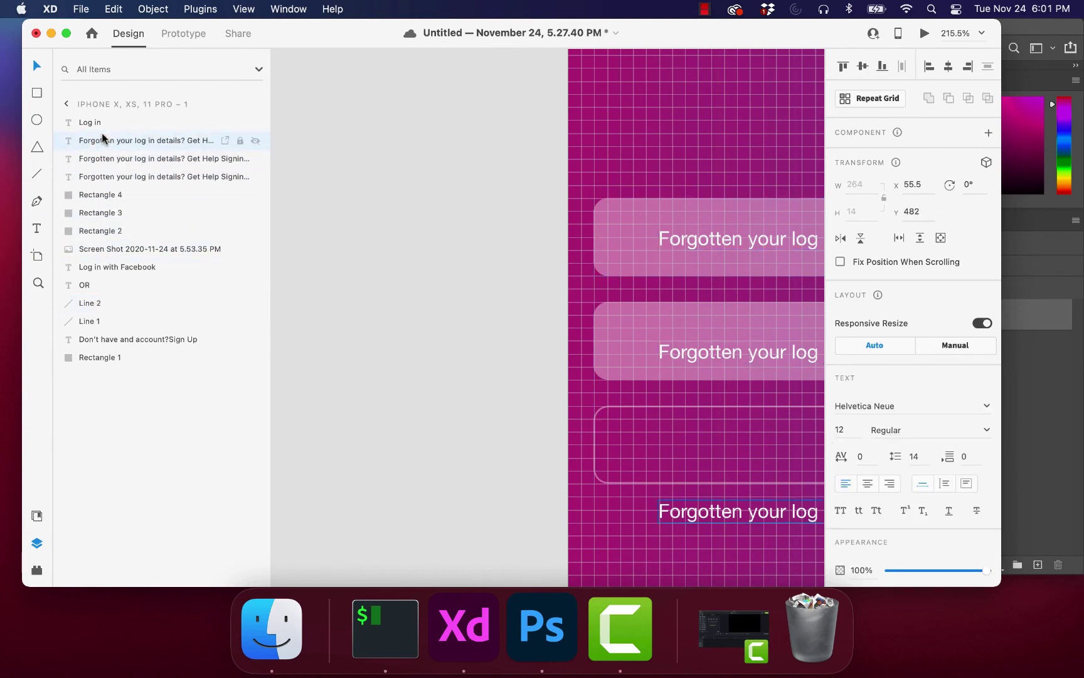
pyautogui.click(387, 271)
pyautogui.hscroll(5, 389, 271)
pyautogui.scroll(-5, 388, 271)
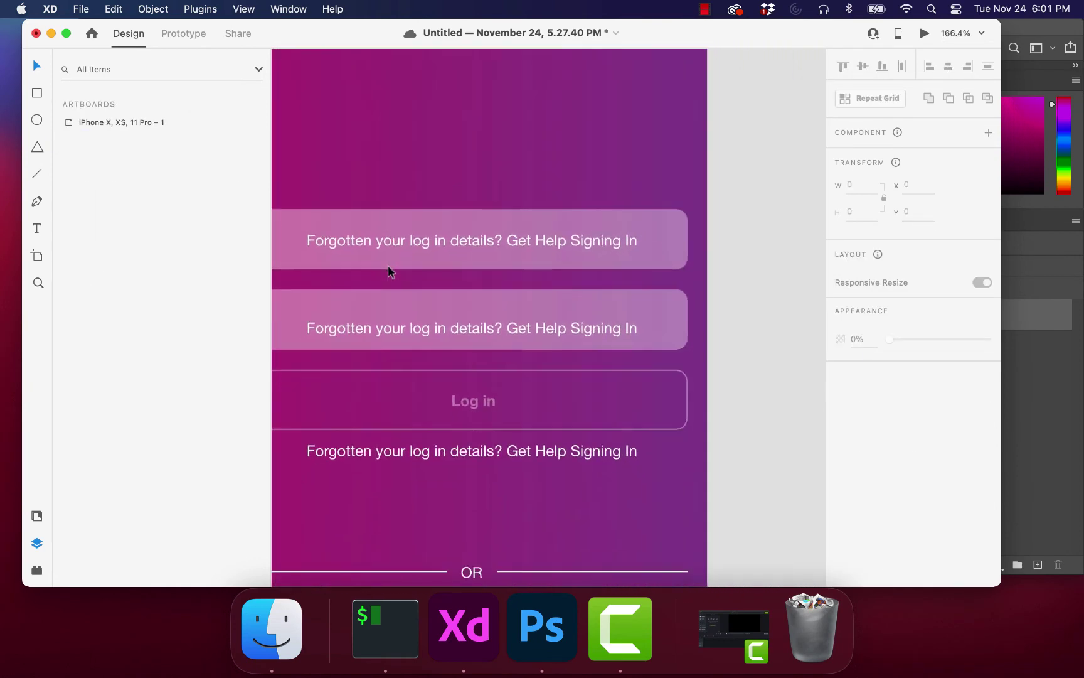
pyautogui.click(38, 542)
pyautogui.hscroll(-5, 252, 404)
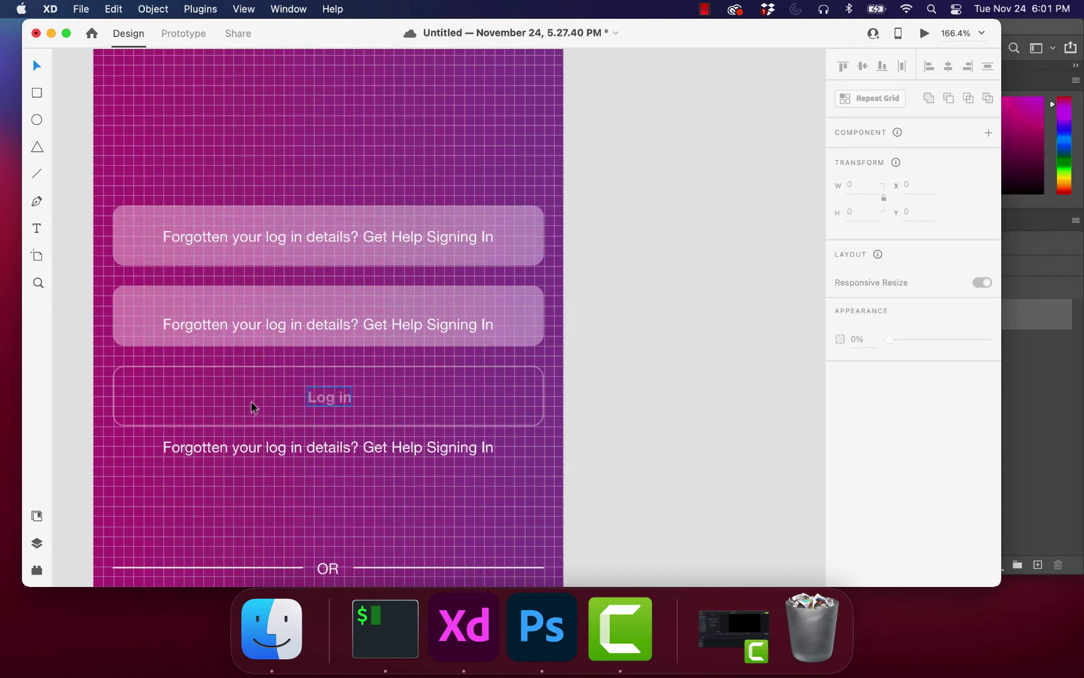
# Step: Move the text line in the upper filled field to X 32, Y 312
pyautogui.moveTo(276, 243); pyautogui.dragTo(242, 244)
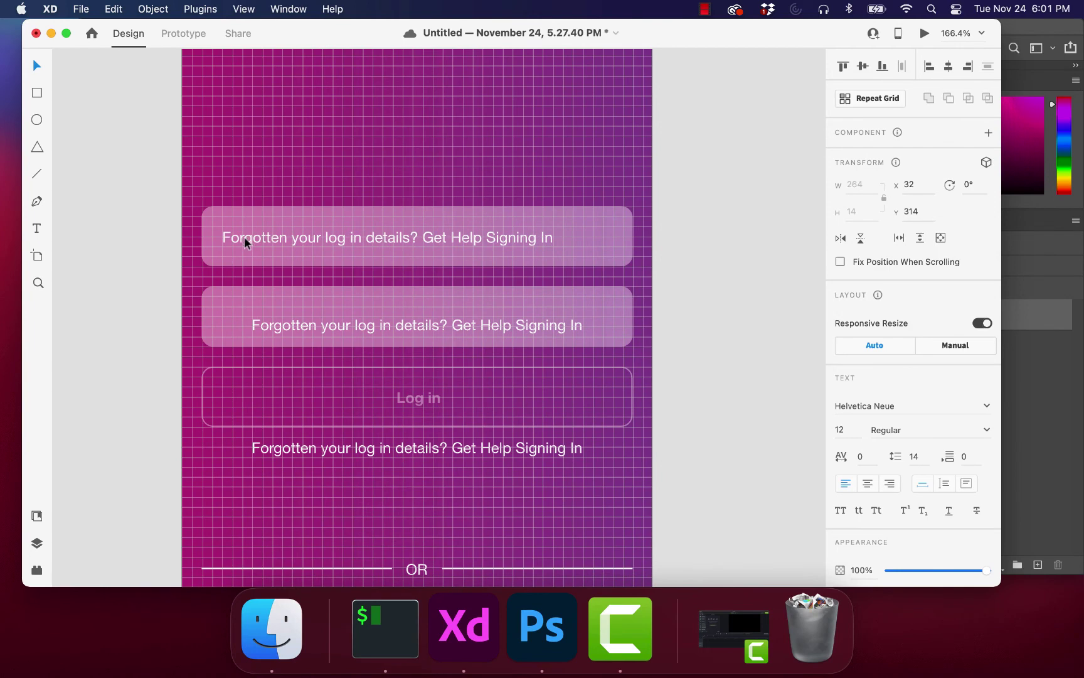
pyautogui.scroll(5, 244, 243)
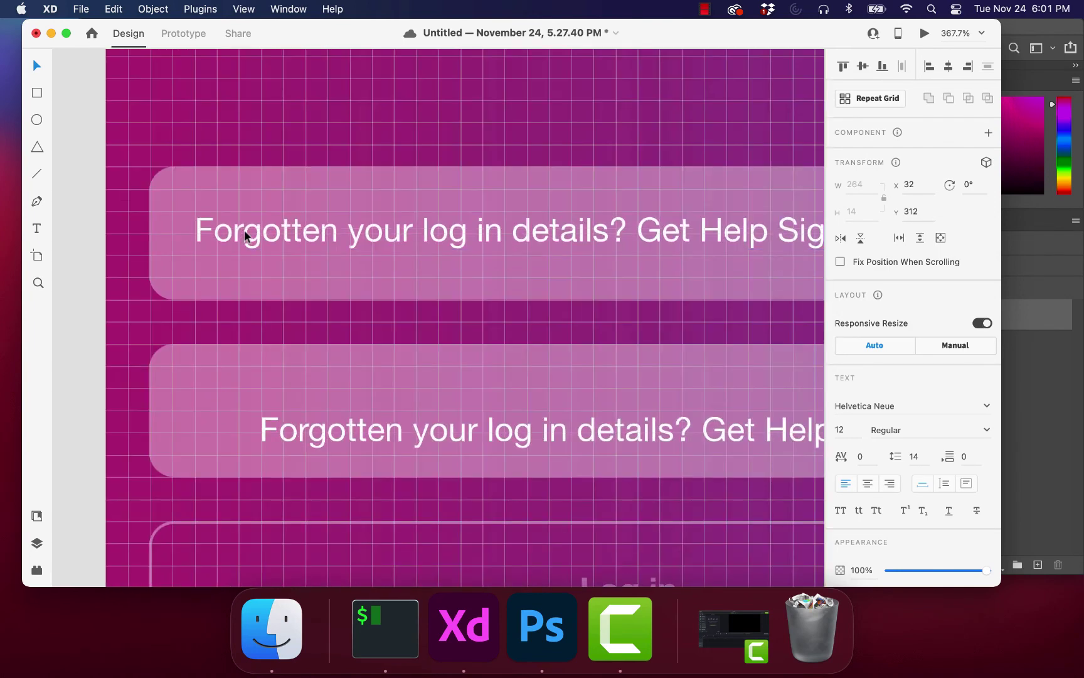
pyautogui.scroll(5, 245, 242)
pyautogui.scroll(5, 246, 242)
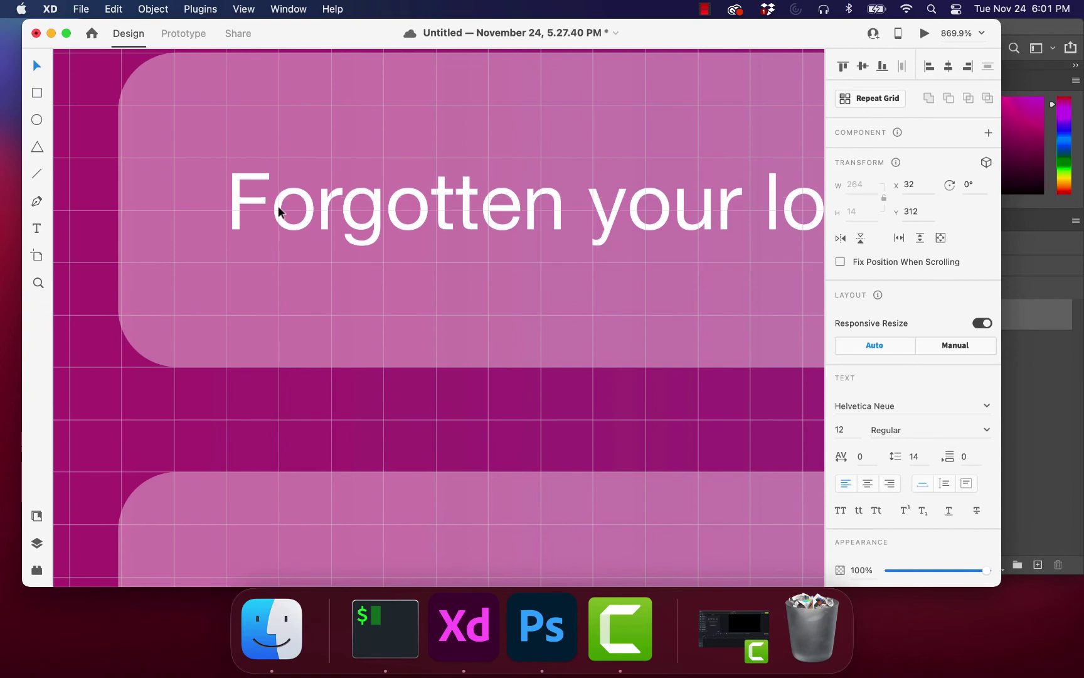
pyautogui.press('Up')
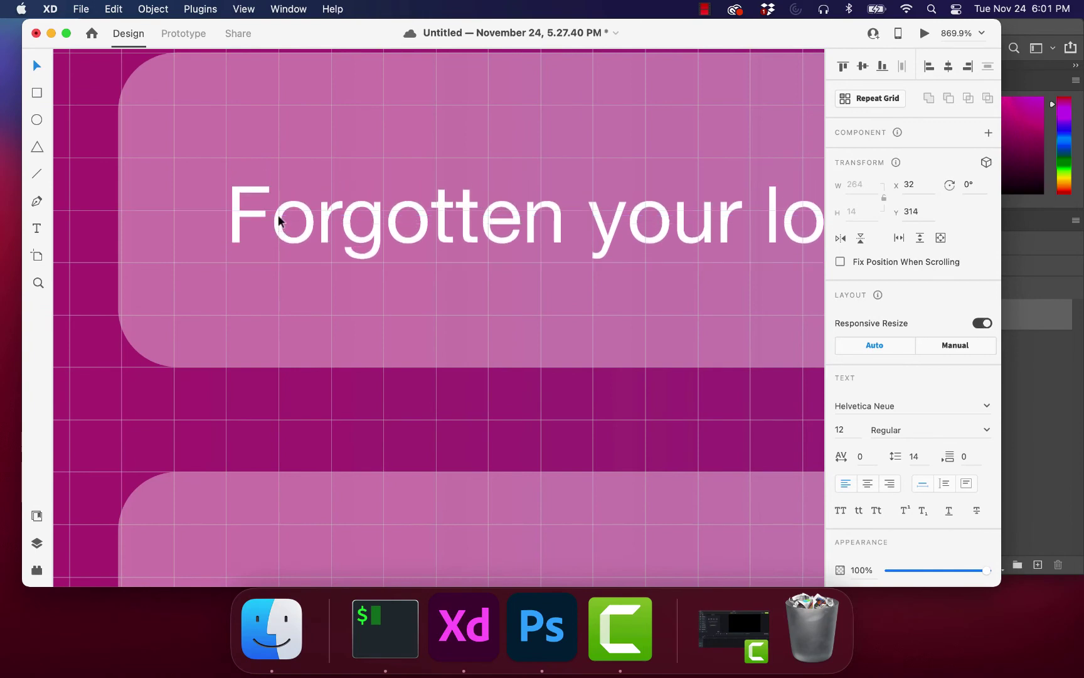
pyautogui.press('Up')
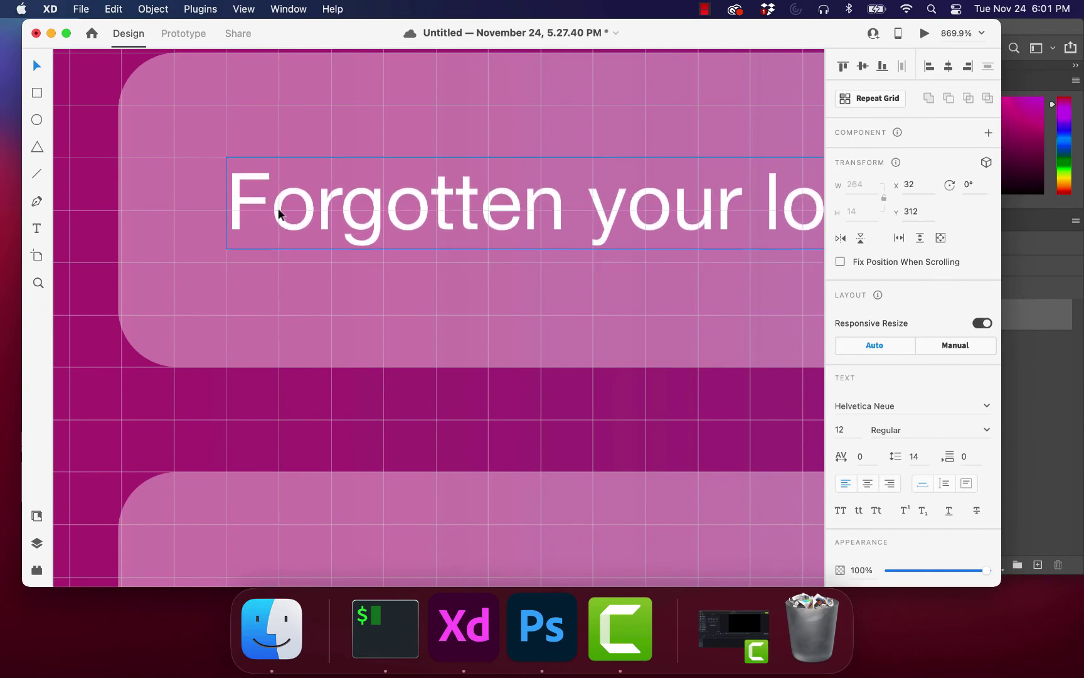
pyautogui.press('Down')
pyautogui.press('Up')
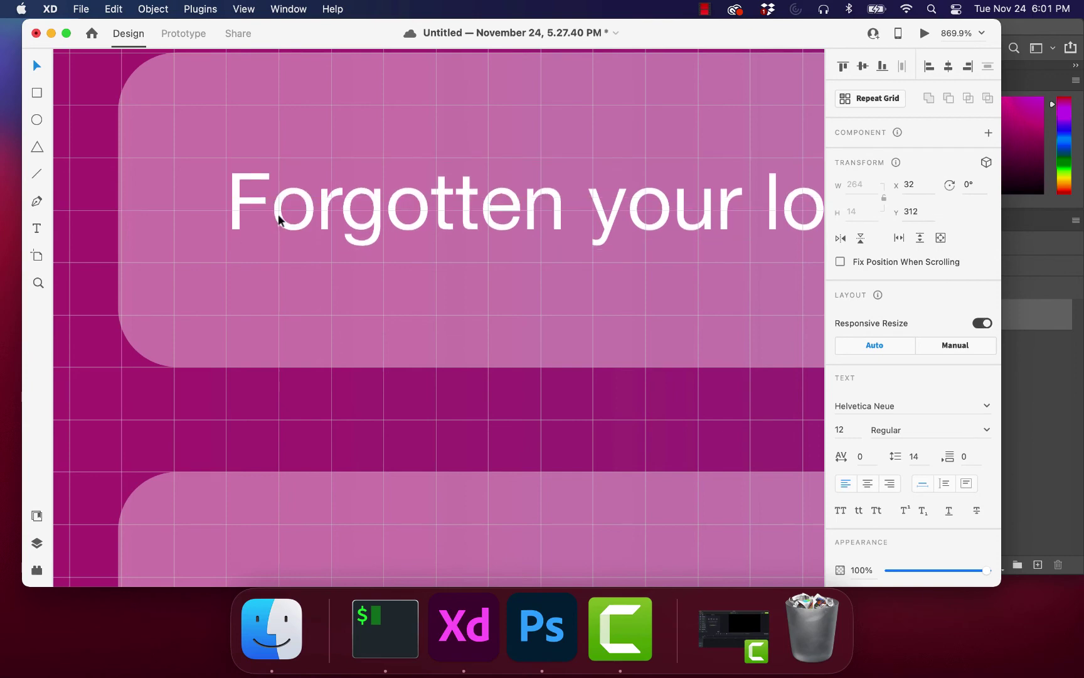
pyautogui.press('Down')
pyautogui.press('Up')
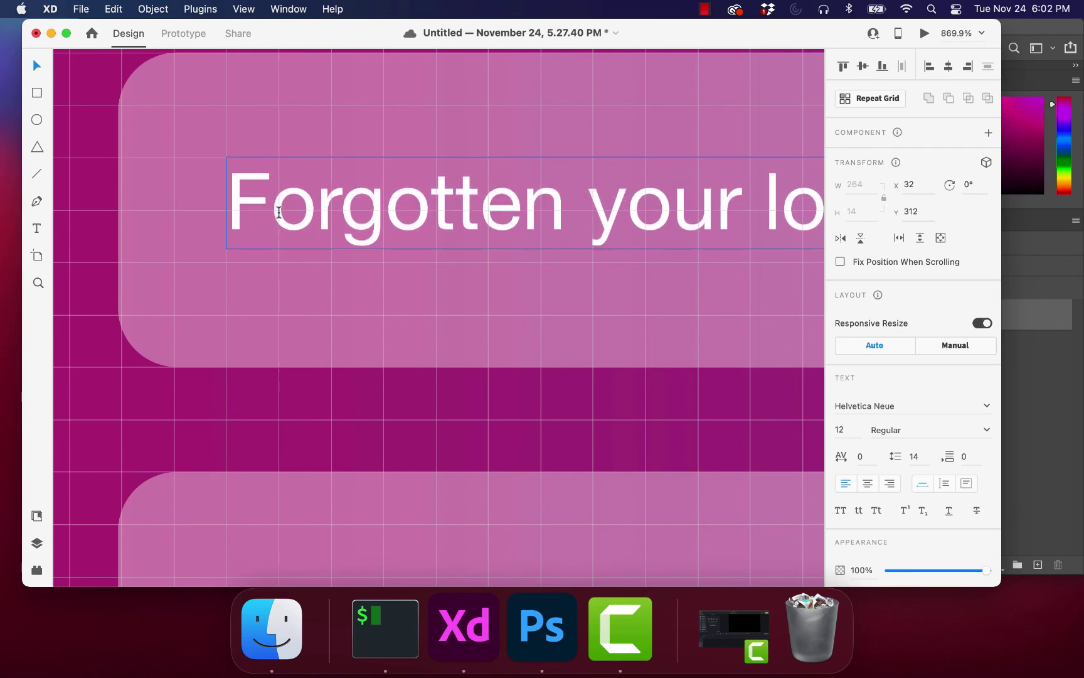
# Step: Replace the text line in the upper filled field with "Username"
pyautogui.press('Return')
pyautogui.write('Usern')
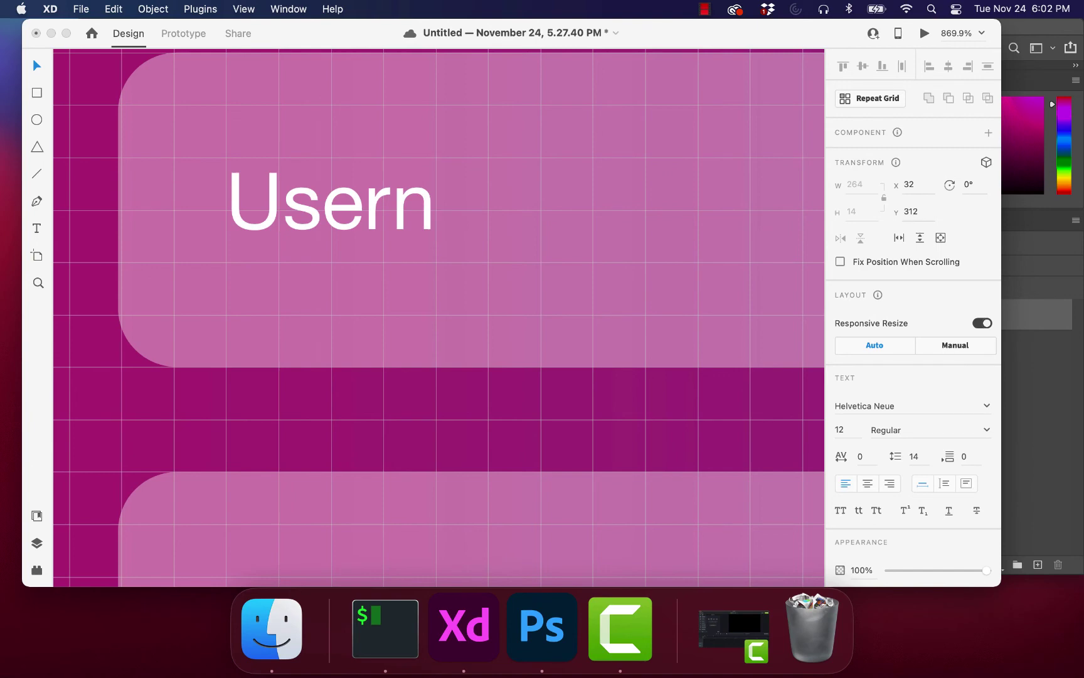
pyautogui.write('ame')
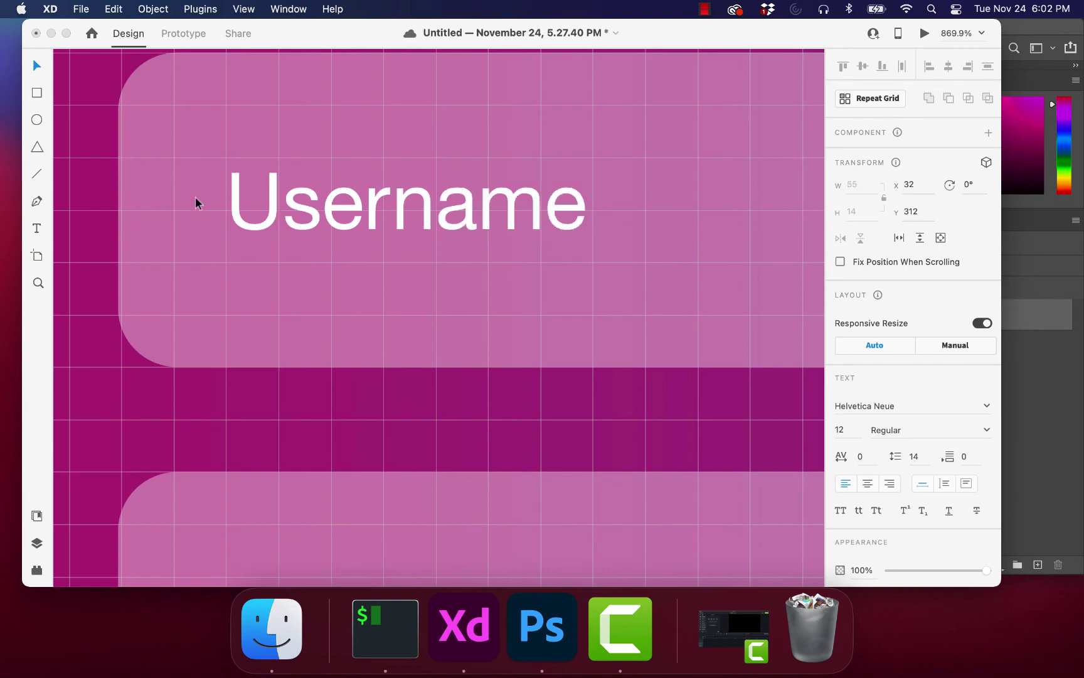
pyautogui.press('Escape')
pyautogui.click(201, 240)
# Step: Lower the Username placeholder slightly to Y 314, keeping it at X 32
pyautogui.scroll(-5, 201, 240)
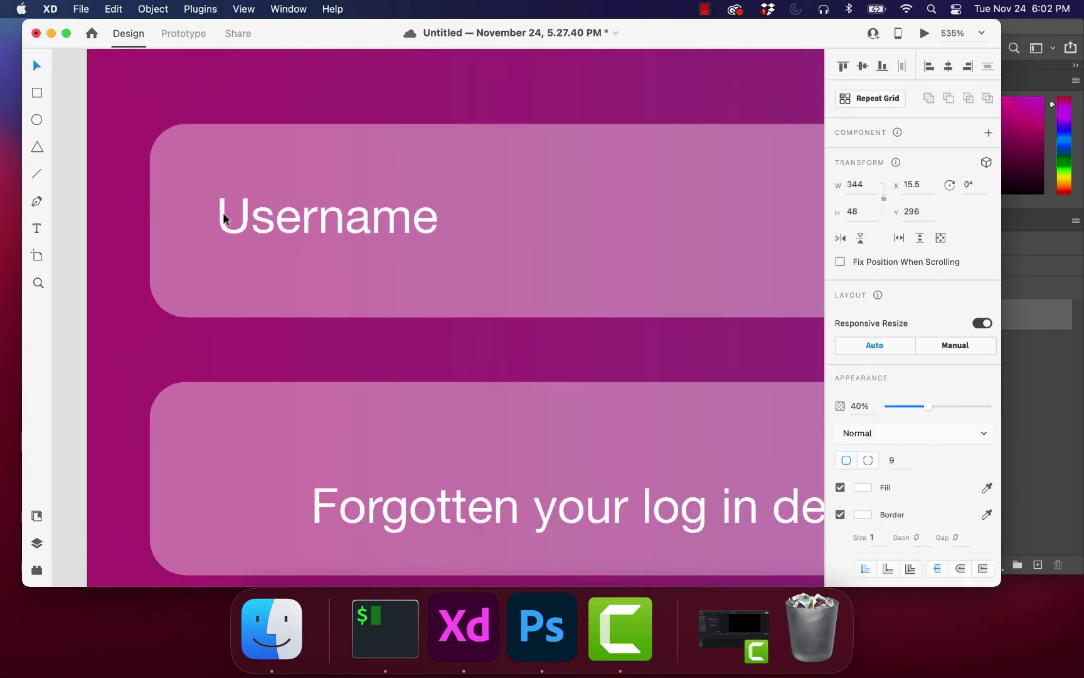
pyautogui.press('super+apostrophe')
pyautogui.moveTo(222, 218); pyautogui.dragTo(220, 220)
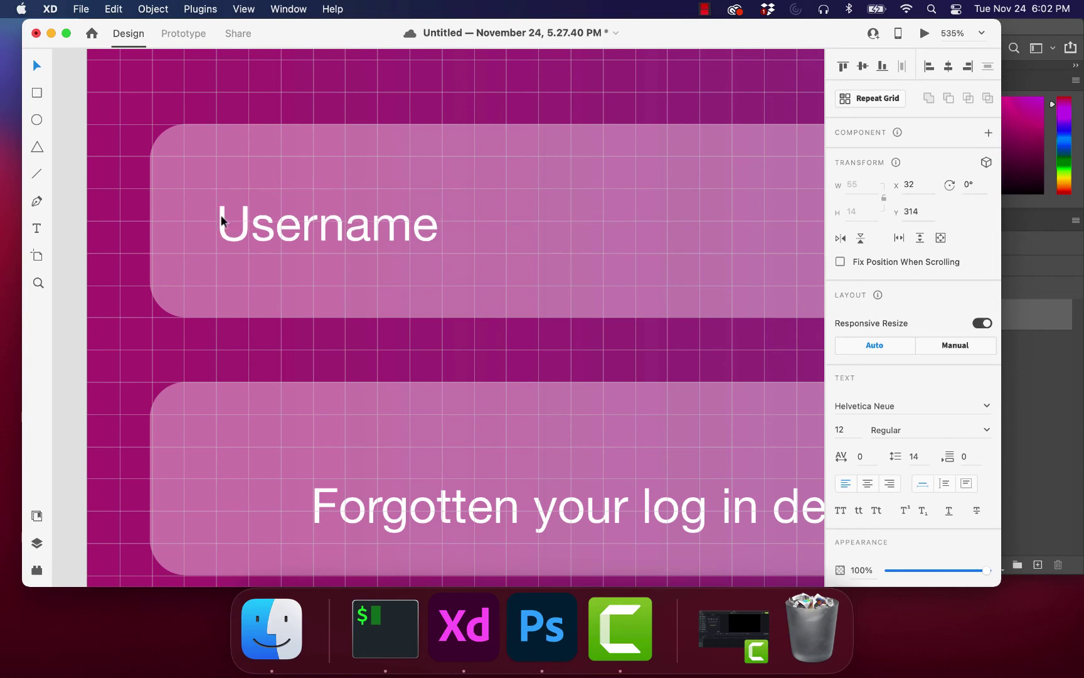
# Step: Move the text line in the lower filled field to X 32, Y 377, left-aligned with Username
pyautogui.scroll(-5, 221, 219)
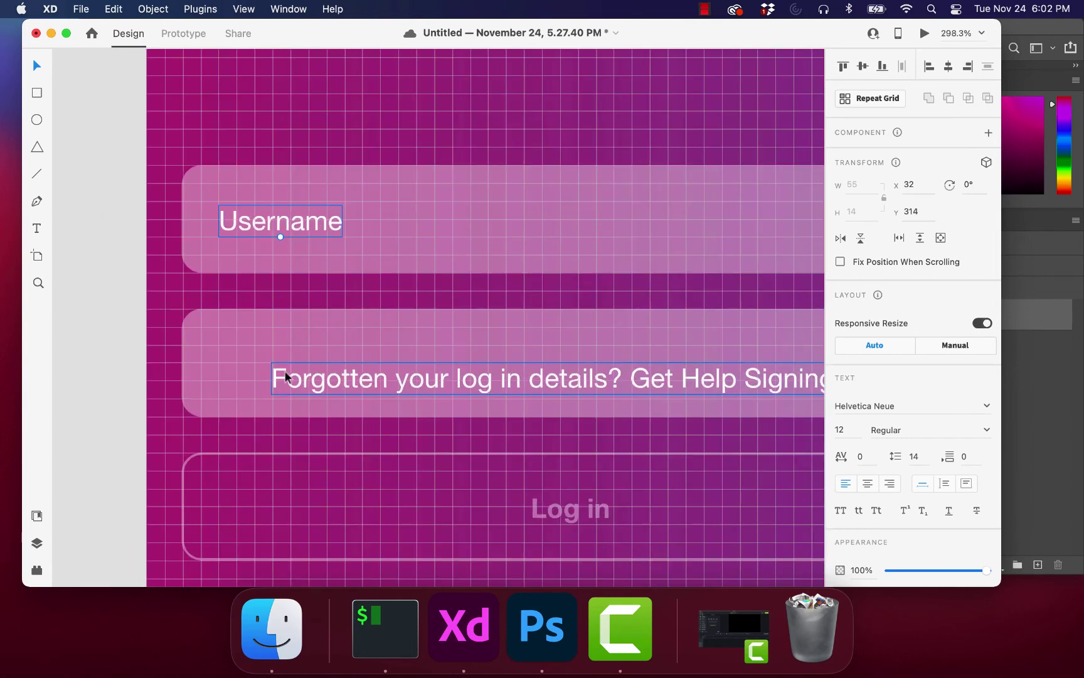
pyautogui.doubleClick(275, 377)
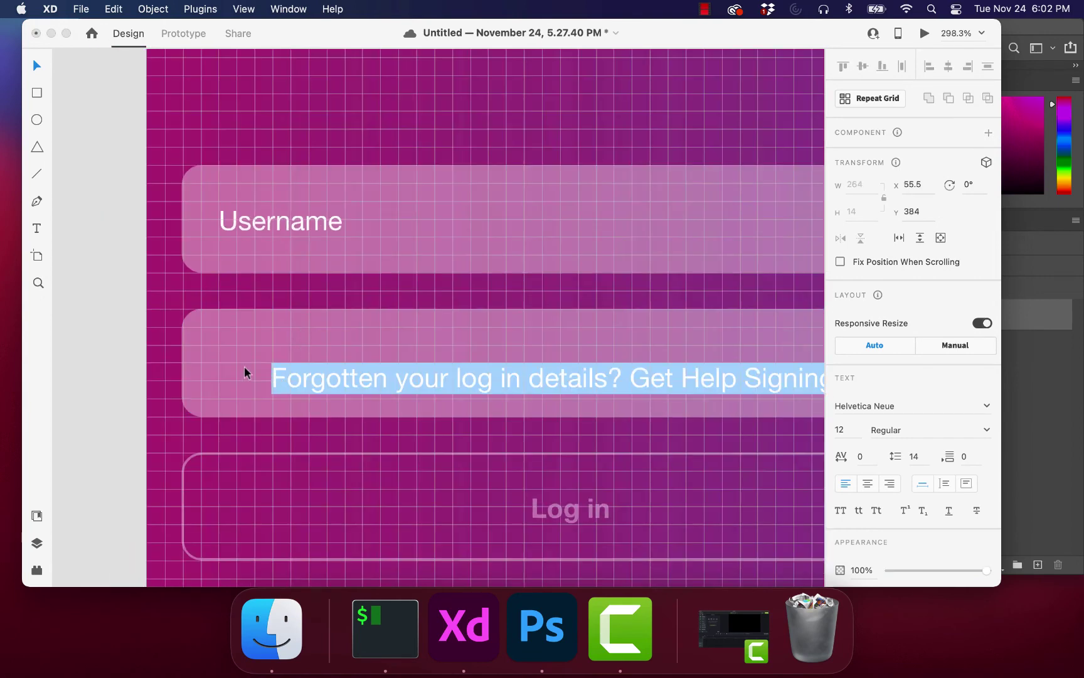
pyautogui.press('Escape')
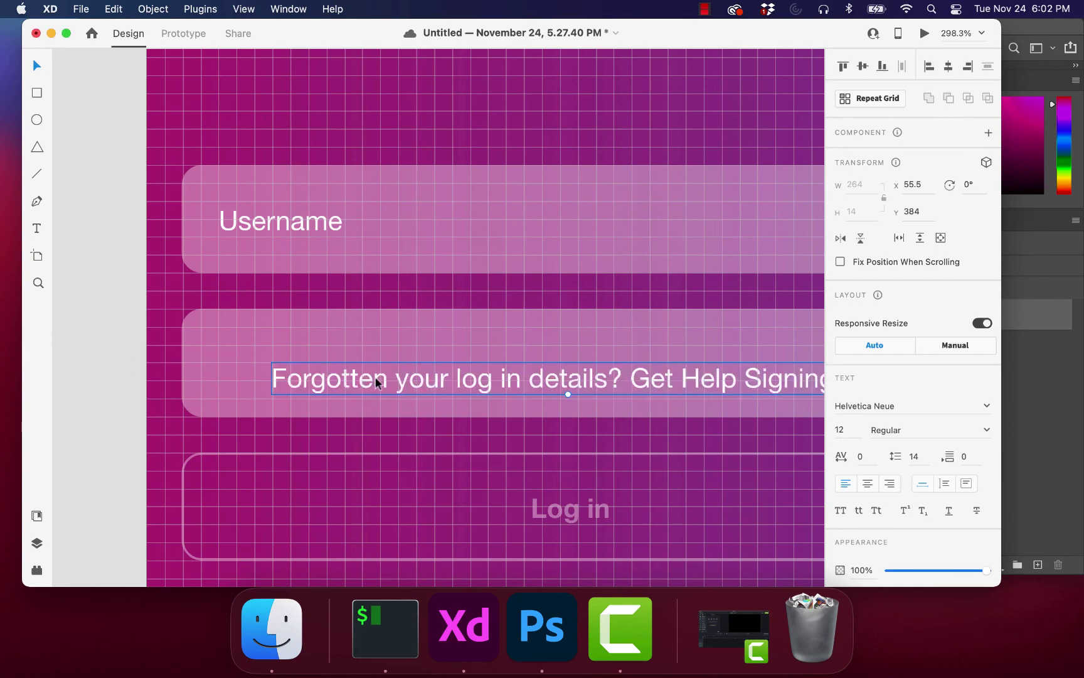
pyautogui.moveTo(376, 383); pyautogui.dragTo(327, 372)
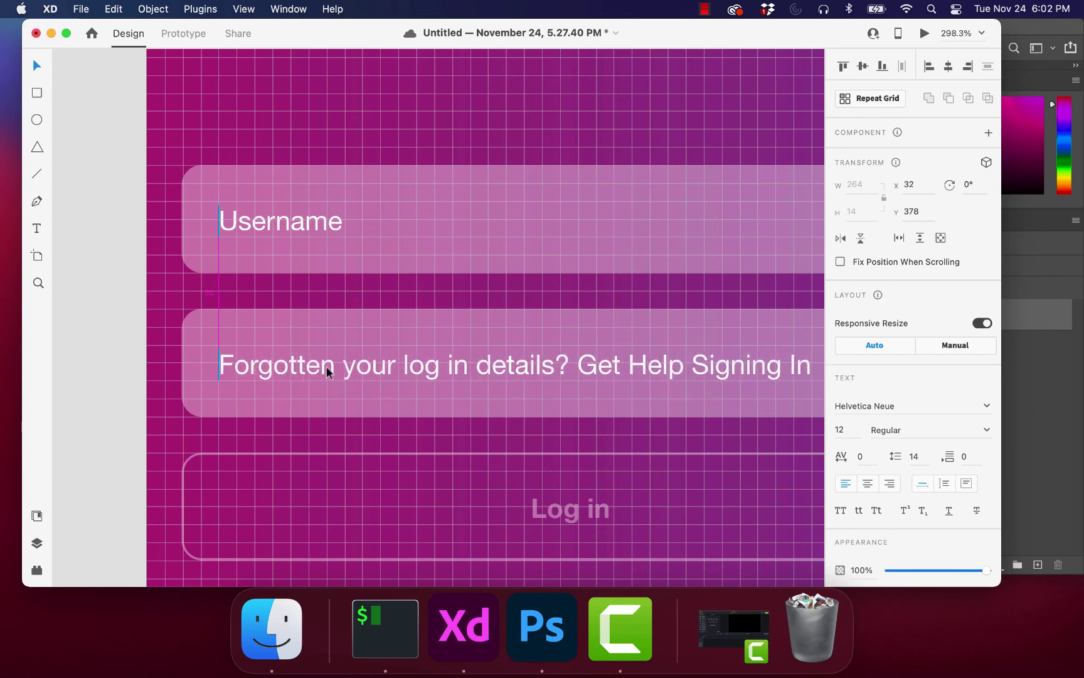
pyautogui.scroll(5, 327, 368)
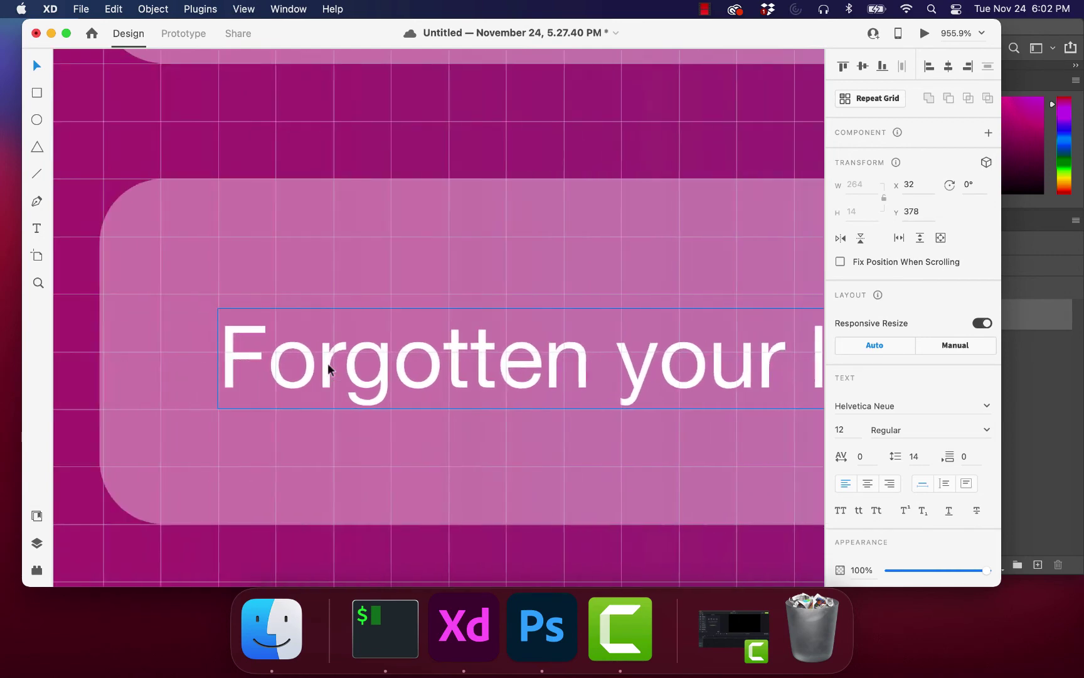
pyautogui.moveTo(323, 363); pyautogui.dragTo(322, 354)
# Step: Replace the text line in the lower filled field with "Password"
pyautogui.doubleClick(323, 353)
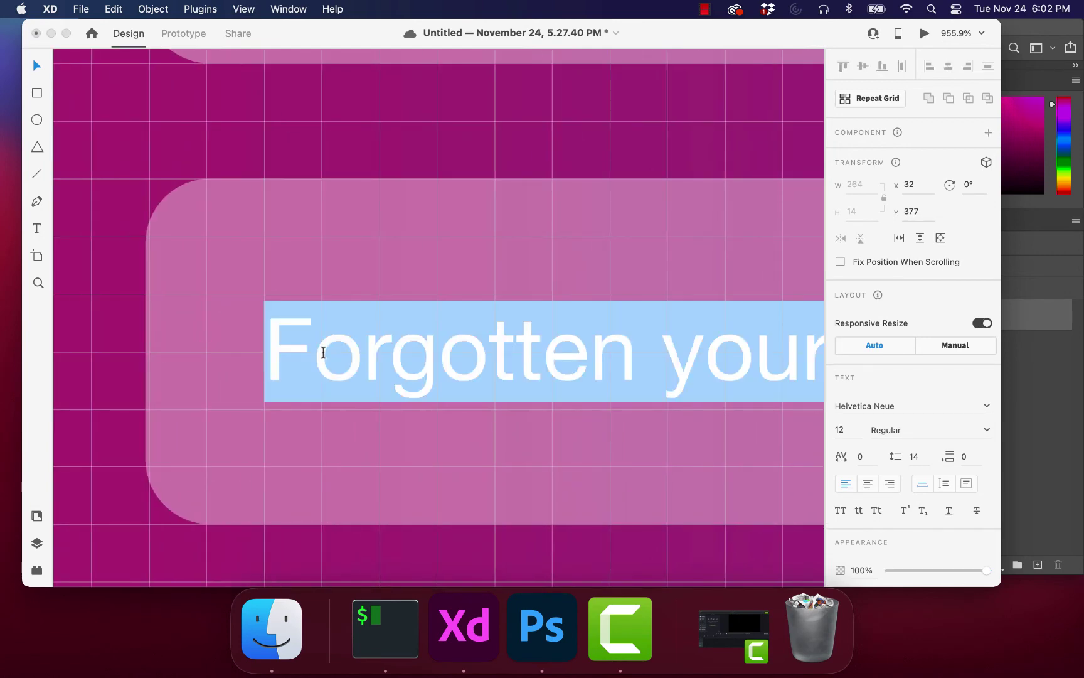
pyautogui.write('Password')
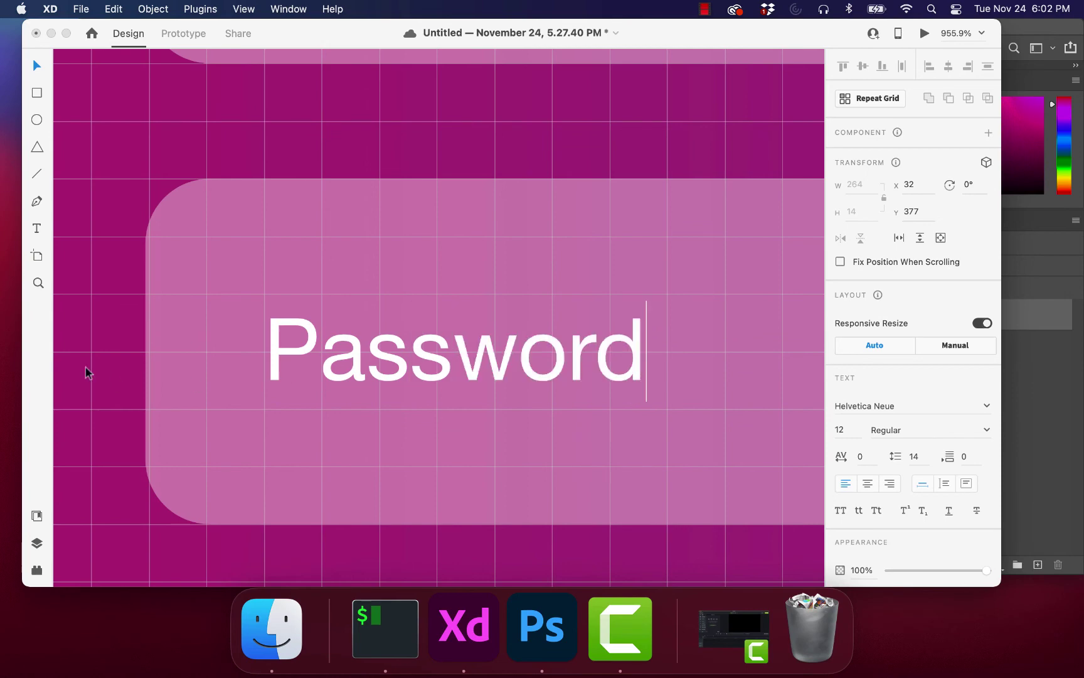
pyautogui.press('Escape')
pyautogui.scroll(-10, 85, 368)
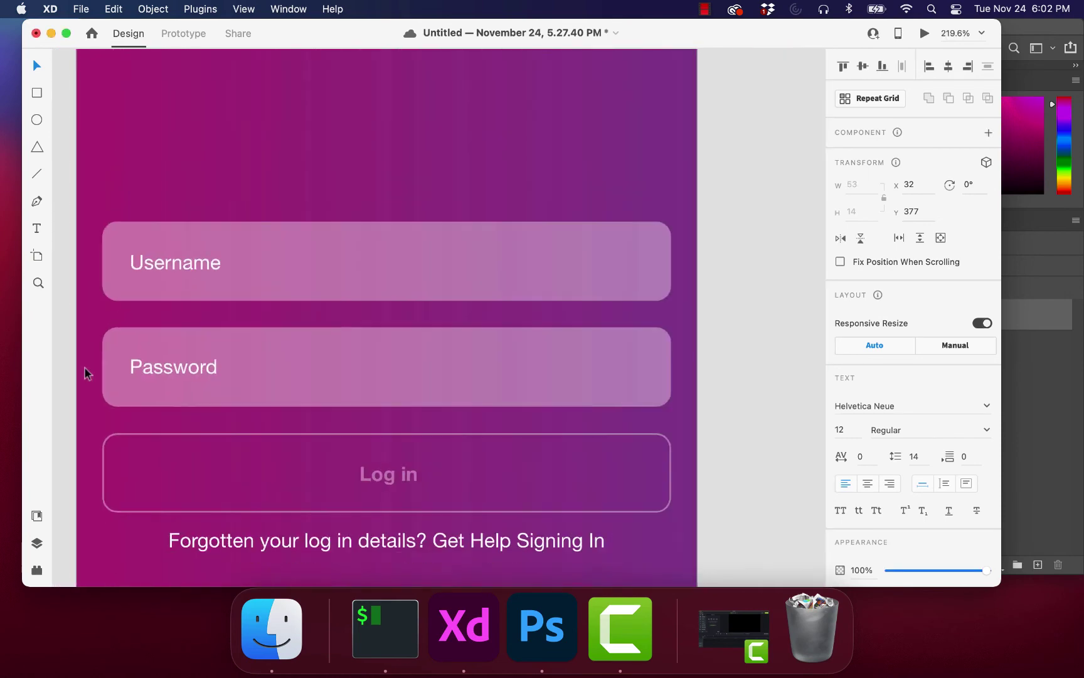
pyautogui.hscroll(-3, 113, 320)
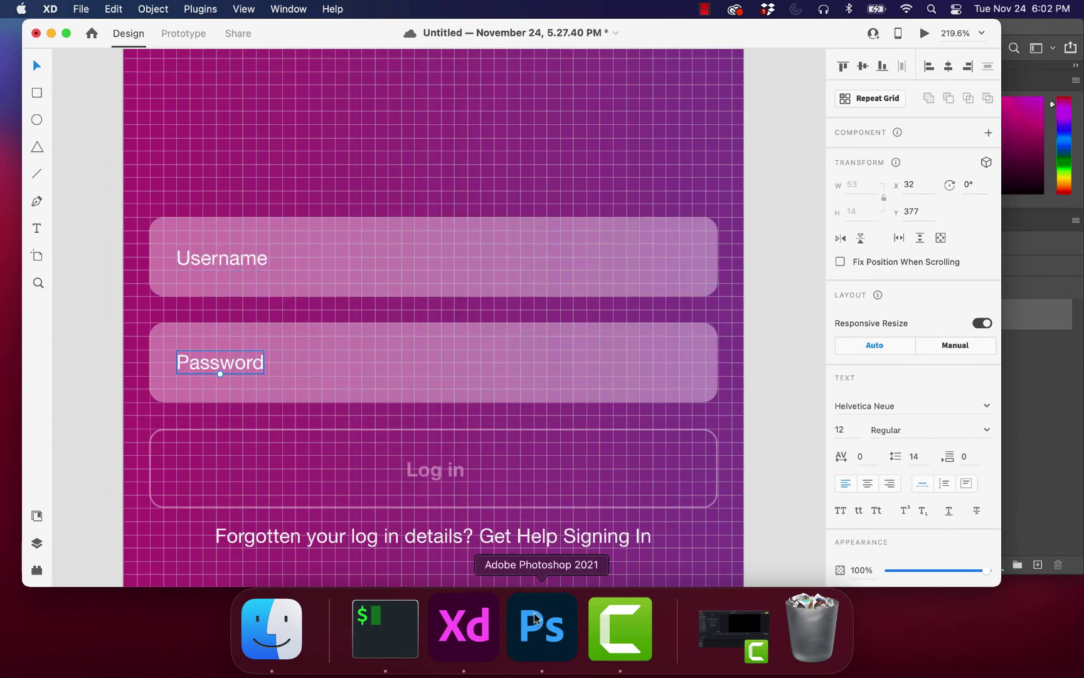
# Step: Check the placeholder look in the Photoshop reference, and set the Username text's opacity to 60% in Adobe XD
pyautogui.click(537, 618)
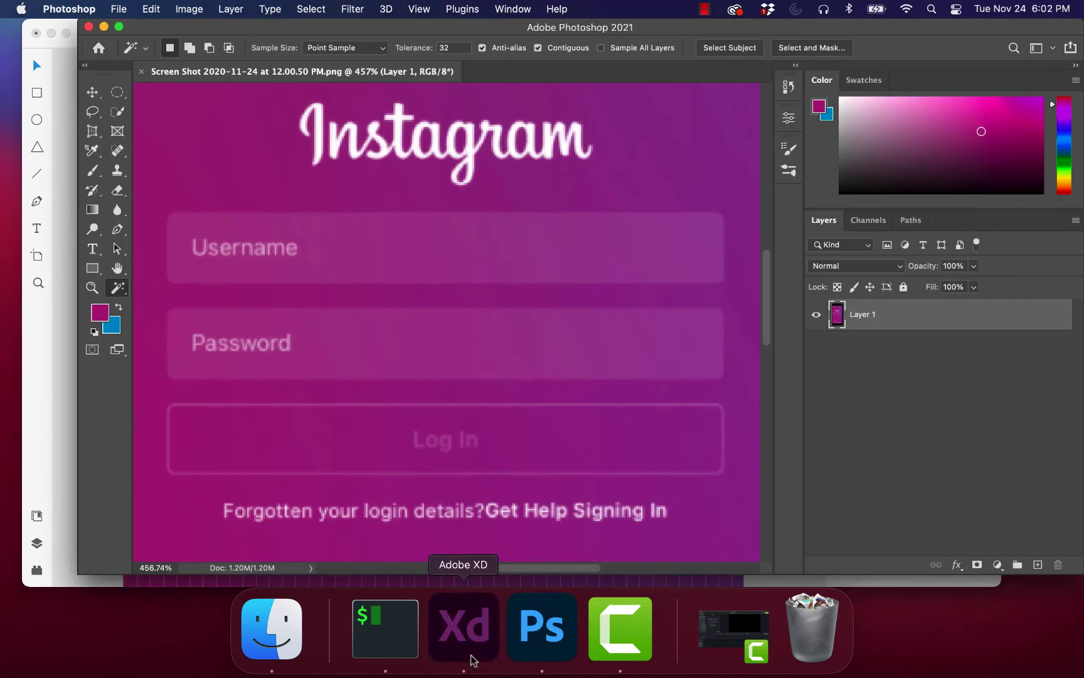
pyautogui.click(466, 618)
pyautogui.doubleClick(256, 260)
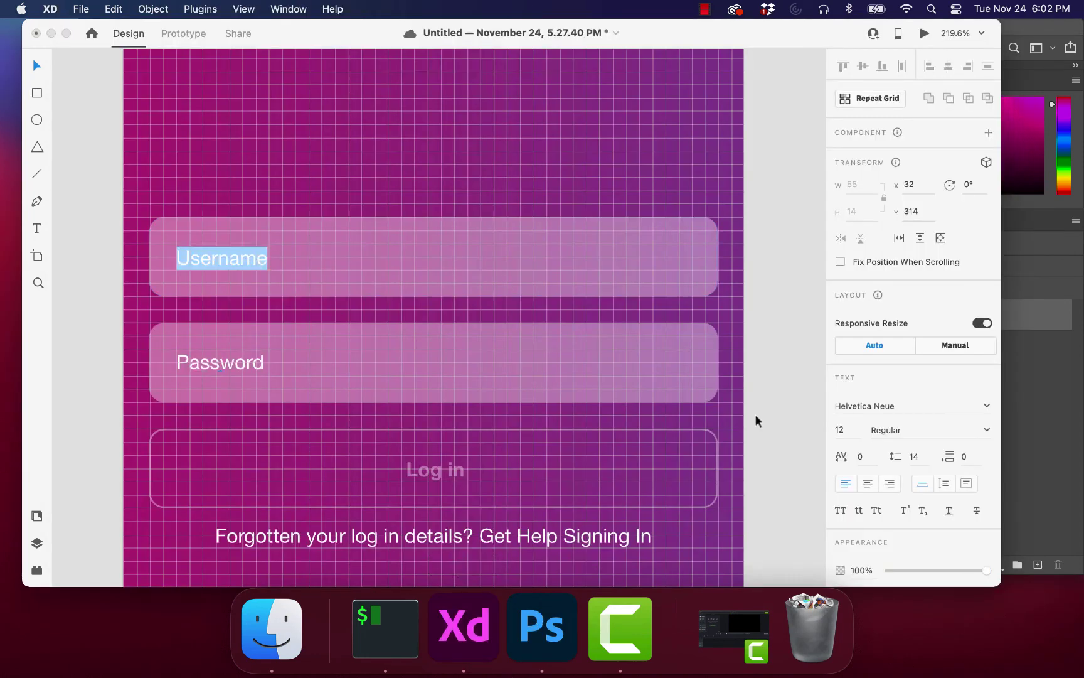
pyautogui.scroll(-1, 954, 502)
pyautogui.moveTo(983, 564); pyautogui.dragTo(943, 565)
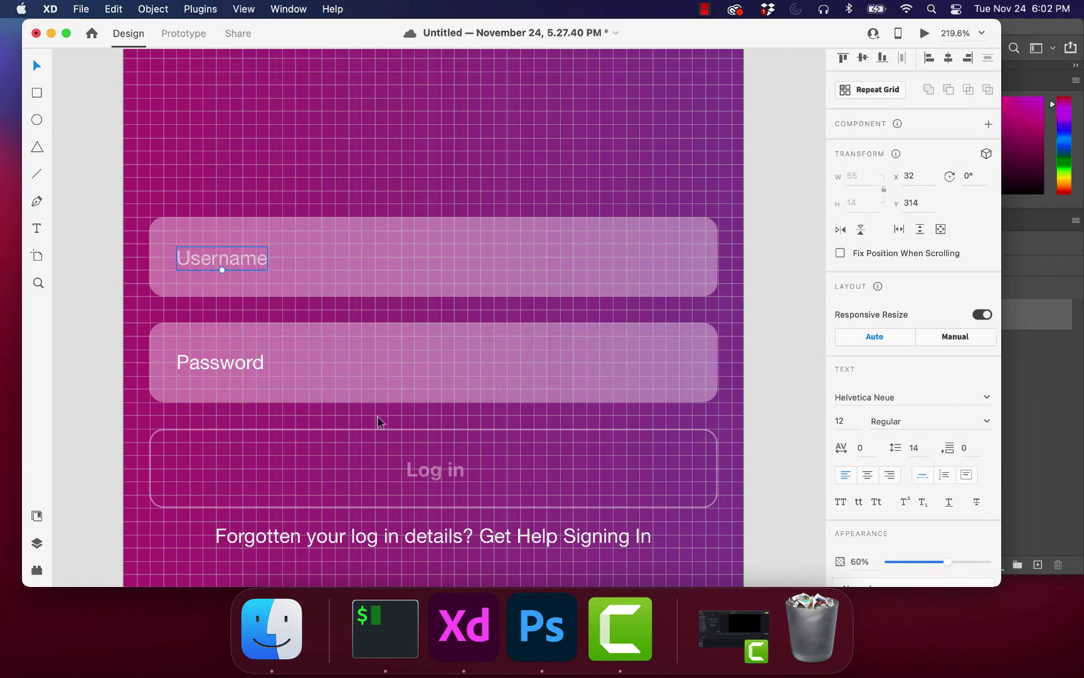
# Step: Set the Password placeholder text's opacity to 60%
pyautogui.click(218, 364)
pyautogui.doubleClick(218, 364)
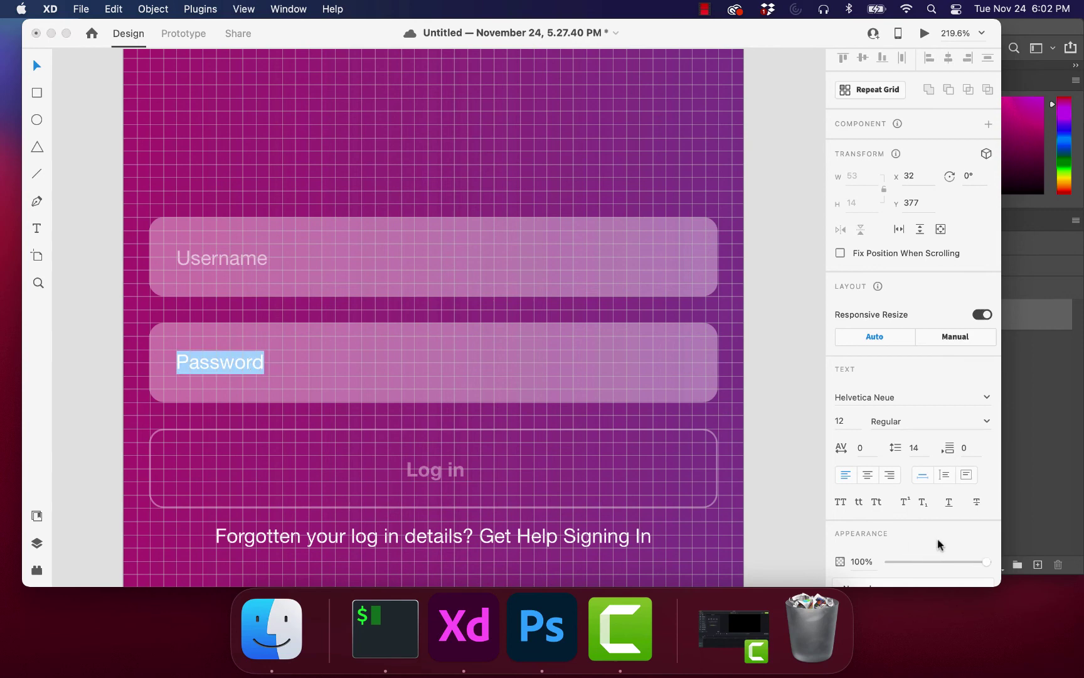
pyautogui.scroll(-5, 931, 505)
pyautogui.moveTo(986, 520); pyautogui.dragTo(939, 525)
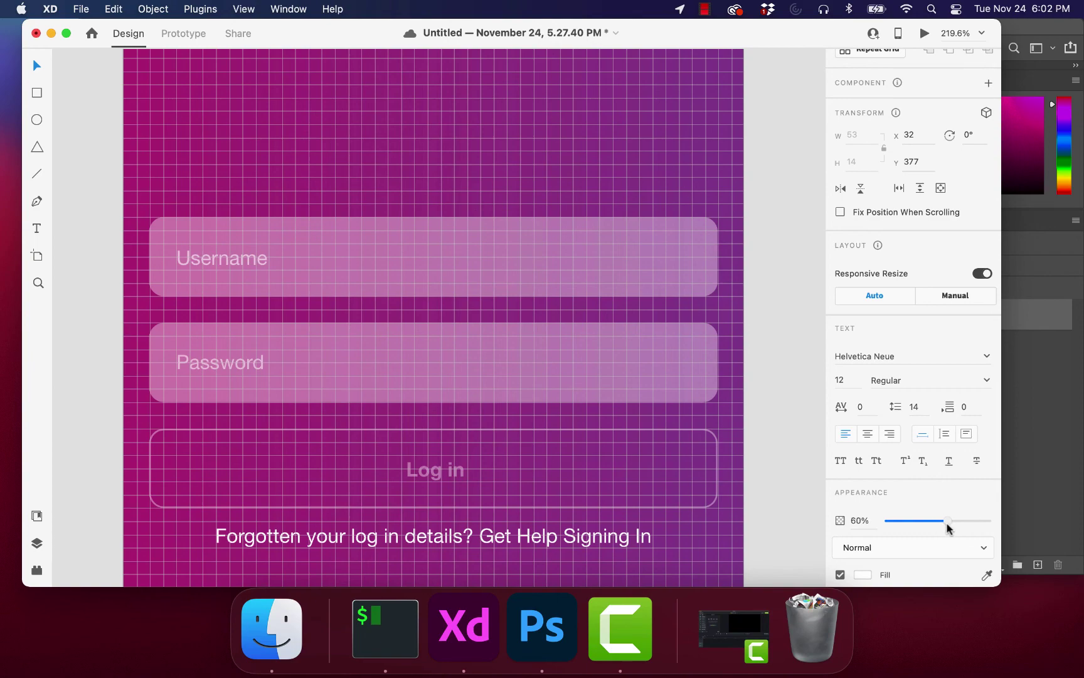
# Step: Clear the selection and examine the whole login screen artboard
pyautogui.click(799, 390)
pyautogui.scroll(-6, 799, 390)
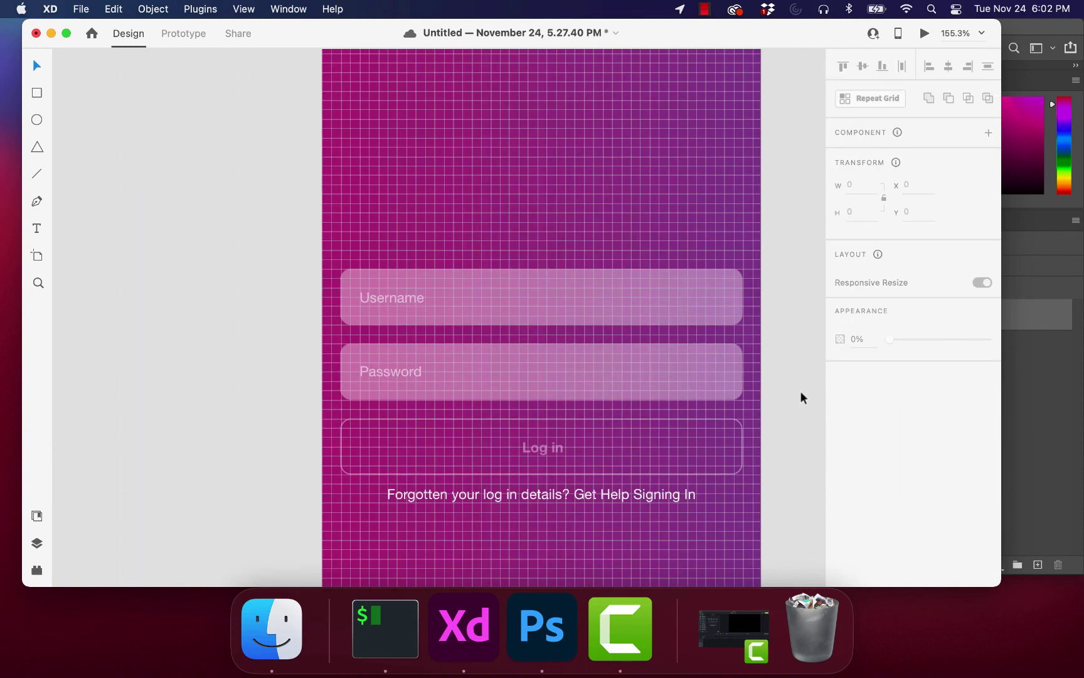
pyautogui.scroll(-2, 799, 390)
pyautogui.hscroll(2, 557, 400)
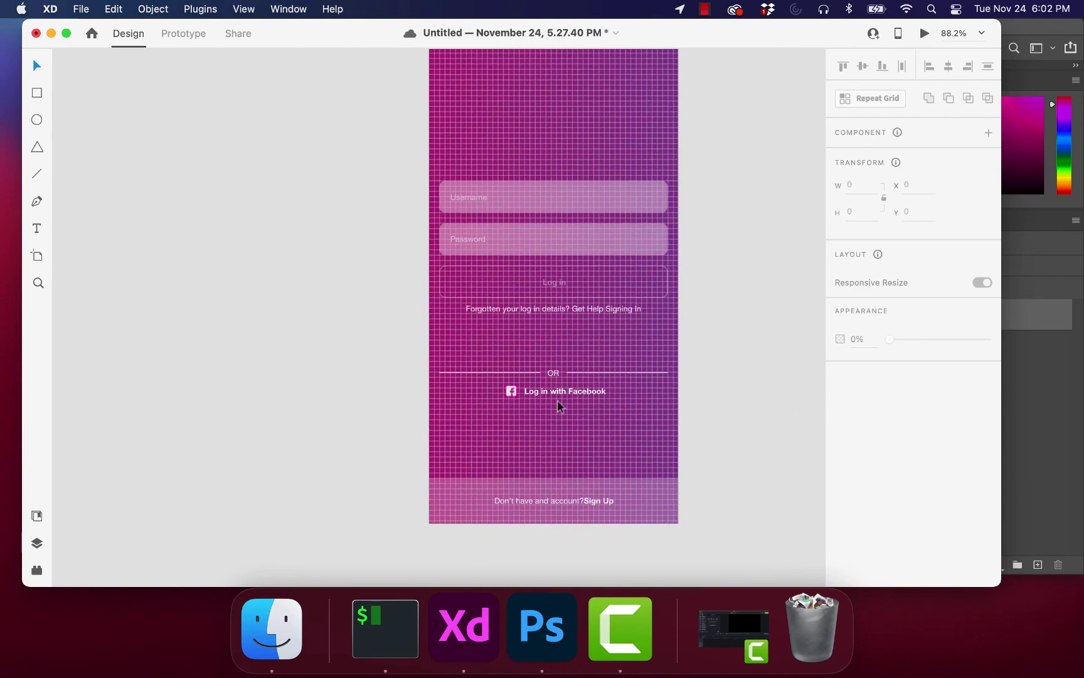
pyautogui.scroll(3, 650, 399)
pyautogui.hscroll(2, 650, 399)
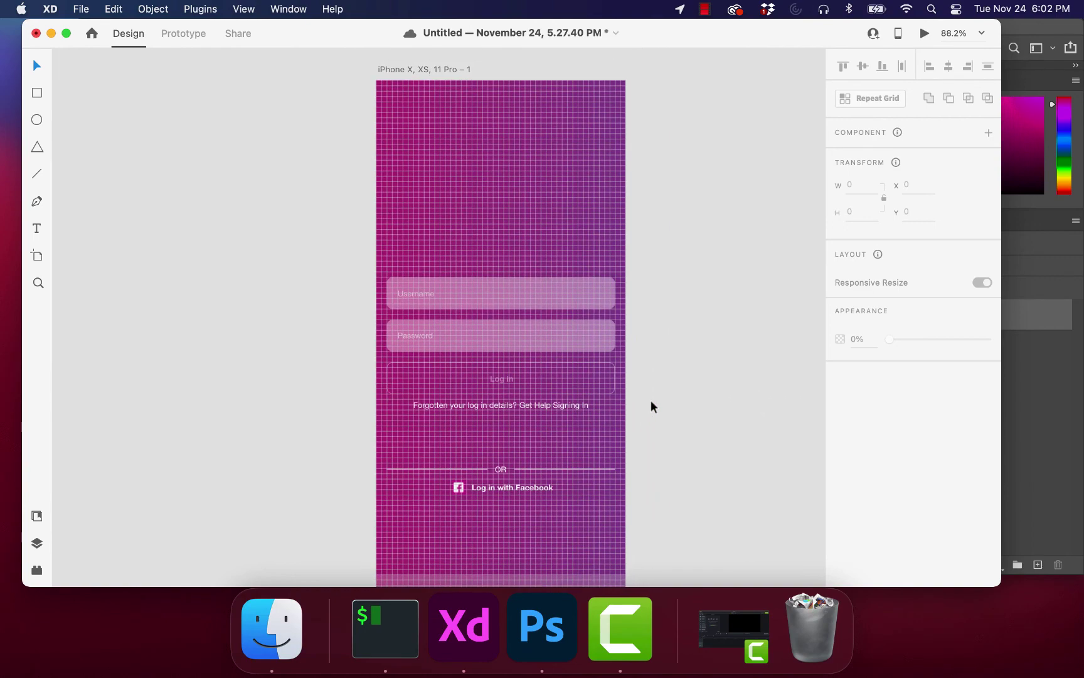
pyautogui.press('super+s')
pyautogui.click(693, 493)
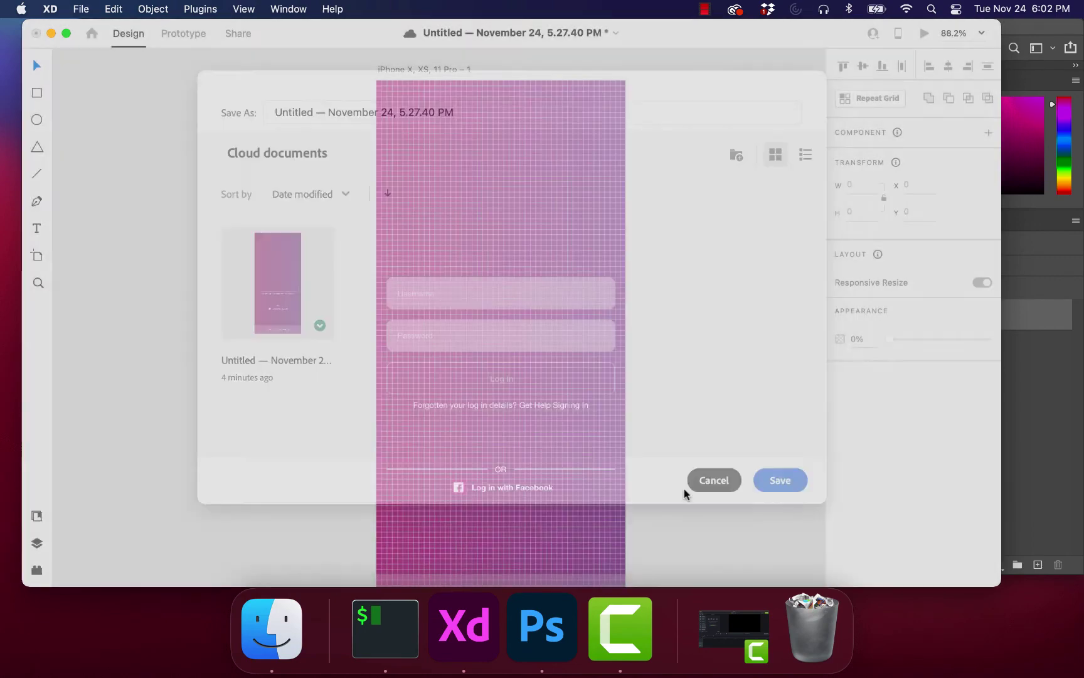
# Step: Switch to Photoshop and capture a screenshot of the Instagram wordmark in the reference, about 399 x 112 in size
pyautogui.click(553, 618)
pyautogui.scroll(-2, 532, 430)
pyautogui.scroll(3, 532, 431)
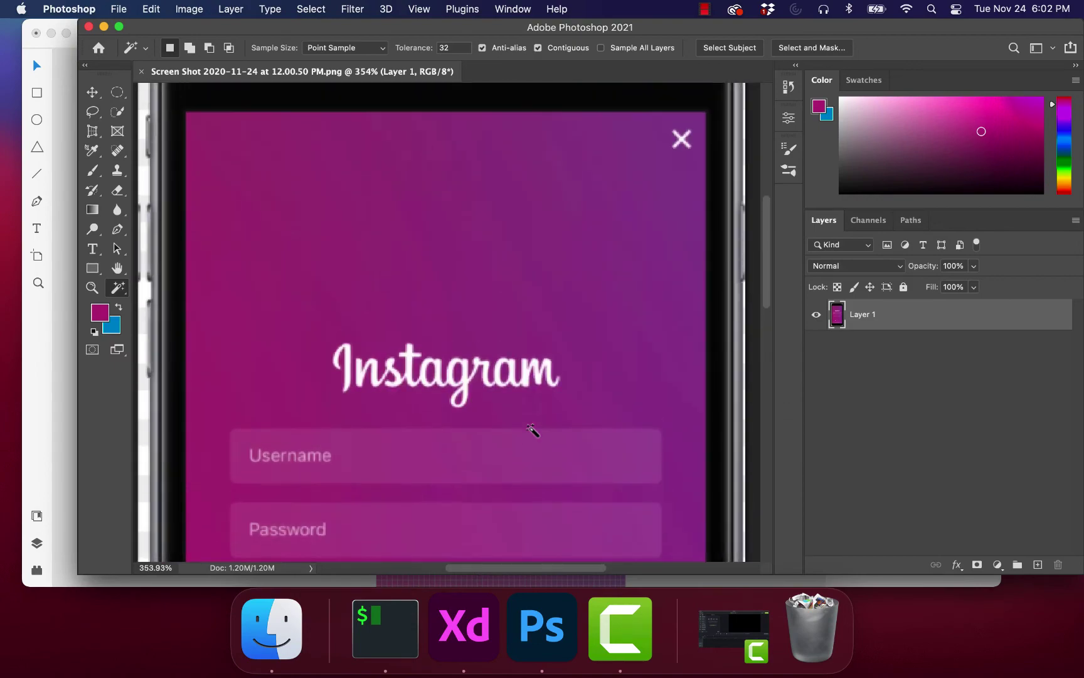
pyautogui.press('super+shift+5')
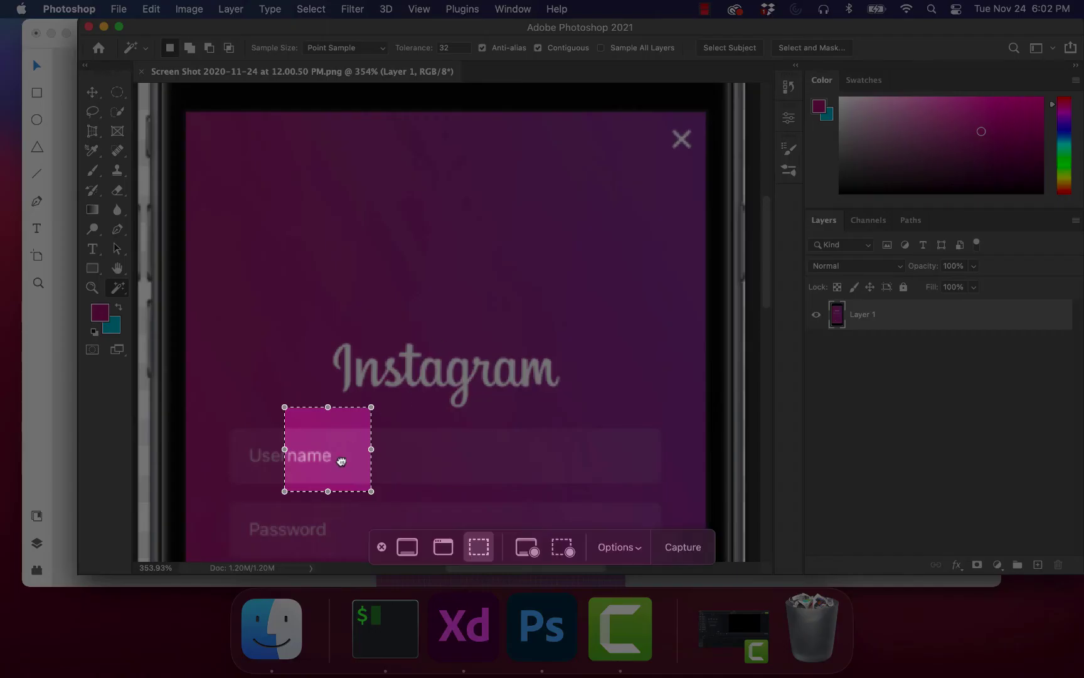
pyautogui.moveTo(342, 458); pyautogui.dragTo(584, 371)
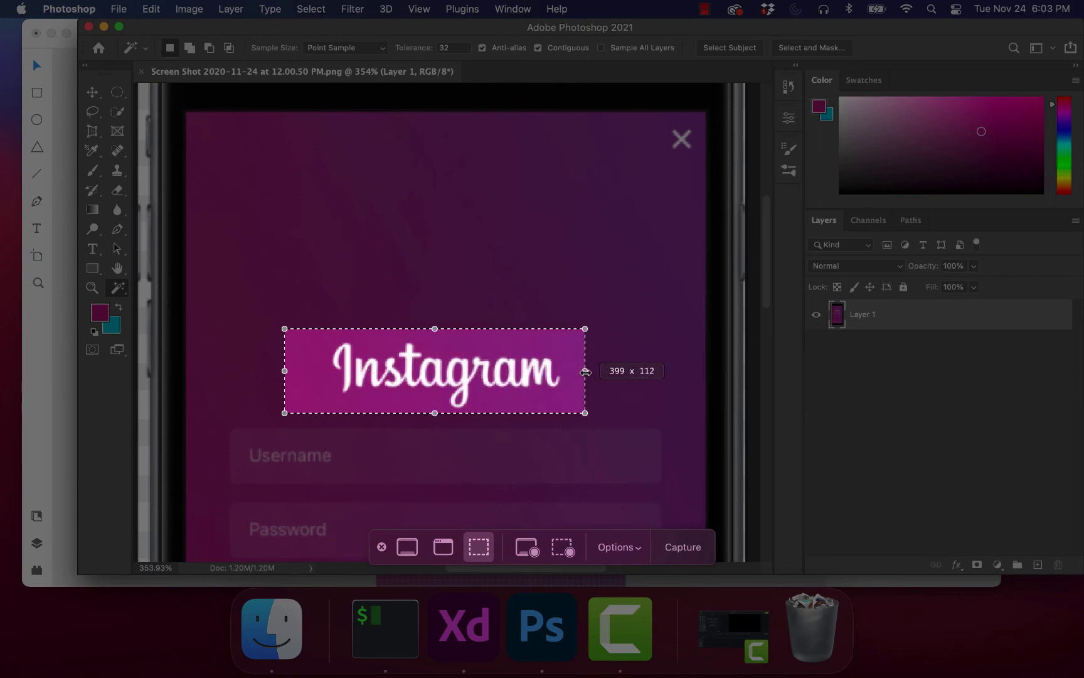
pyautogui.press('Return')
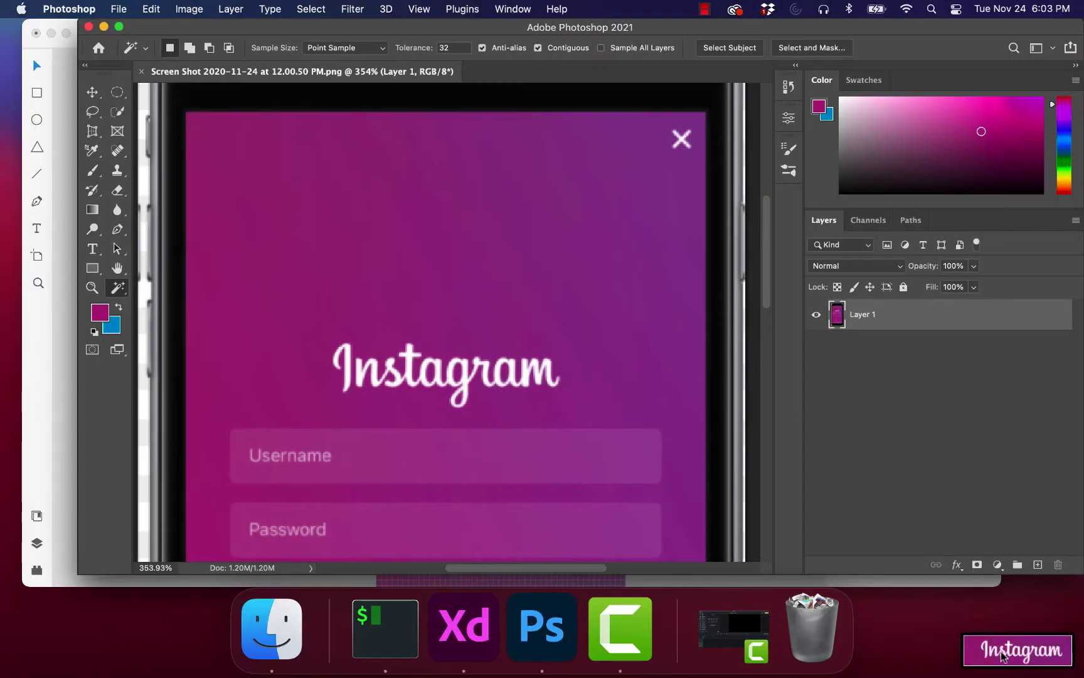
# Step: Open the captured wordmark image "Screen Shot 2020-11-24 at 6.03.03 PM" from the Desktop in Photoshop
pyautogui.click(118, 9)
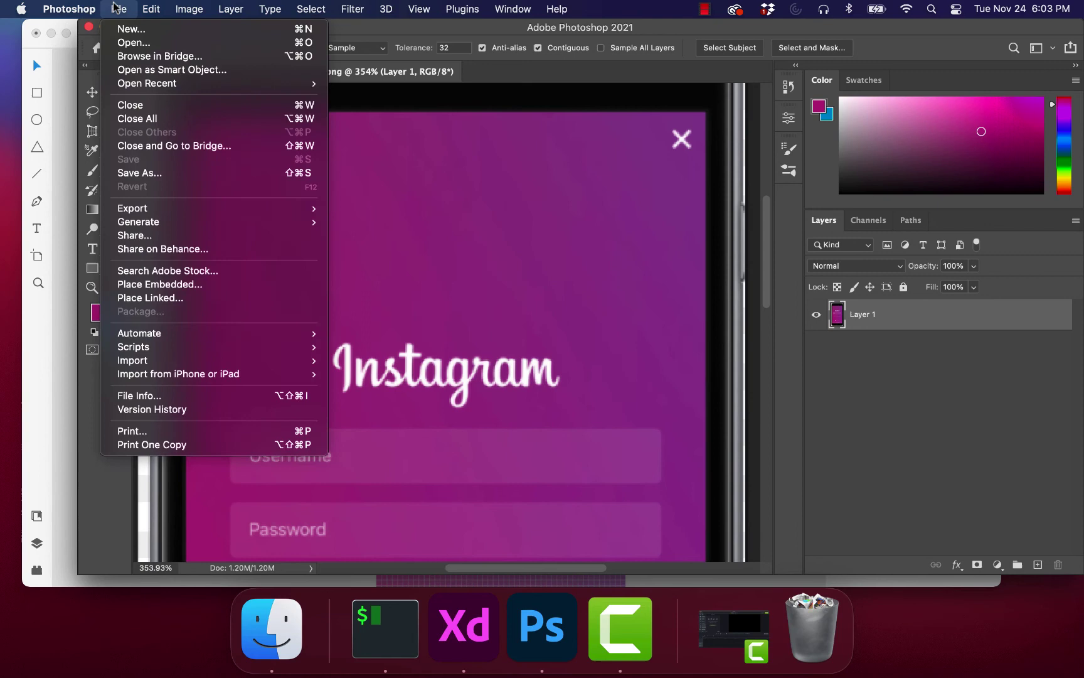
pyautogui.click(136, 42)
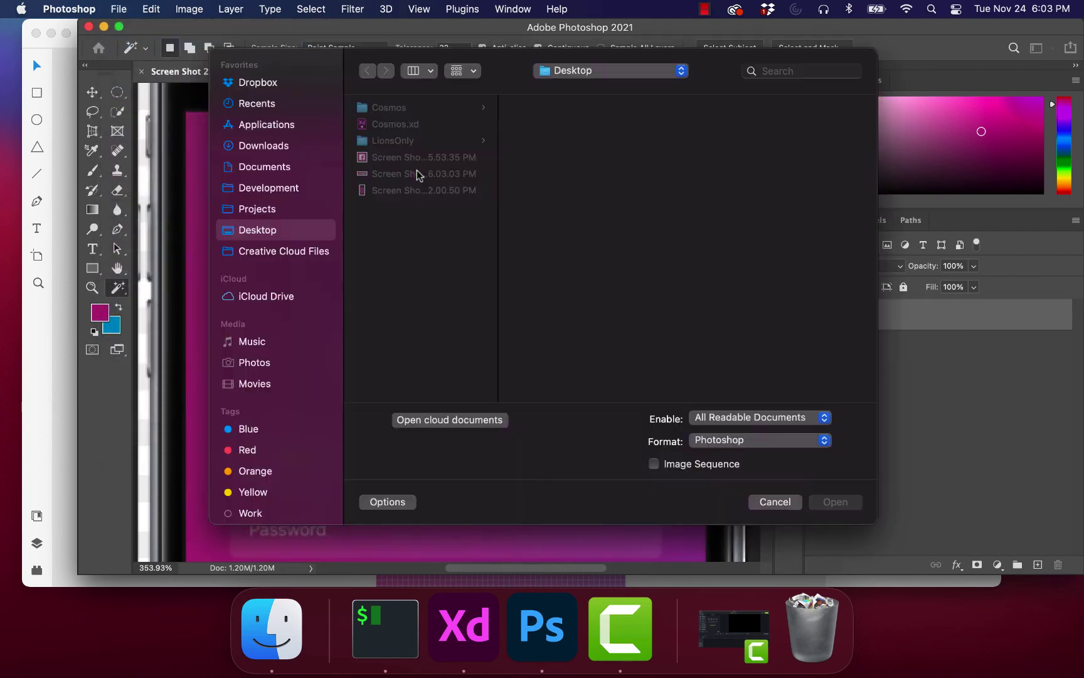
pyautogui.click(393, 175)
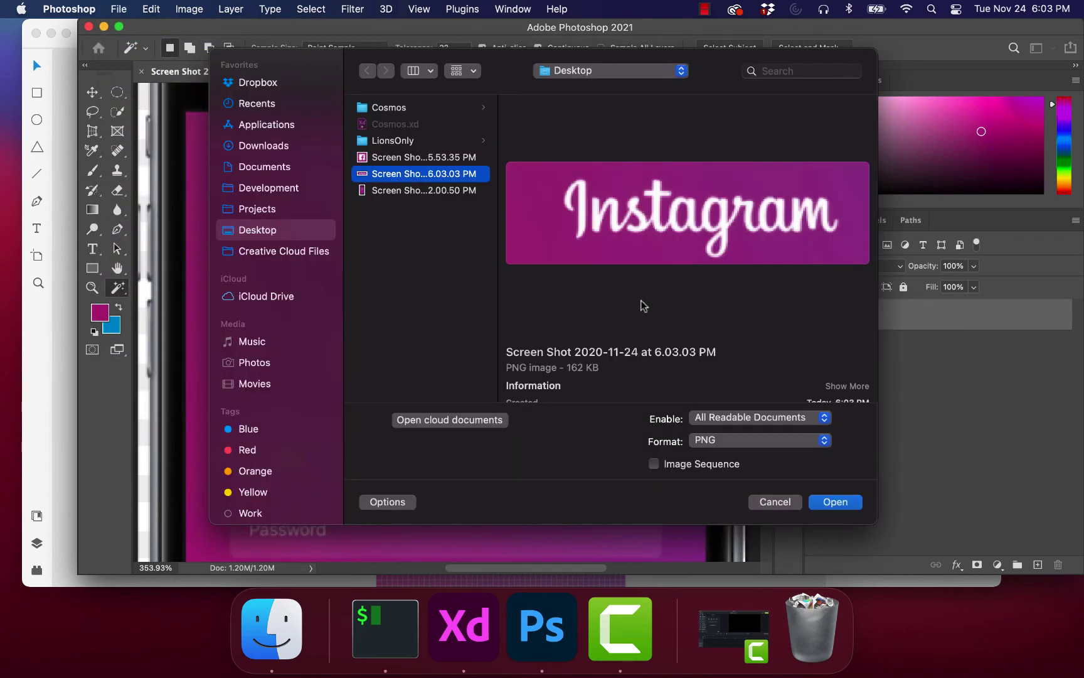
pyautogui.click(832, 501)
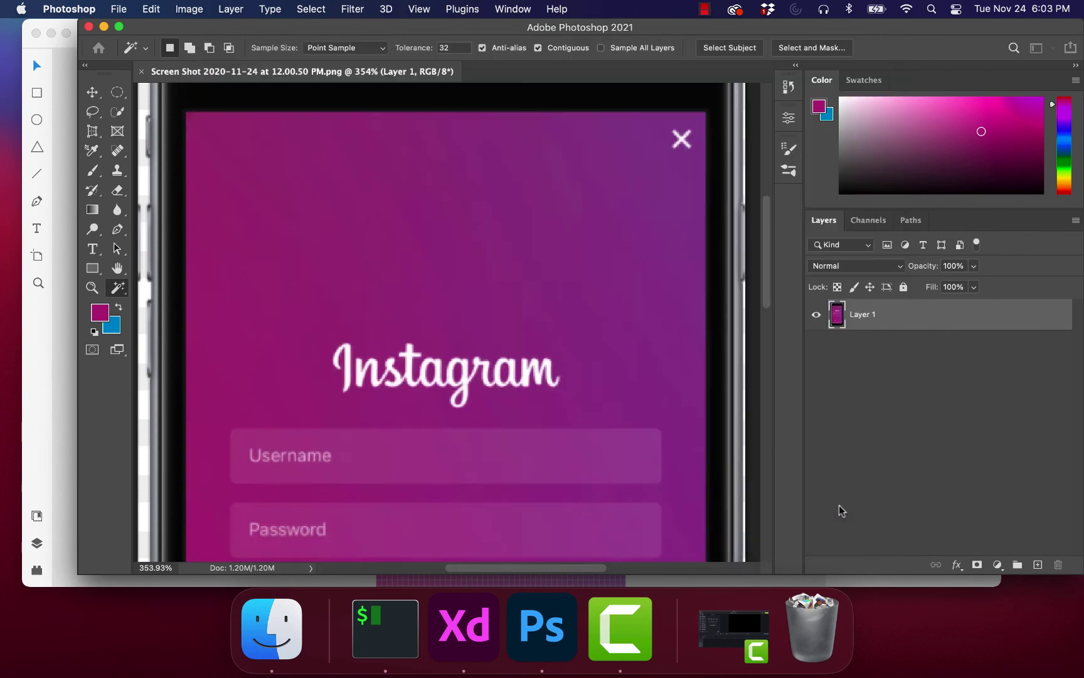
# Step: Duplicate Layer 1 of the wordmark image as "Layer 1 copy"
pyautogui.rightClick(870, 317)
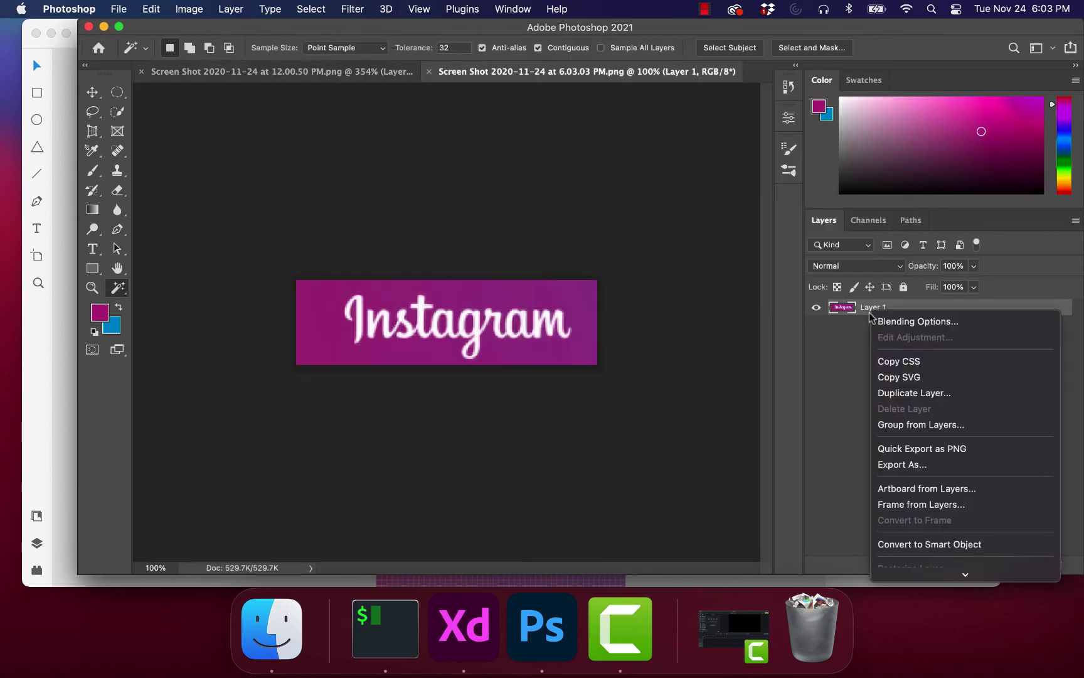
pyautogui.scroll(-5, 898, 518)
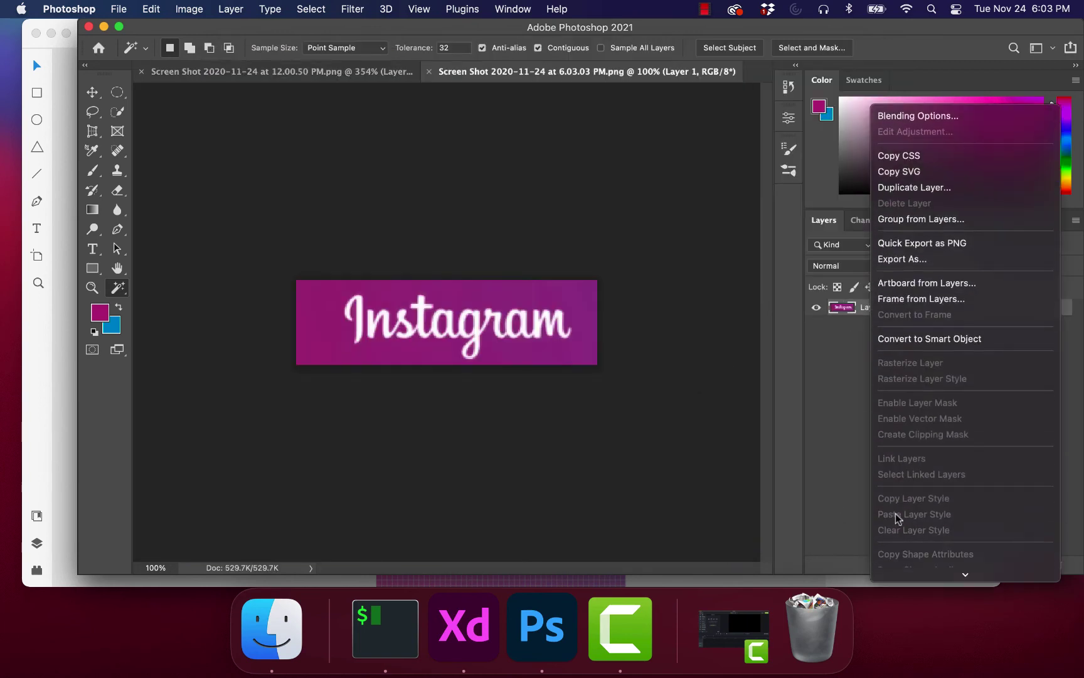
pyautogui.click(904, 188)
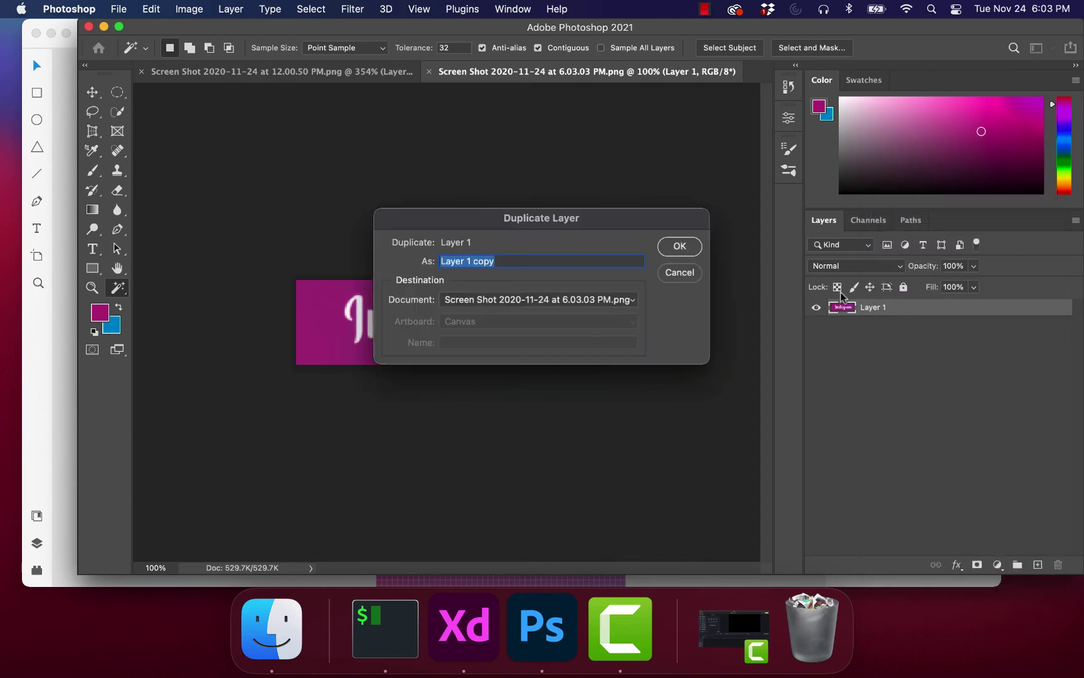
pyautogui.click(680, 246)
# Step: Select the purple background around and inside the letters with the Magic Wand, delete it from Layer 1 copy, and hide Layer 1
pyautogui.click(120, 293)
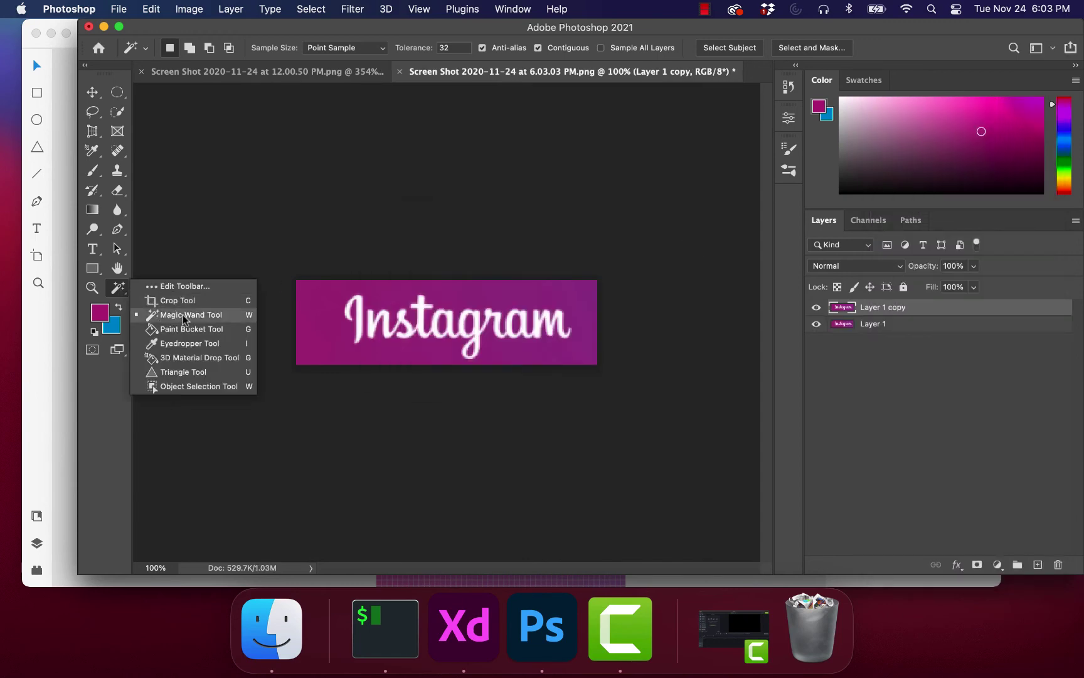
pyautogui.click(188, 317)
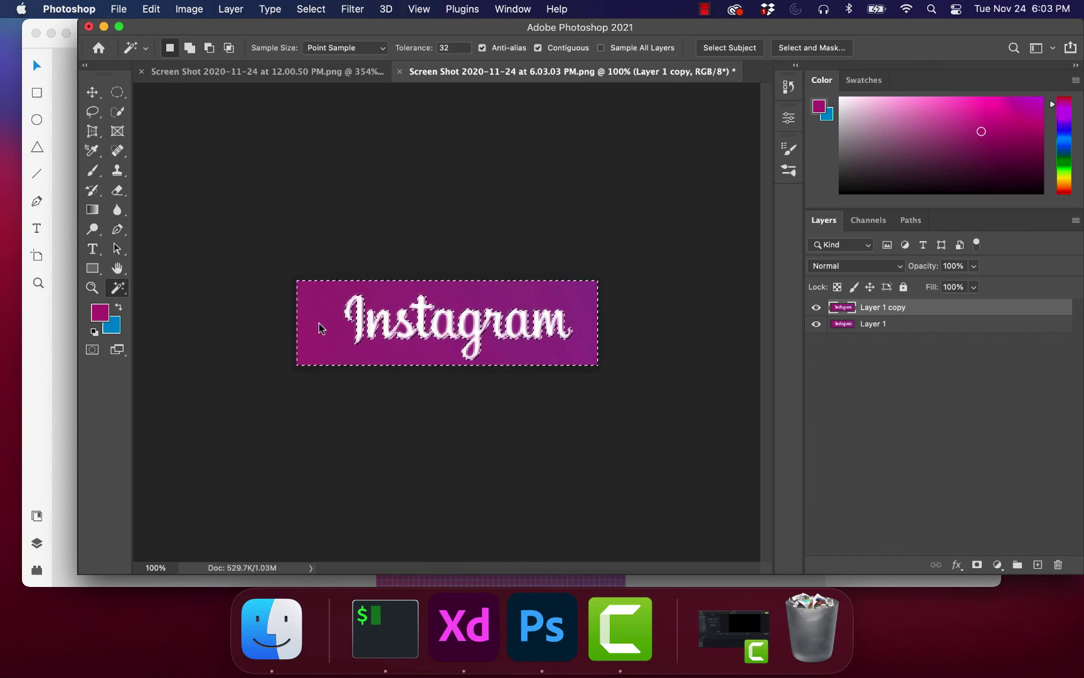
pyautogui.scroll(10, 320, 327)
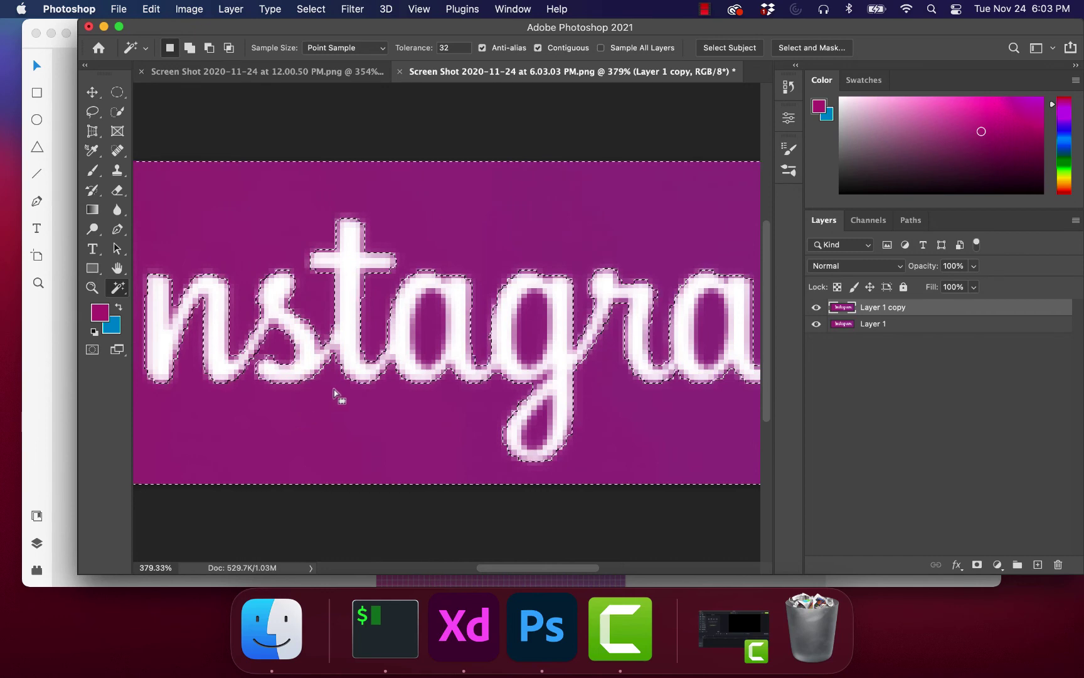
pyautogui.press('shift')
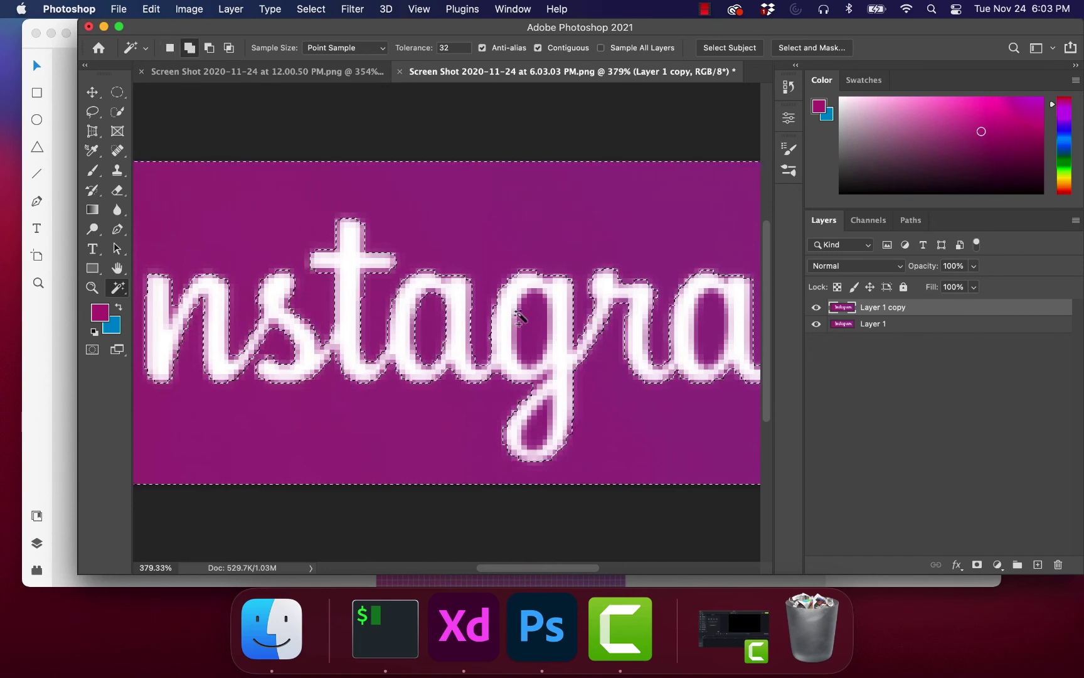
pyautogui.keyDown('shift'); pyautogui.click(556, 421); pyautogui.keyUp('shift')
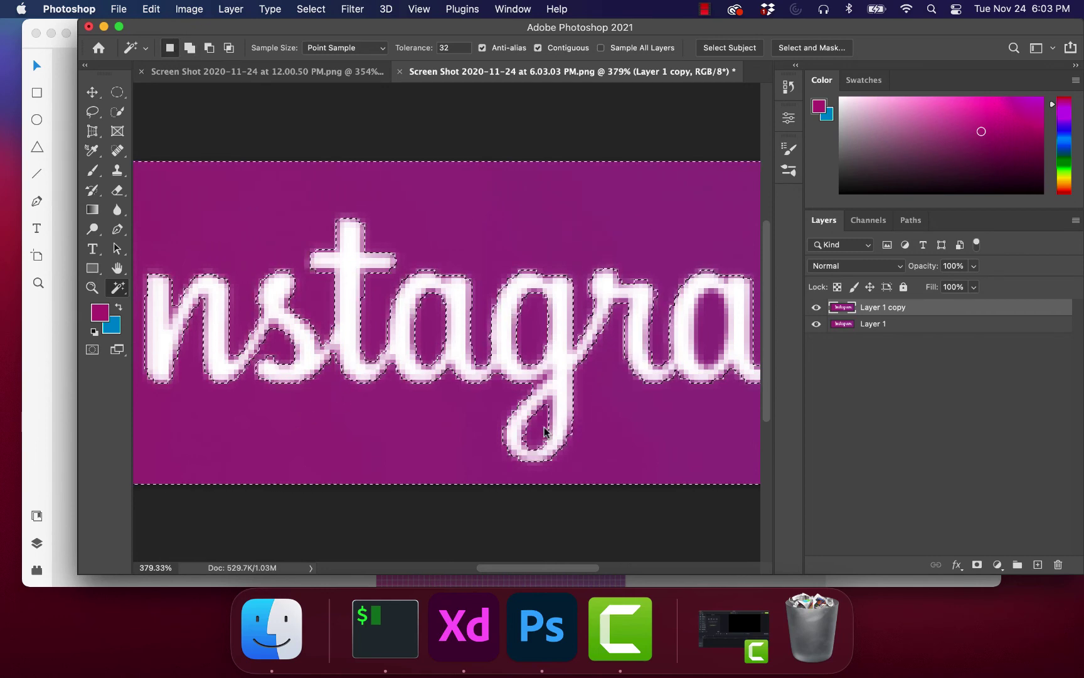
pyautogui.hscroll(5, 721, 336)
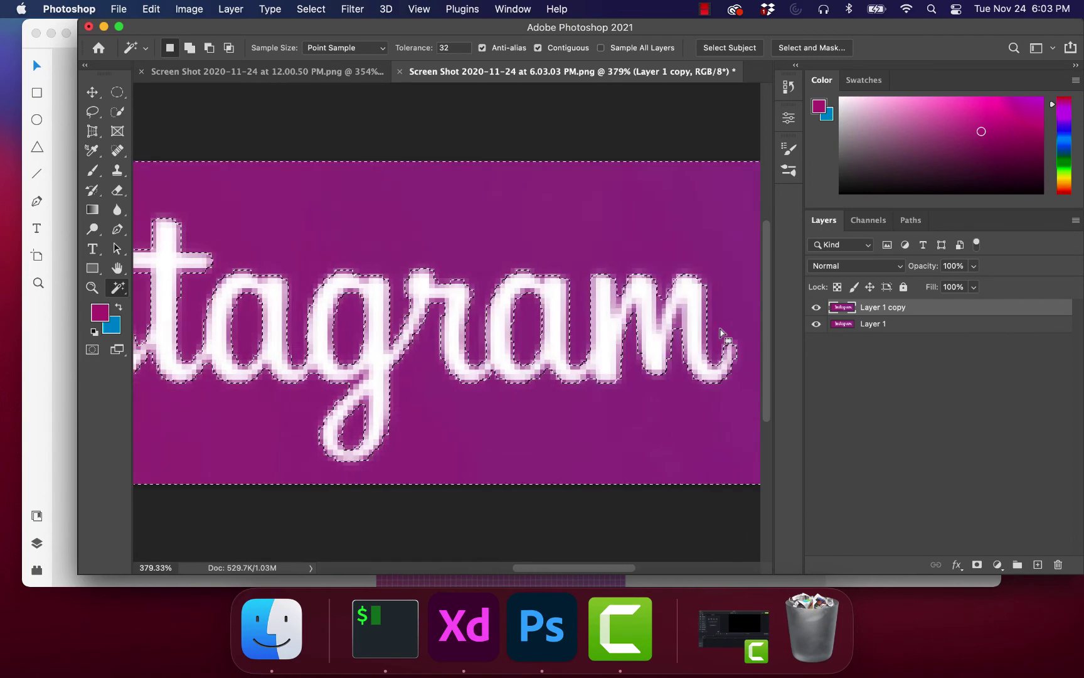
pyautogui.hscroll(-10, 721, 336)
pyautogui.hscroll(4, 721, 336)
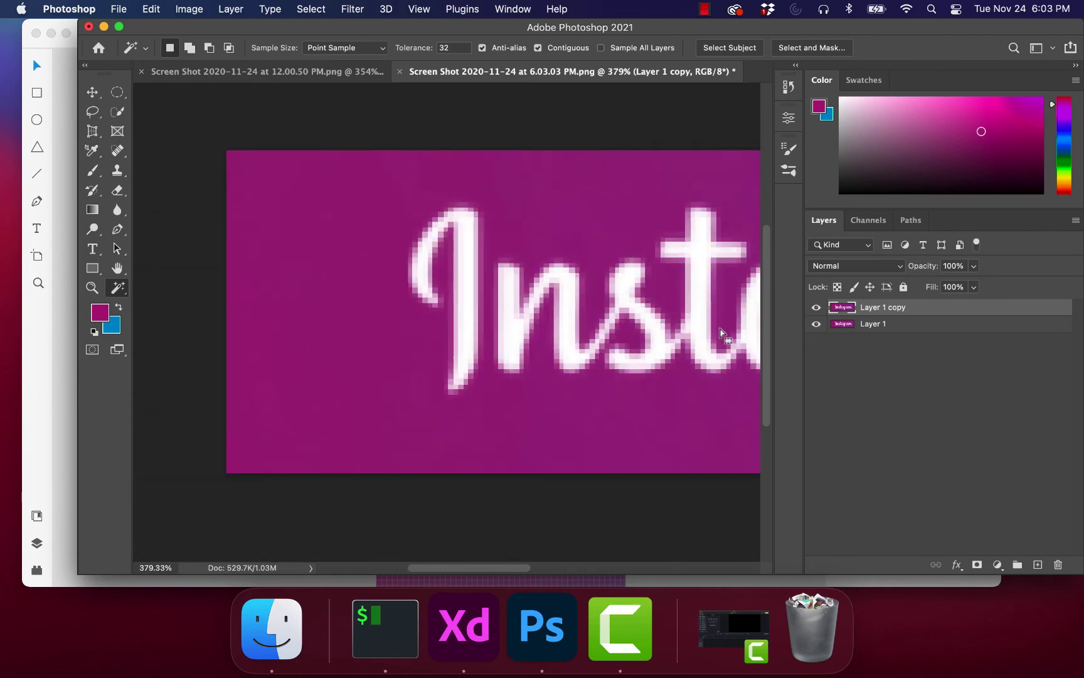
pyautogui.scroll(-5, 721, 335)
pyautogui.scroll(-1, 722, 336)
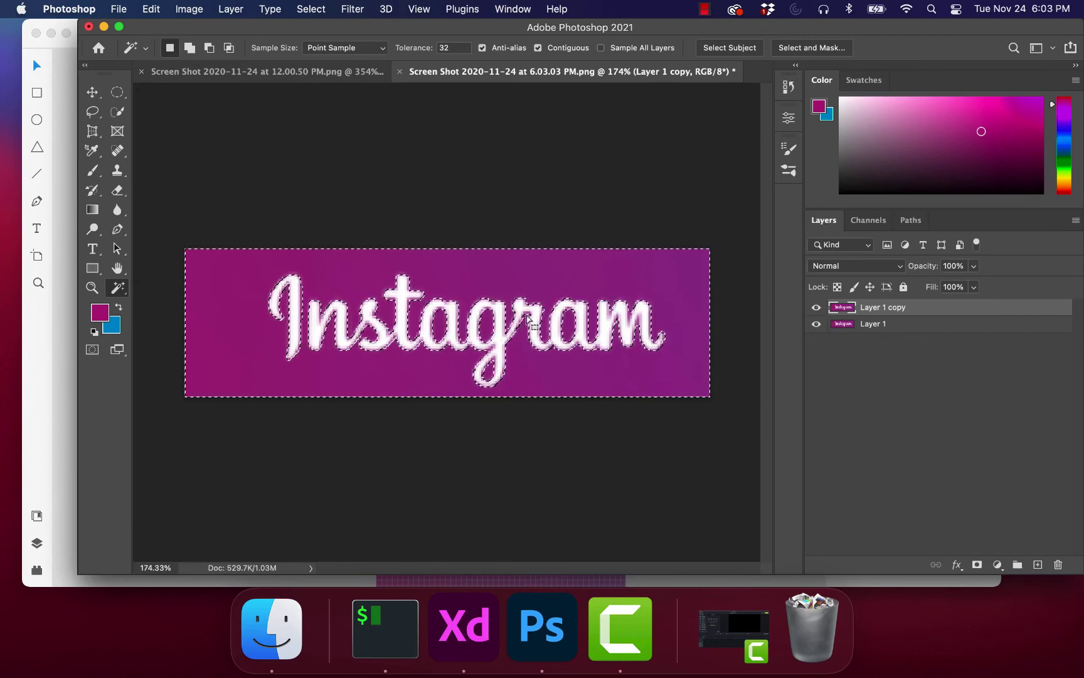
pyautogui.click(816, 325)
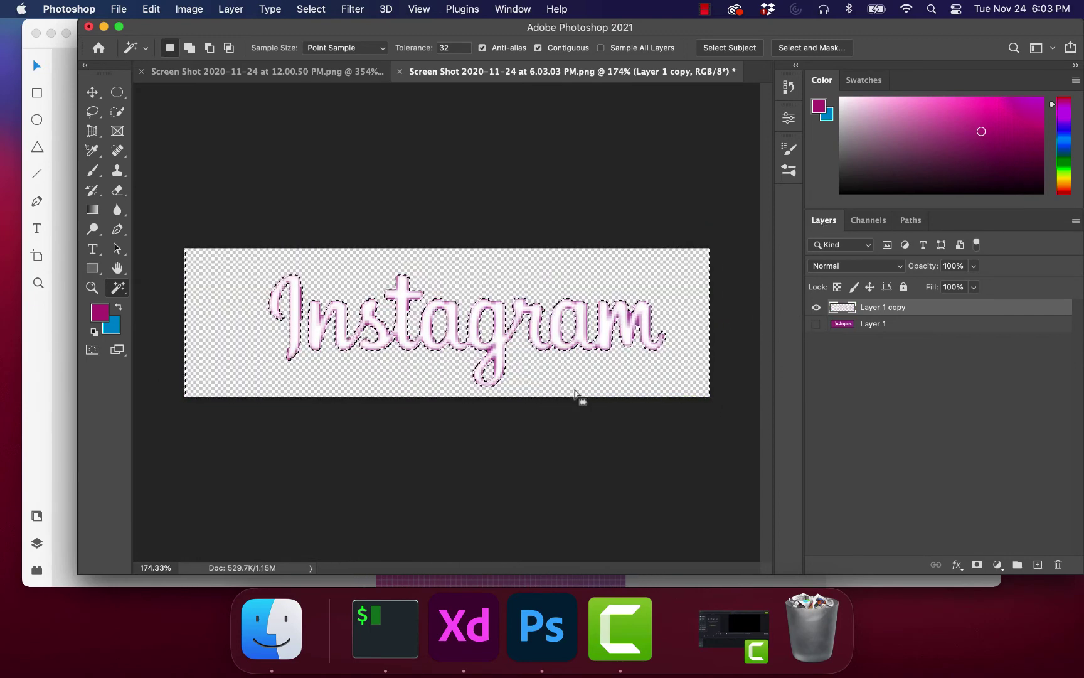
# Step: Crop the canvas on all four sides closely around the Instagram lettering
pyautogui.rightClick(118, 289)
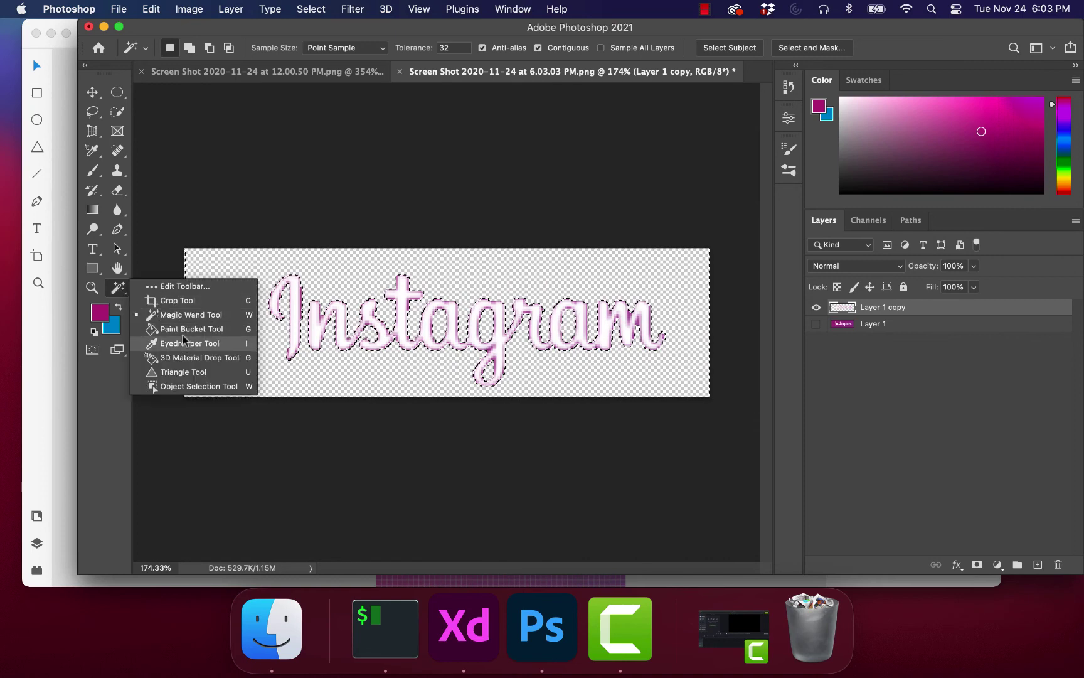
pyautogui.click(181, 302)
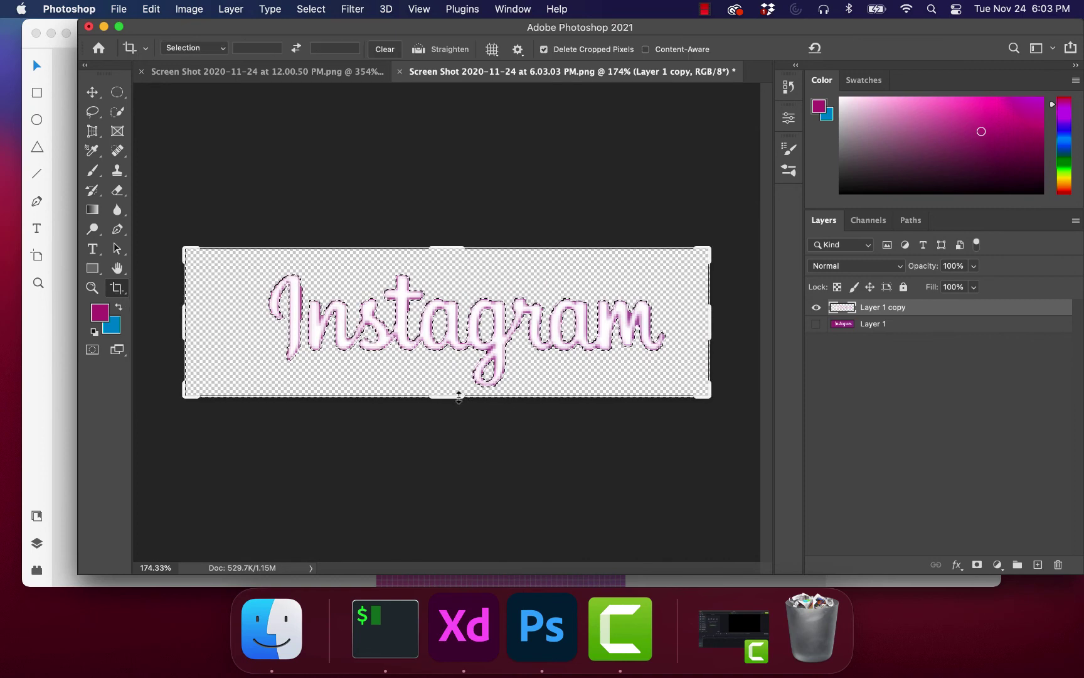
pyautogui.moveTo(459, 397); pyautogui.dragTo(458, 394)
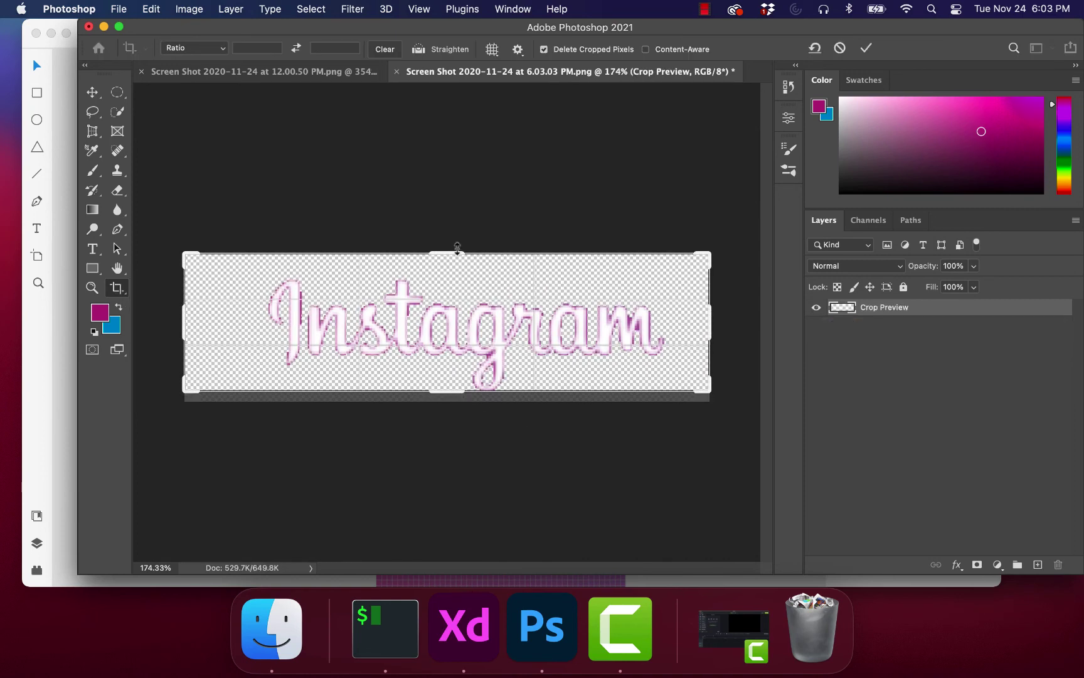
pyautogui.moveTo(458, 253); pyautogui.dragTo(457, 266)
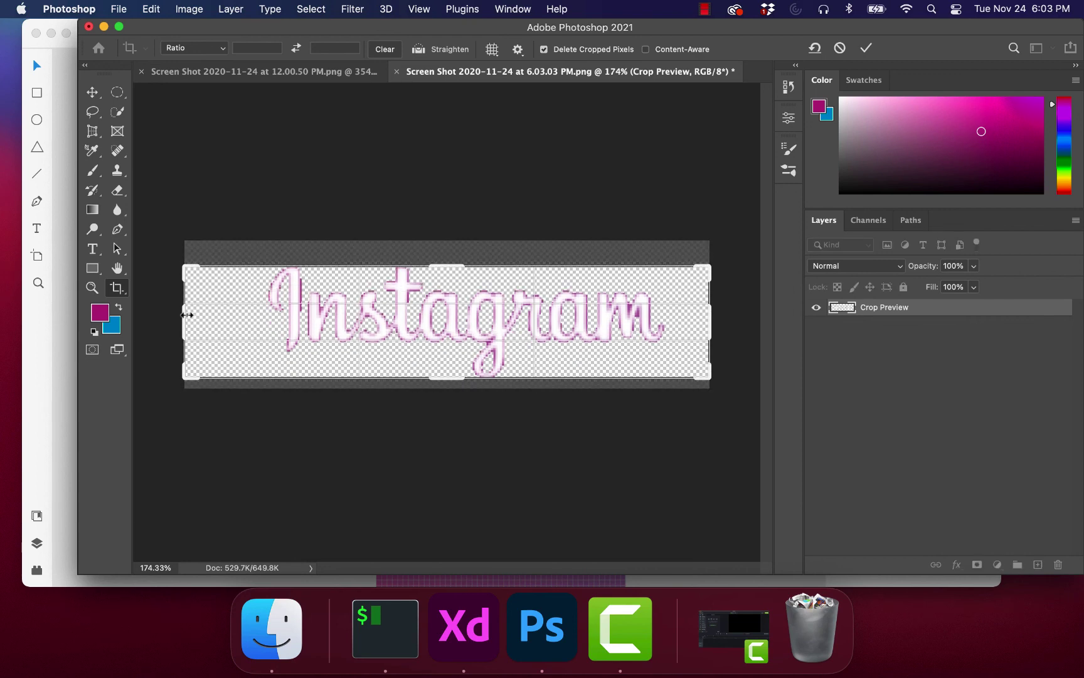
pyautogui.moveTo(187, 315); pyautogui.dragTo(225, 316)
pyautogui.moveTo(667, 294); pyautogui.dragTo(646, 306)
pyautogui.click(861, 48)
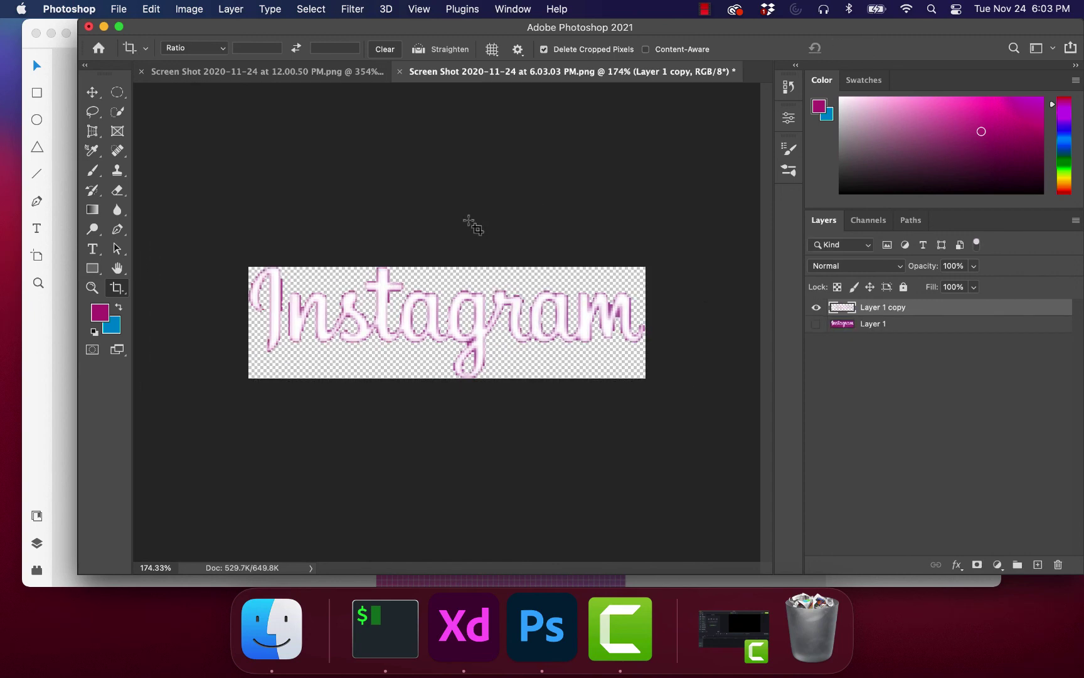
# Step: Save the cropped wordmark to the Desktop as a PNG named "instagram" with the large file size option
pyautogui.click(121, 9)
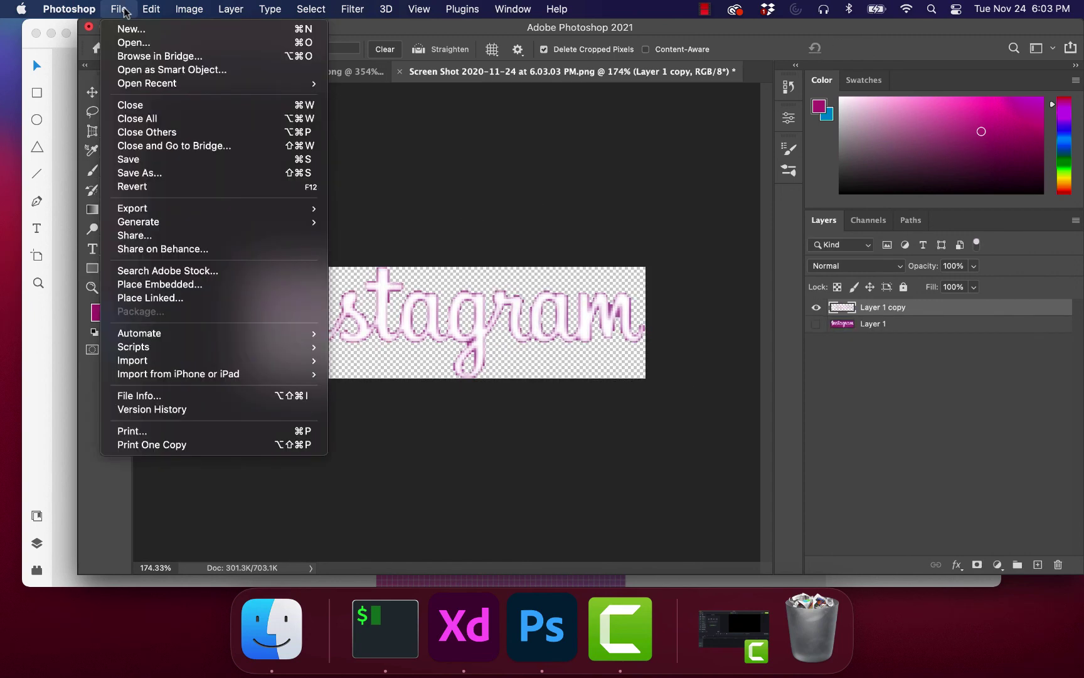
pyautogui.click(138, 173)
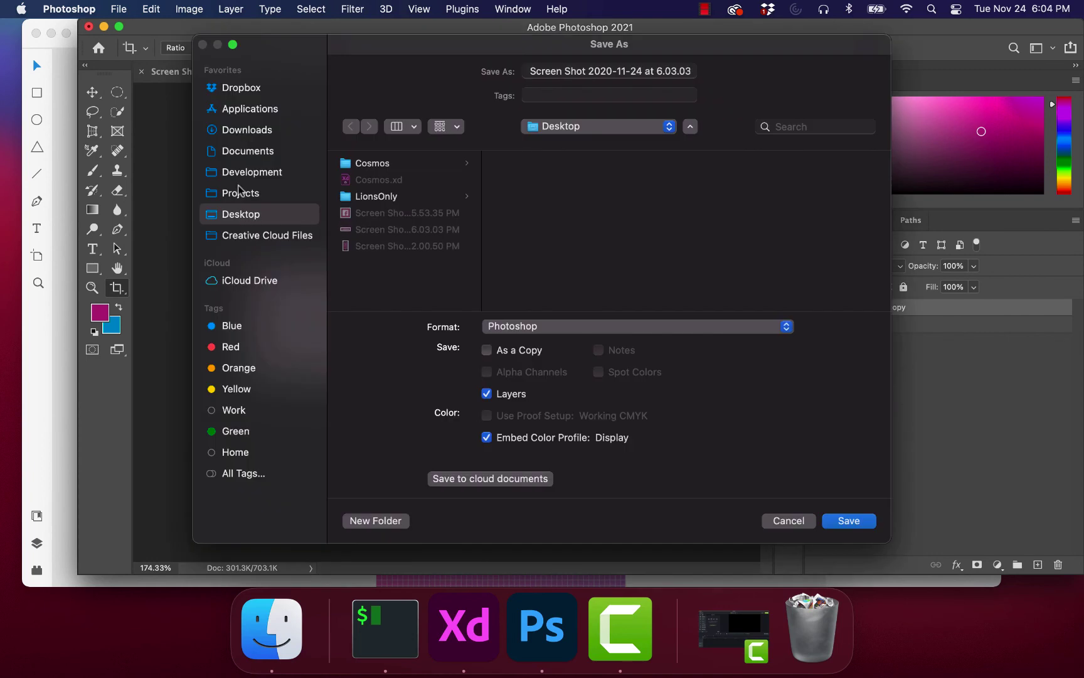
pyautogui.doubleClick(571, 74)
pyautogui.tripleClick(571, 73)
pyautogui.write('instagram')
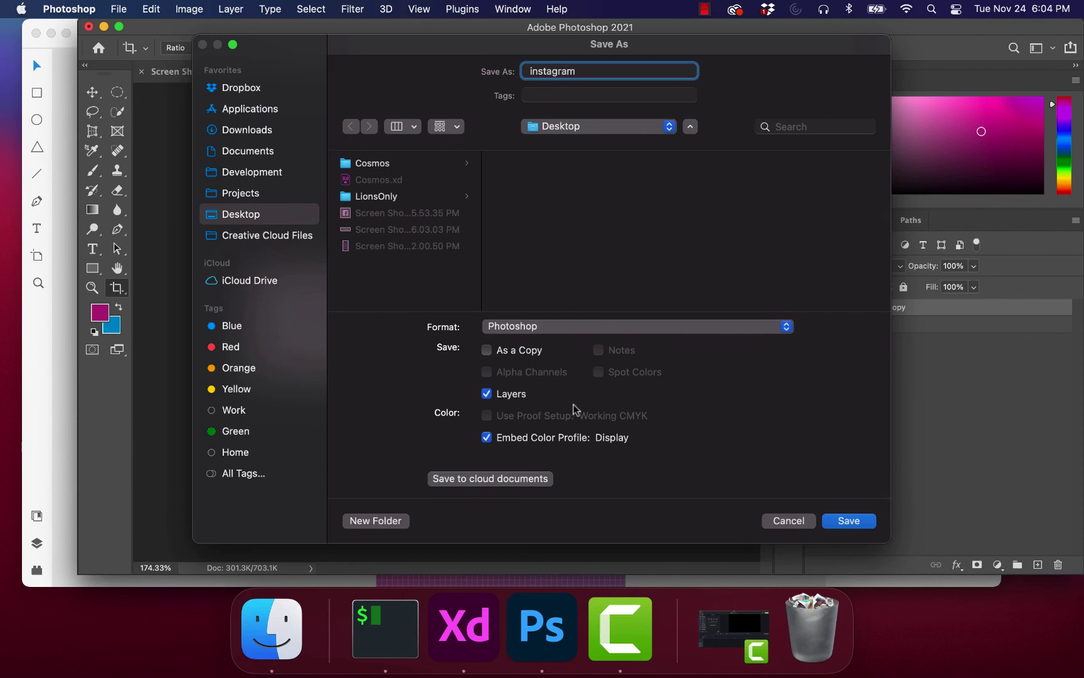
pyautogui.click(568, 326)
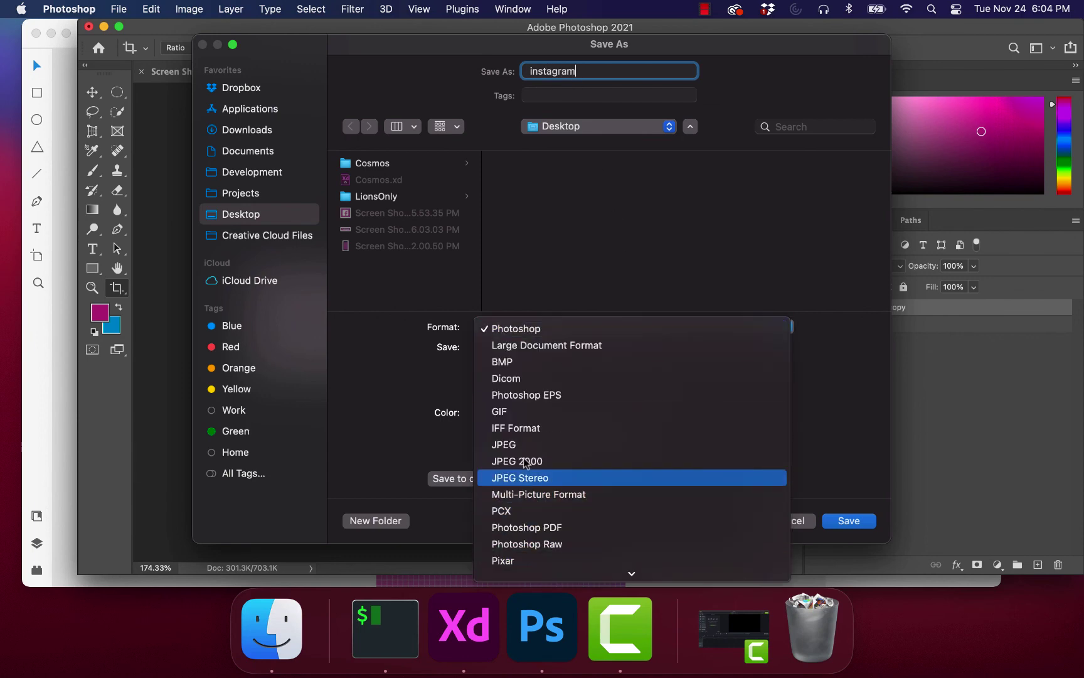
pyautogui.scroll(-4, 529, 505)
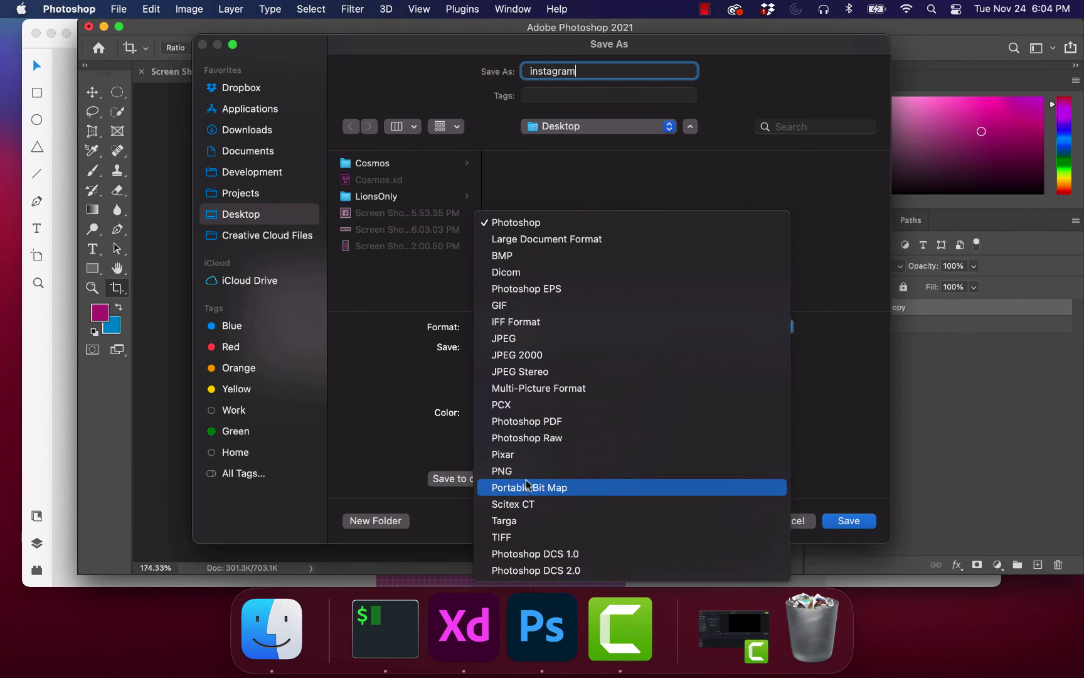
pyautogui.click(502, 471)
pyautogui.click(847, 520)
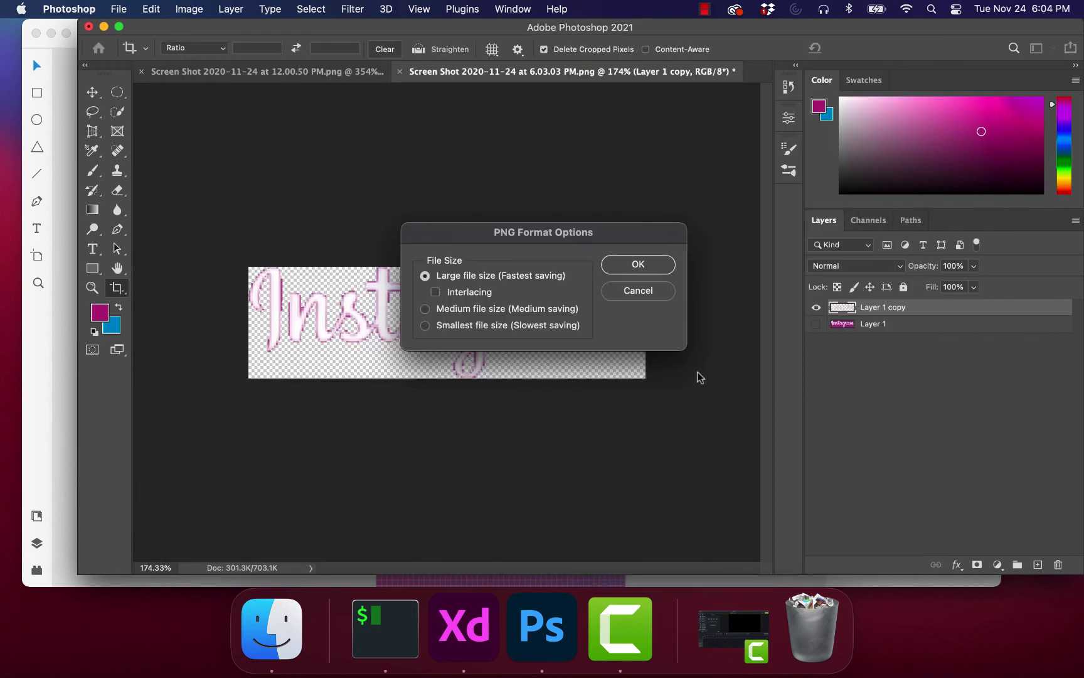
pyautogui.click(638, 265)
# Step: Switch to Adobe XD and import instagram.png from the Desktop folder onto the login artboard
pyautogui.click(476, 630)
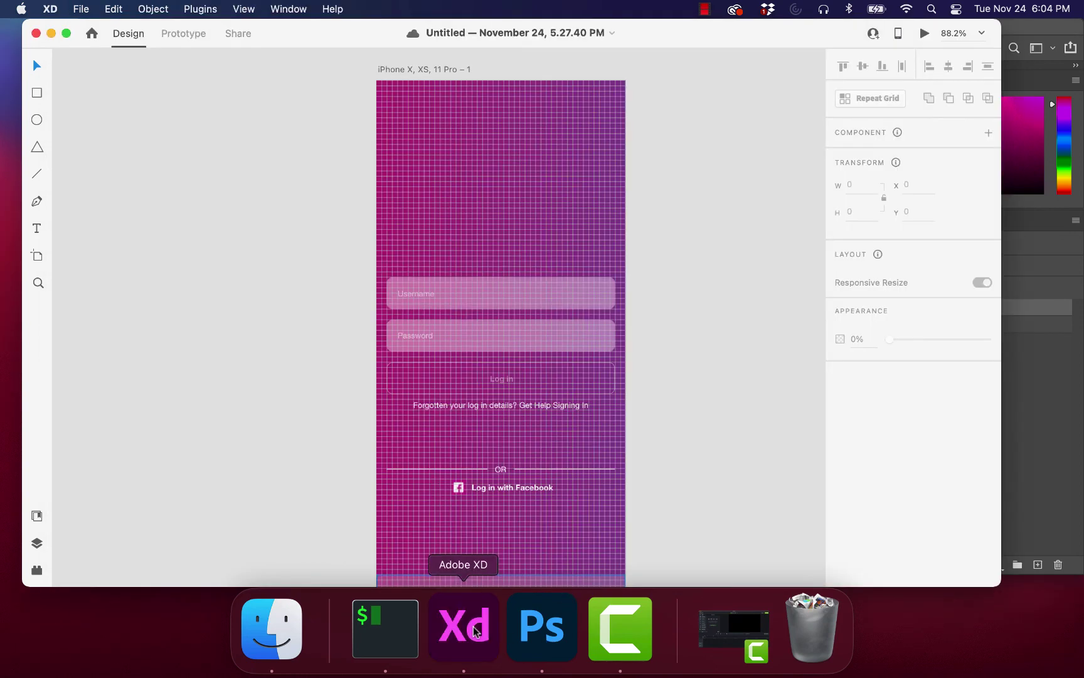
pyautogui.click(273, 627)
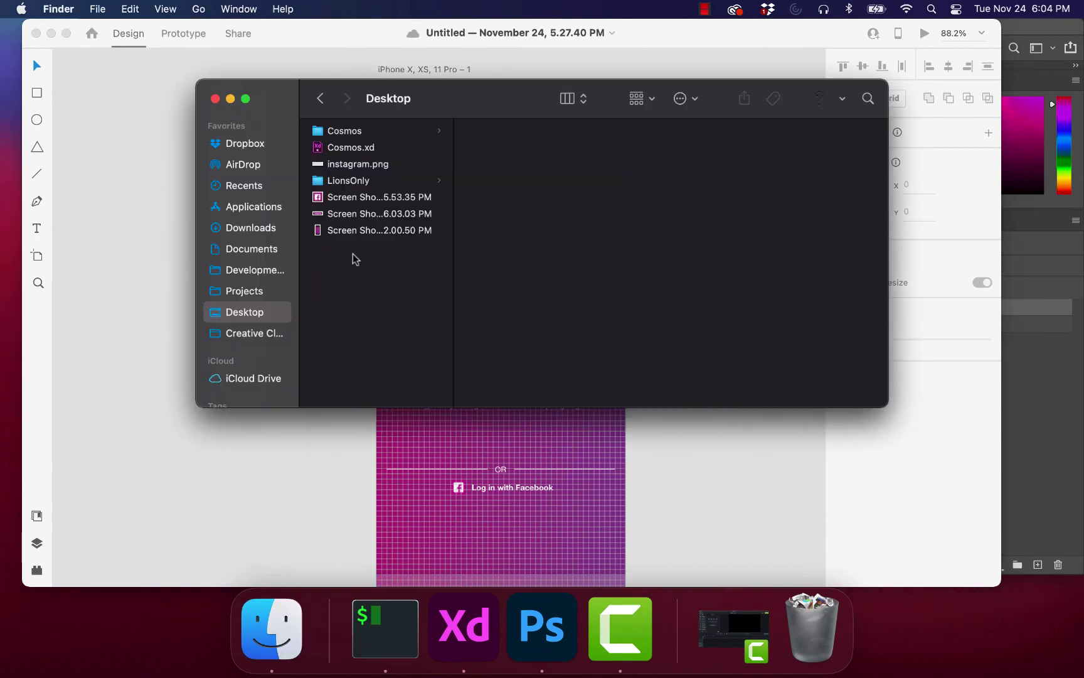
pyautogui.moveTo(349, 168); pyautogui.dragTo(331, 449)
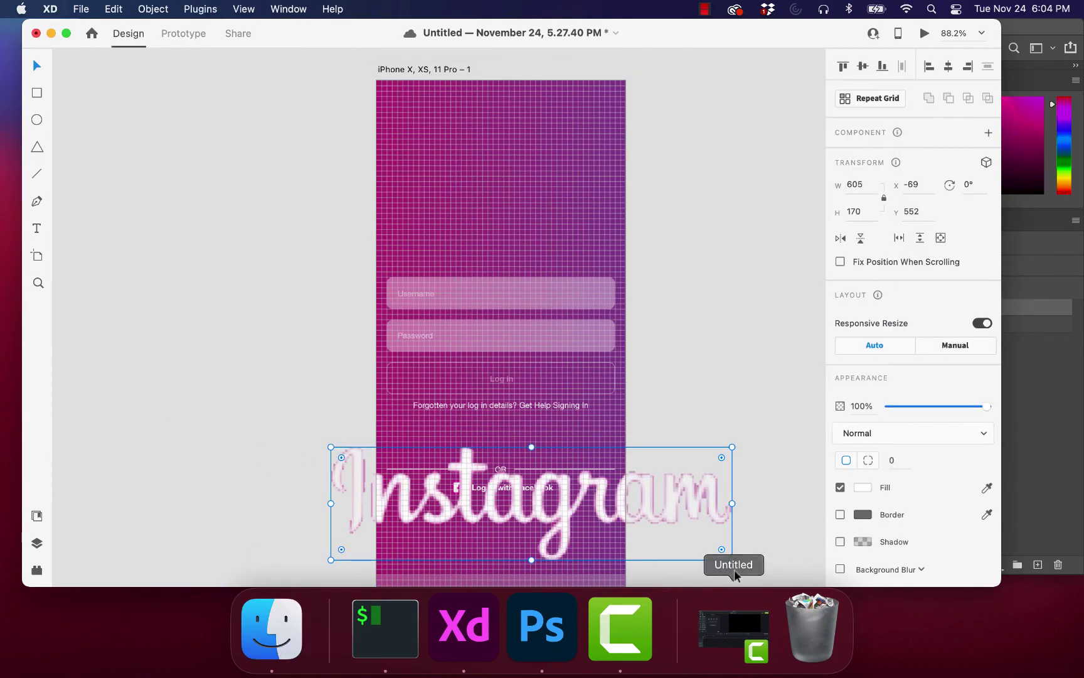
# Step: Scale the Instagram wordmark proportionally to about 213 × 60 and place it just above the Username field
pyautogui.moveTo(689, 500); pyautogui.dragTo(672, 206)
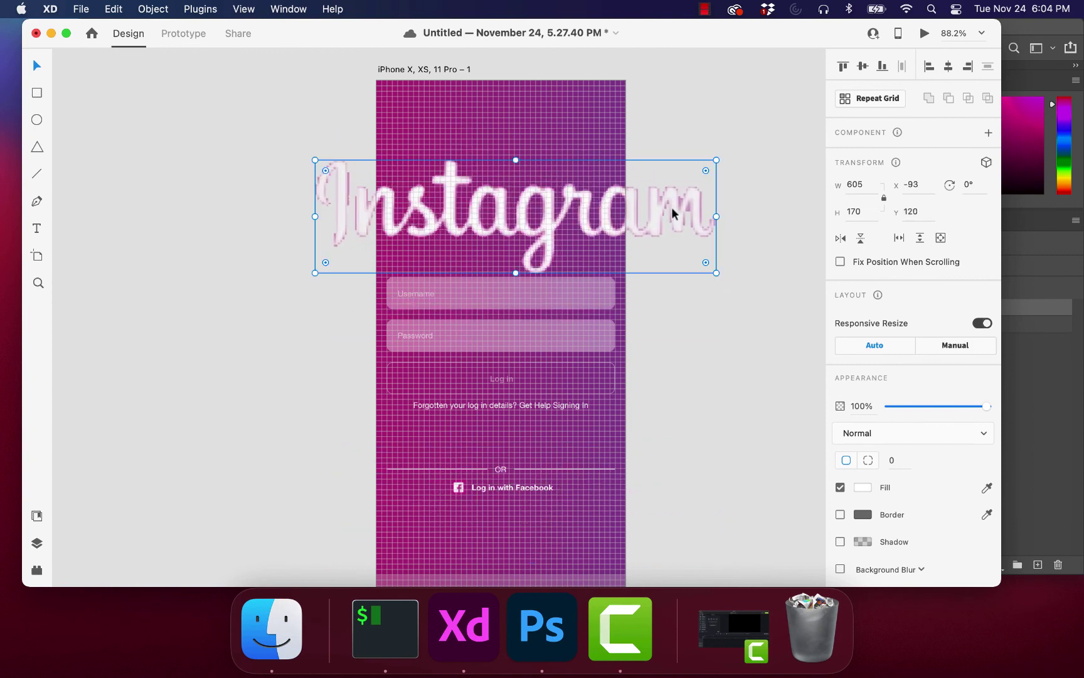
pyautogui.moveTo(716, 272); pyautogui.dragTo(532, 206)
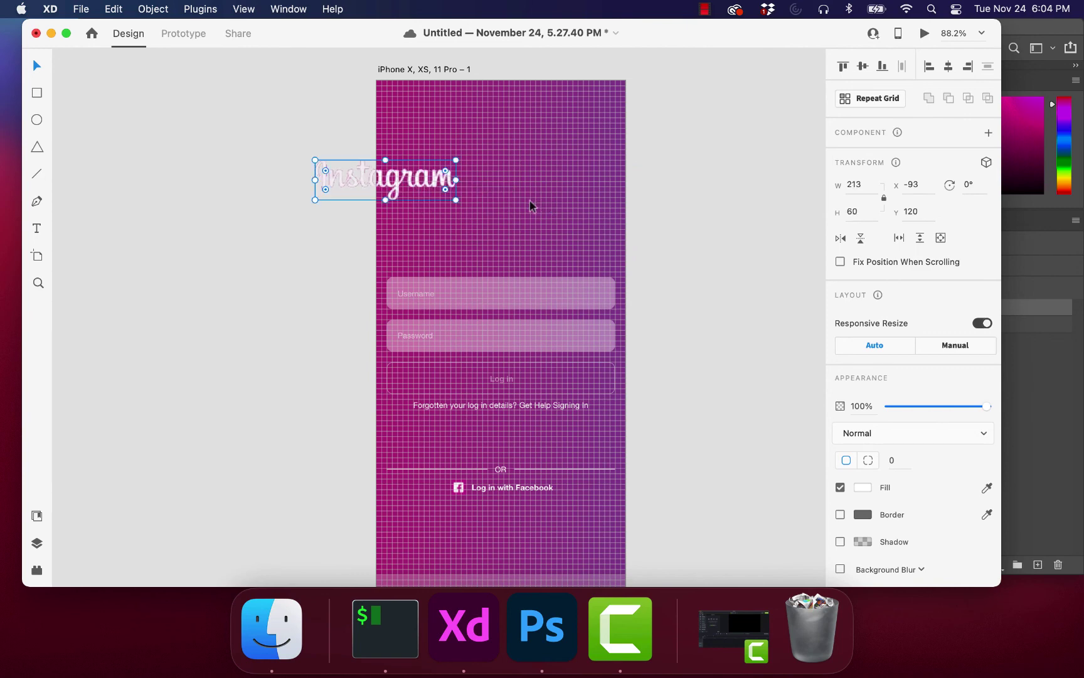
pyautogui.moveTo(393, 182); pyautogui.dragTo(506, 237)
pyautogui.click(684, 250)
pyautogui.scroll(-5, 684, 250)
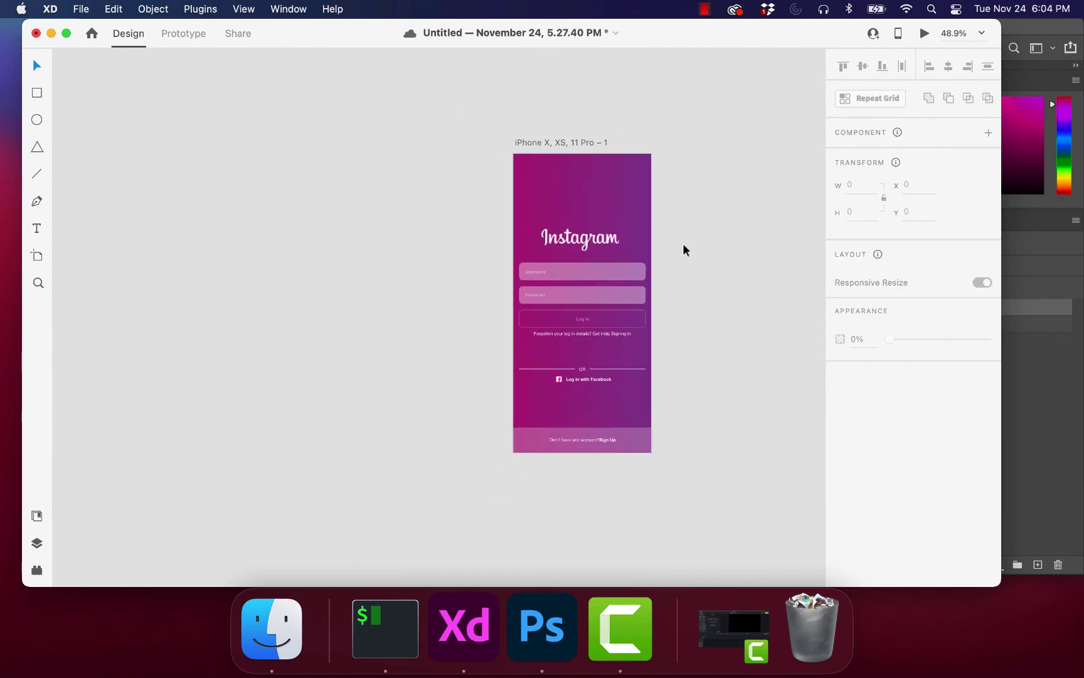
# Step: Nudge the Instagram wordmark sideways to centre it horizontally above the Username field
pyautogui.scroll(4, 684, 250)
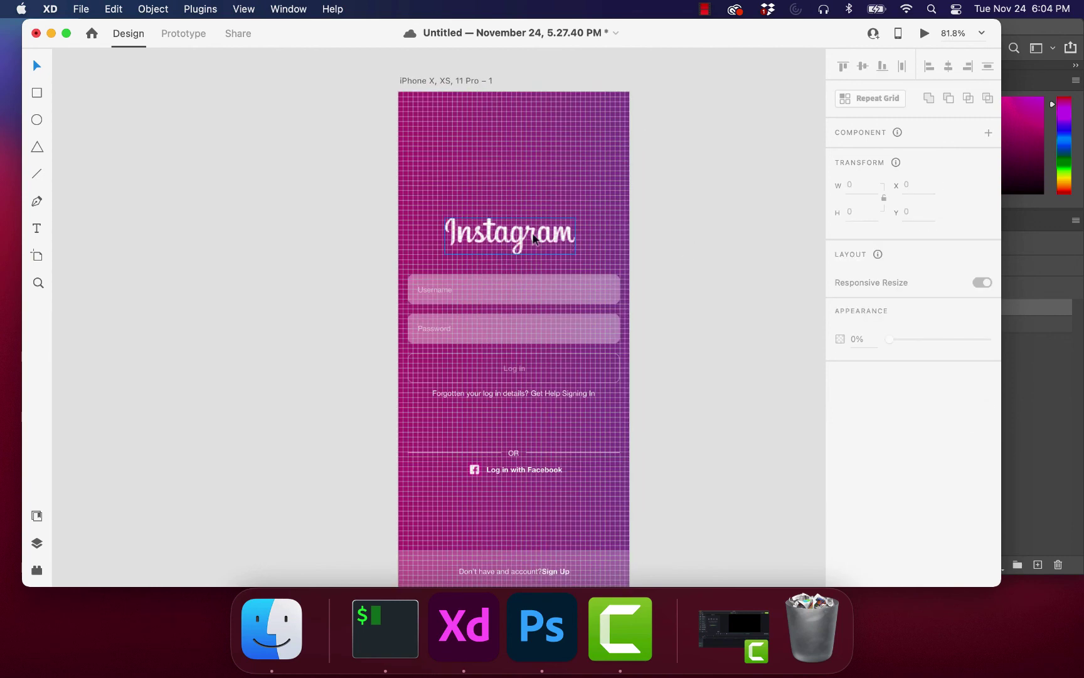
pyautogui.scroll(4, 533, 238)
pyautogui.moveTo(516, 243); pyautogui.dragTo(520, 244)
pyautogui.click(761, 259)
pyautogui.scroll(-5, 761, 259)
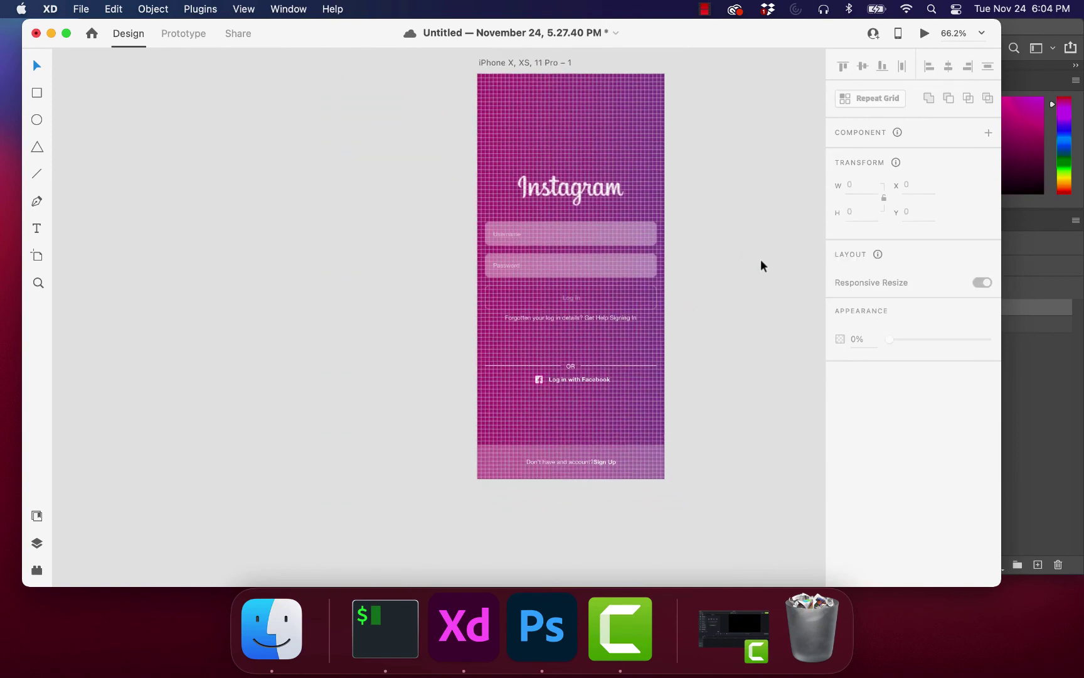
# Step: Switch to Photoshop, close the wordmark document without saving, and view the upper part of the login reference
pyautogui.click(547, 643)
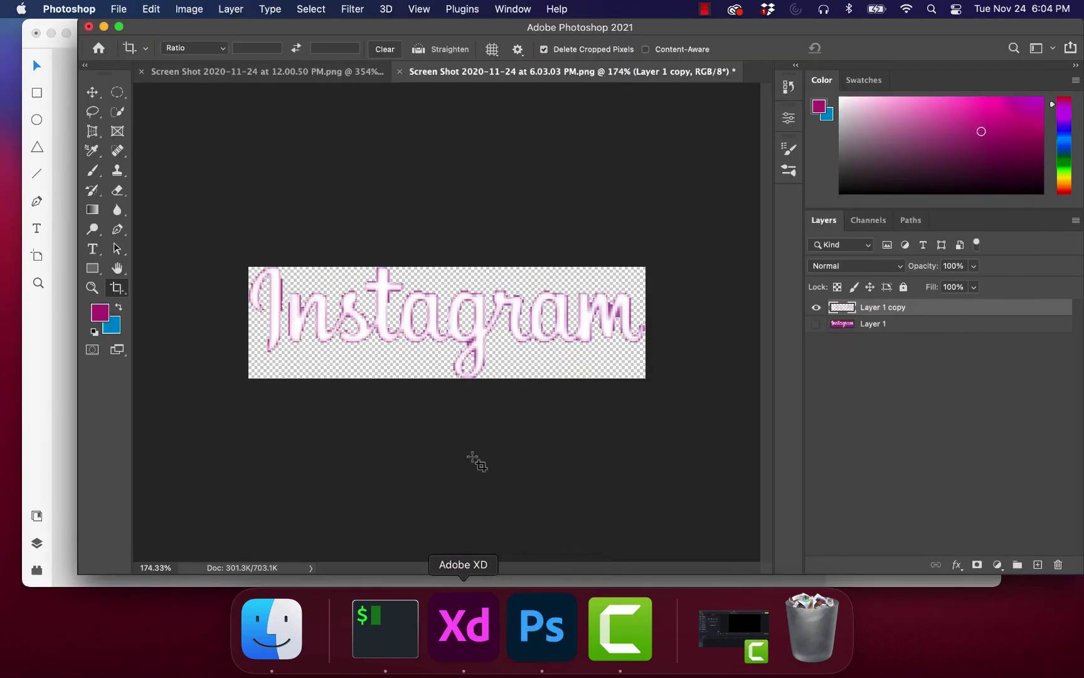
pyautogui.click(399, 71)
pyautogui.click(507, 281)
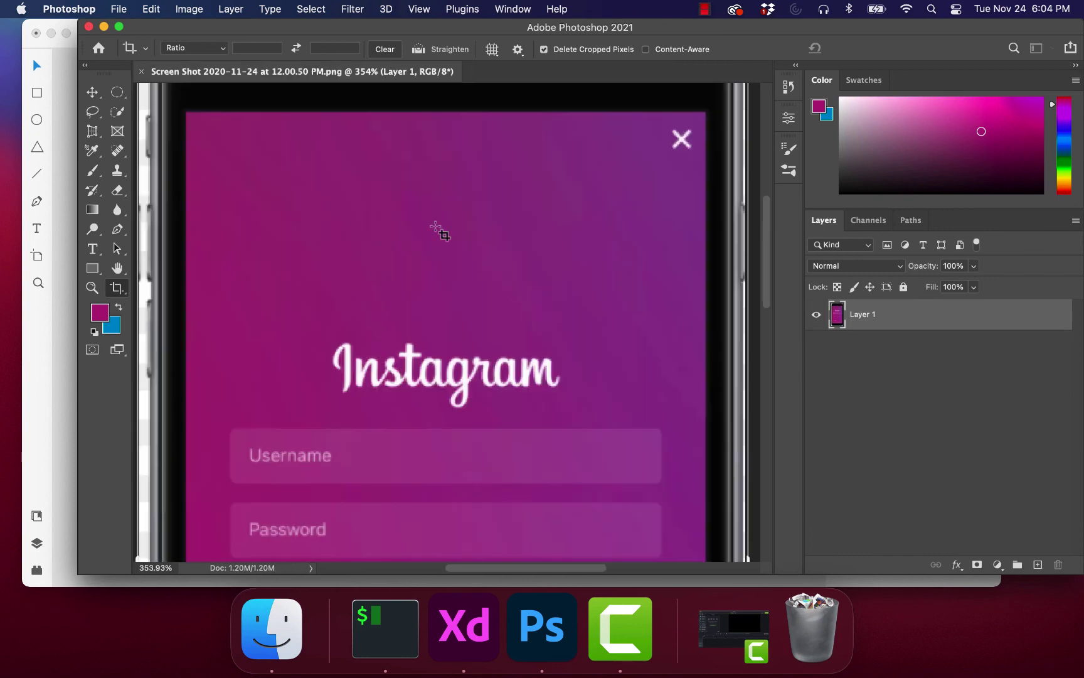
pyautogui.scroll(-5, 459, 370)
pyautogui.scroll(7, 465, 375)
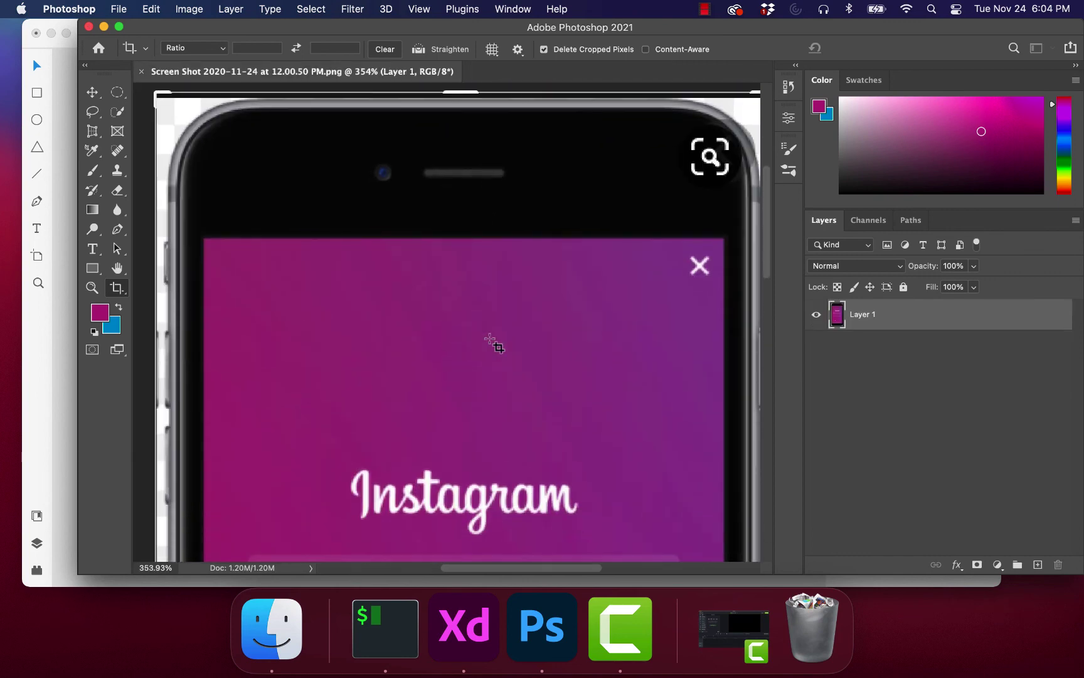
# Step: Switch to Adobe XD and add the text "X" in the artboard's upper-right corner
pyautogui.click(472, 629)
pyautogui.press('super+0')
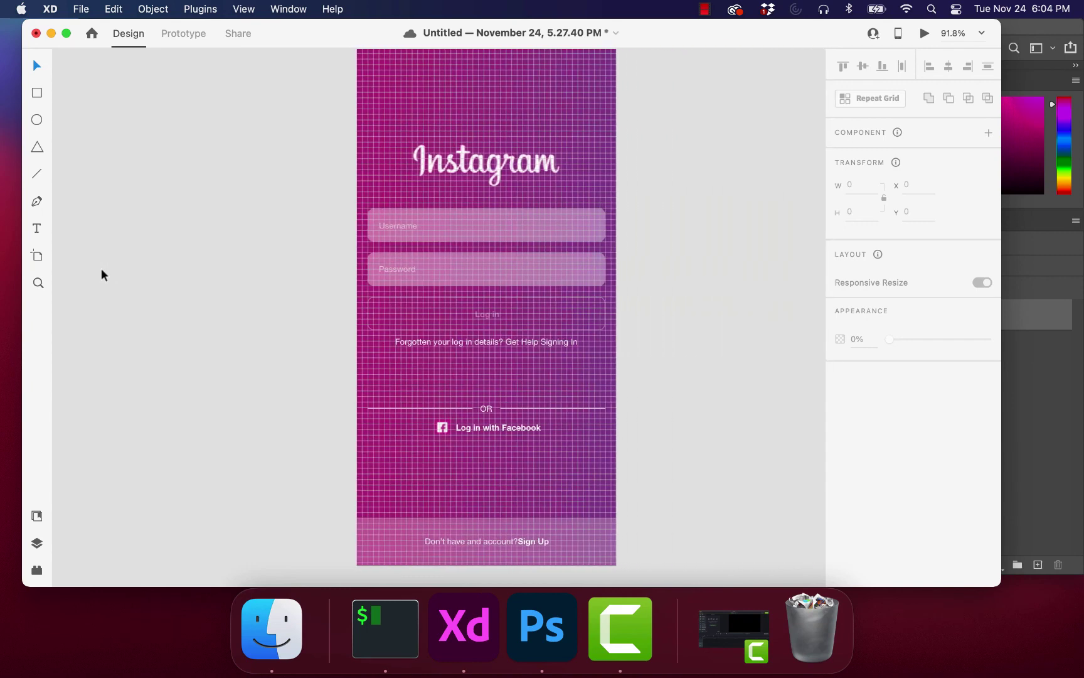
pyautogui.scroll(5, 104, 274)
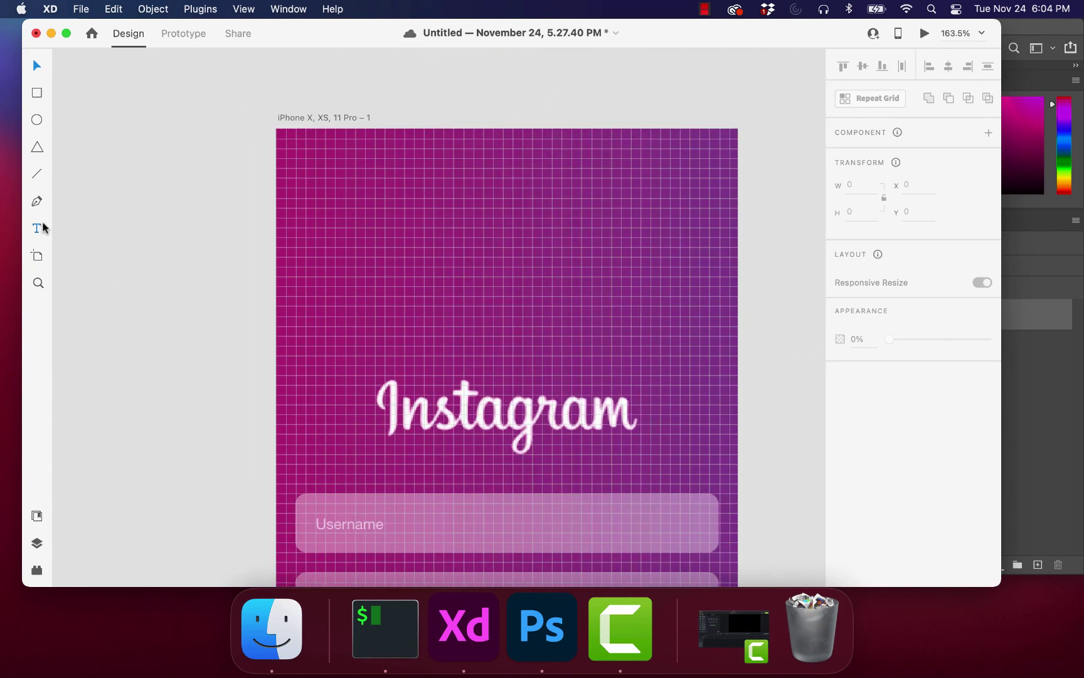
pyautogui.click(39, 228)
pyautogui.click(712, 160)
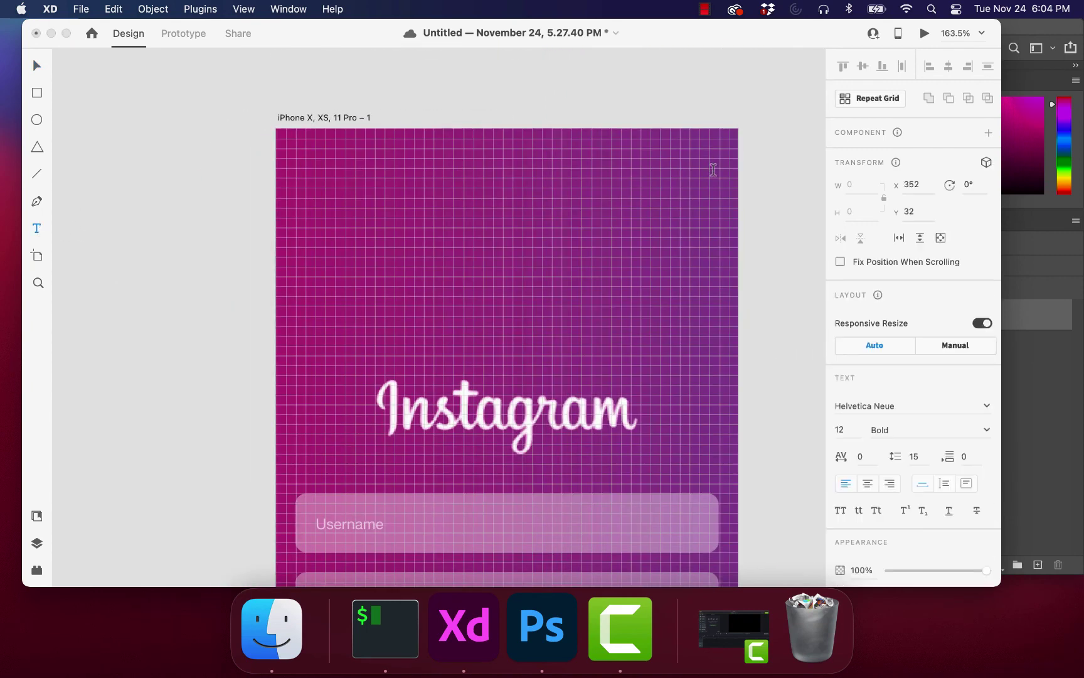
pyautogui.write('X')
# Step: Set the font size of the corner "X" text to 16
pyautogui.doubleClick(714, 164)
pyautogui.click(847, 429)
pyautogui.write('1')
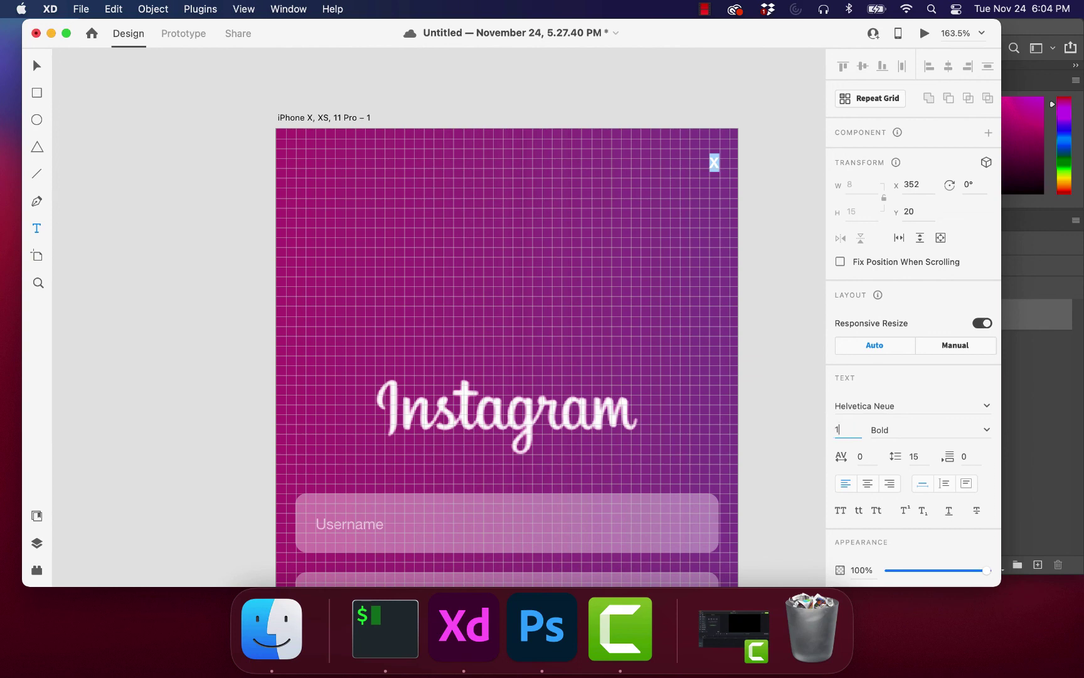
pyautogui.write('6')
pyautogui.press('Return')
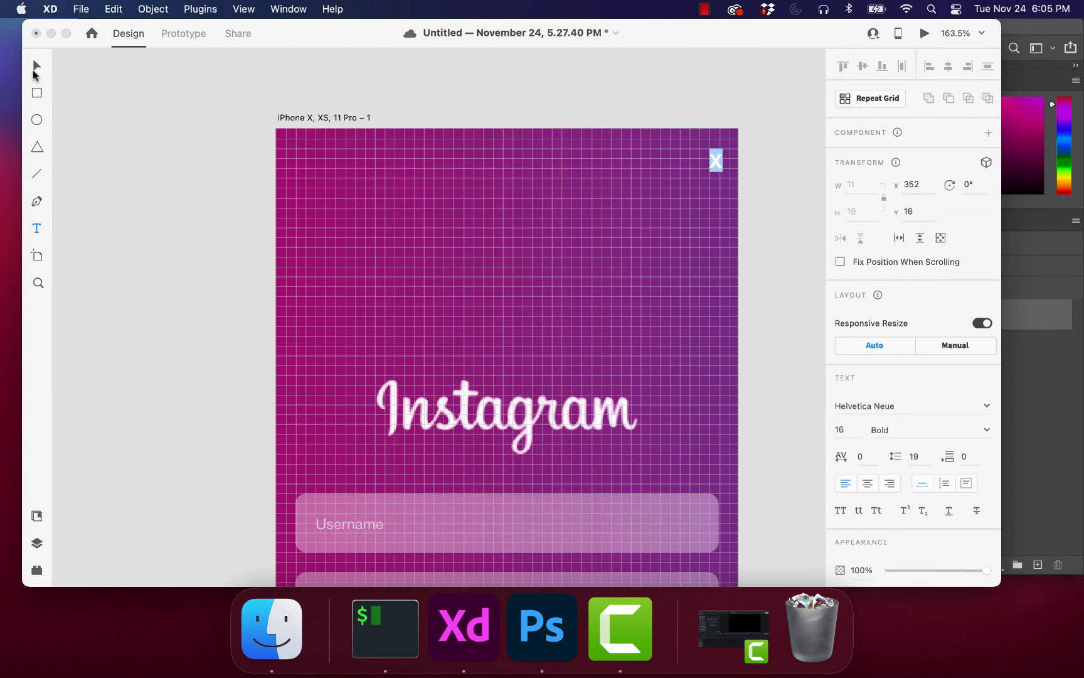
# Step: Move the "X" text to X 349, Y 16 in the artboard's corner
pyautogui.click(37, 65)
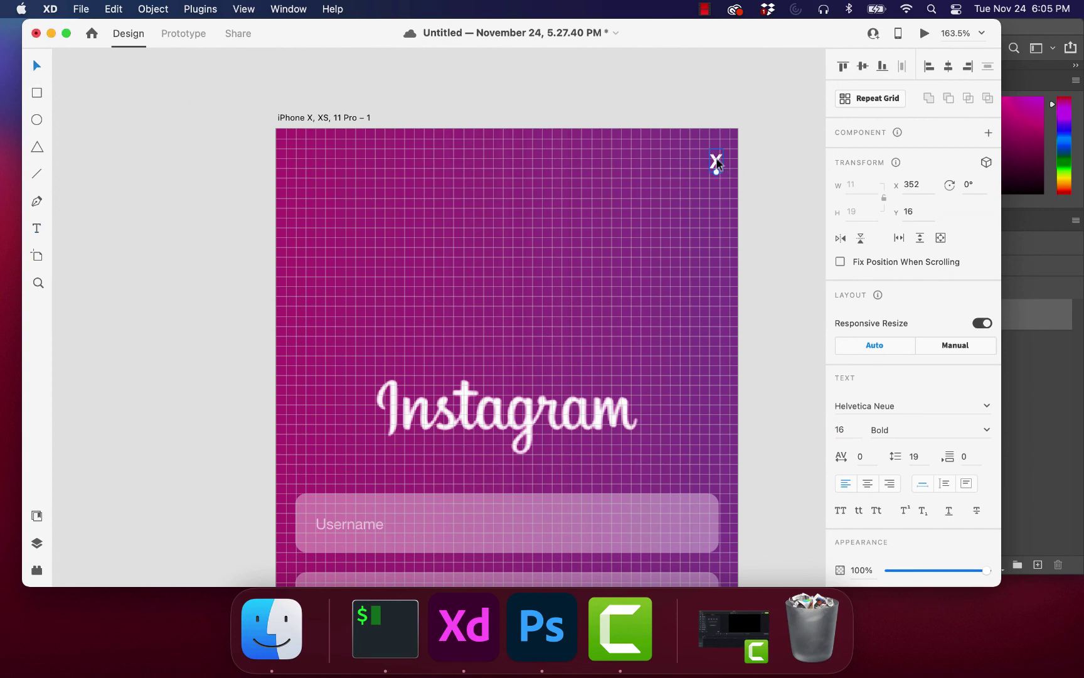
pyautogui.moveTo(718, 165); pyautogui.dragTo(713, 160)
pyautogui.scroll(5, 713, 160)
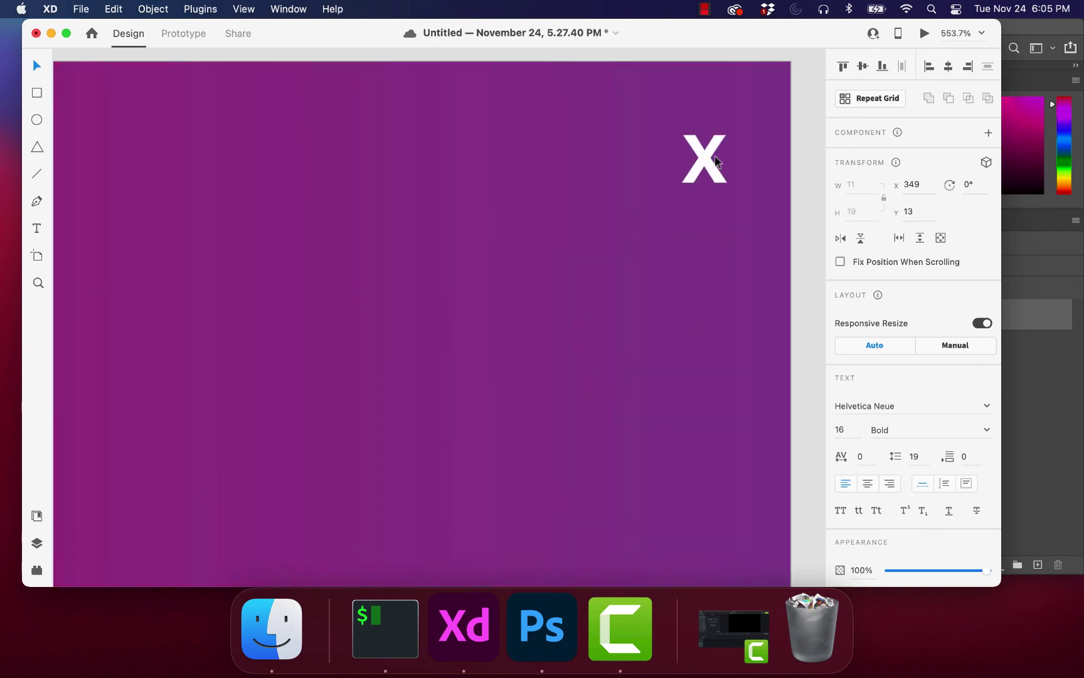
pyautogui.moveTo(708, 160); pyautogui.dragTo(717, 158)
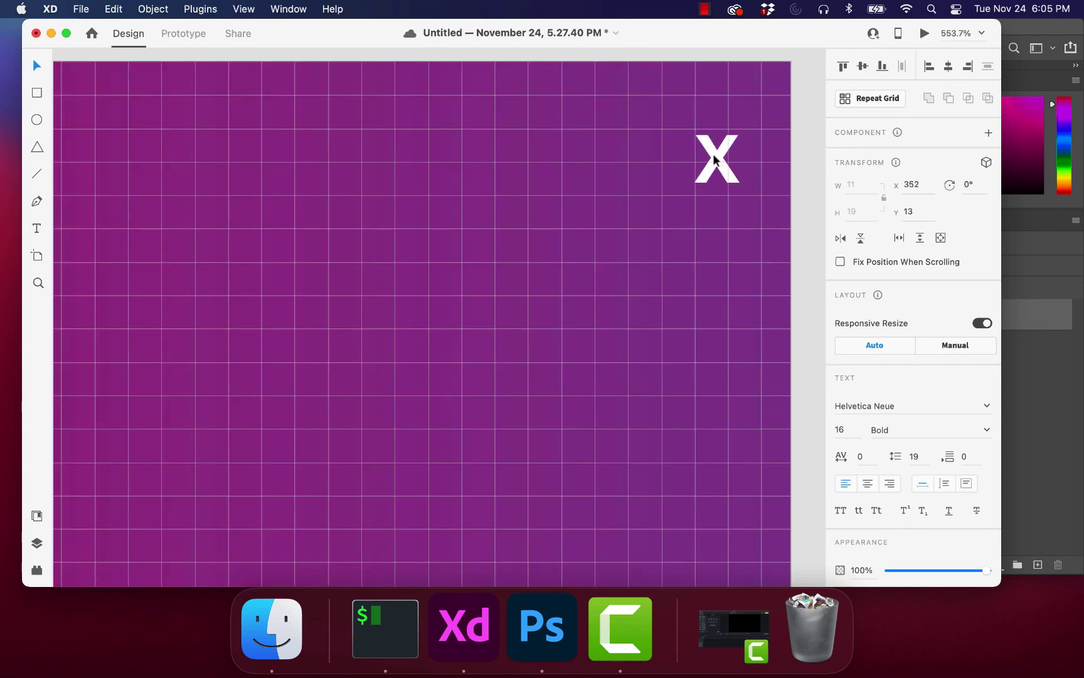
pyautogui.press('super+z')
pyautogui.scroll(3, 712, 160)
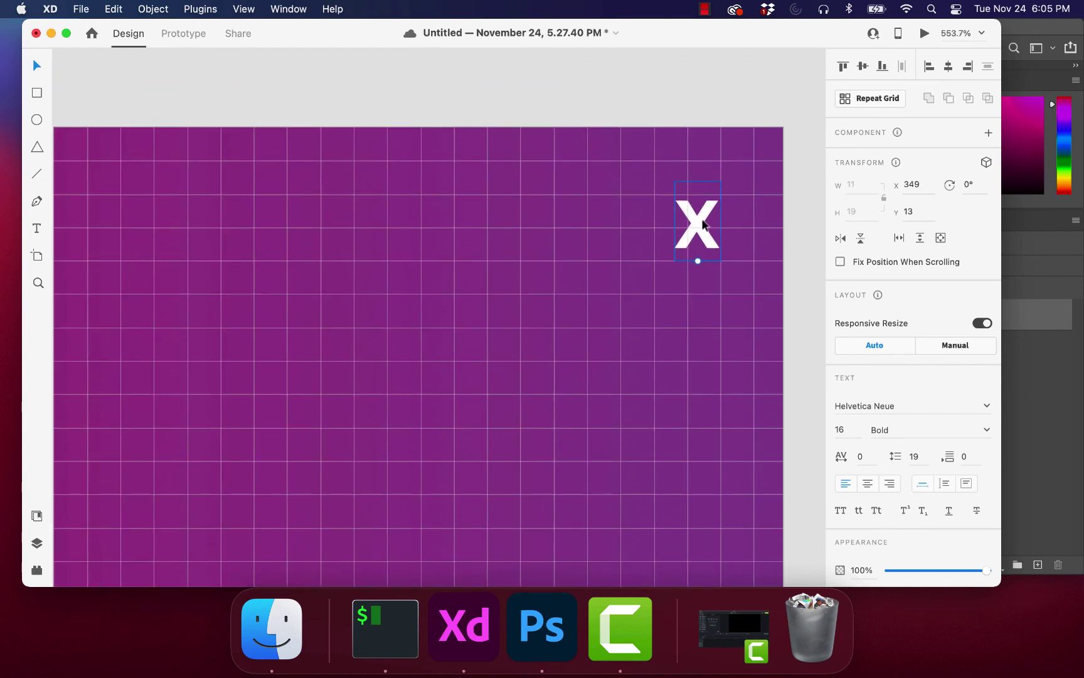
pyautogui.moveTo(703, 224); pyautogui.dragTo(697, 238)
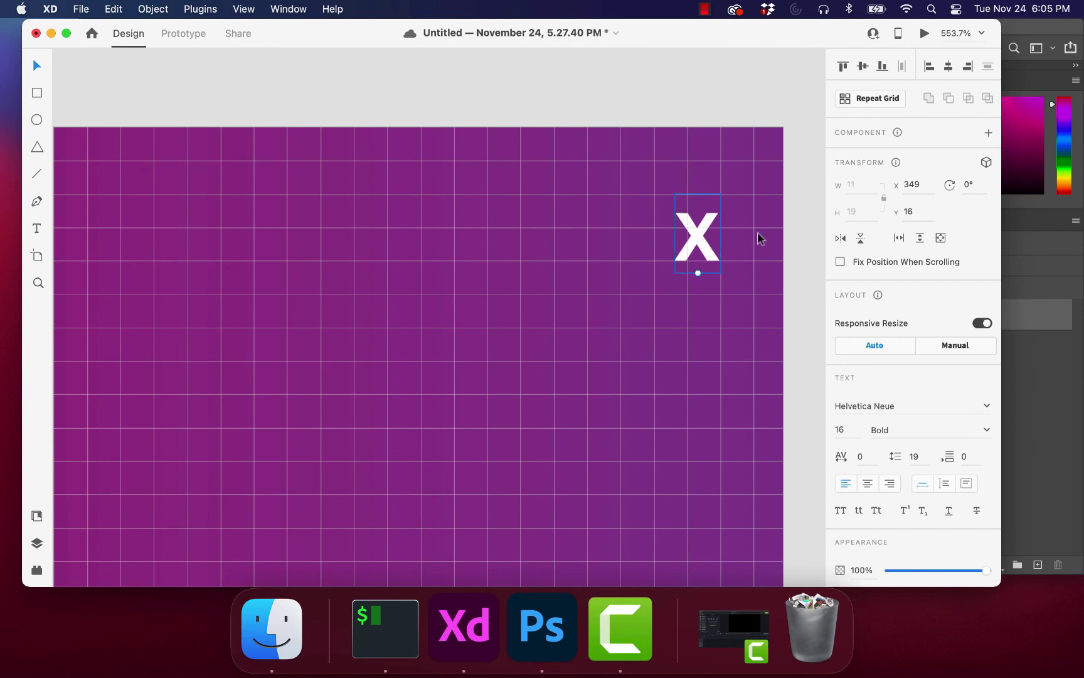
pyautogui.click(806, 222)
# Step: Turn off the square grid on the iPhone X, XS, 11 Pro – 1 artboard
pyautogui.scroll(-5, 807, 223)
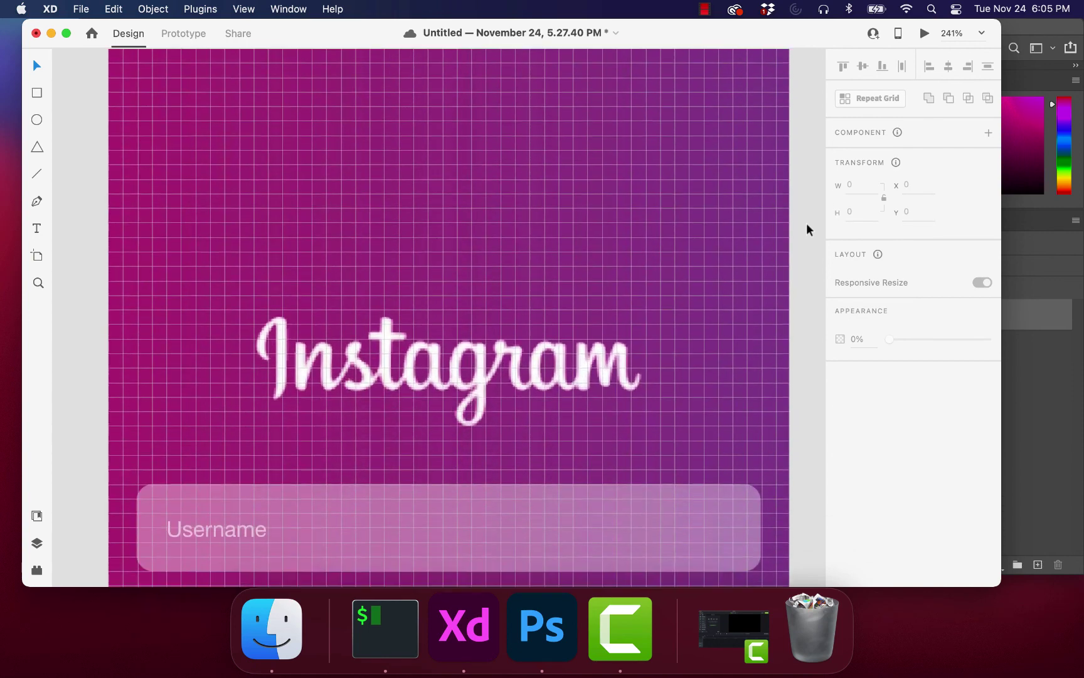
pyautogui.scroll(-5, 806, 224)
pyautogui.hscroll(3, 807, 224)
pyautogui.scroll(-1, 807, 223)
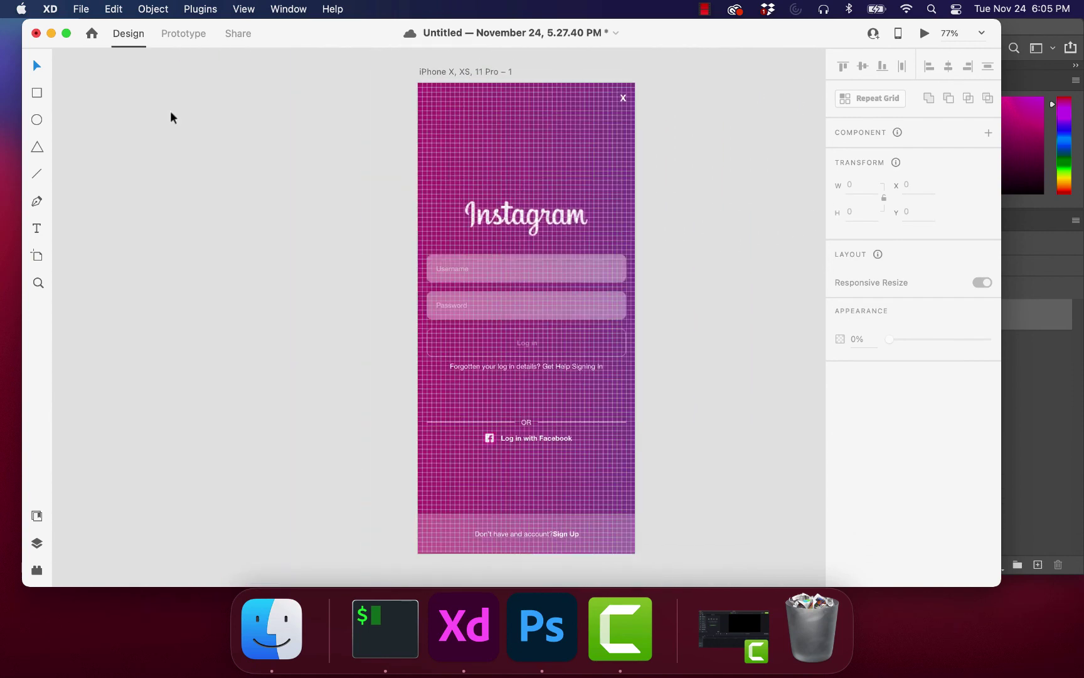
pyautogui.click(501, 69)
pyautogui.click(841, 502)
pyautogui.click(706, 457)
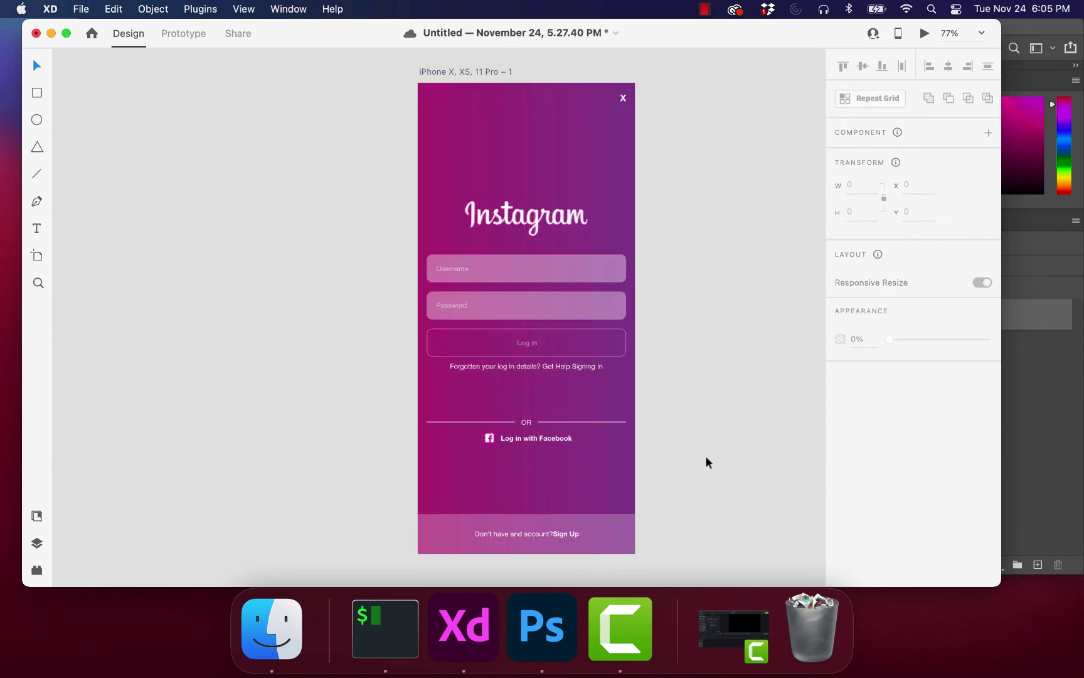
# Step: Open the finished login artboard in a desktop preview and save the document
pyautogui.scroll(-3, 706, 457)
pyautogui.scroll(5, 706, 463)
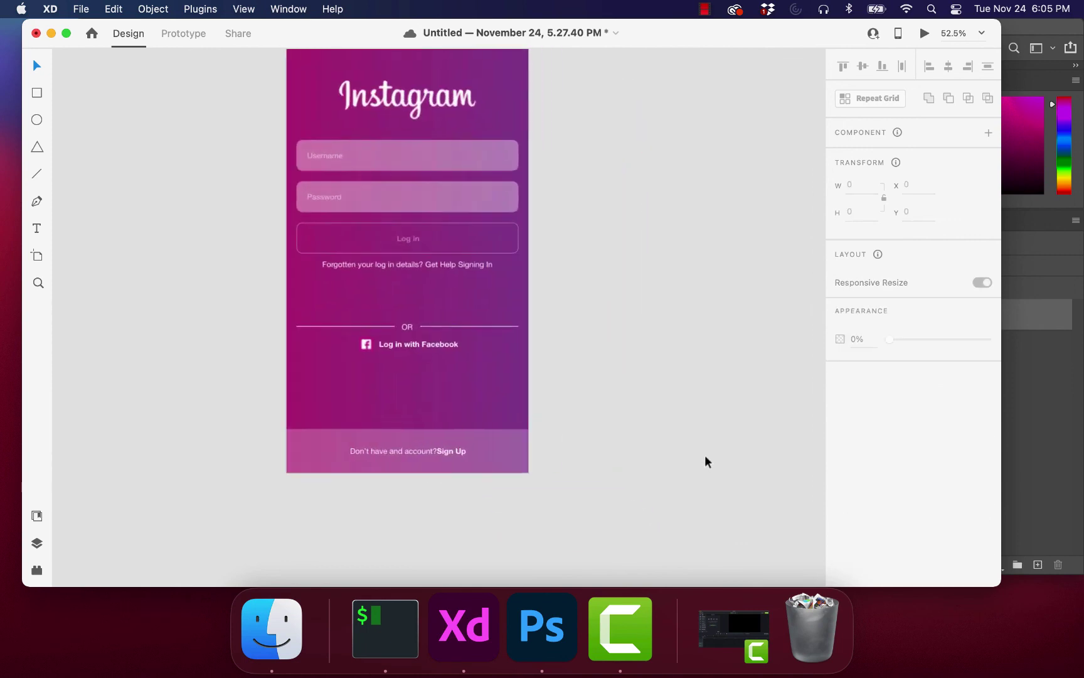
pyautogui.scroll(-3, 705, 461)
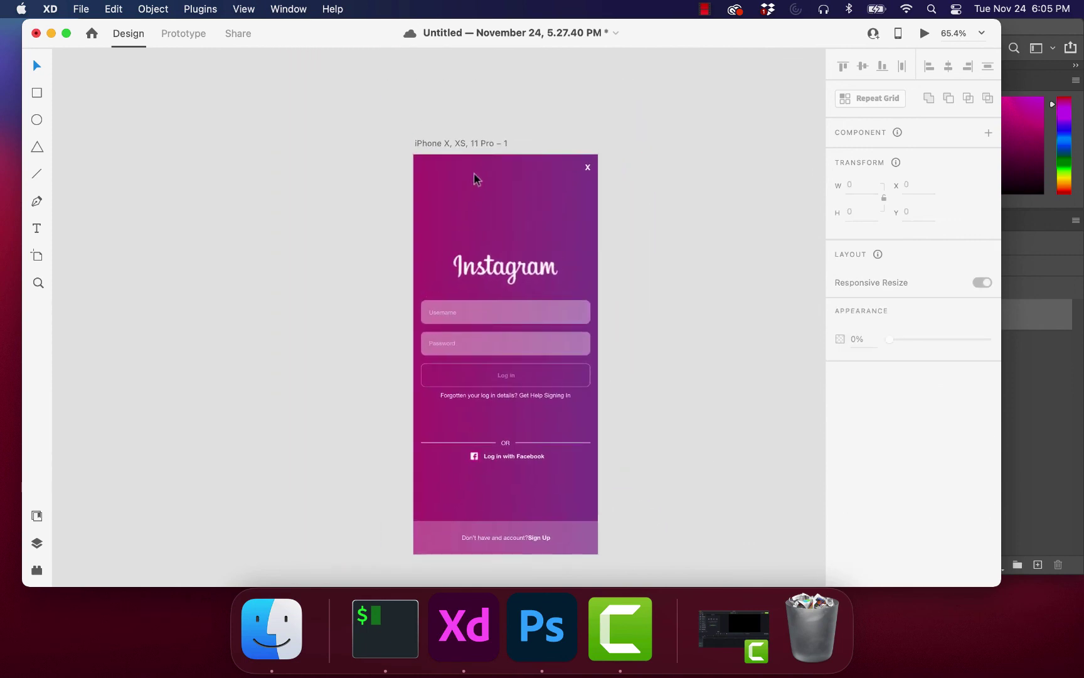
pyautogui.click(478, 150)
pyautogui.click(923, 33)
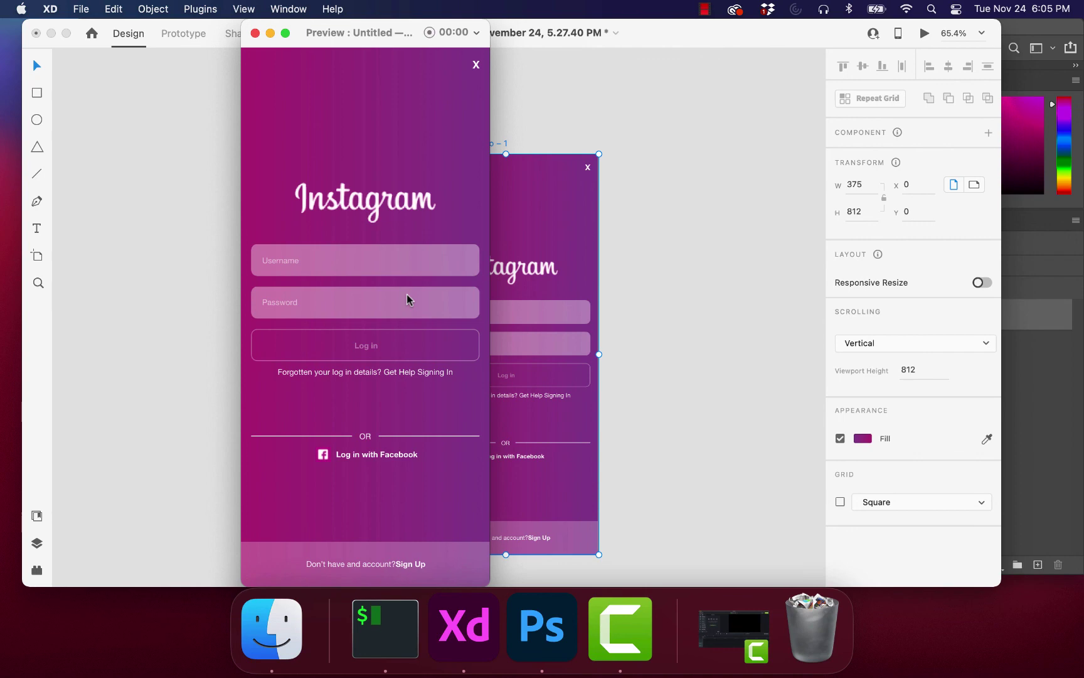
pyautogui.press('super+s')
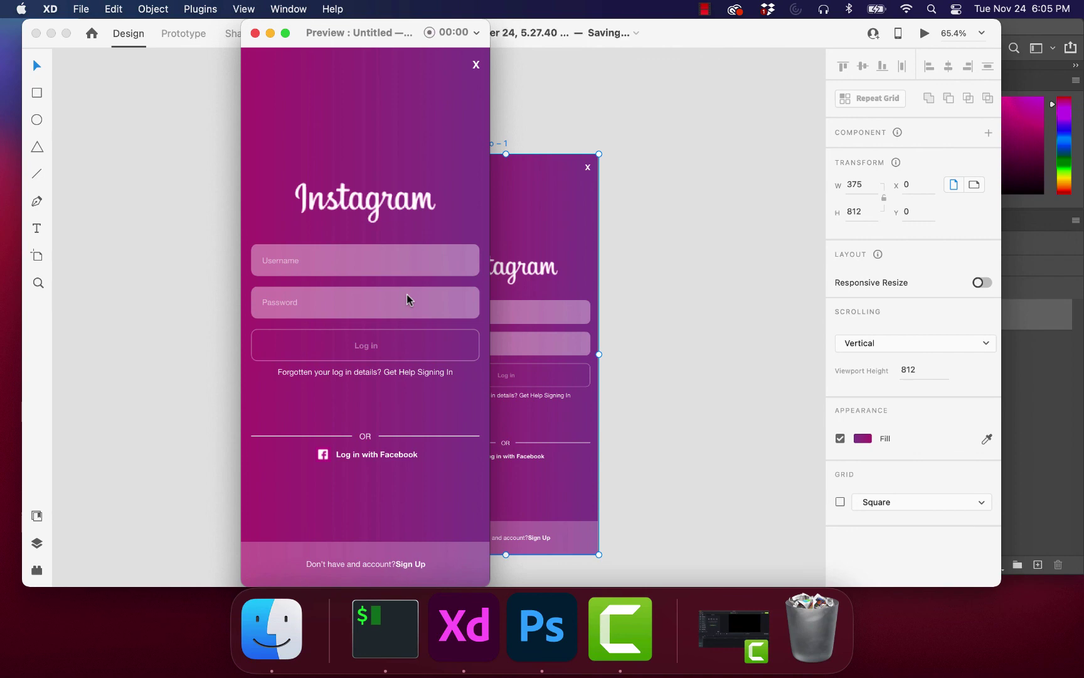